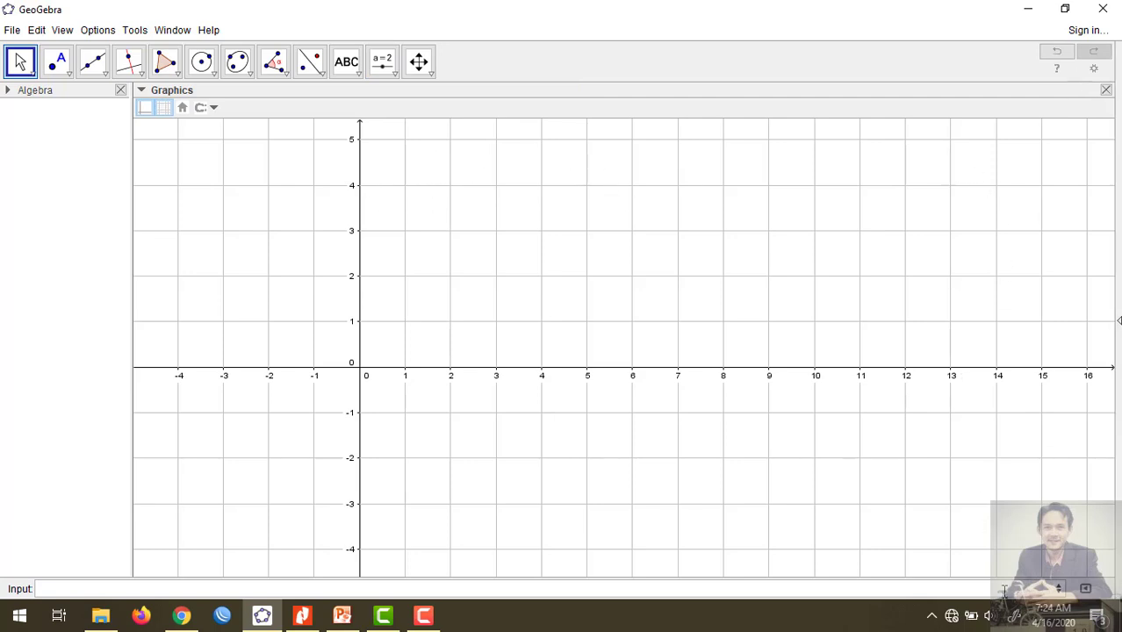
Capture a full-screen snip of the empty graph and handwrite f(x) = mx + b in black ink above the x-axis.
left_click(1015, 615)
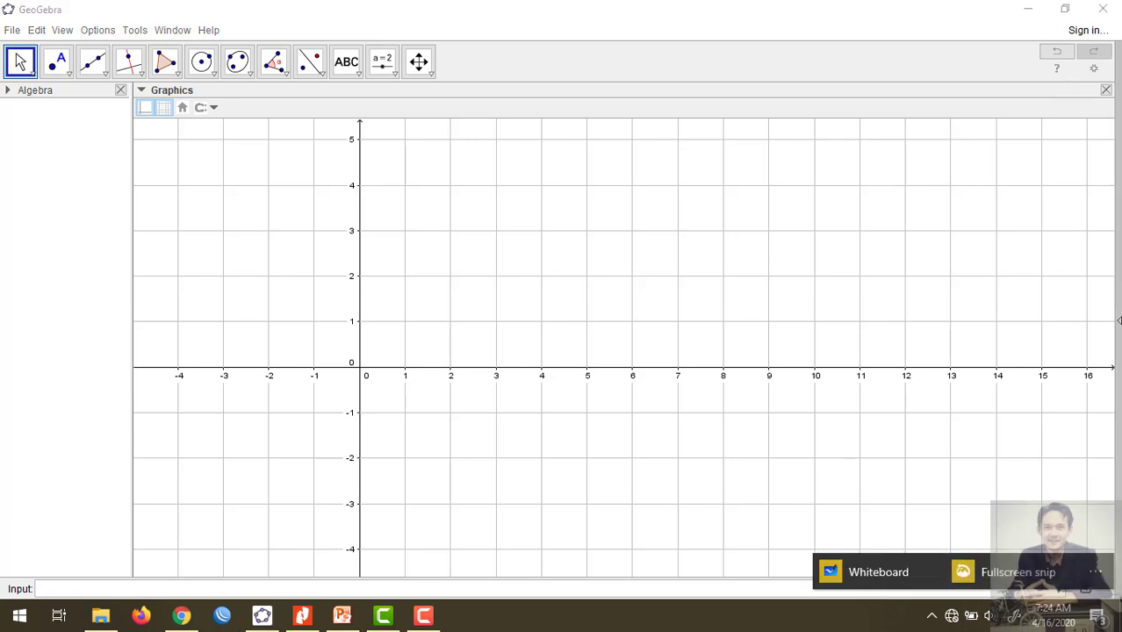
left_click(1120, 601)
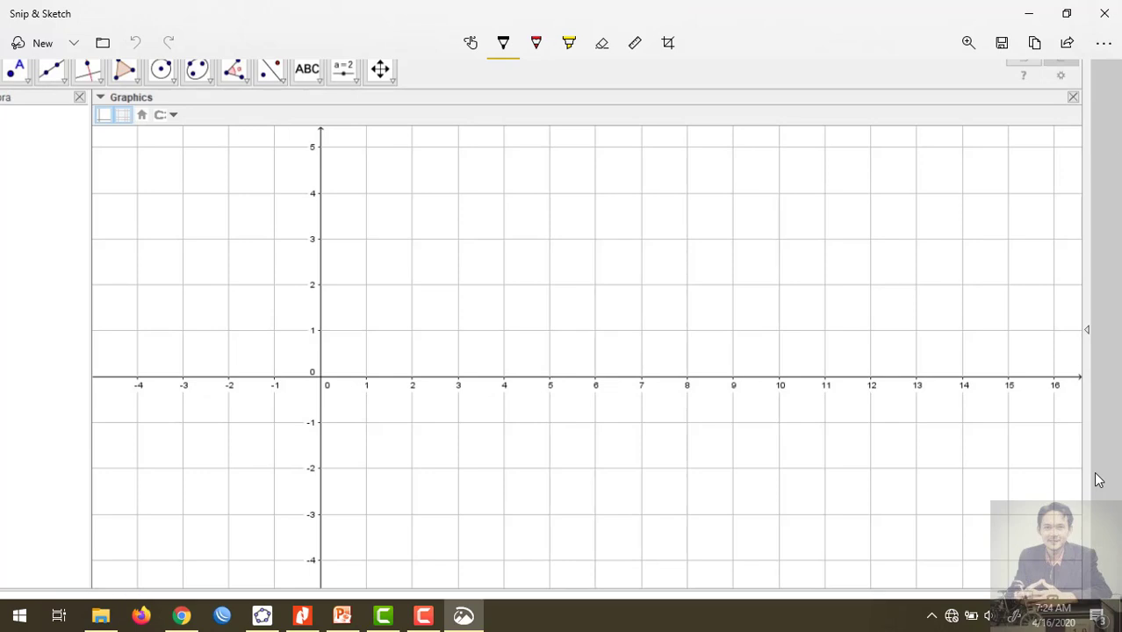
mouse_move(654, 165)
left_mouse_down()
mouse_move(644, 233)
mouse_move(640, 196)
mouse_move(676, 203)
left_mouse_up()
left_click_drag(683, 184, 686, 207)
left_click_drag(701, 193, 708, 192)
left_click_drag(702, 198, 709, 198)
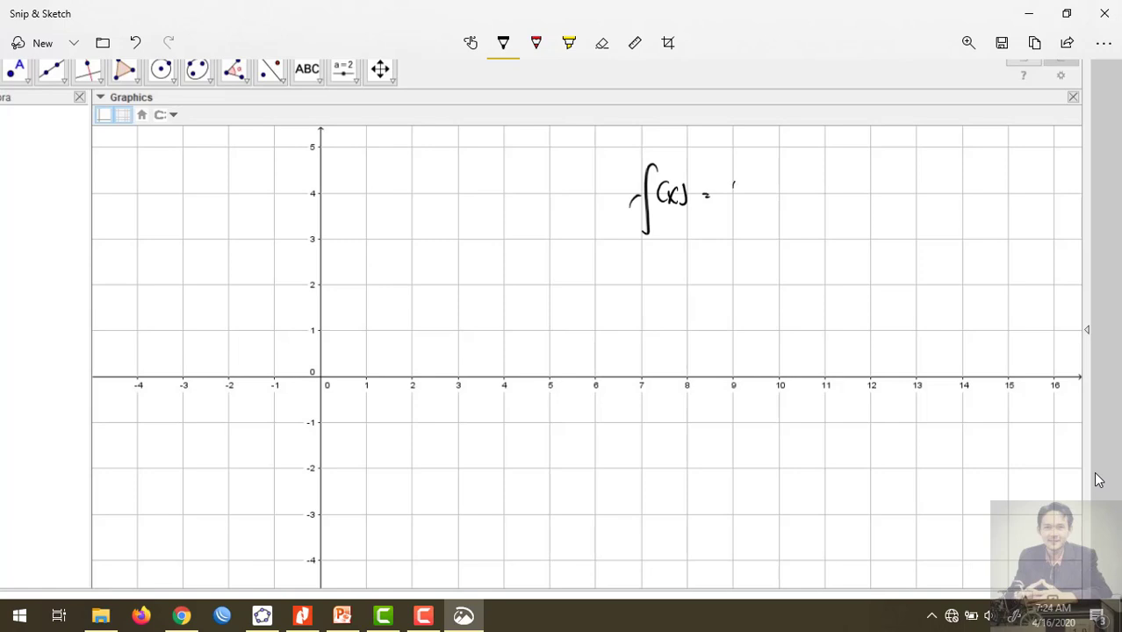
left_click_drag(734, 182, 734, 203)
mouse_move(739, 180)
left_mouse_down()
mouse_move(756, 208)
mouse_move(771, 200)
left_mouse_up()
mouse_move(771, 184)
left_mouse_down()
mouse_move(761, 202)
mouse_move(795, 190)
left_mouse_up()
mouse_move(788, 183)
left_mouse_down()
mouse_move(789, 202)
mouse_move(814, 201)
left_mouse_up()
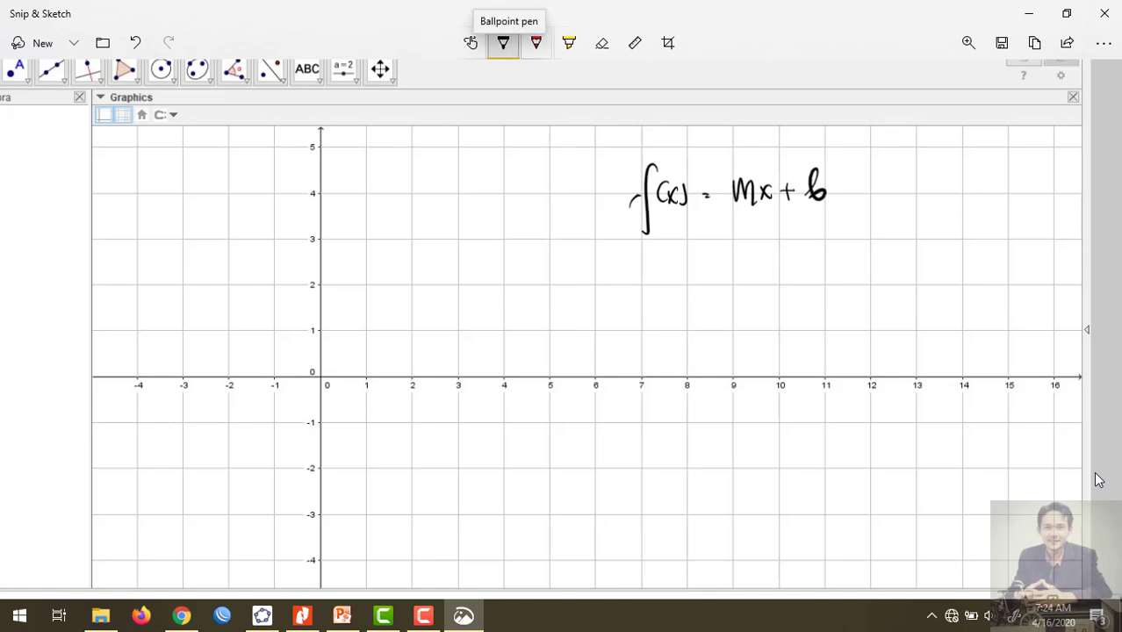
Switch the pen color to red, box m and b in the handwritten equation, and draw a downward arrow from each.
left_click(503, 42)
left_click(503, 42)
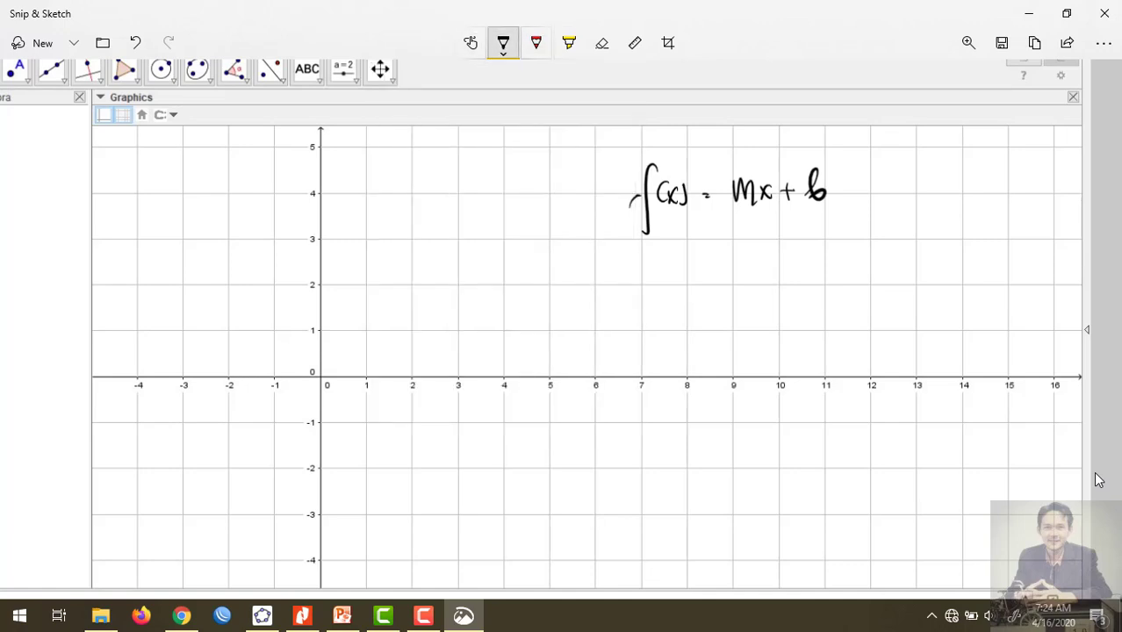
left_click(503, 42)
left_click(439, 160)
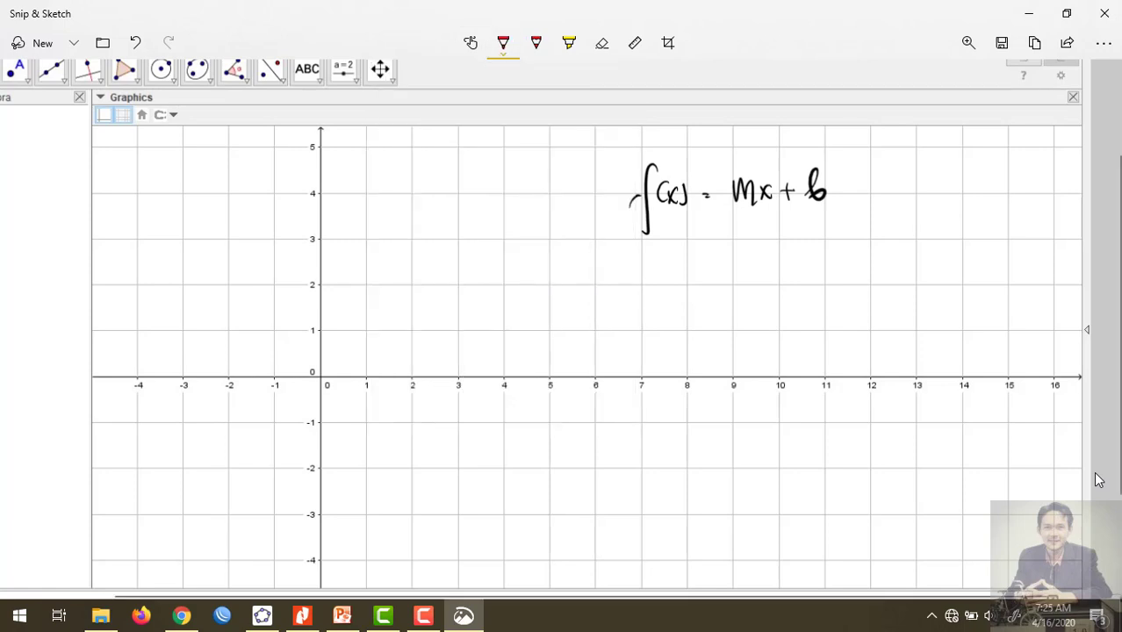
mouse_move(725, 168)
left_mouse_down()
mouse_move(755, 169)
mouse_move(757, 187)
mouse_move(753, 213)
mouse_move(728, 215)
mouse_move(724, 202)
mouse_move(725, 215)
left_mouse_up()
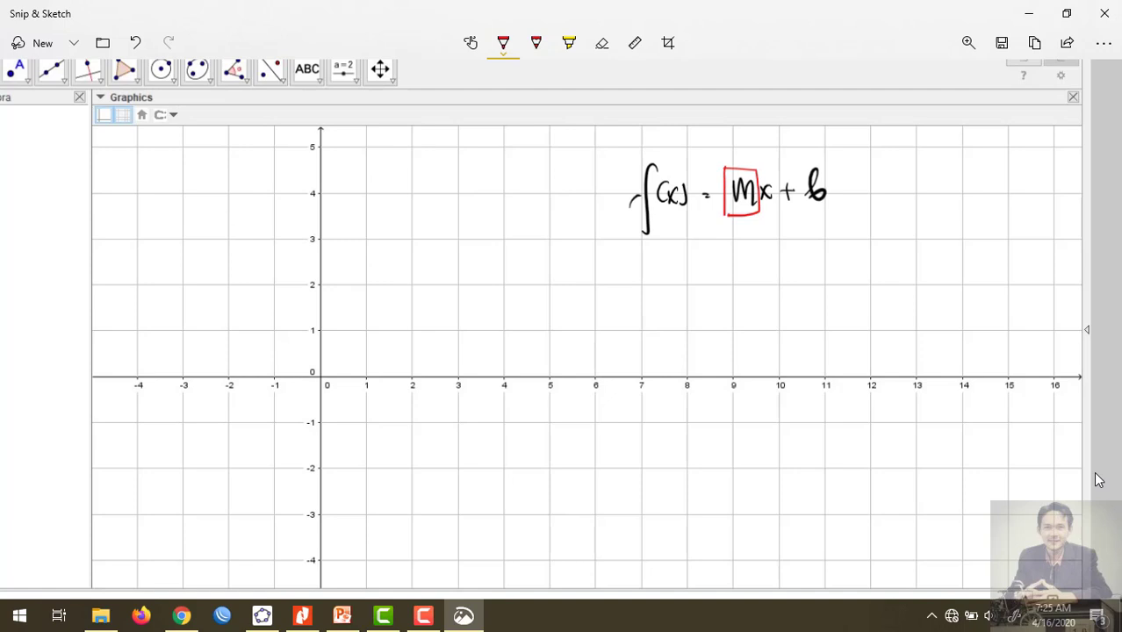
mouse_move(800, 167)
left_mouse_down()
mouse_move(801, 204)
mouse_move(832, 189)
mouse_move(801, 209)
mouse_move(752, 288)
left_mouse_up()
left_click_drag(745, 275, 760, 276)
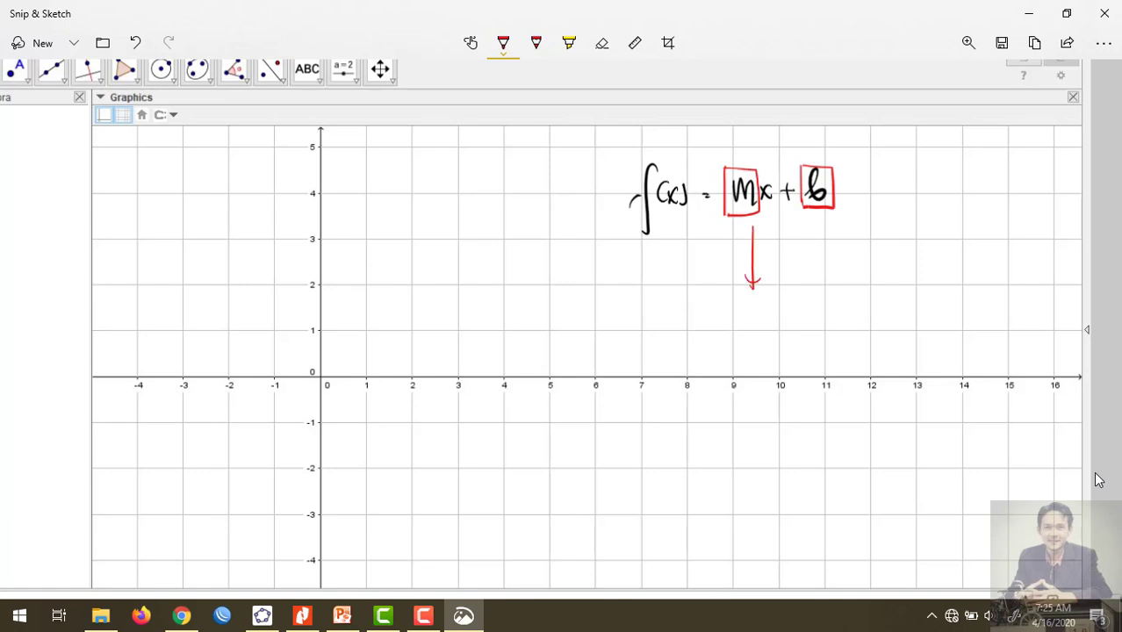
left_click_drag(809, 223, 810, 291)
left_click_drag(800, 279, 818, 281)
Handwrite "Dua buah Slider" in red below the two arrows and close the annotated snip.
left_click_drag(730, 302, 730, 333)
mouse_move(732, 302)
left_mouse_down()
mouse_move(732, 333)
mouse_move(776, 329)
left_mouse_up()
mouse_move(798, 293)
left_mouse_down()
mouse_move(800, 334)
mouse_move(840, 330)
left_mouse_up()
left_click_drag(836, 309, 846, 328)
left_click_drag(779, 339, 769, 366)
mouse_move(785, 335)
left_mouse_down()
mouse_move(787, 365)
mouse_move(798, 365)
left_mouse_up()
mouse_move(799, 344)
left_mouse_down()
mouse_move(805, 363)
mouse_move(818, 353)
left_mouse_up()
left_click_drag(817, 360, 832, 355)
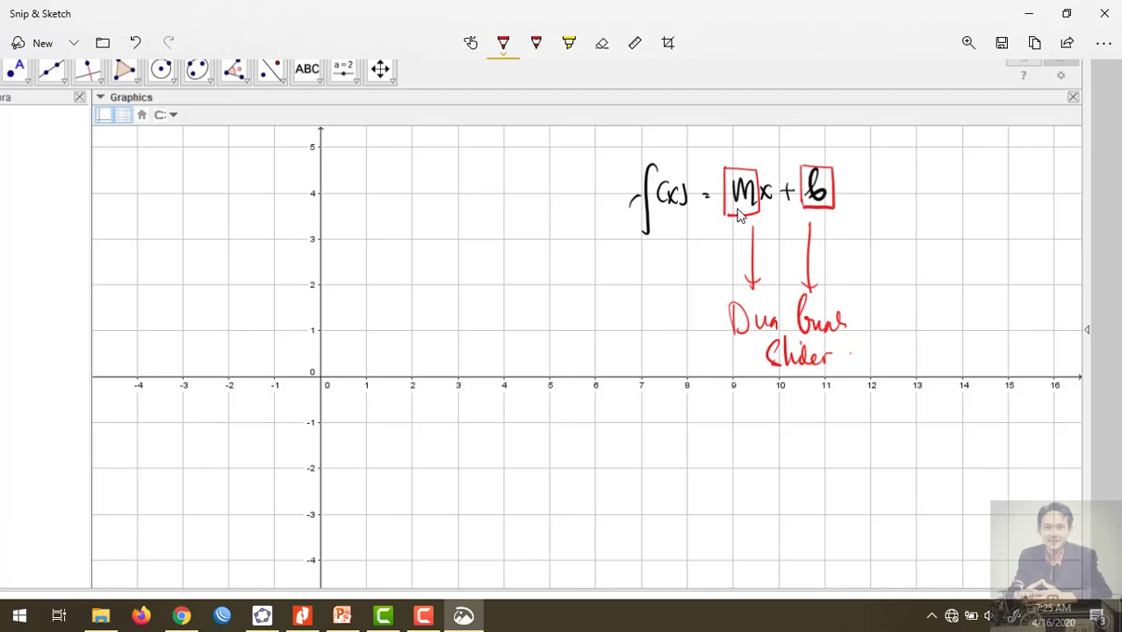
left_click(1104, 14)
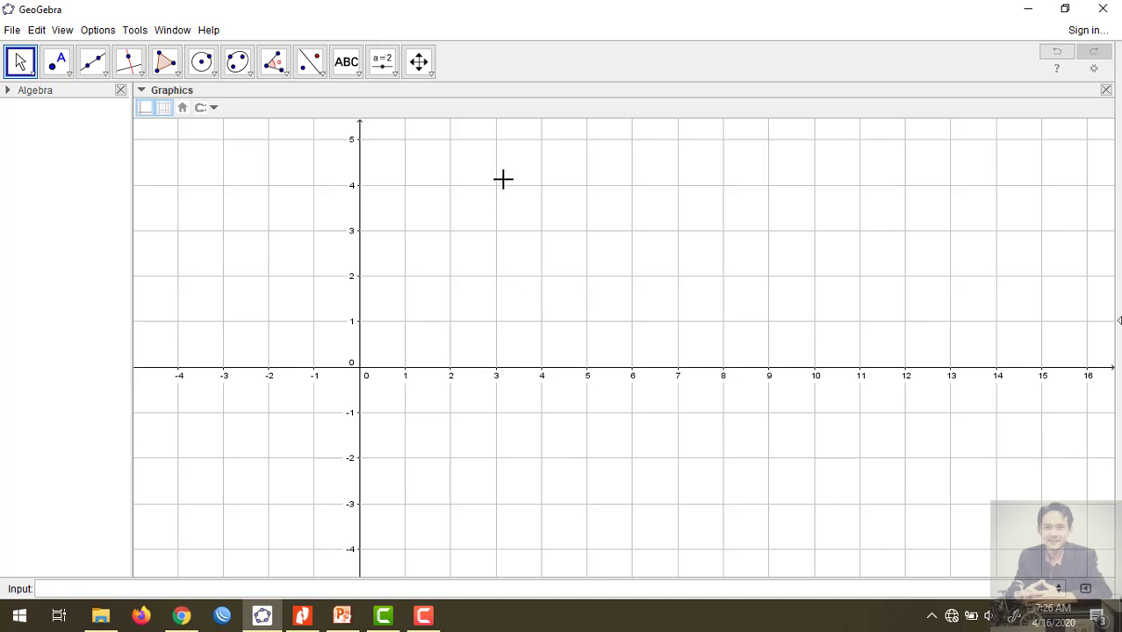
Create a number slider named m with increment 1 to the left of the y-axis and set it to 0.
left_click(386, 77)
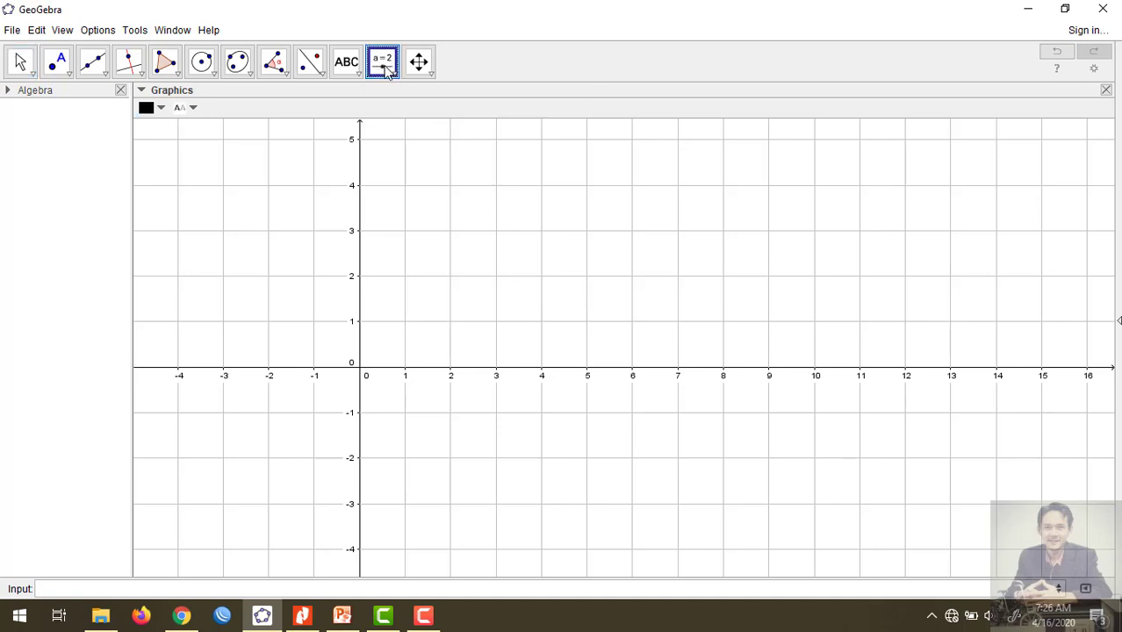
left_click(387, 76)
left_click(399, 97)
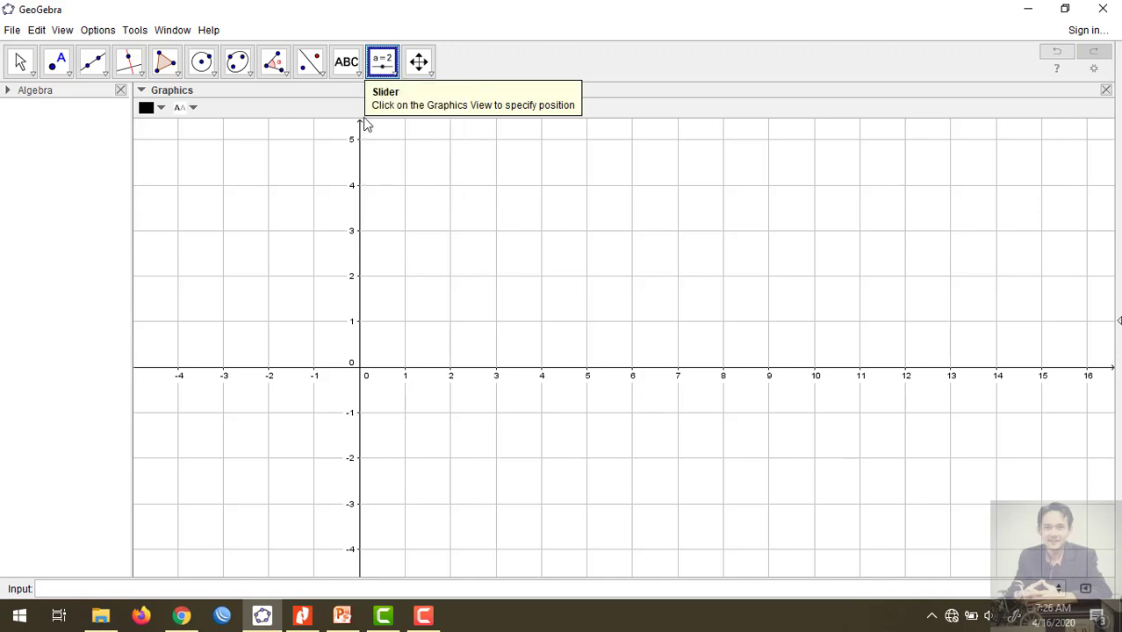
left_click(169, 173)
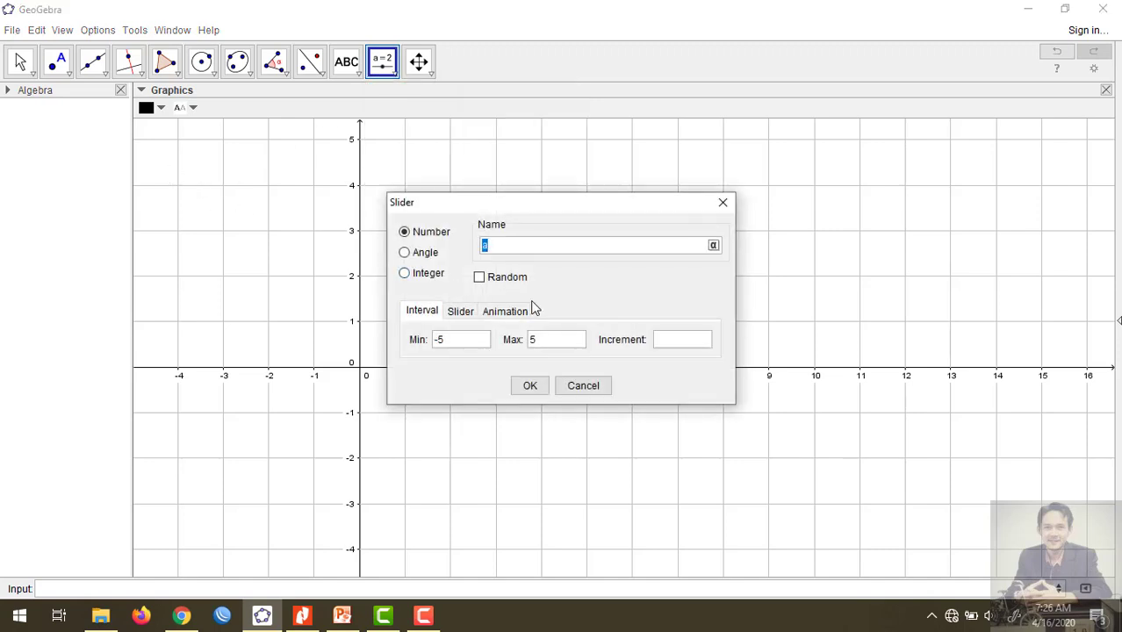
type("m")
left_click(677, 348)
type("1")
left_click(530, 389)
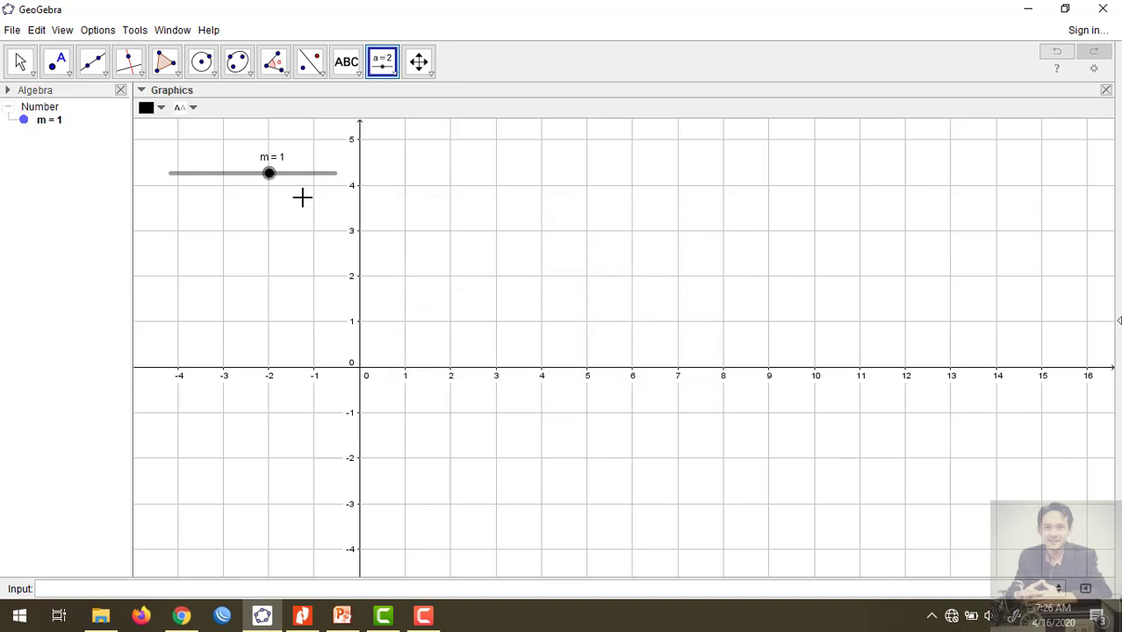
left_click_drag(271, 175, 257, 196)
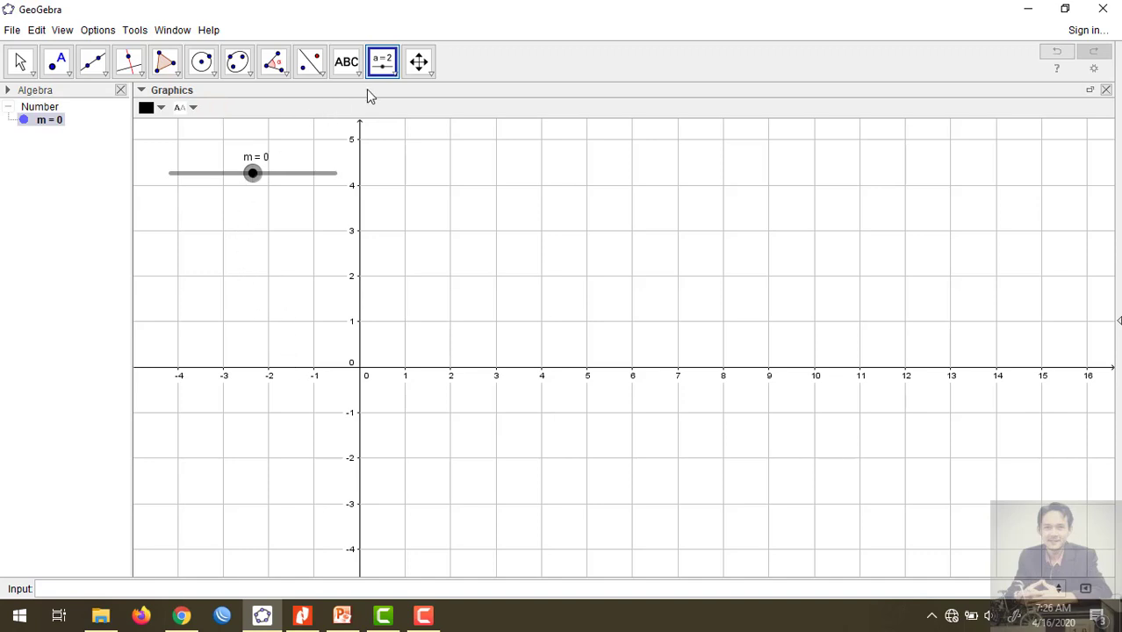
left_click(20, 65)
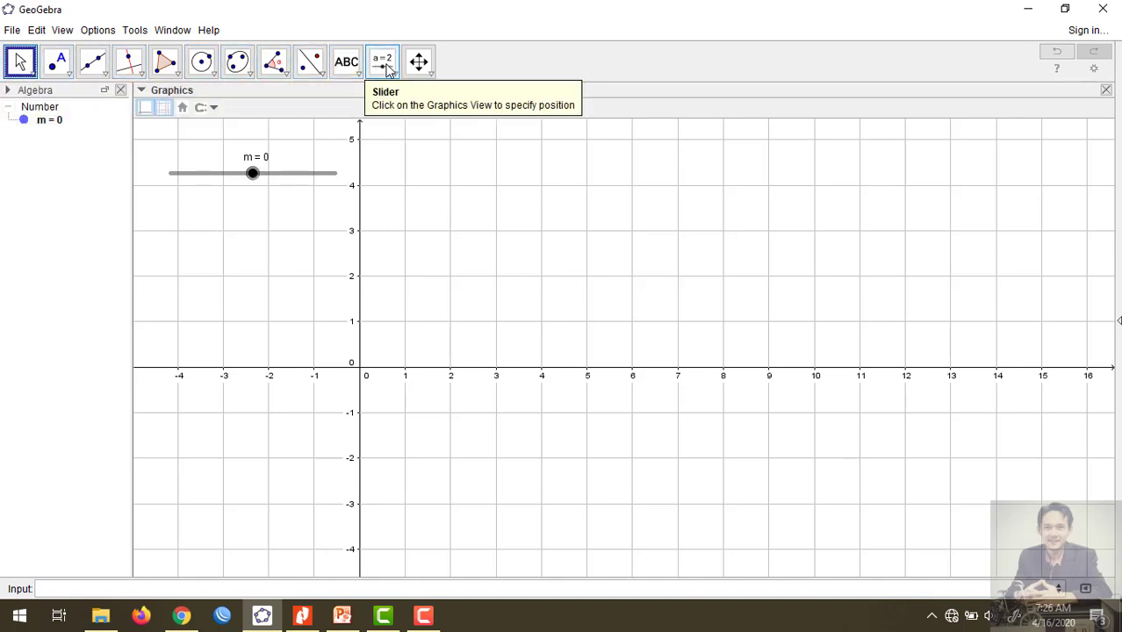
Create a number slider named b with increment 1 and align it just below slider m.
left_click(382, 61)
left_click(342, 254)
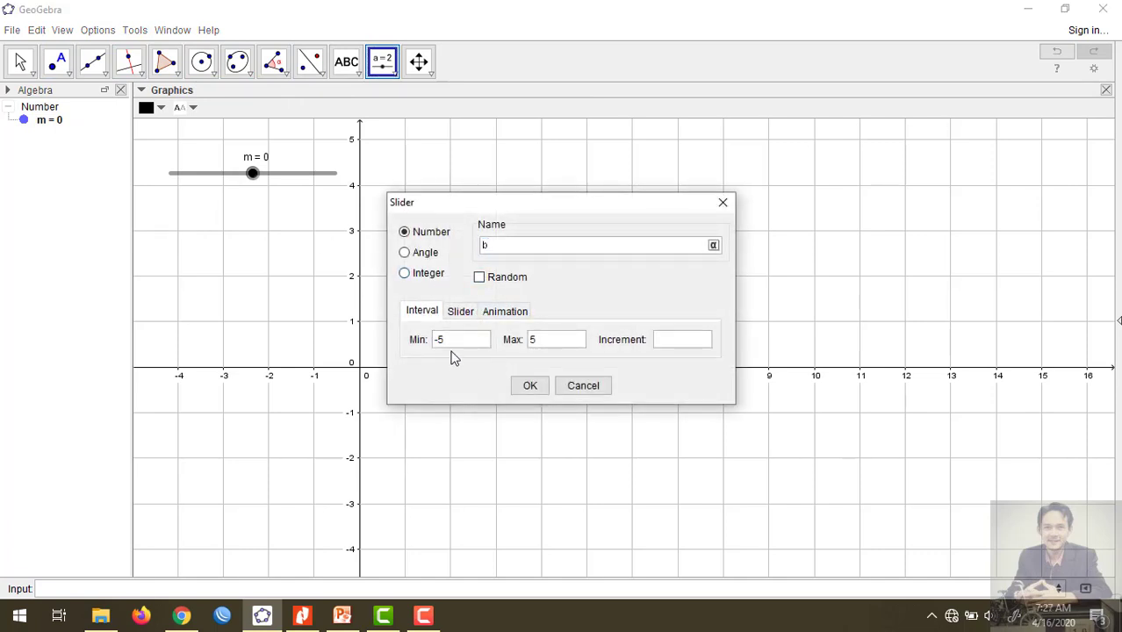
left_click(668, 341)
left_click(529, 385)
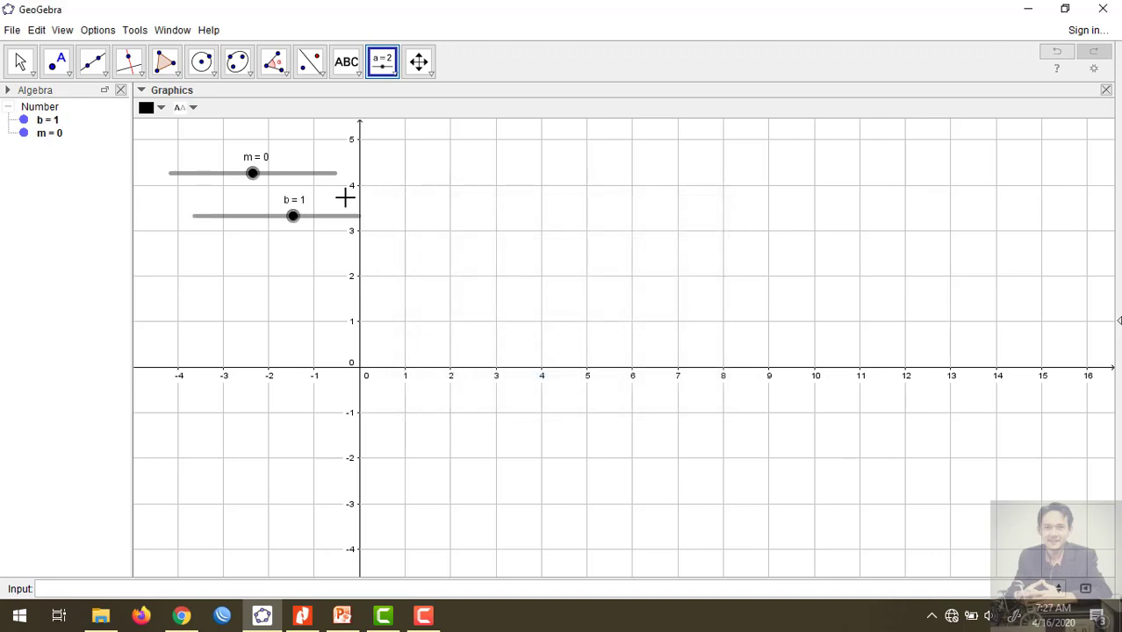
left_click_drag(343, 222, 318, 217)
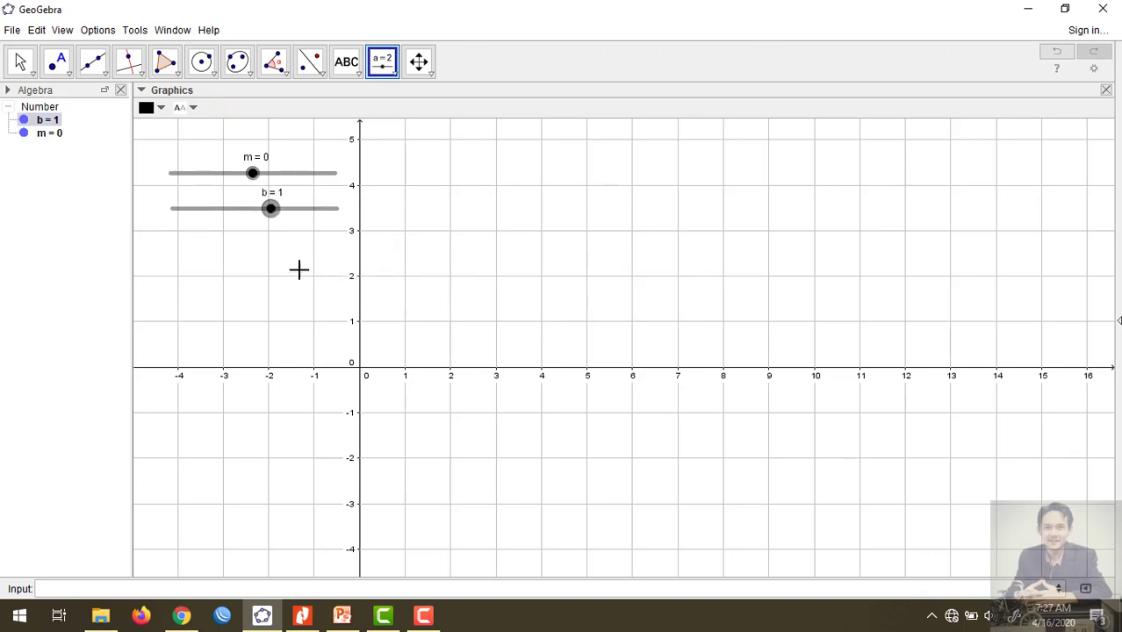
Review the color, position, algebra and interval properties of slider b.
right_click(303, 217)
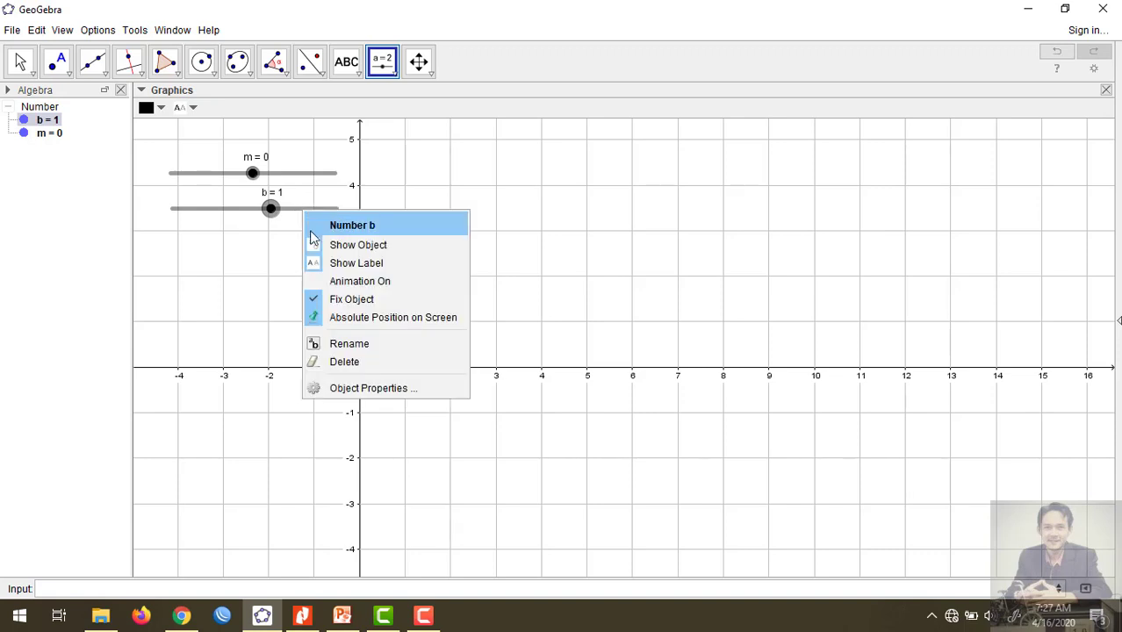
left_click(351, 387)
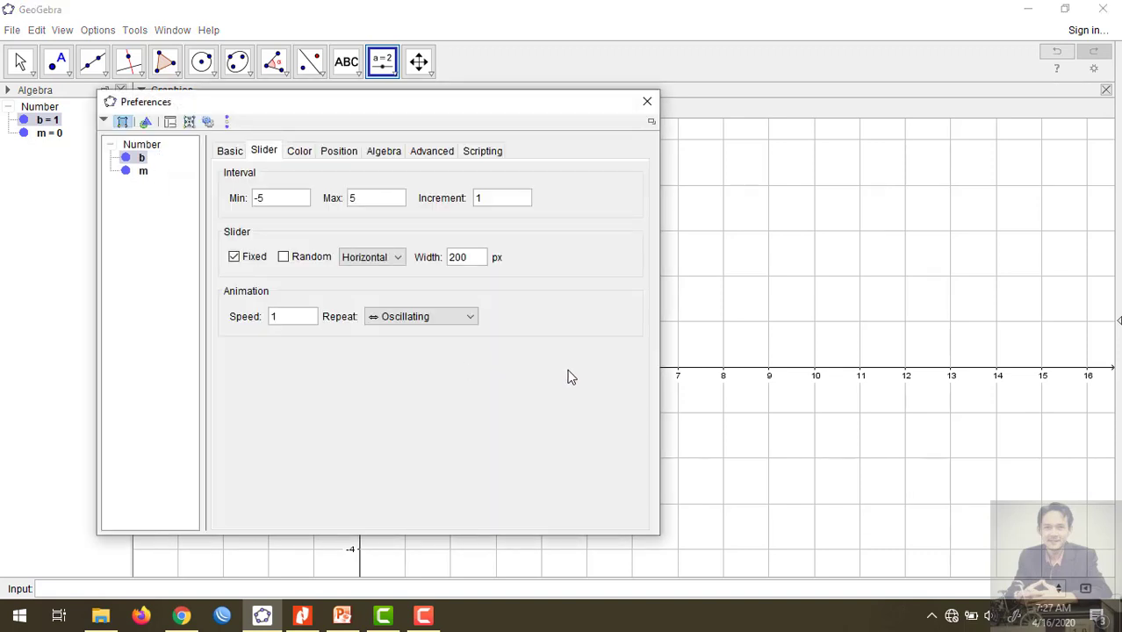
left_click(297, 152)
left_click(339, 152)
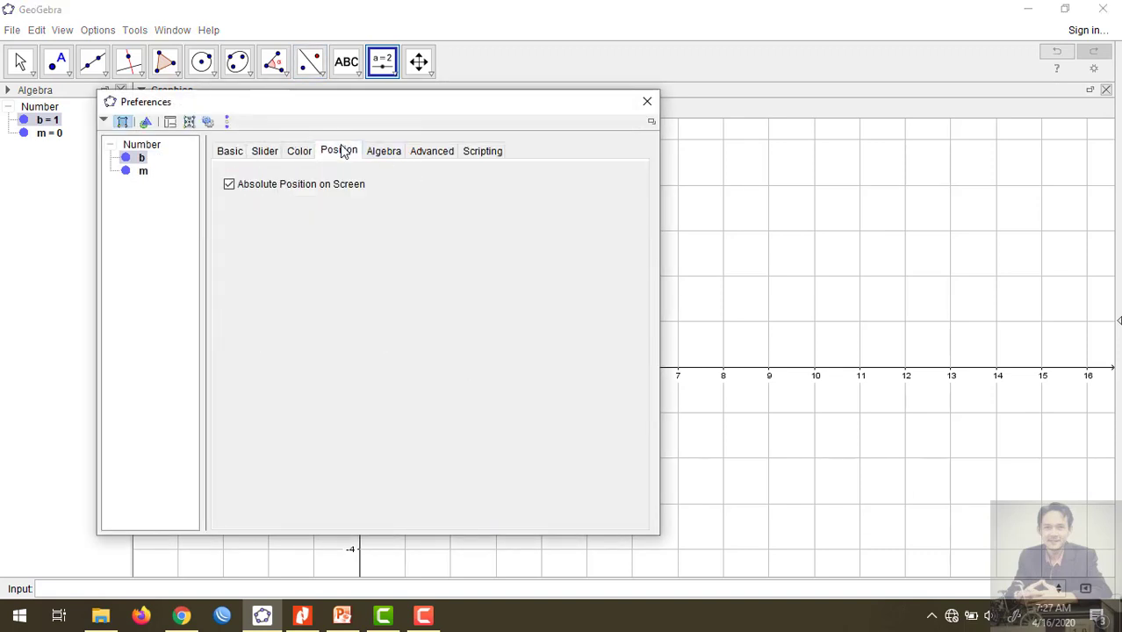
left_click(384, 152)
left_click(267, 151)
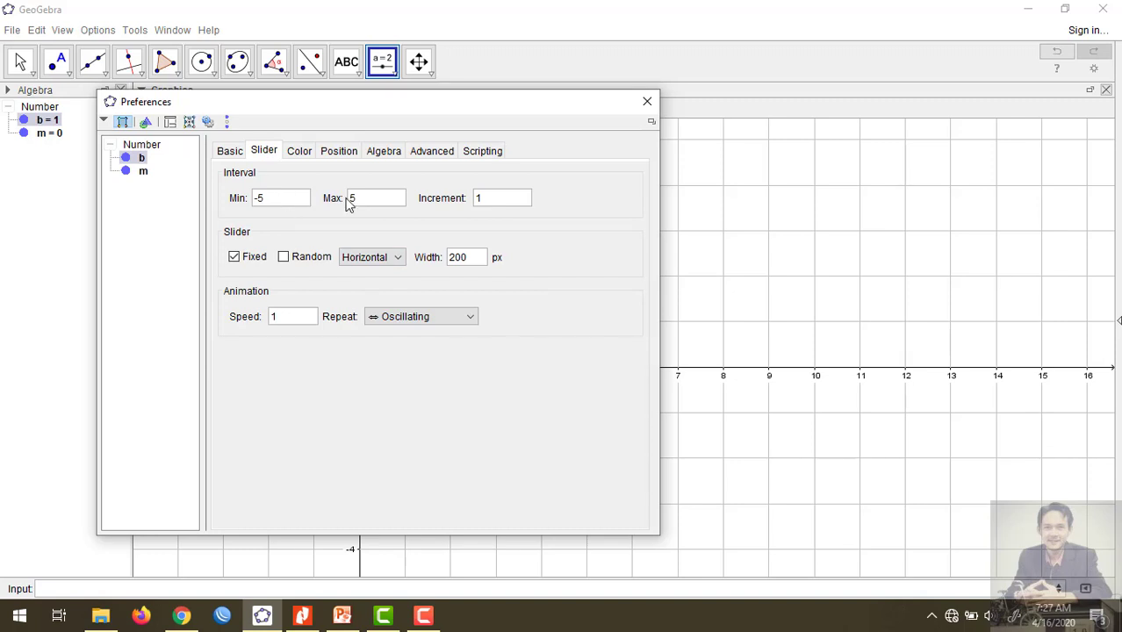
left_click(647, 102)
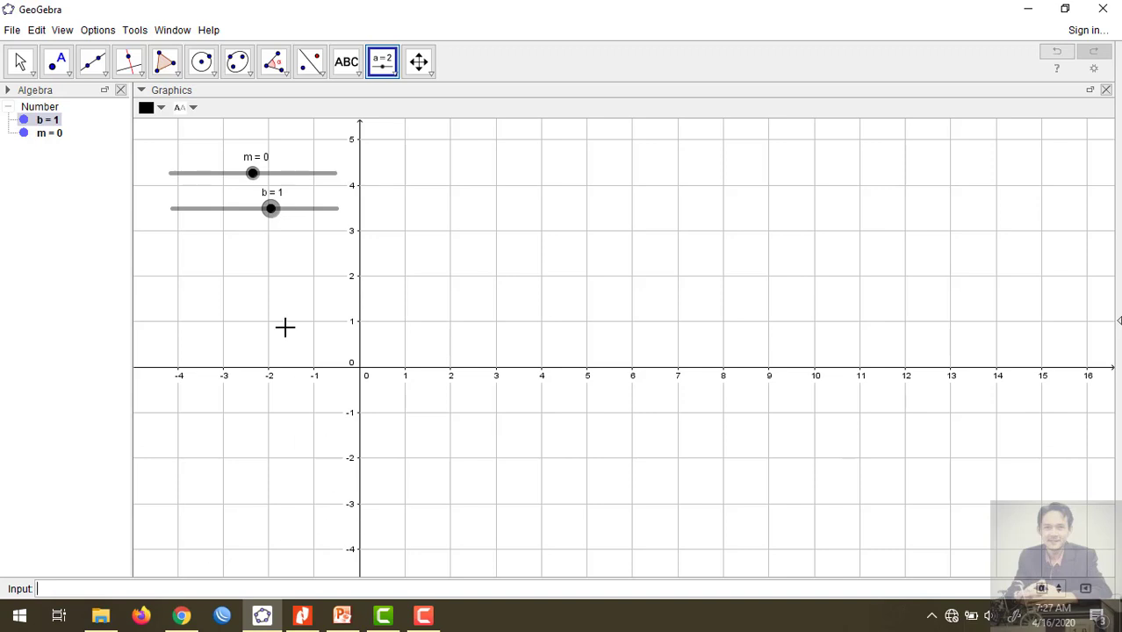
Set slider b to 0 and enter the function f(x)=mx+b.
left_click_drag(269, 215, 256, 219)
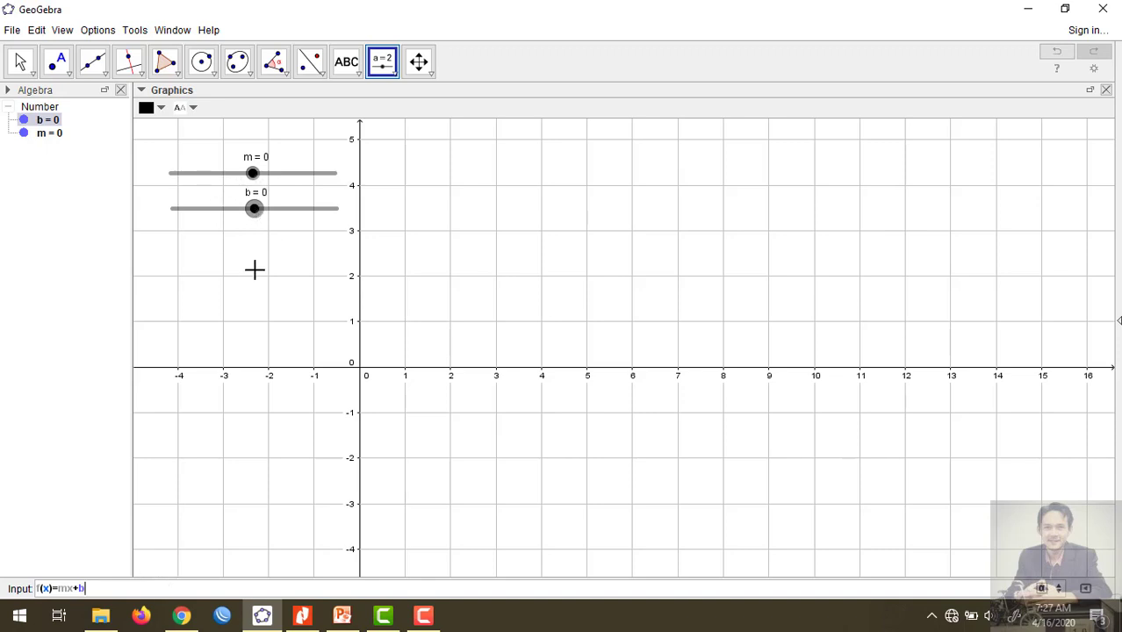
key("Return")
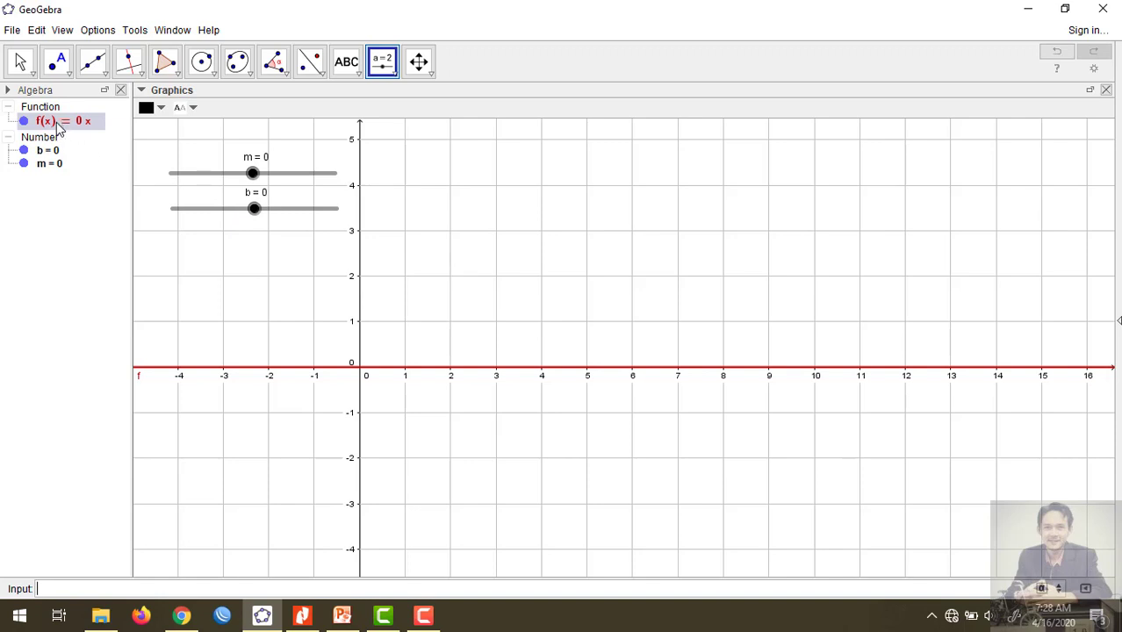
Place the function f(x) as a text on the graph near (6, 4.5) and set its size to Very Large.
mouse_move(59, 128)
left_click_drag(59, 128, 623, 181)
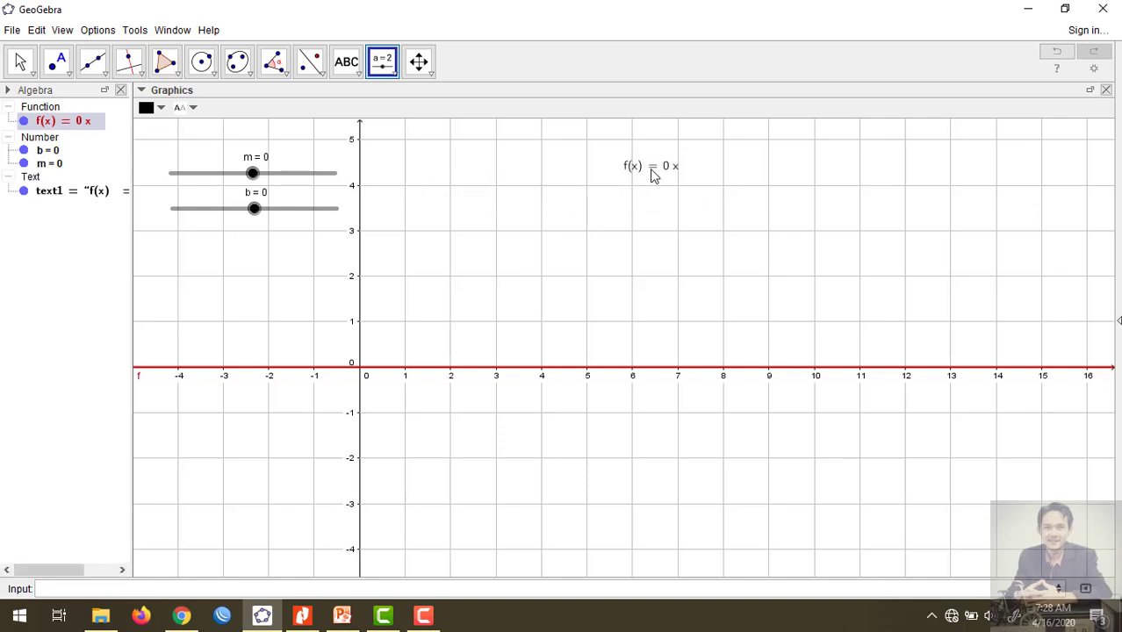
left_click(21, 67)
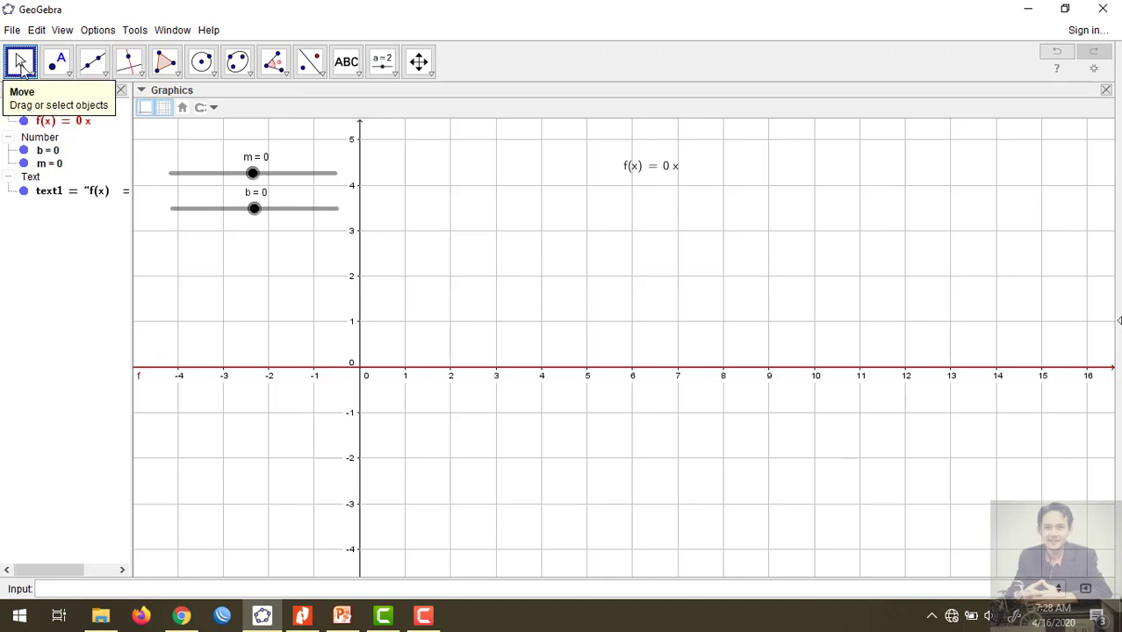
left_click(651, 171)
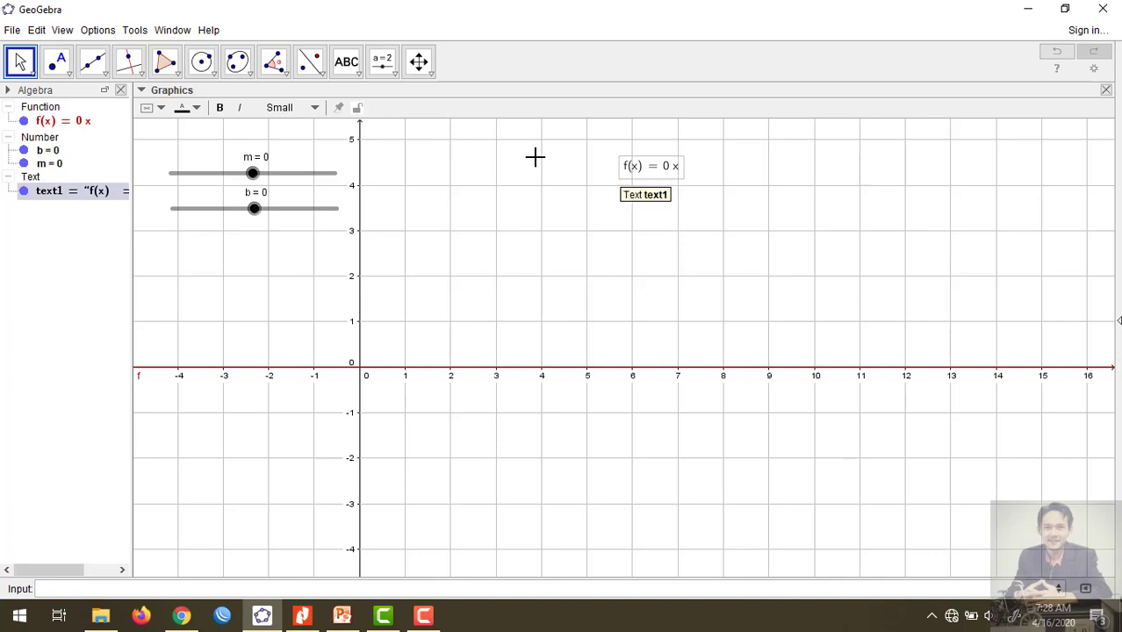
left_click(307, 109)
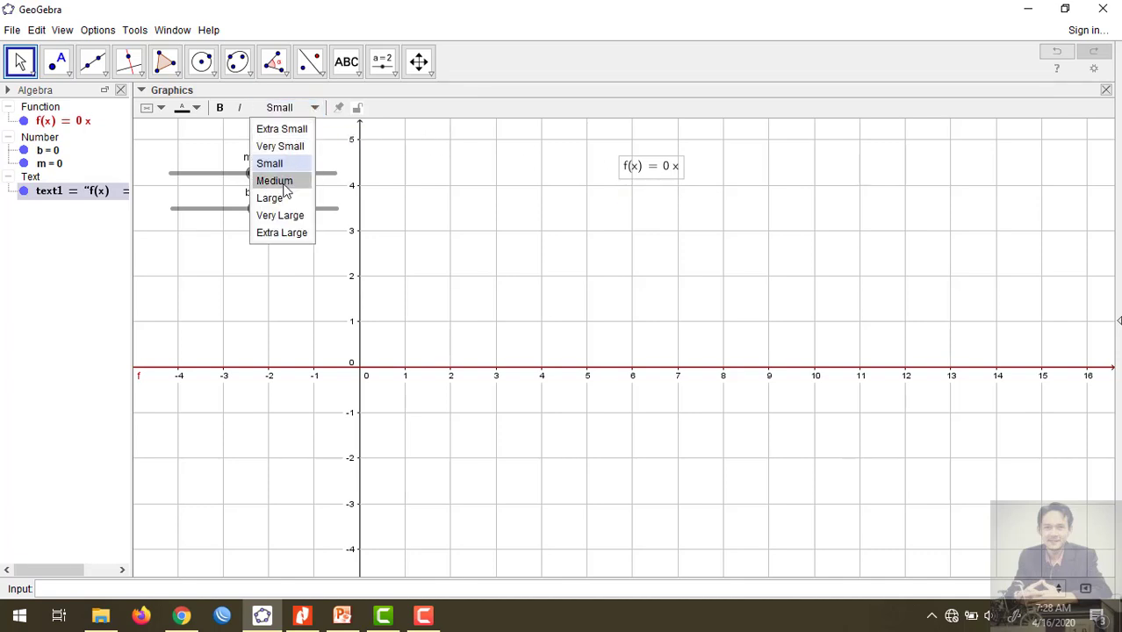
left_click(279, 215)
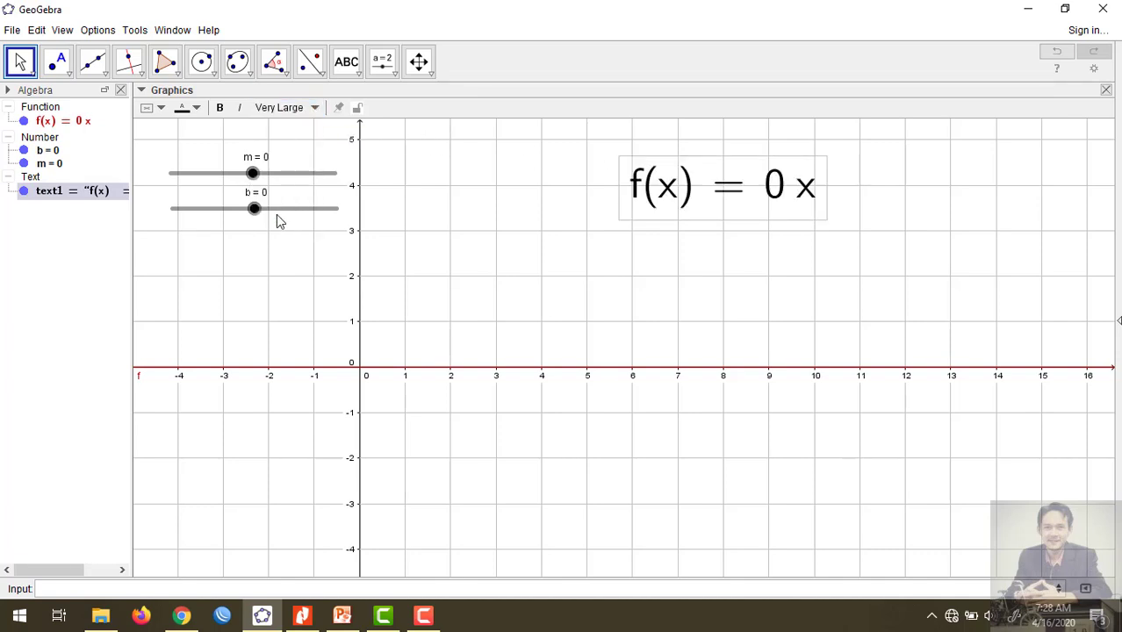
Place the value of m as a text below the function text and set its size to Very Large.
left_click(49, 163)
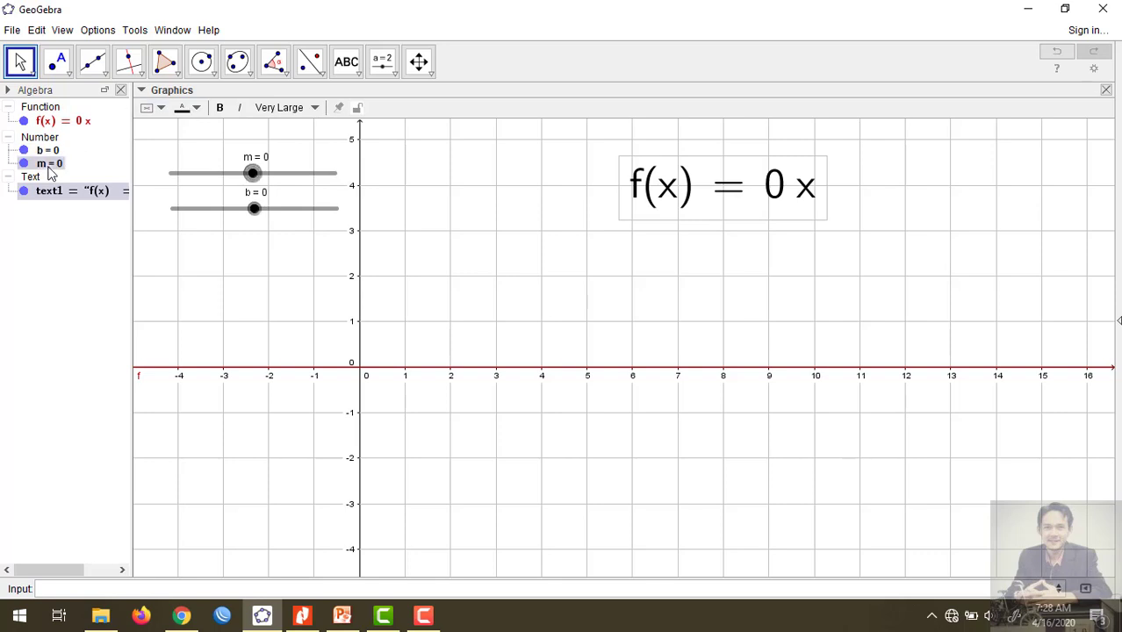
left_click_drag(664, 248, 664, 248)
left_click(678, 249)
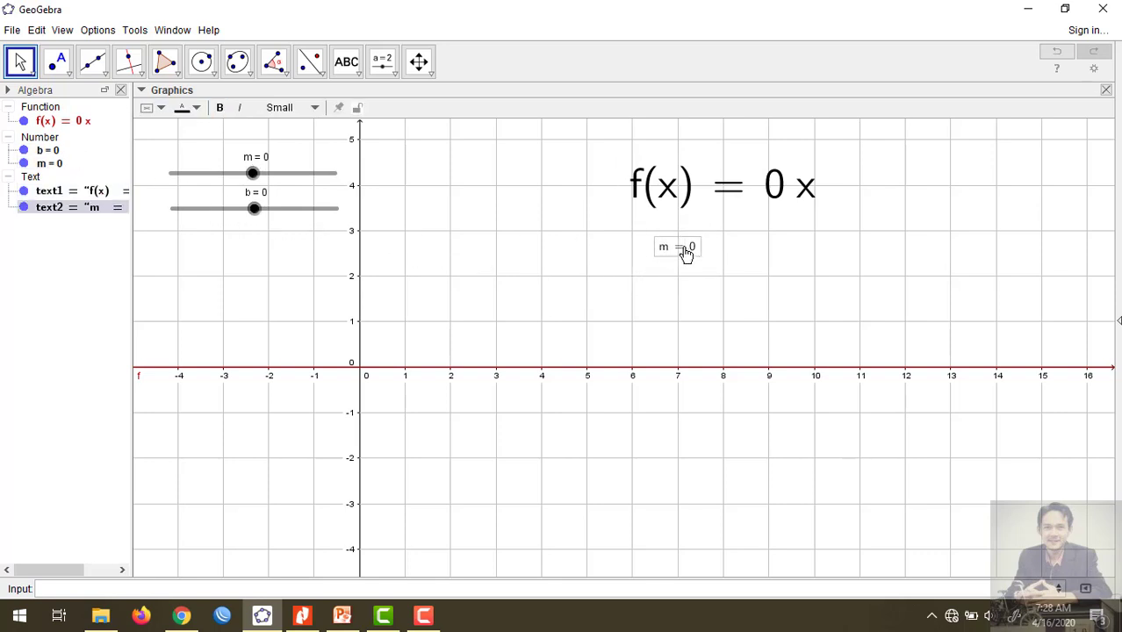
left_click(314, 109)
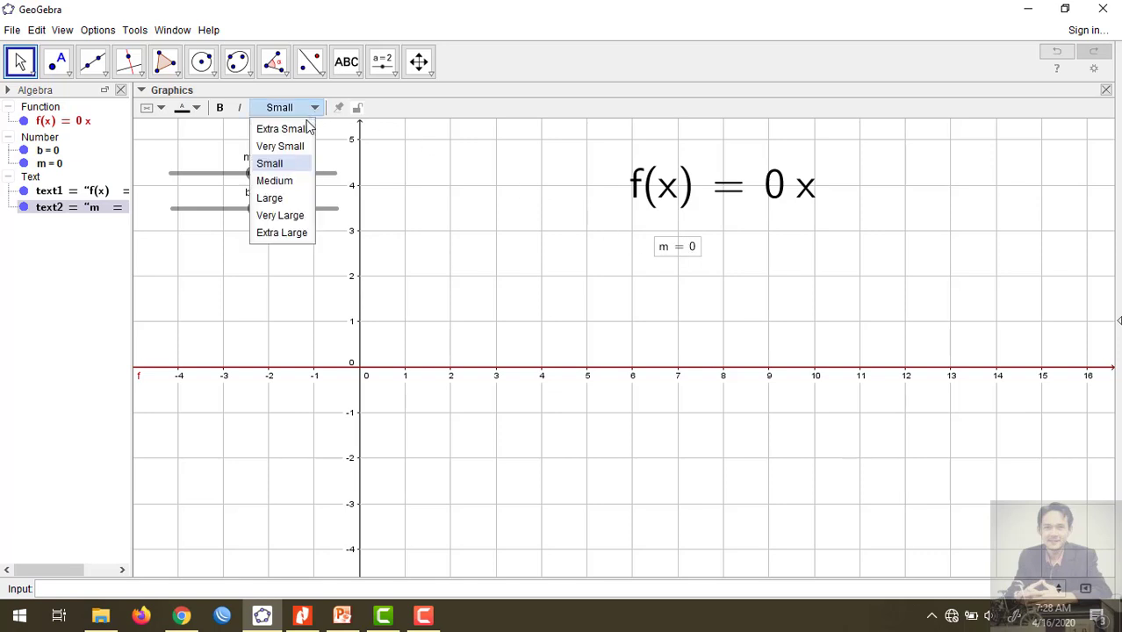
left_click(279, 216)
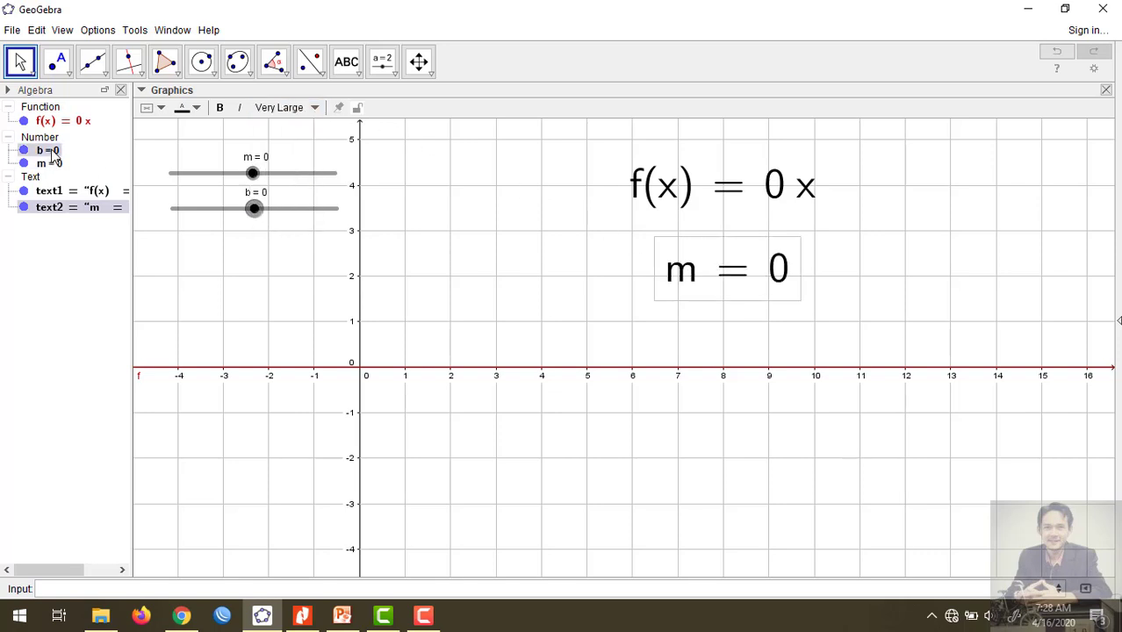
Place the value of b as a Very Large text and stack the m and b texts closely beneath the function text.
left_click_drag(51, 154, 706, 320)
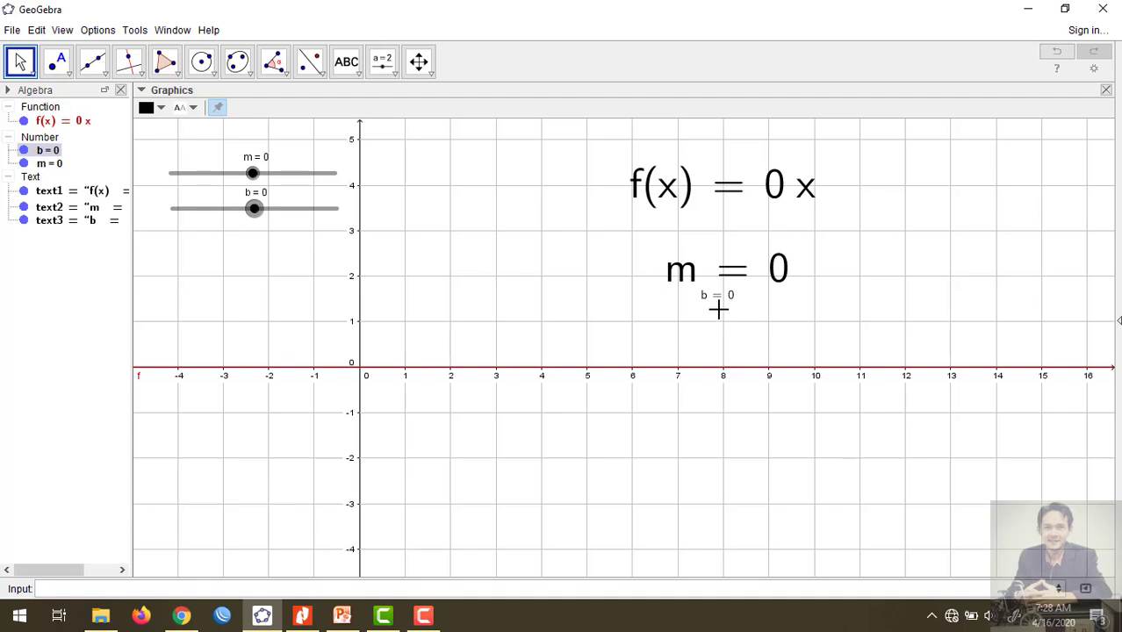
left_click(715, 297)
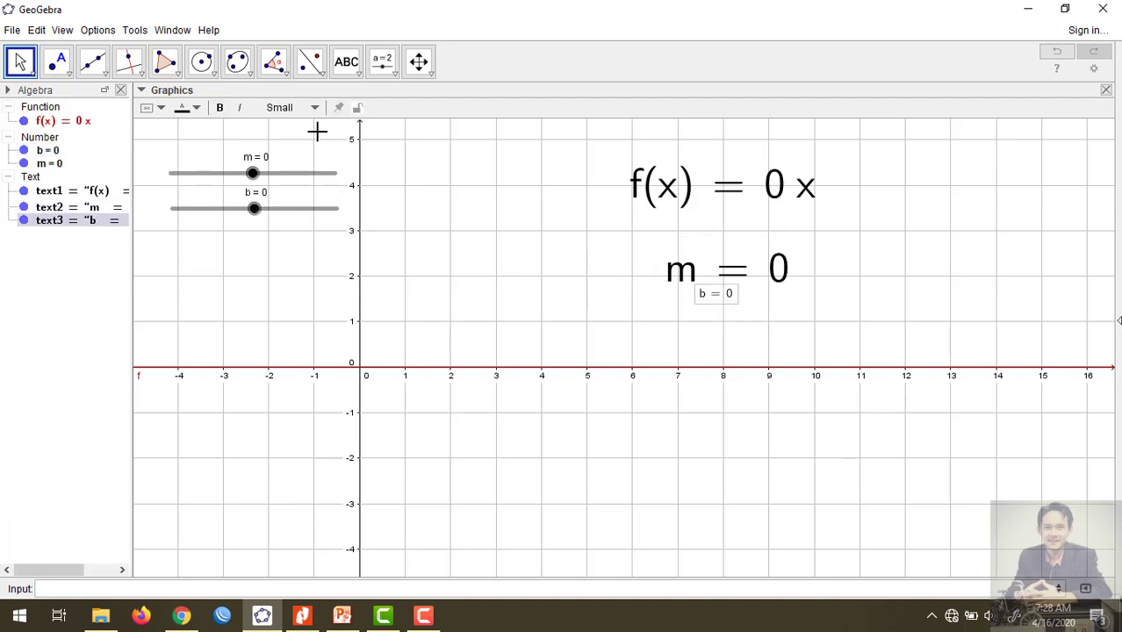
left_click(307, 107)
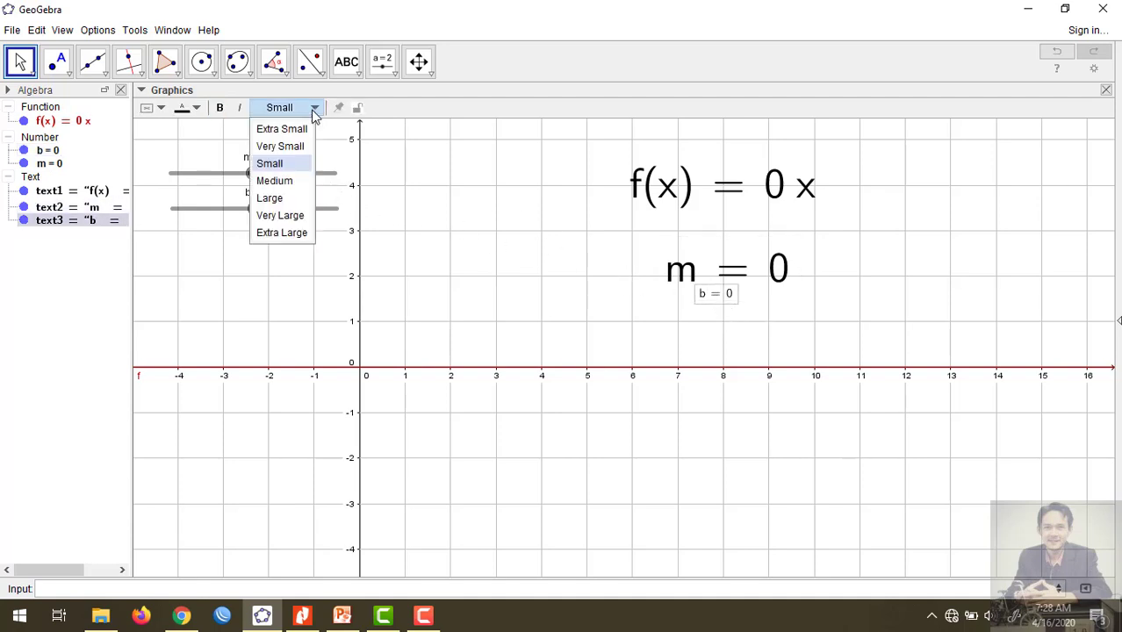
left_click(281, 216)
left_click_drag(711, 268, 704, 227)
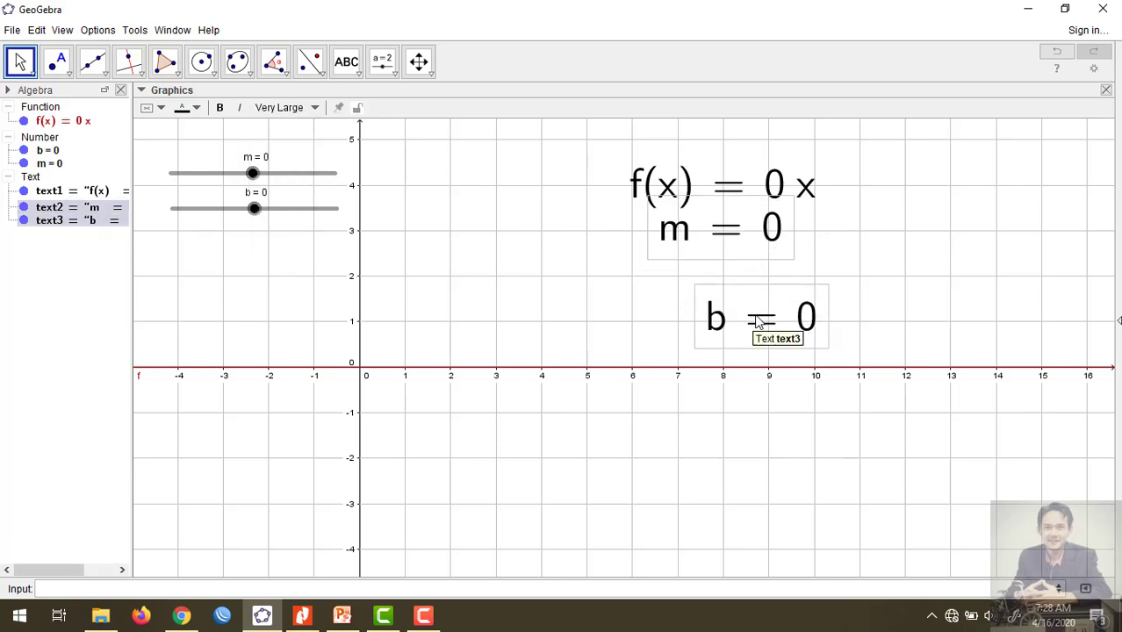
left_click_drag(759, 321, 723, 280)
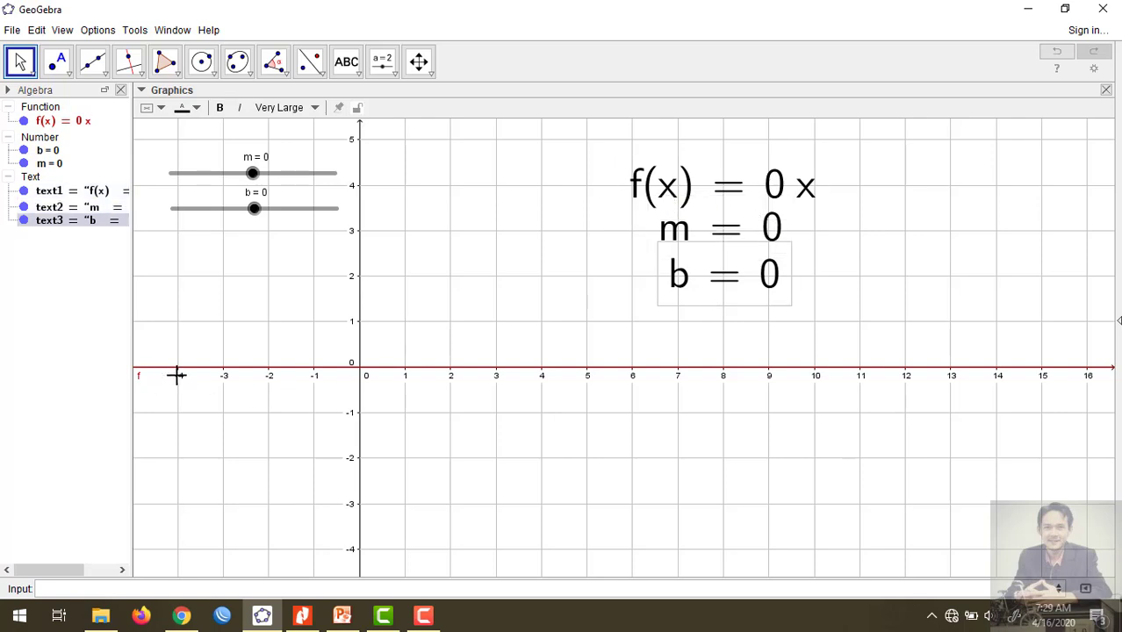
Vary slider m through 1, 2, 4, -1 and -3 to see how the slope affects the line, and end at 1.
left_click(252, 174)
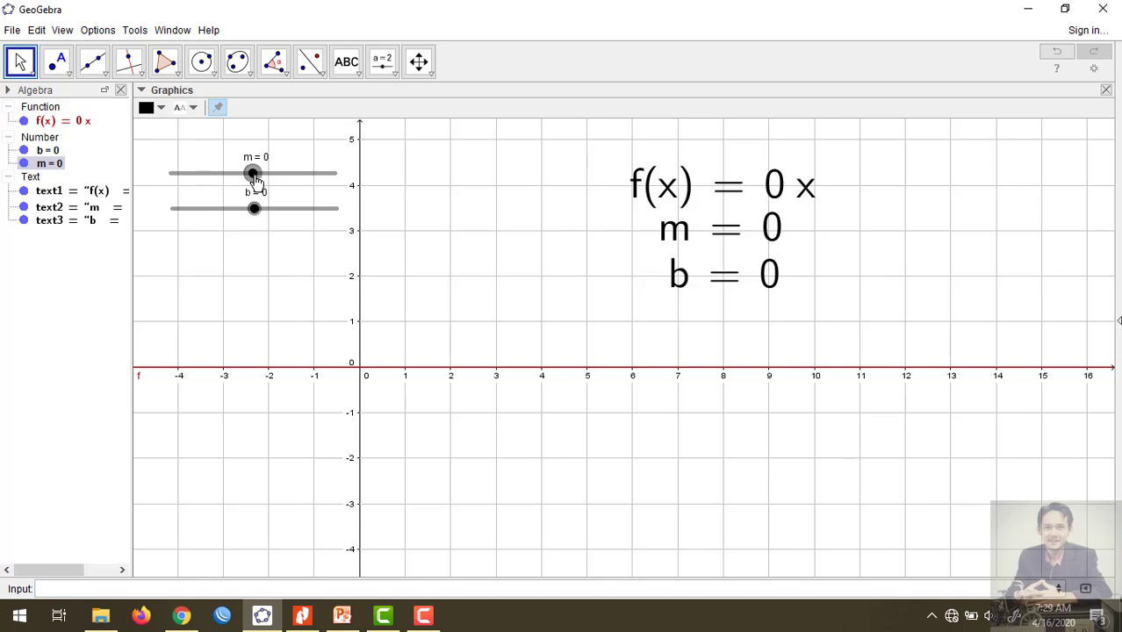
left_click_drag(254, 173, 269, 174)
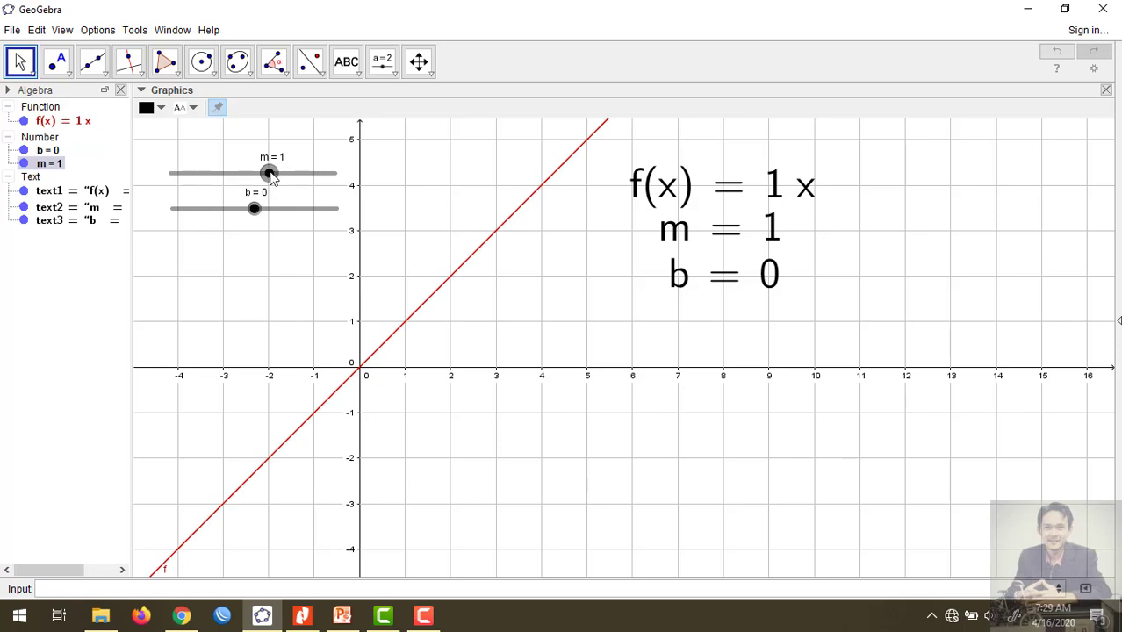
left_click_drag(280, 175, 285, 173)
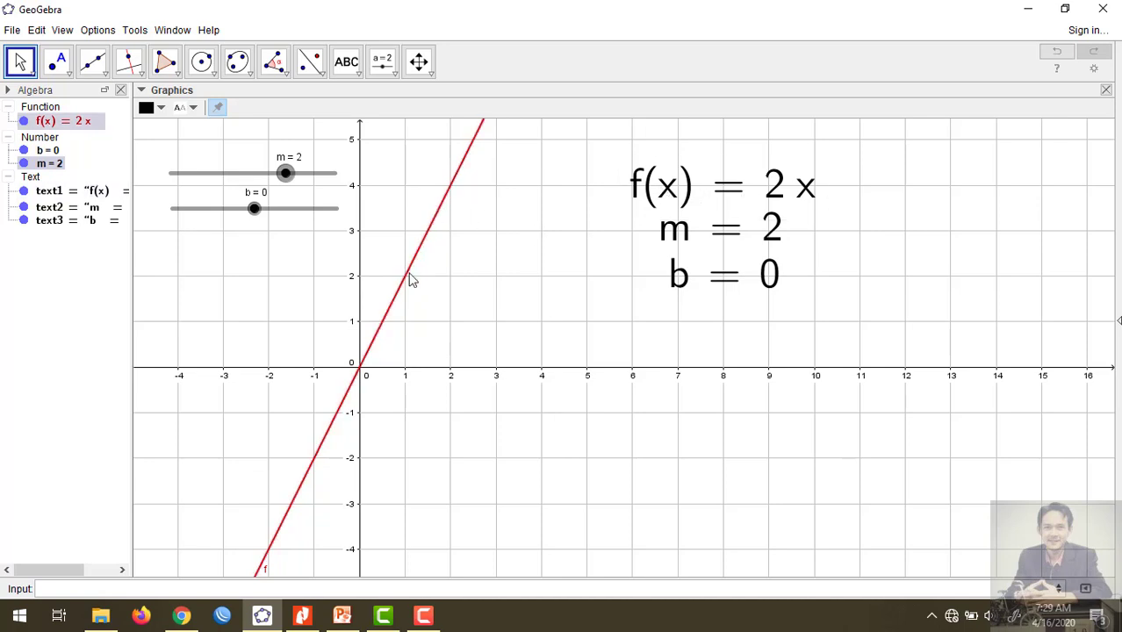
left_click_drag(290, 176, 316, 178)
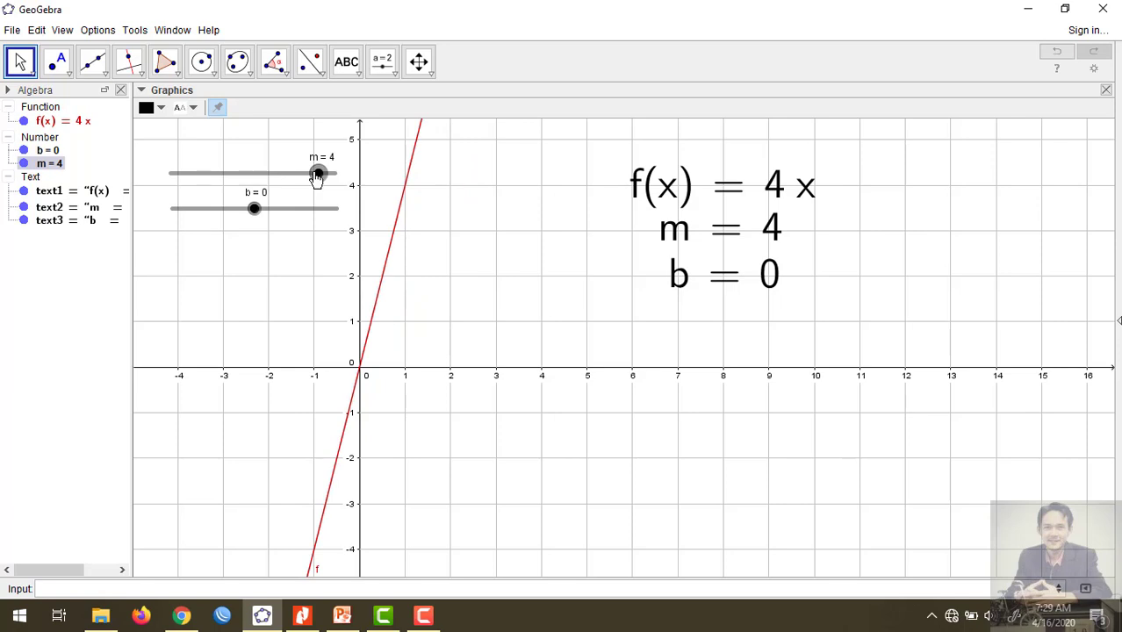
left_click_drag(317, 176, 241, 178)
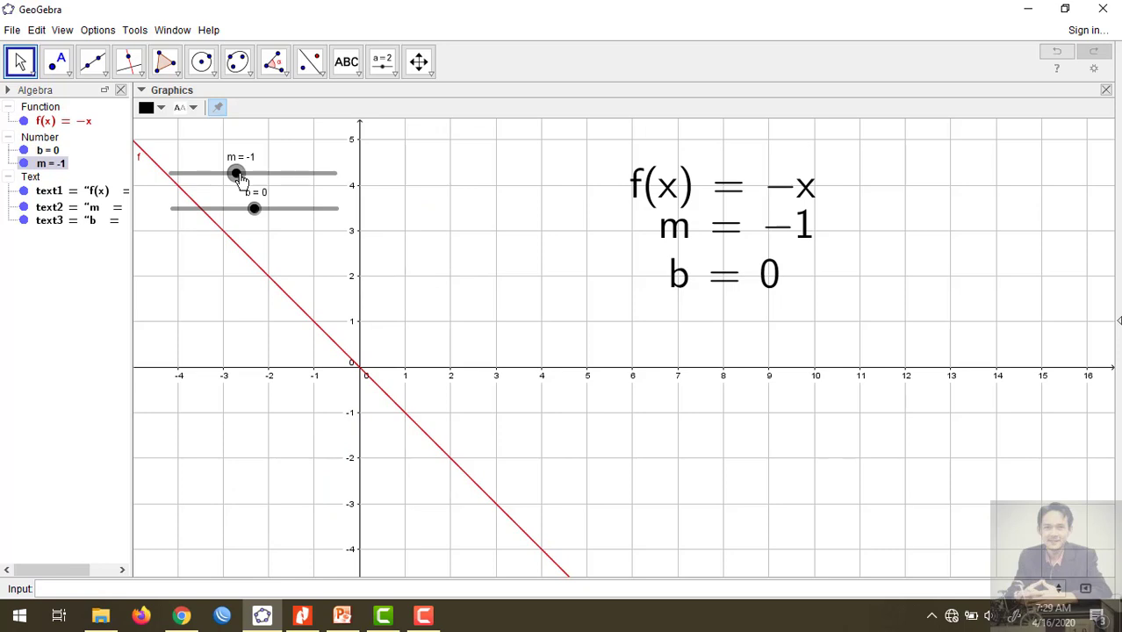
left_click_drag(242, 177, 209, 180)
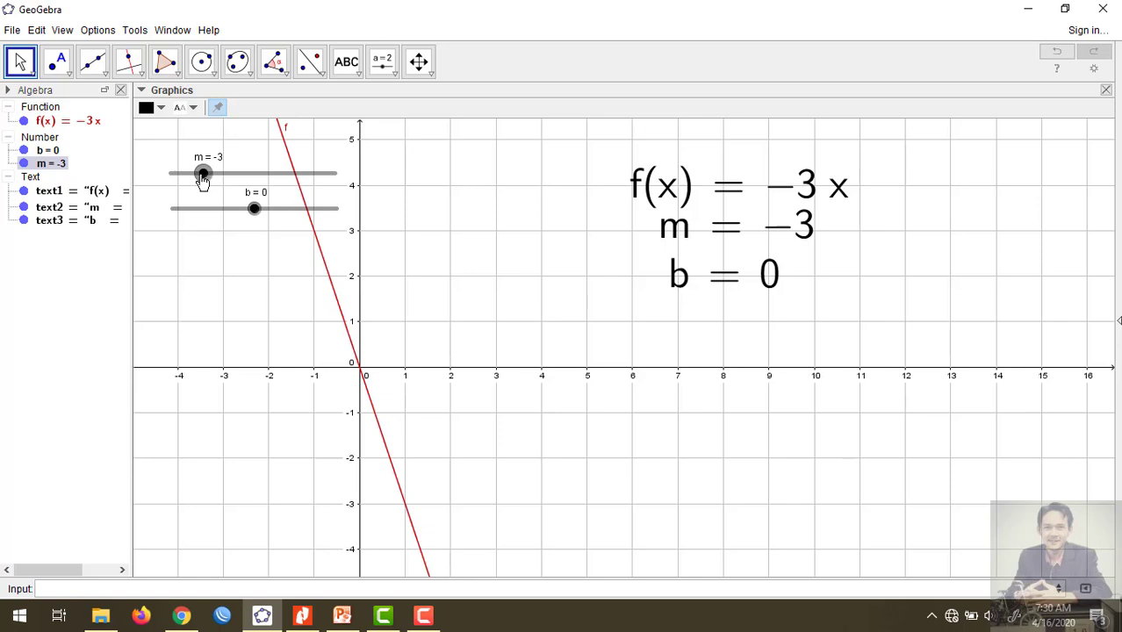
left_click_drag(202, 178, 268, 174)
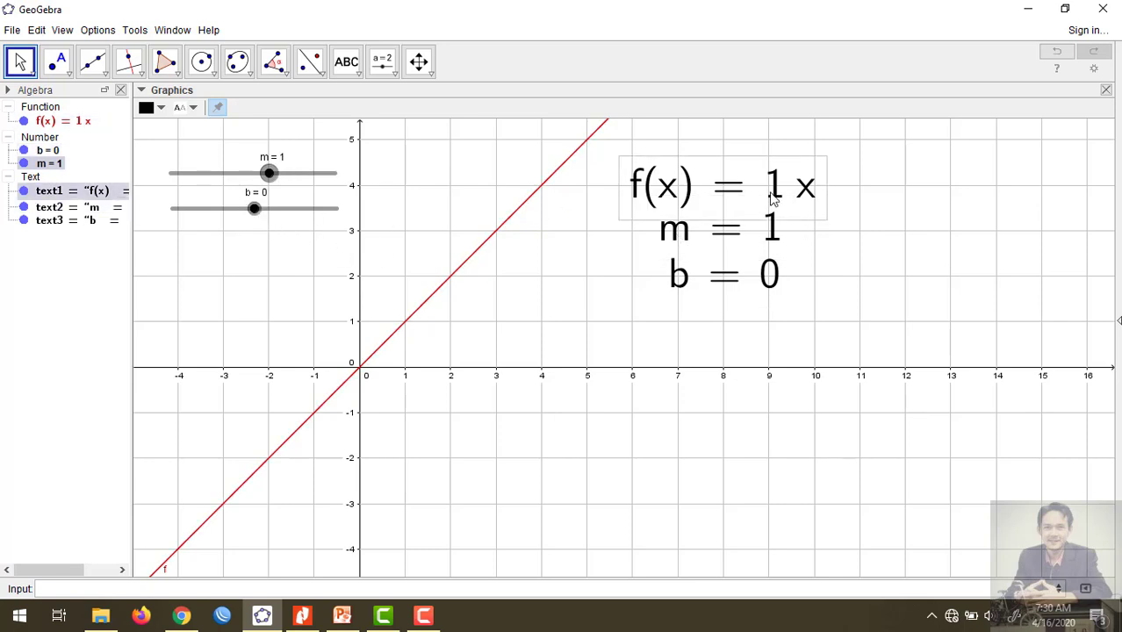
Raise slider b to 1 to see how it shifts the line, and return it to 0.
left_click_drag(254, 209, 276, 219)
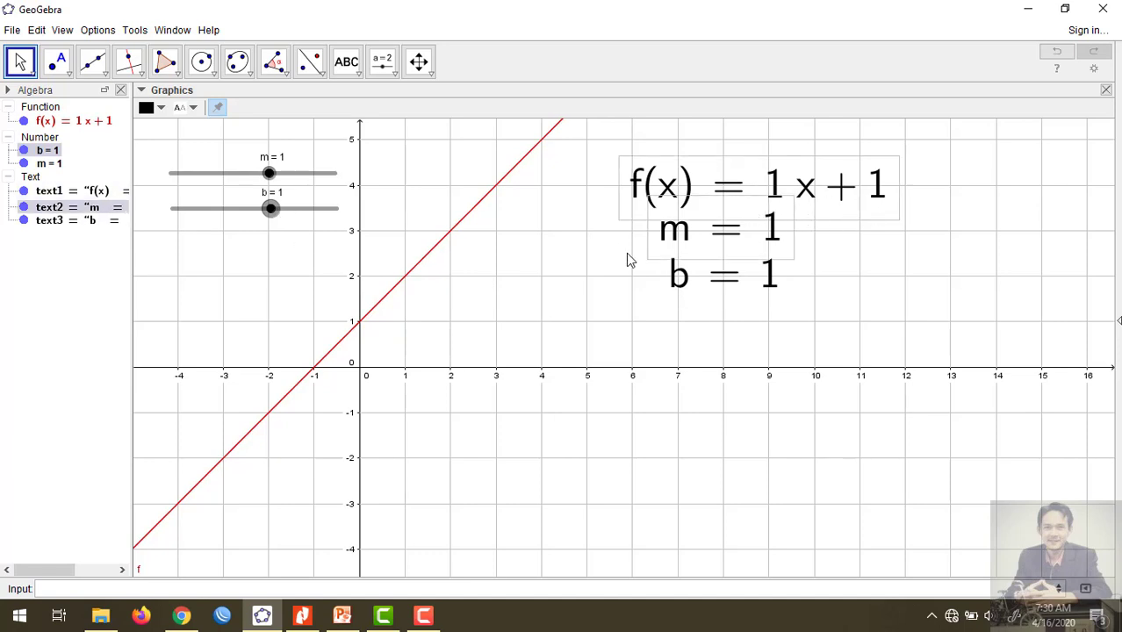
mouse_move(271, 216)
left_mouse_down()
mouse_move(303, 219)
mouse_move(191, 221)
mouse_move(269, 224)
left_mouse_up()
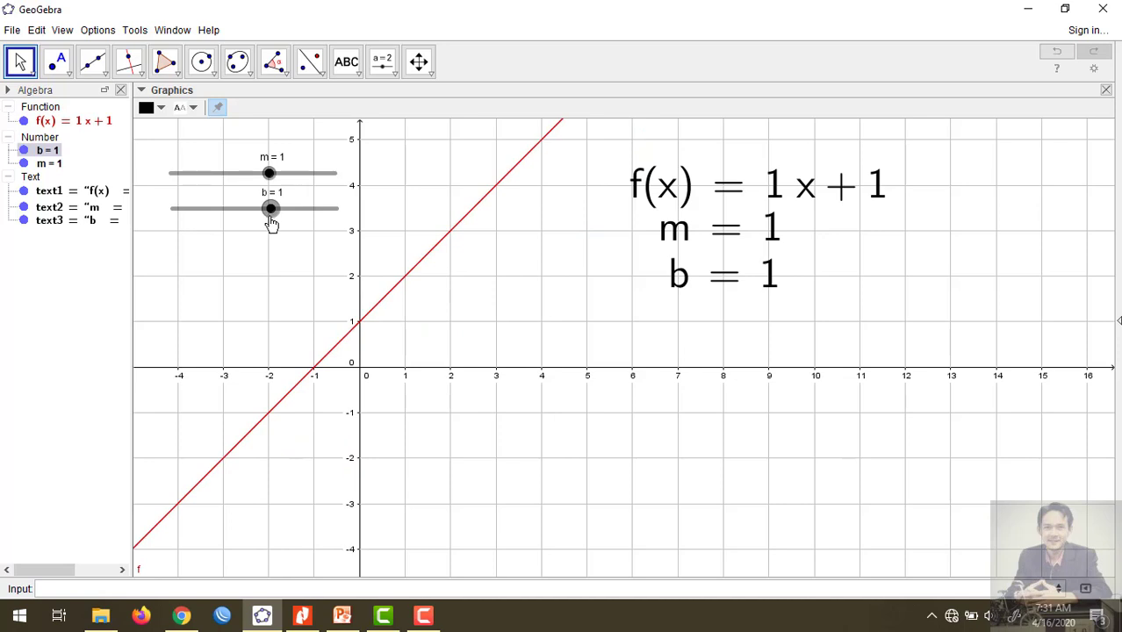
mouse_move(275, 223)
left_mouse_down()
mouse_move(305, 225)
mouse_move(197, 227)
mouse_move(307, 227)
mouse_move(275, 228)
left_mouse_up()
mouse_move(275, 229)
left_mouse_down()
mouse_move(240, 223)
mouse_move(267, 223)
left_mouse_up()
left_click_drag(269, 175, 256, 218)
left_click(267, 211)
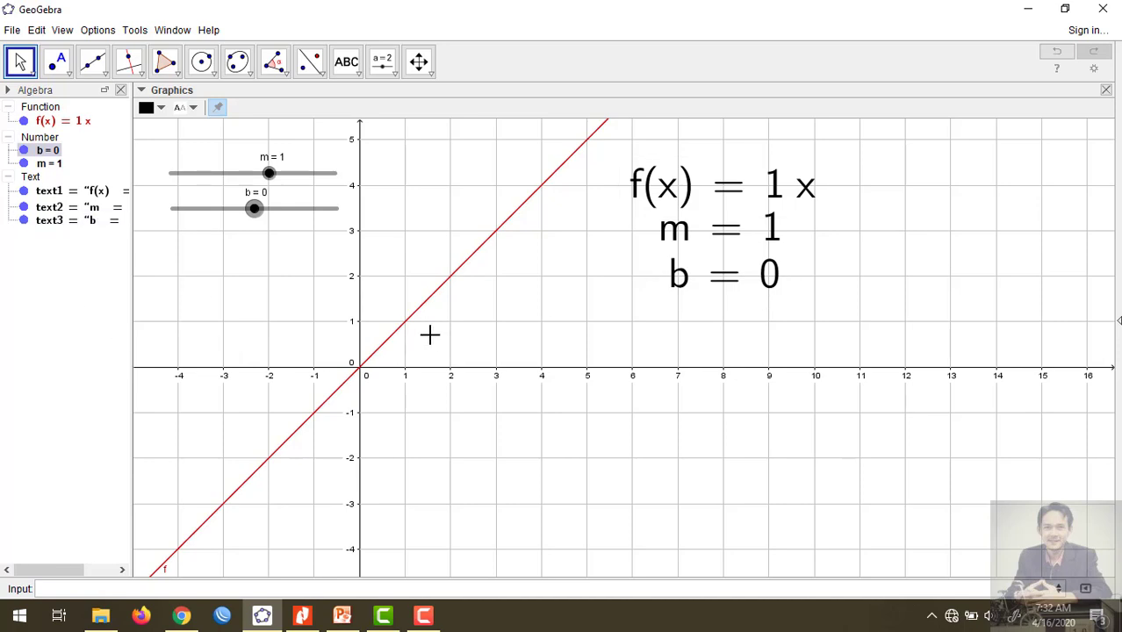
Set slider m to 2 and slider b to 1.
left_click(270, 175)
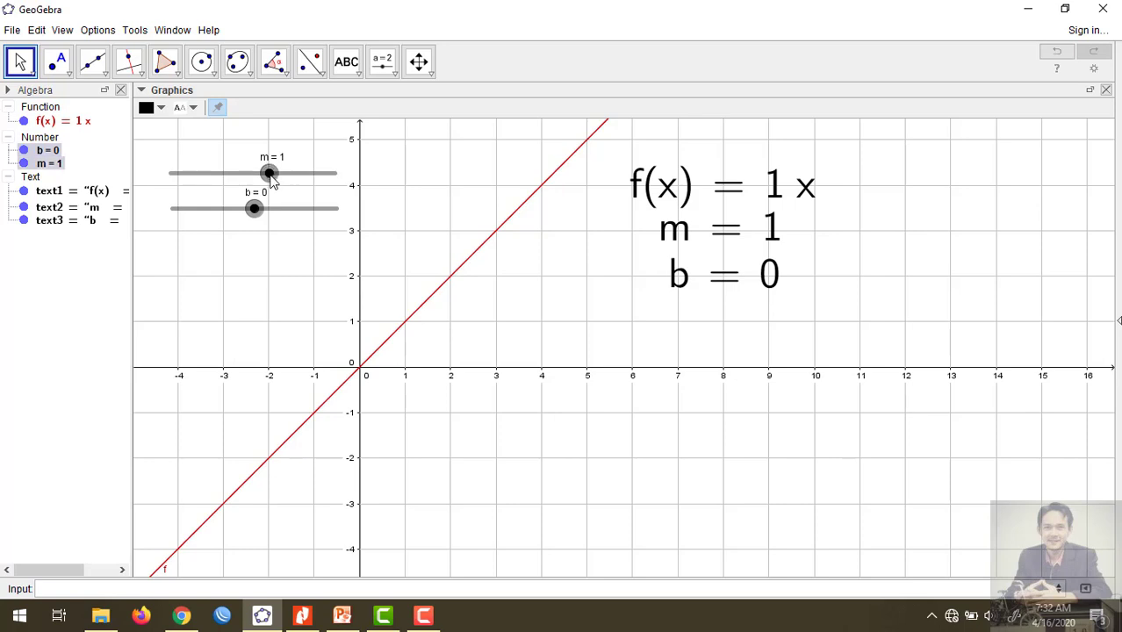
left_click_drag(274, 181, 289, 184)
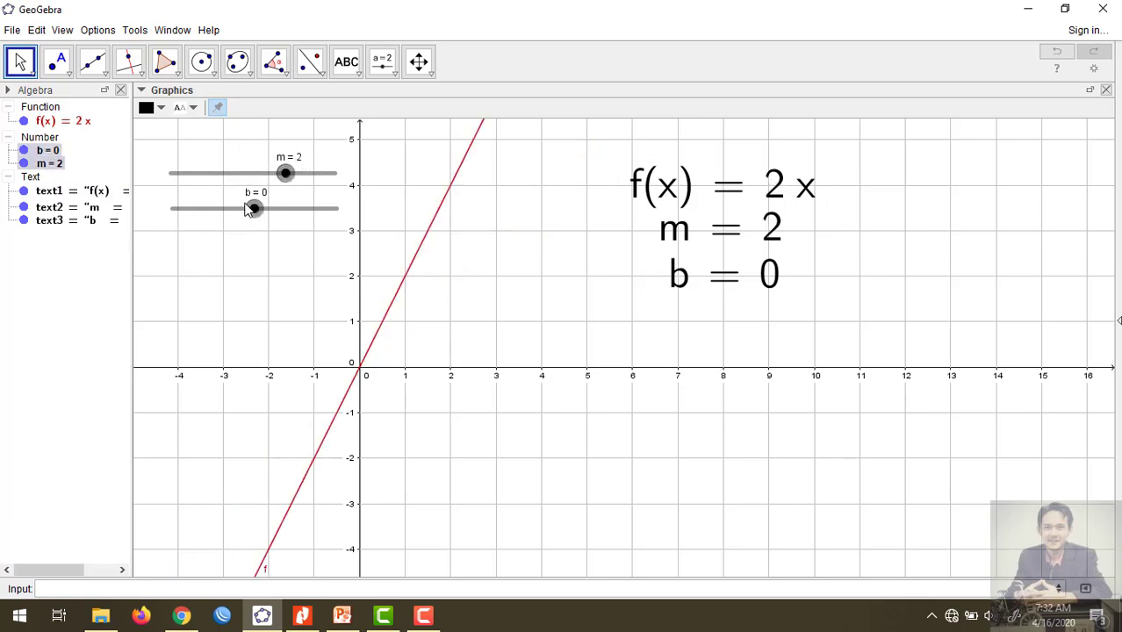
left_click_drag(253, 216, 270, 210)
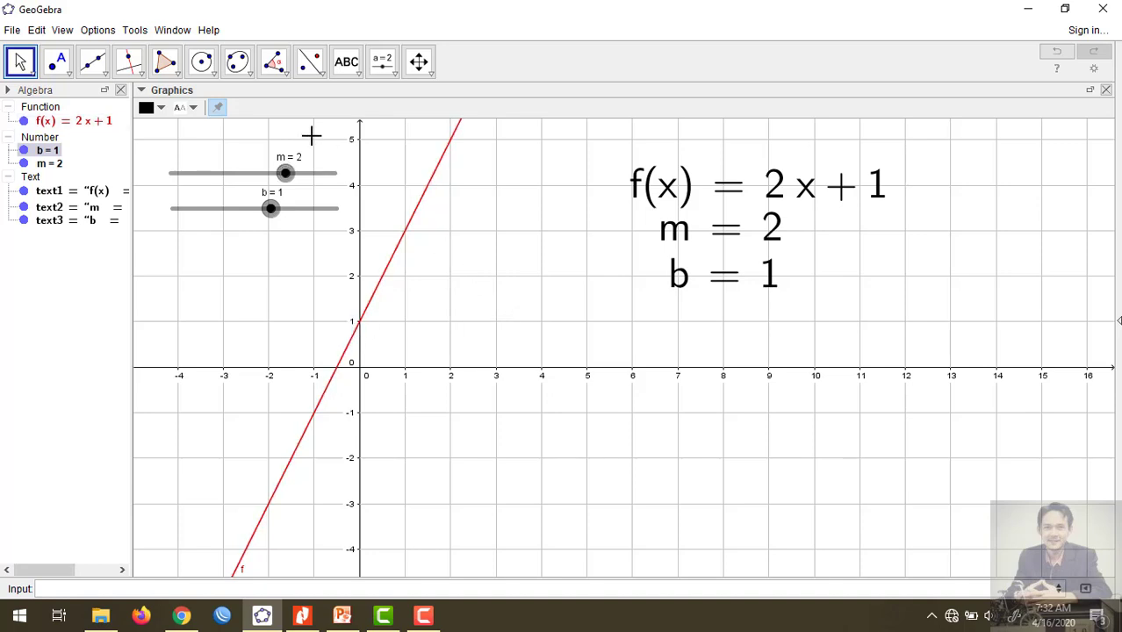
Add a slope triangle to the graph of f(x) with the Slope tool and undo it.
left_click(351, 66)
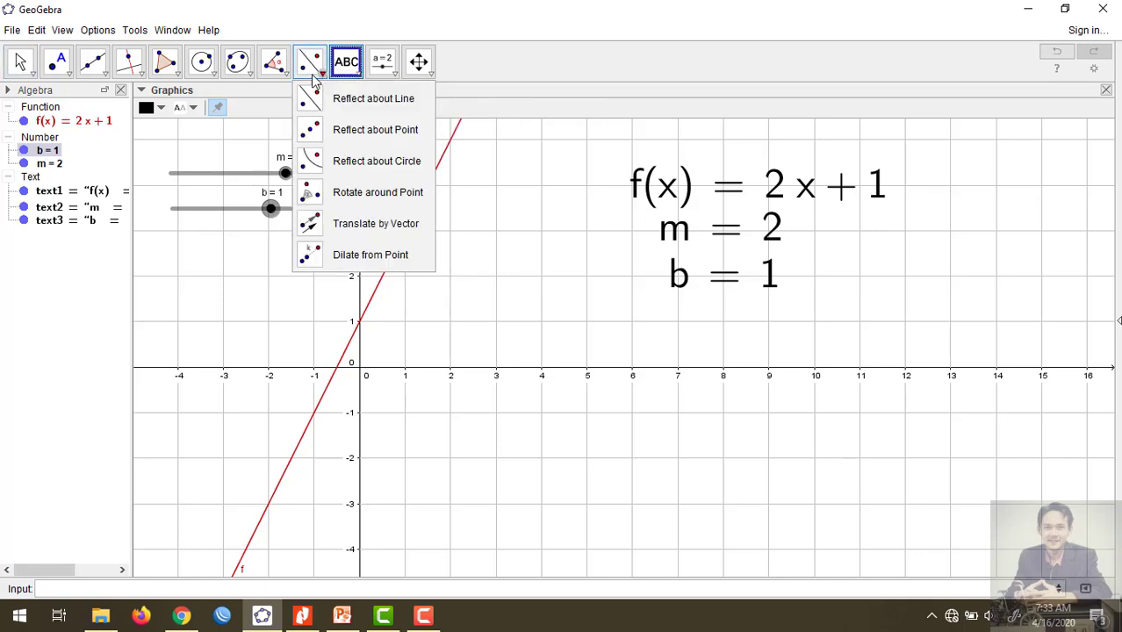
mouse_move(283, 73)
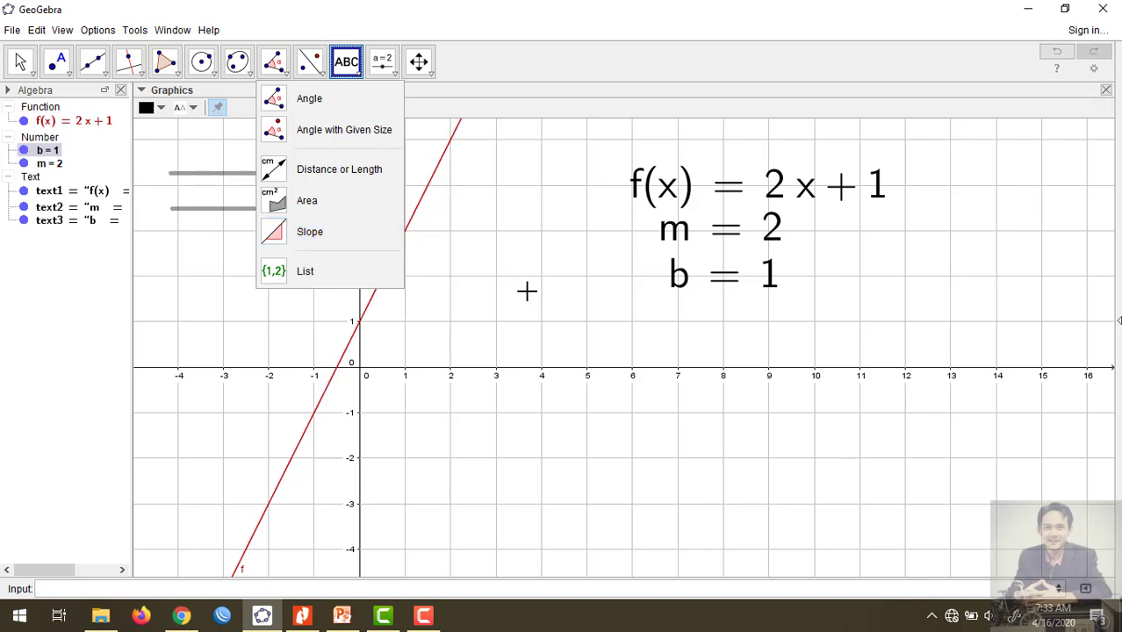
left_click(21, 60)
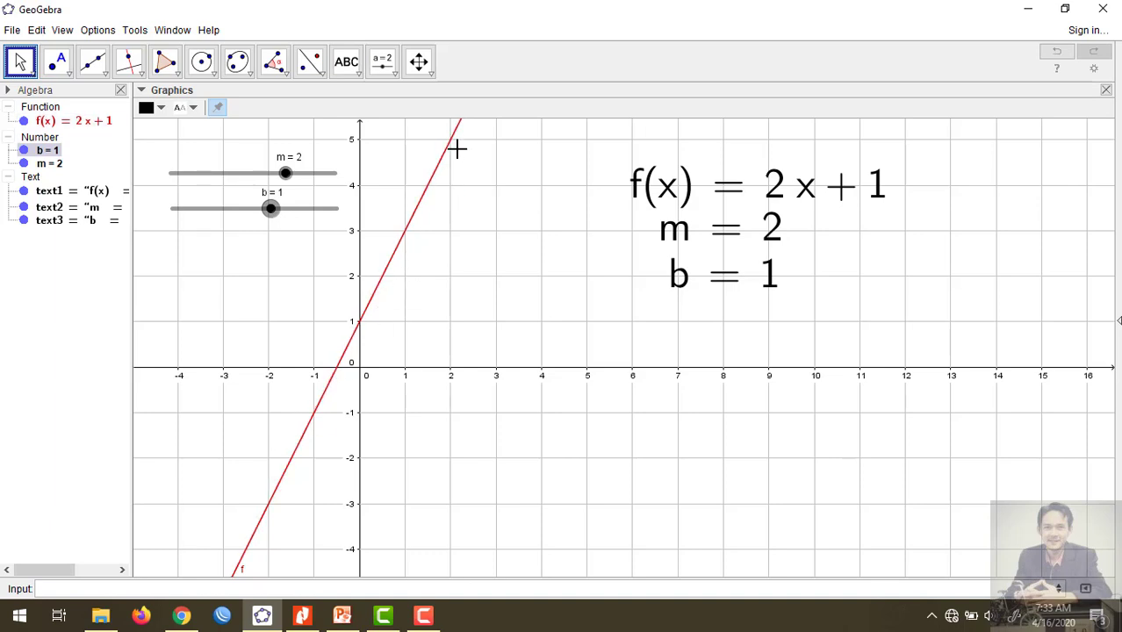
left_click(273, 61)
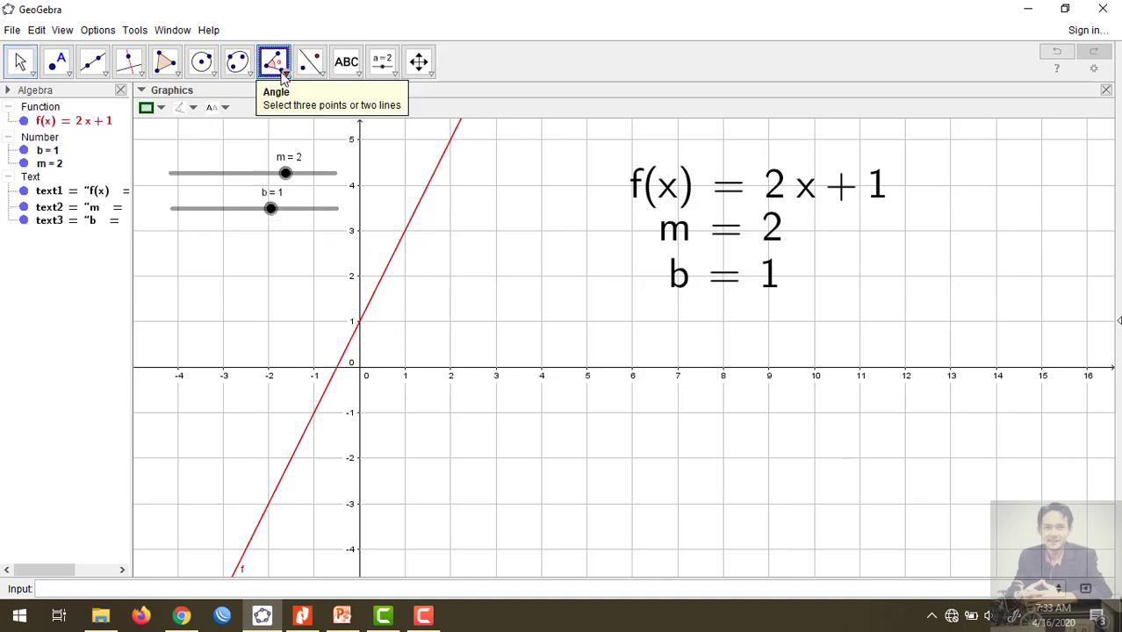
left_click(283, 75)
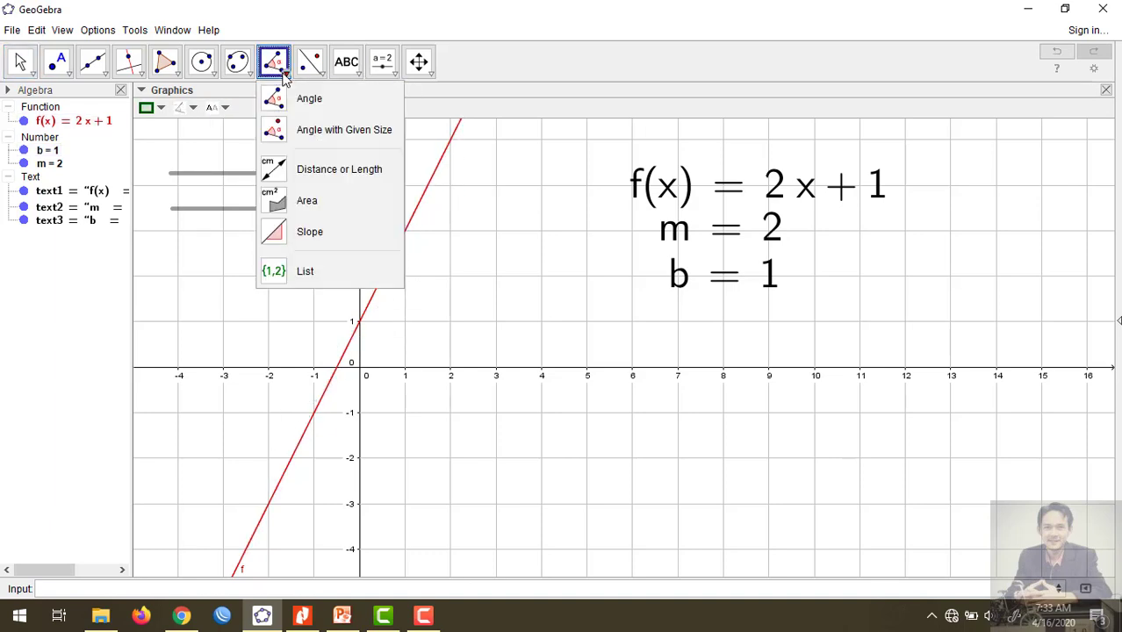
left_click(303, 230)
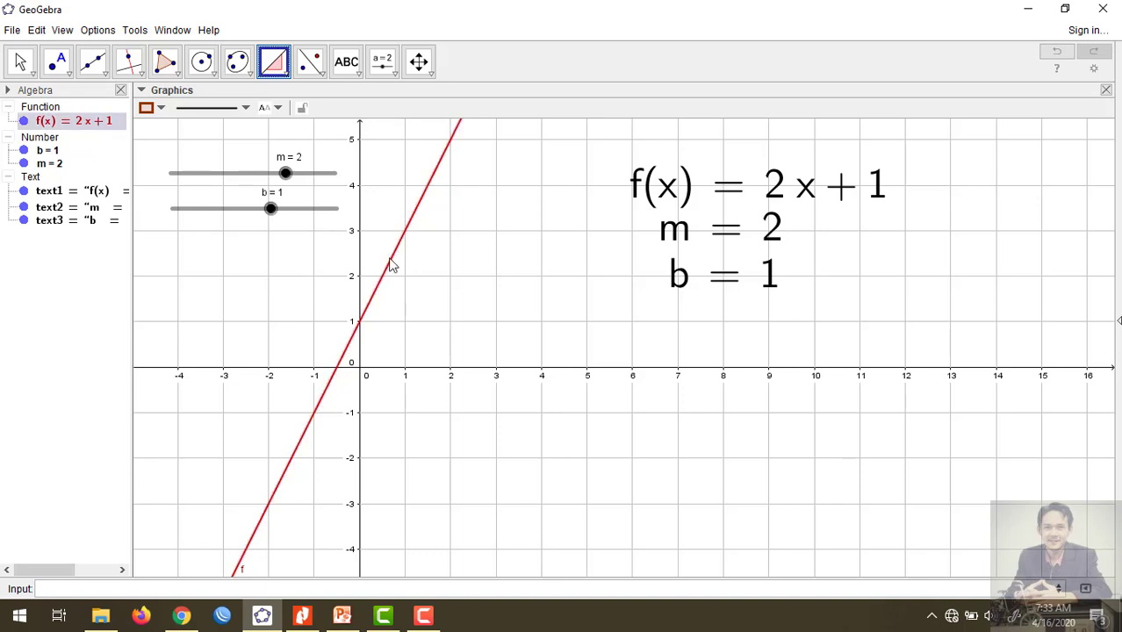
left_click(392, 259)
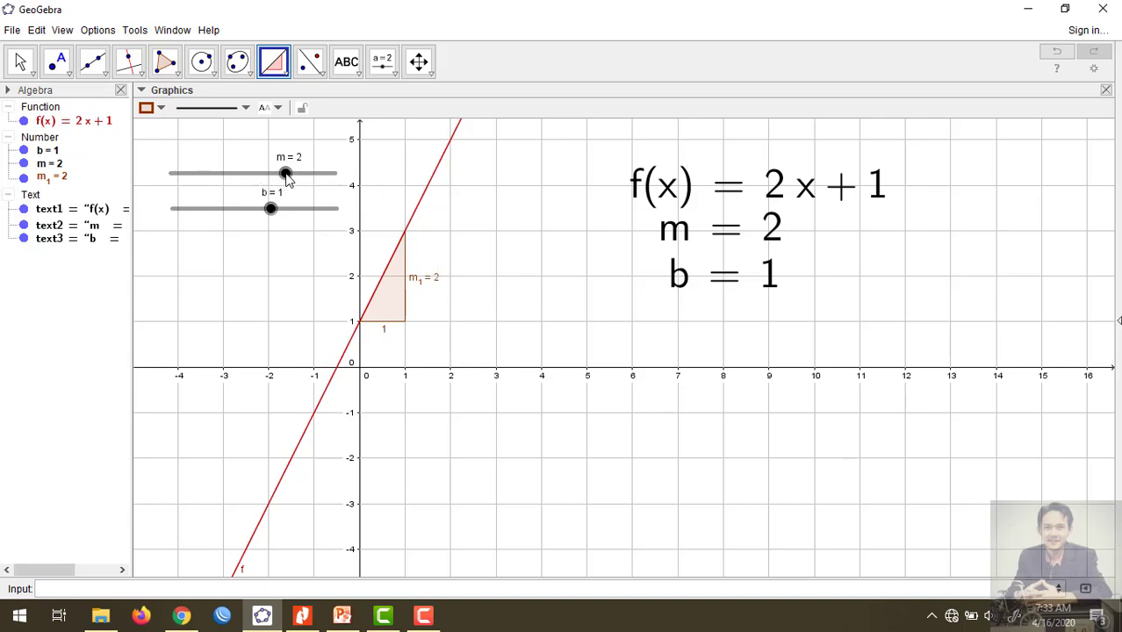
left_click(36, 76)
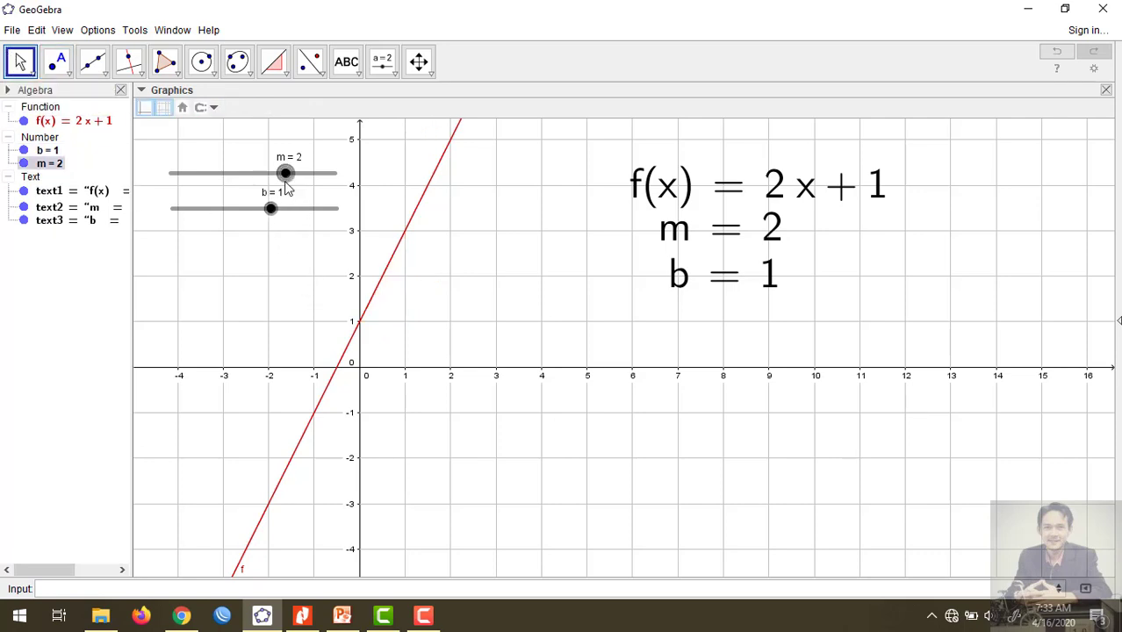
Try the Slope tool on the line once more and undo the attempt.
mouse_move(285, 183)
left_mouse_down()
mouse_move(300, 188)
mouse_move(276, 185)
mouse_move(291, 182)
left_mouse_up()
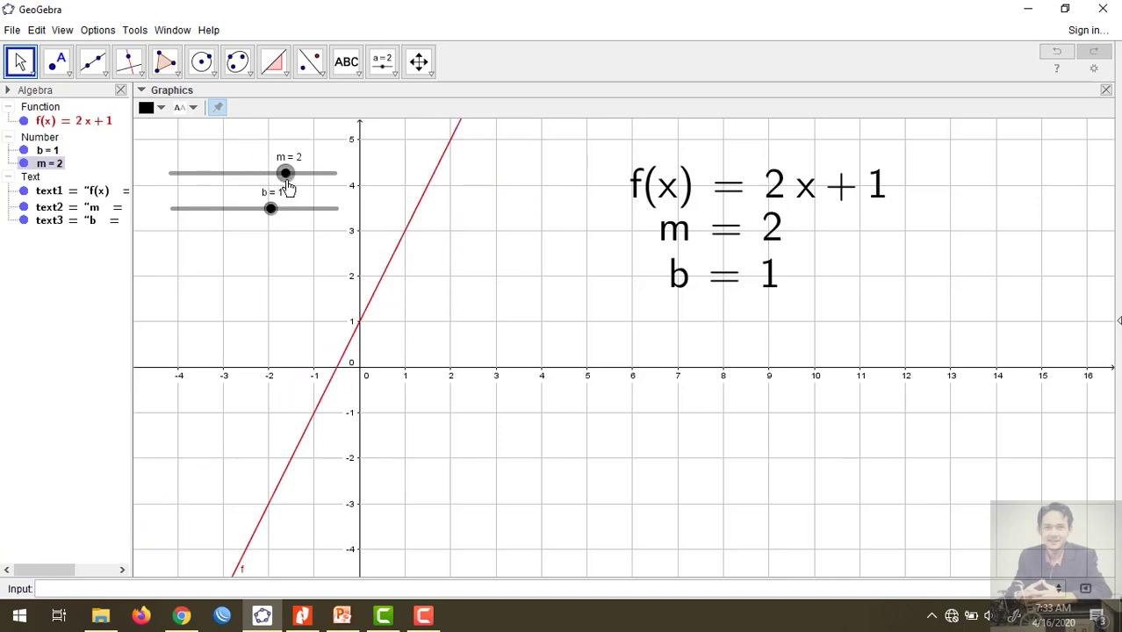
left_click(273, 61)
left_click(412, 218)
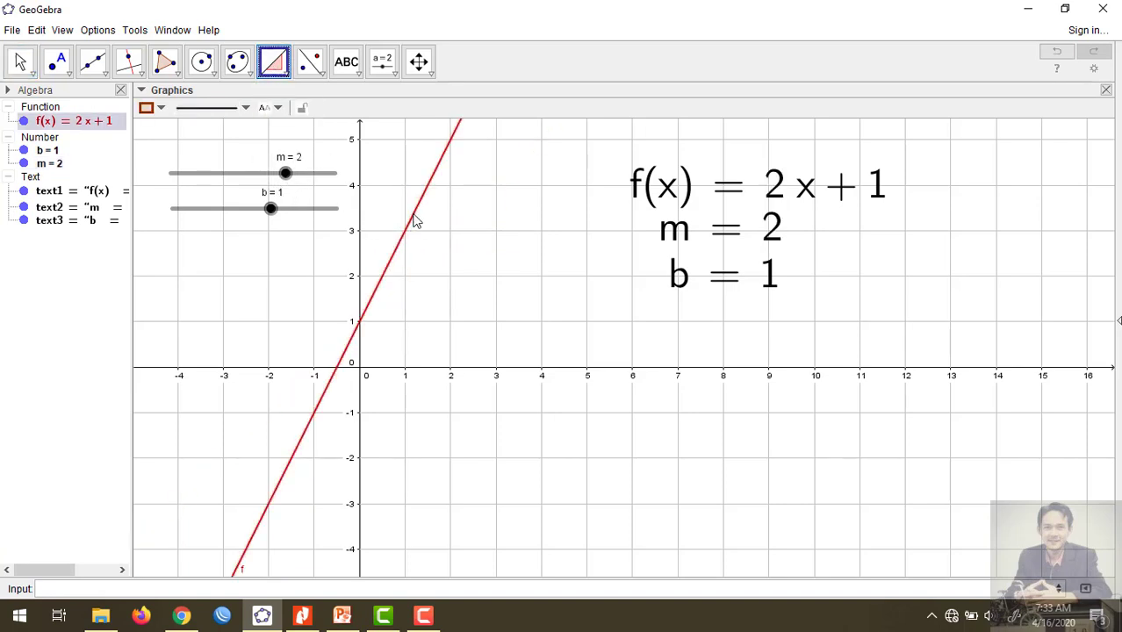
left_click(19, 61)
key("ctrl+z")
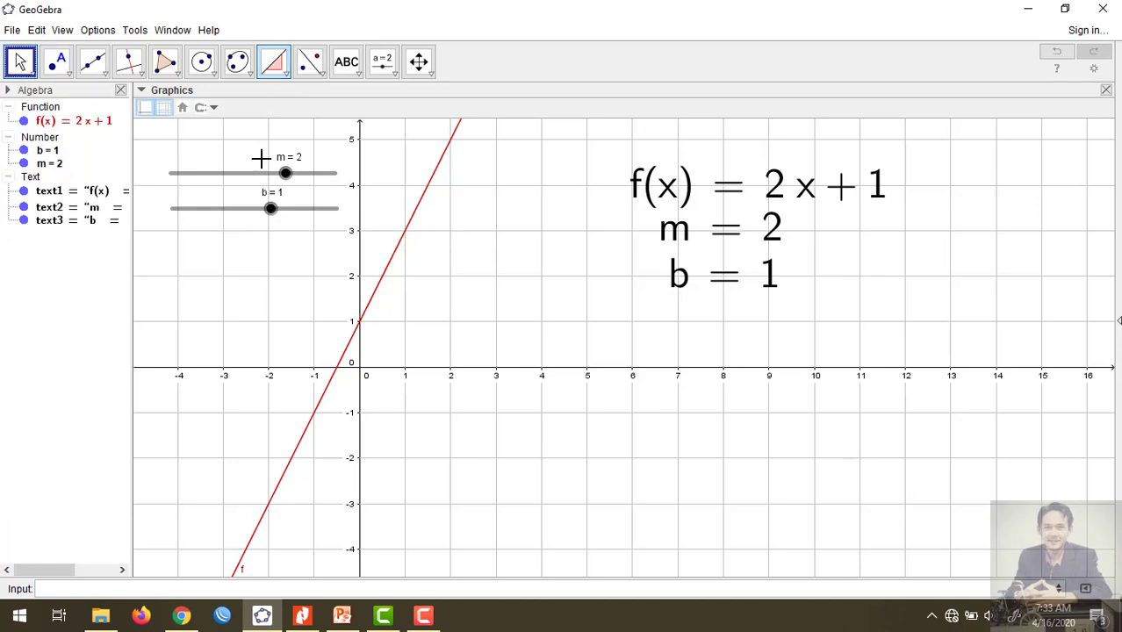
Set slider m to -1 and slider b to 4.
left_click(287, 175)
left_click_drag(291, 180, 230, 200)
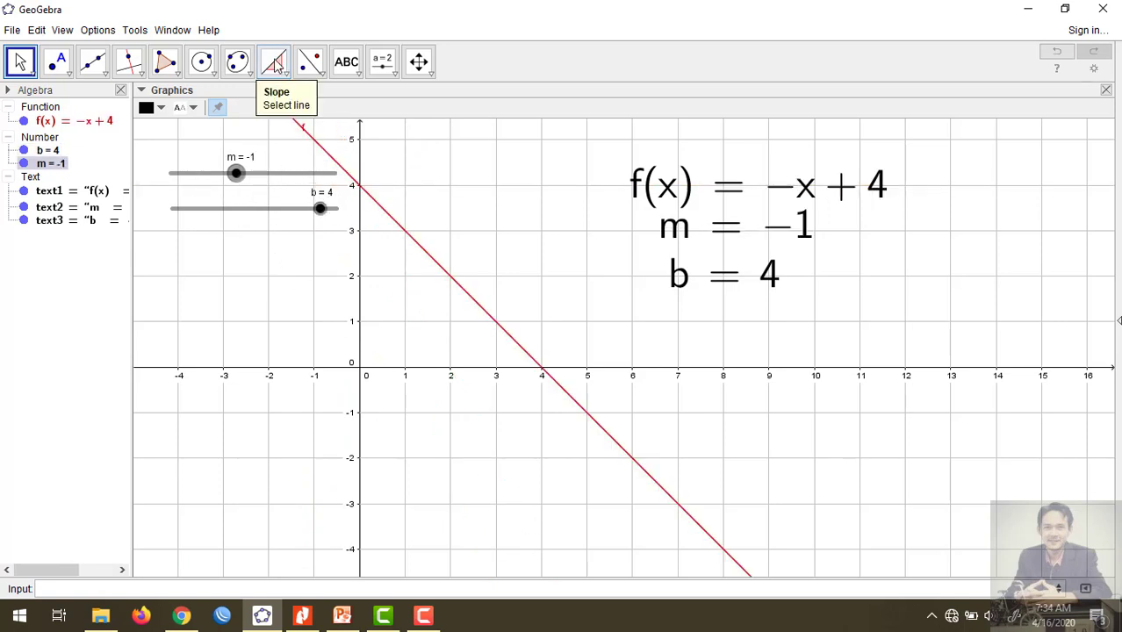
Measure the slope of the falling line with the Slope tool and undo the resulting slope triangle.
left_click(274, 62)
left_click(403, 231)
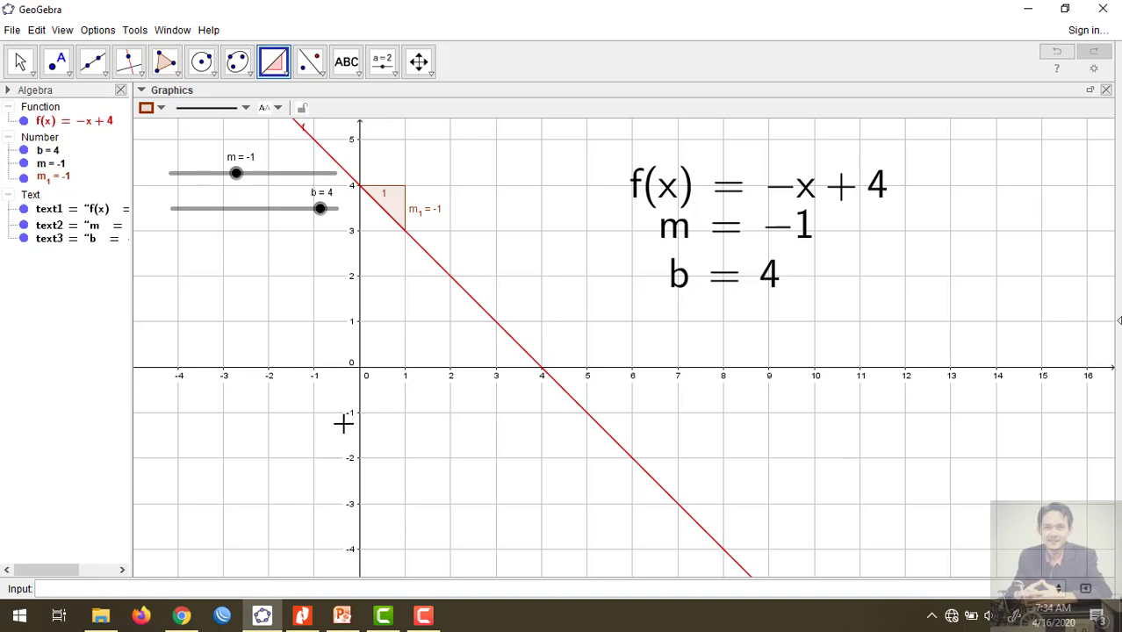
left_click(20, 61)
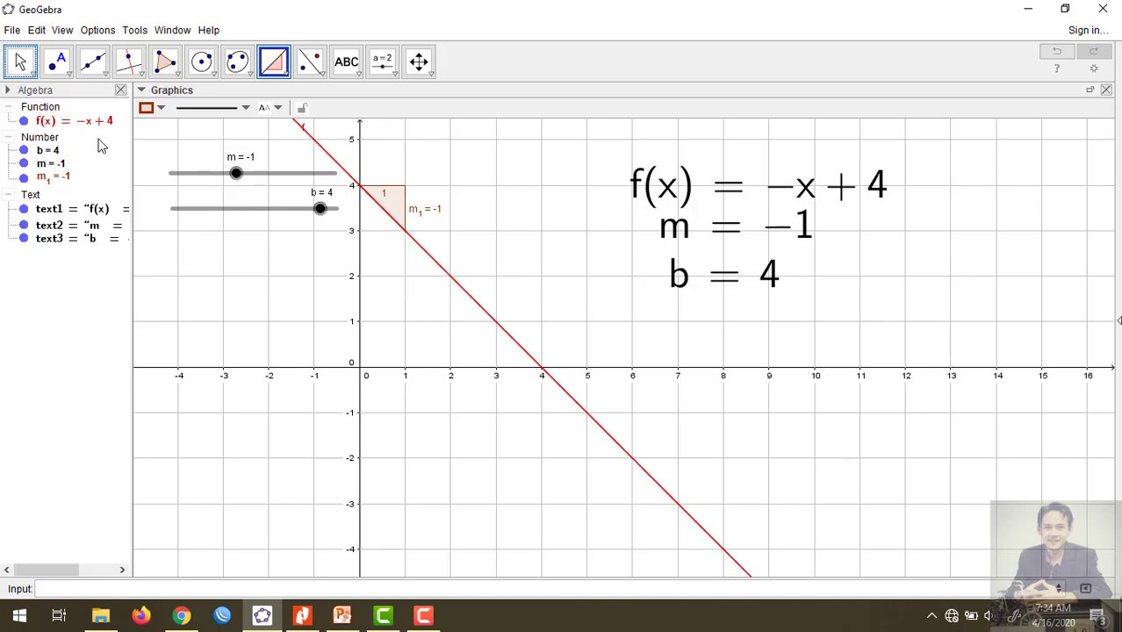
key("ctrl+z")
Delete all objects from the construction, including the function, both sliders and the three texts.
left_click_drag(381, 328, 393, 508)
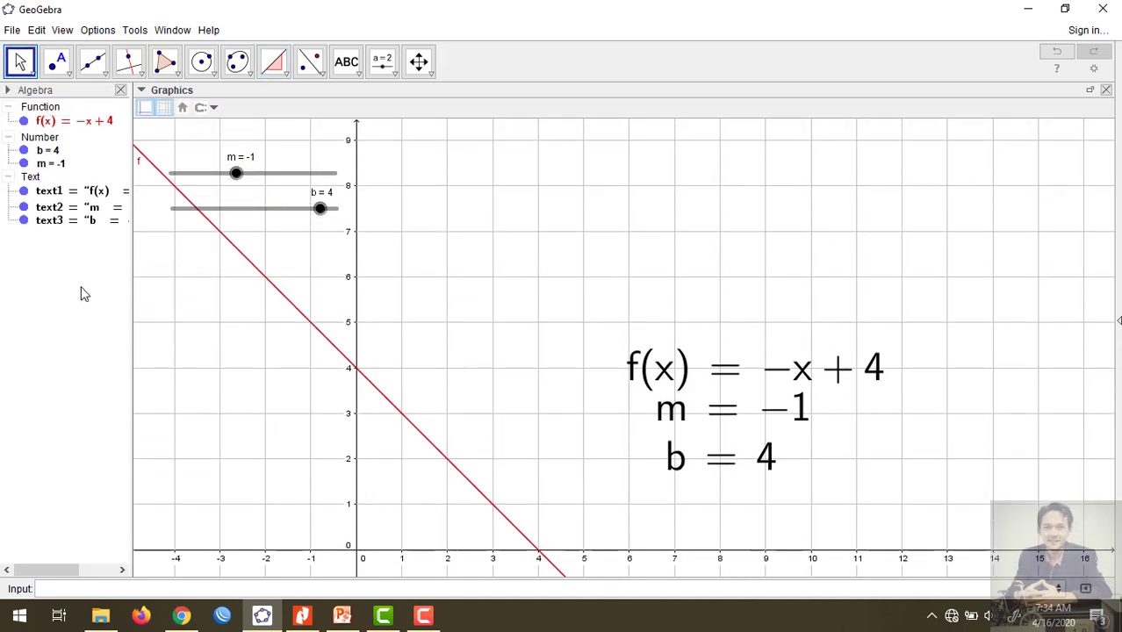
key("ctrl+a")
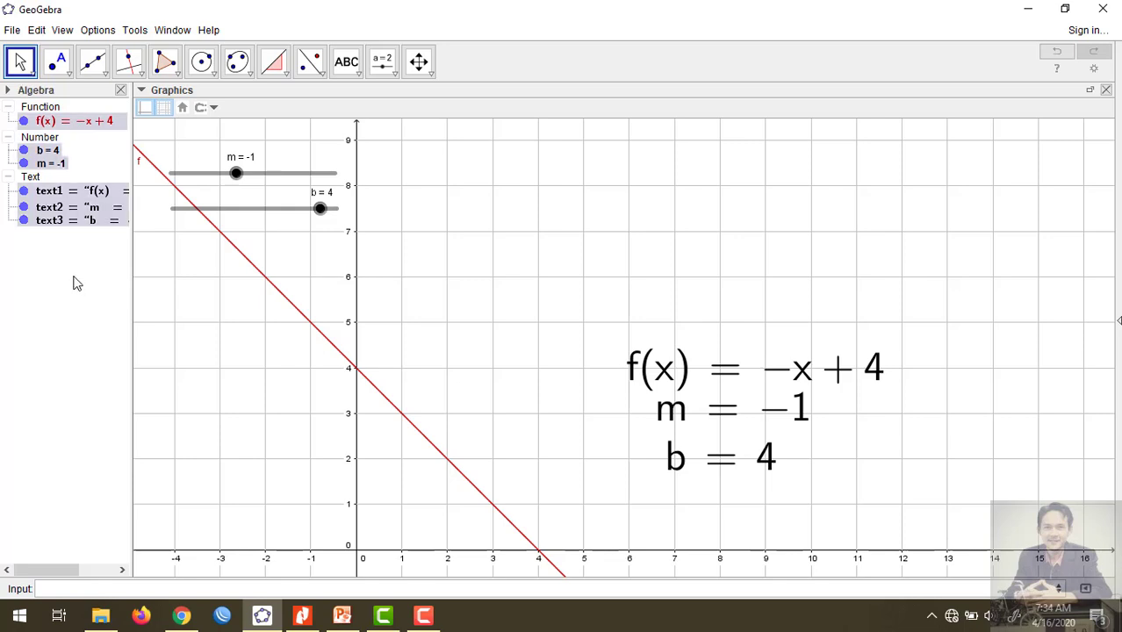
key("Delete")
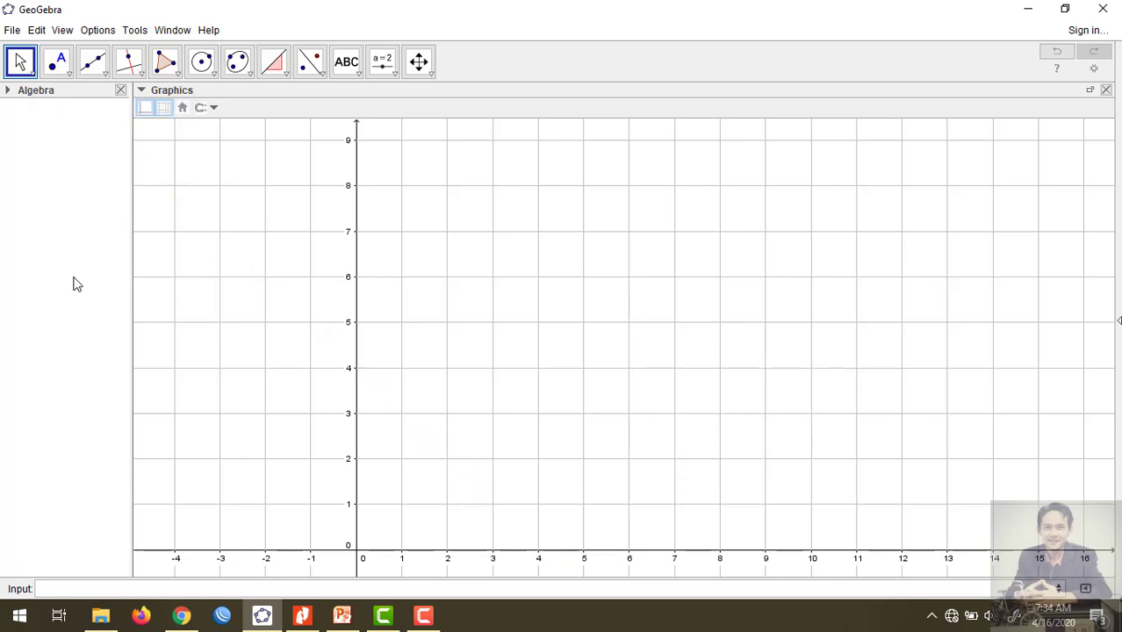
Close the Algebra view so the Graphics view fills the window, with the origin near its lower-left area.
left_click_drag(388, 441, 339, 317)
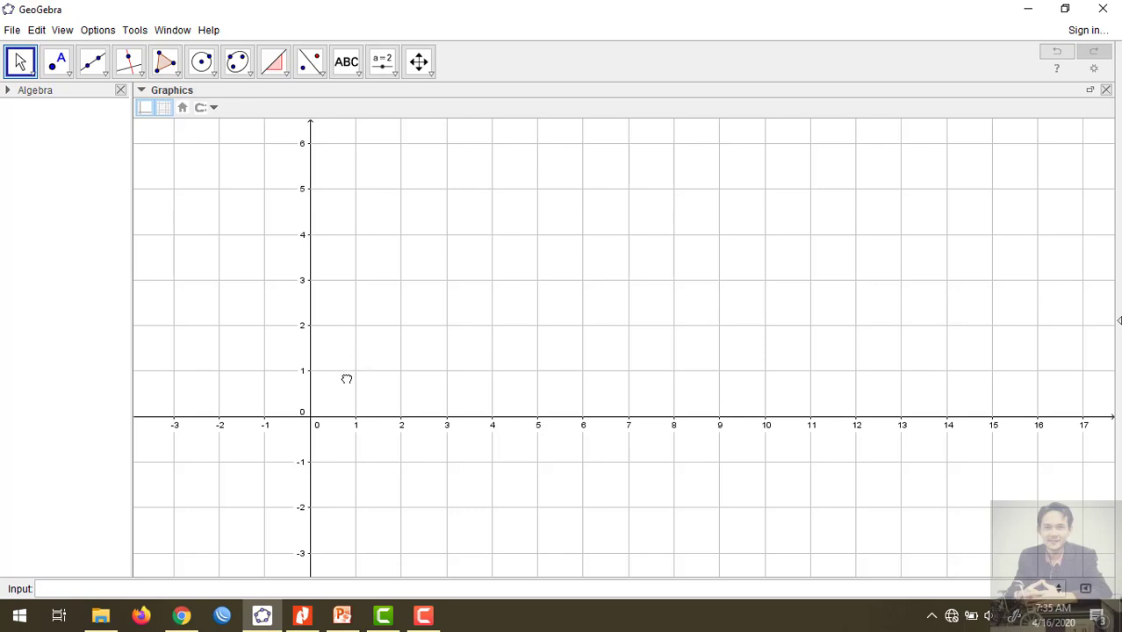
left_click_drag(347, 379, 323, 351)
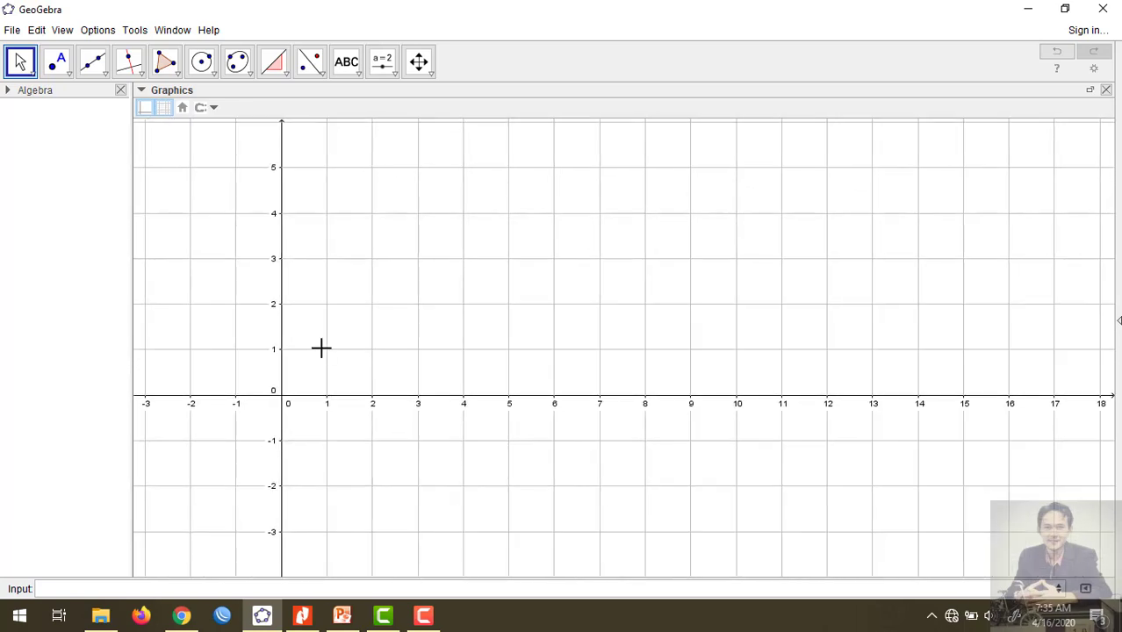
left_click(120, 90)
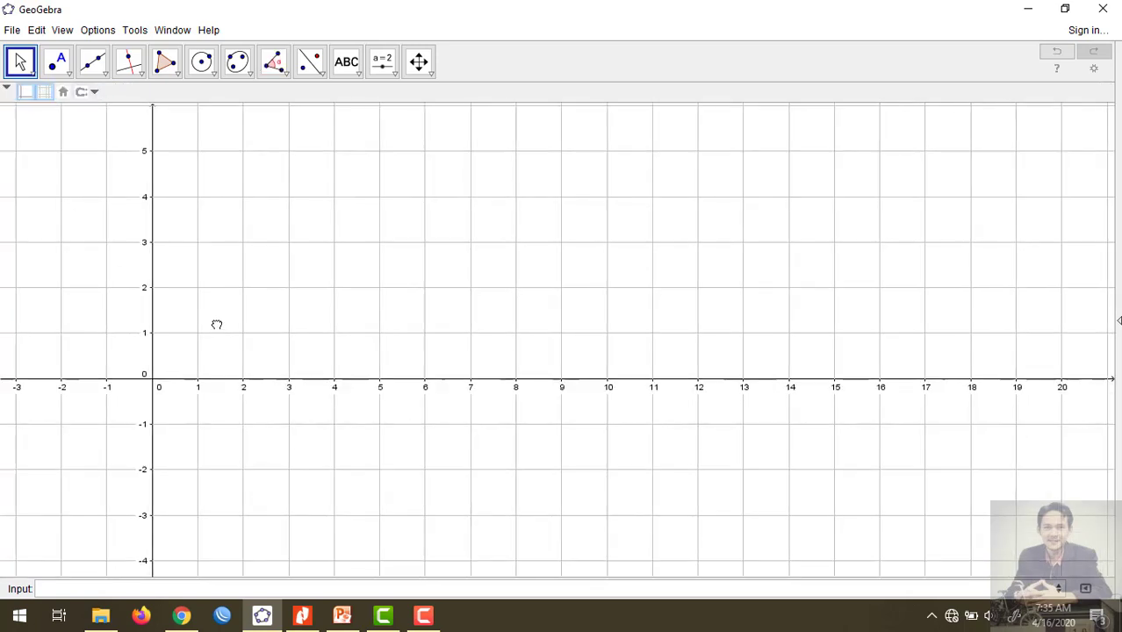
left_click_drag(217, 325, 245, 296)
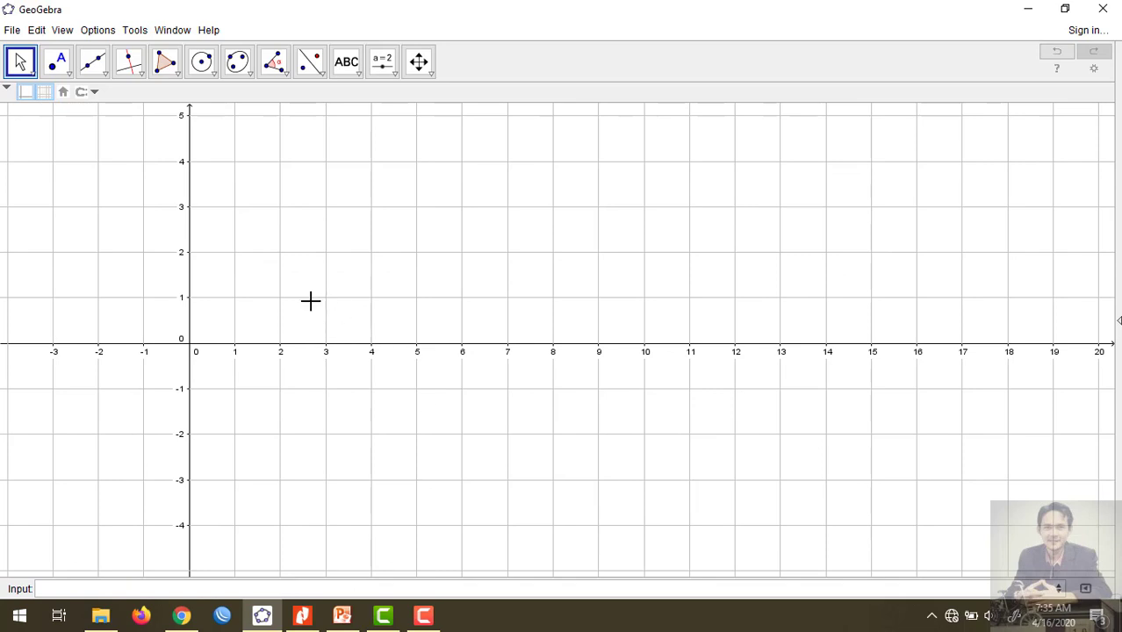
Open the 3D Graphics view beside the 2D Graphics view and narrow the 2D view to give the 3D view more room.
left_click(68, 30)
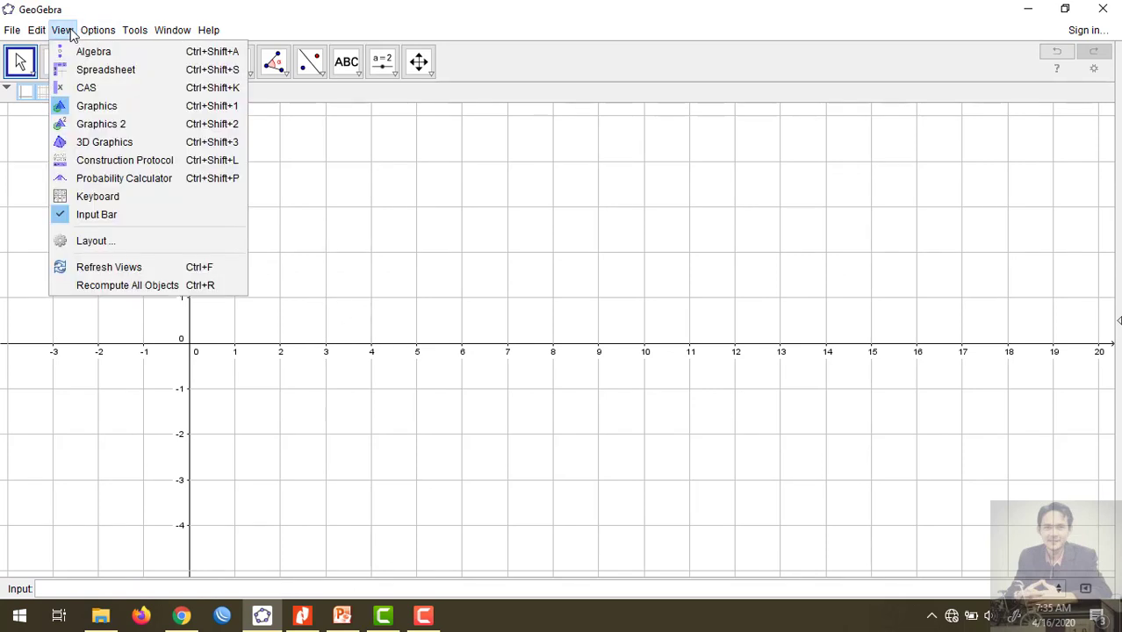
left_click(89, 35)
left_click(61, 34)
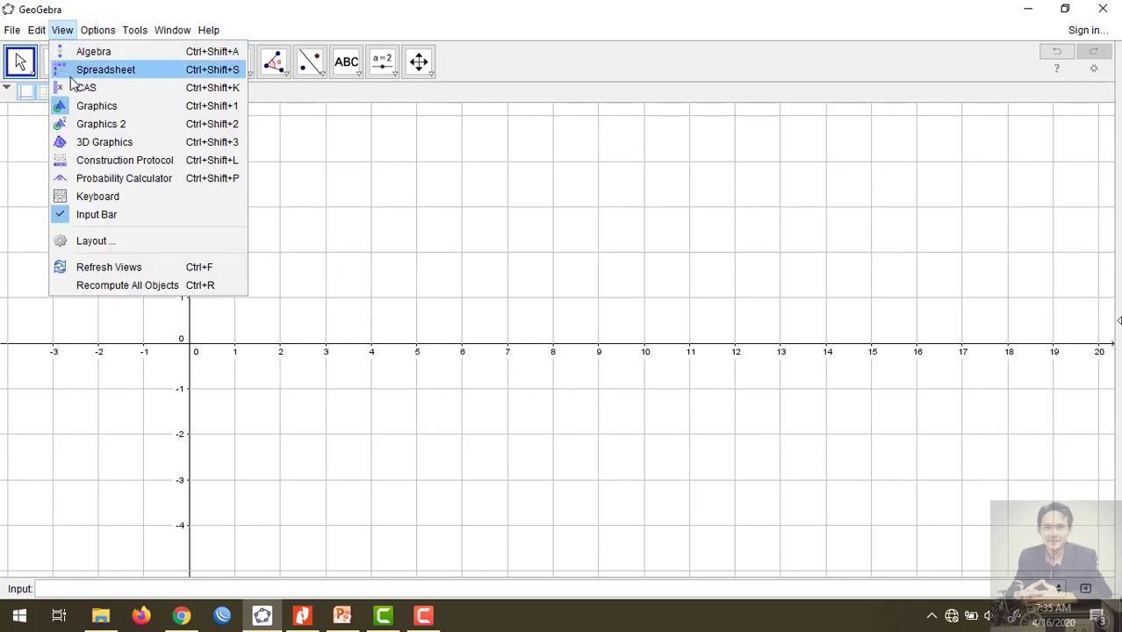
left_click(88, 142)
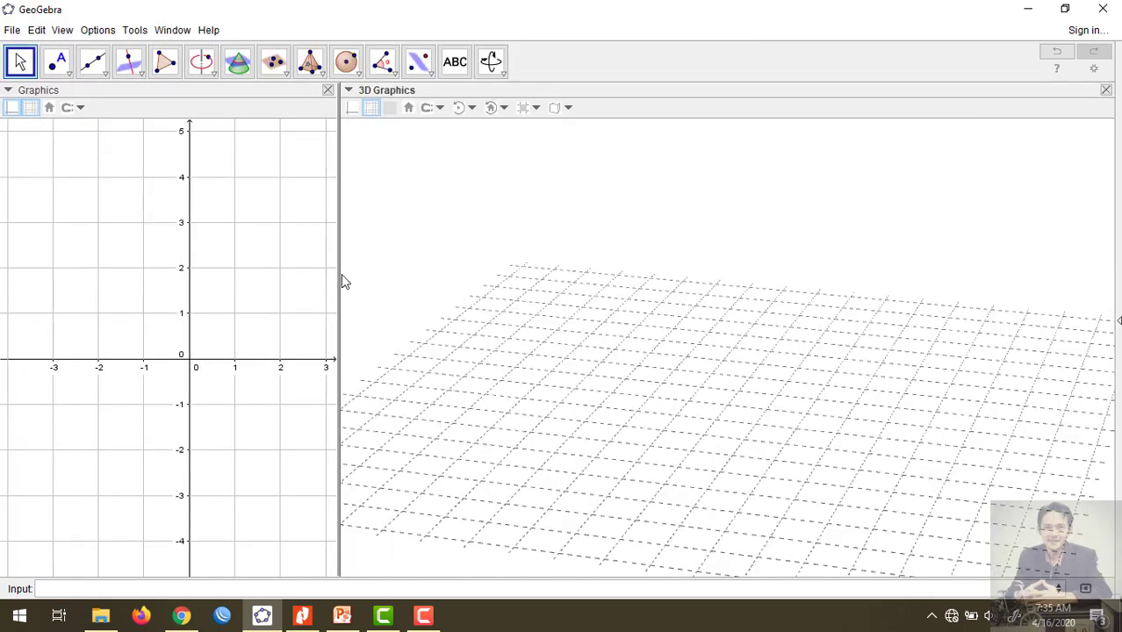
left_click_drag(338, 269, 300, 280)
left_click_drag(230, 283, 137, 335)
left_click_drag(296, 298, 281, 302)
mouse_move(550, 393)
left_mouse_down()
mouse_move(541, 349)
mouse_move(562, 393)
left_mouse_up()
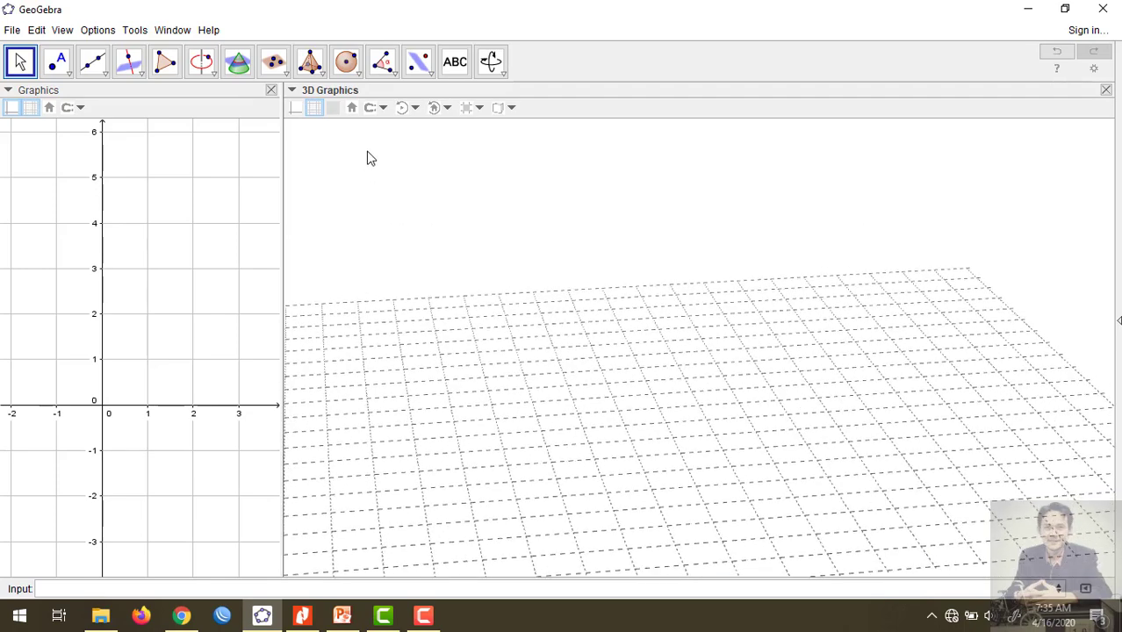
Show the axes in the 3D Graphics view, orbit the scene slightly, and hide the axes again.
left_click(296, 109)
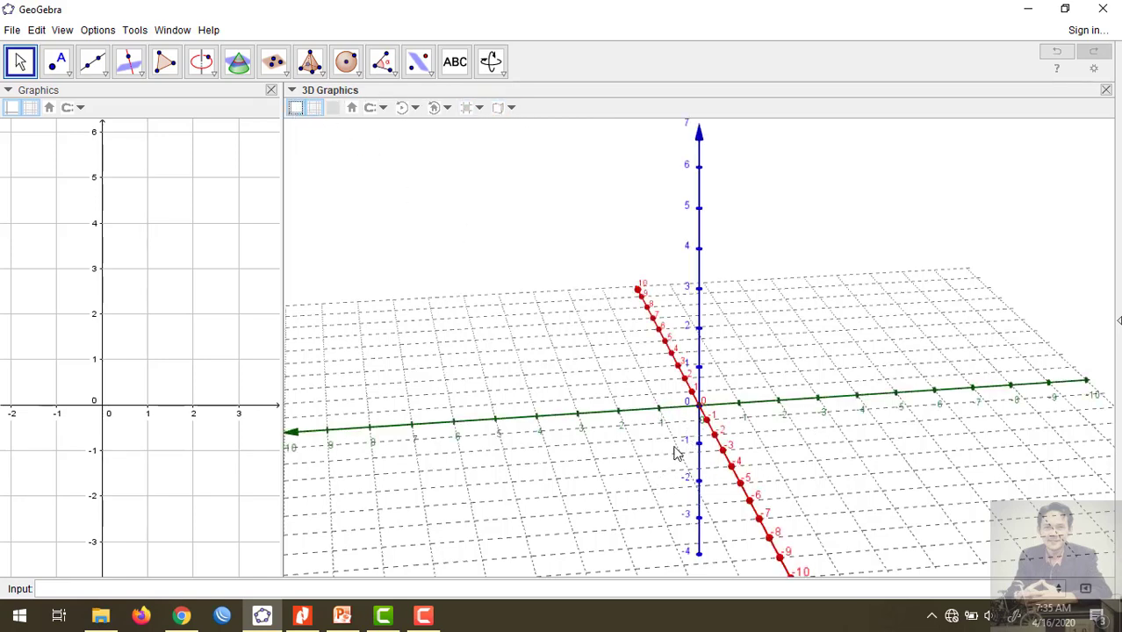
mouse_move(635, 461)
left_mouse_down()
mouse_move(619, 452)
mouse_move(640, 461)
left_mouse_up()
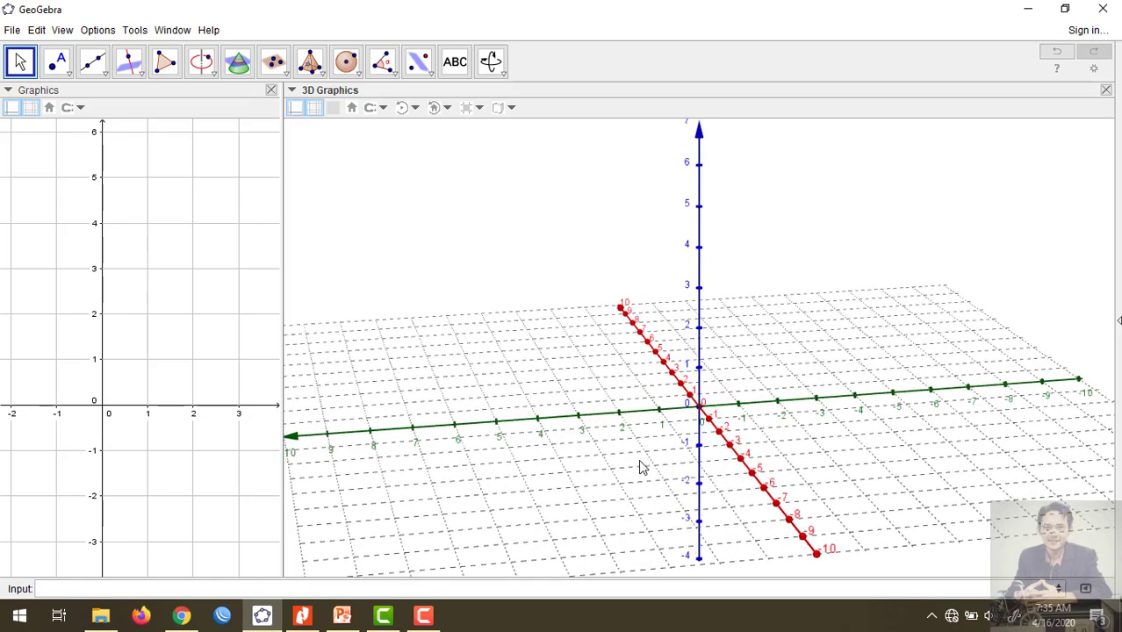
left_click(296, 109)
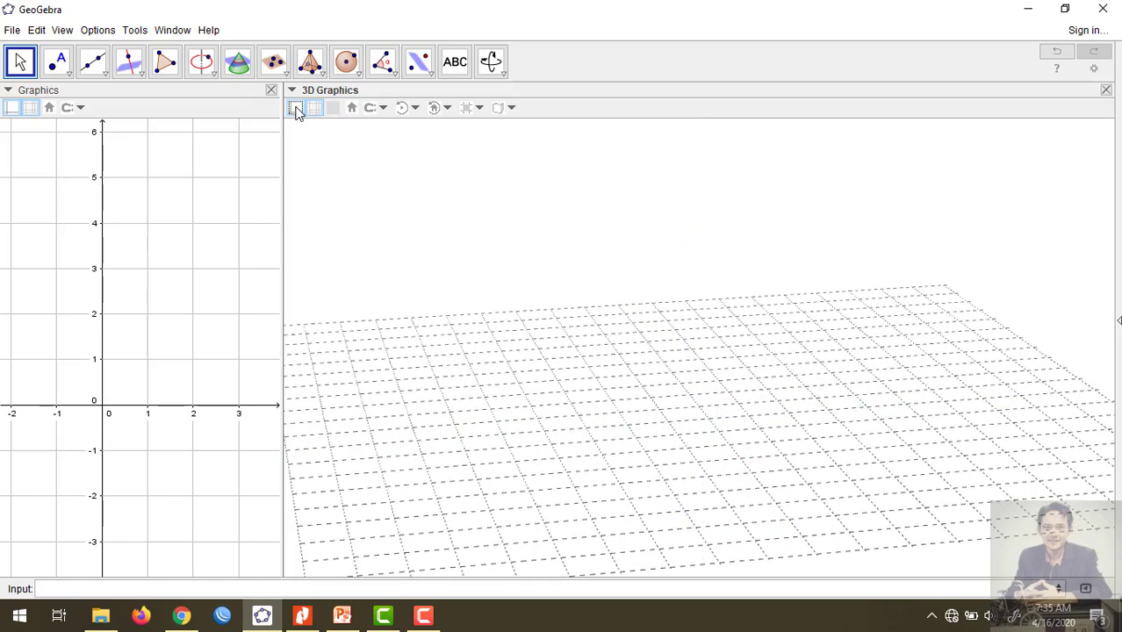
Switch the 3D view's grid off and back on, and show and hide the xy-plane again.
left_click(314, 108)
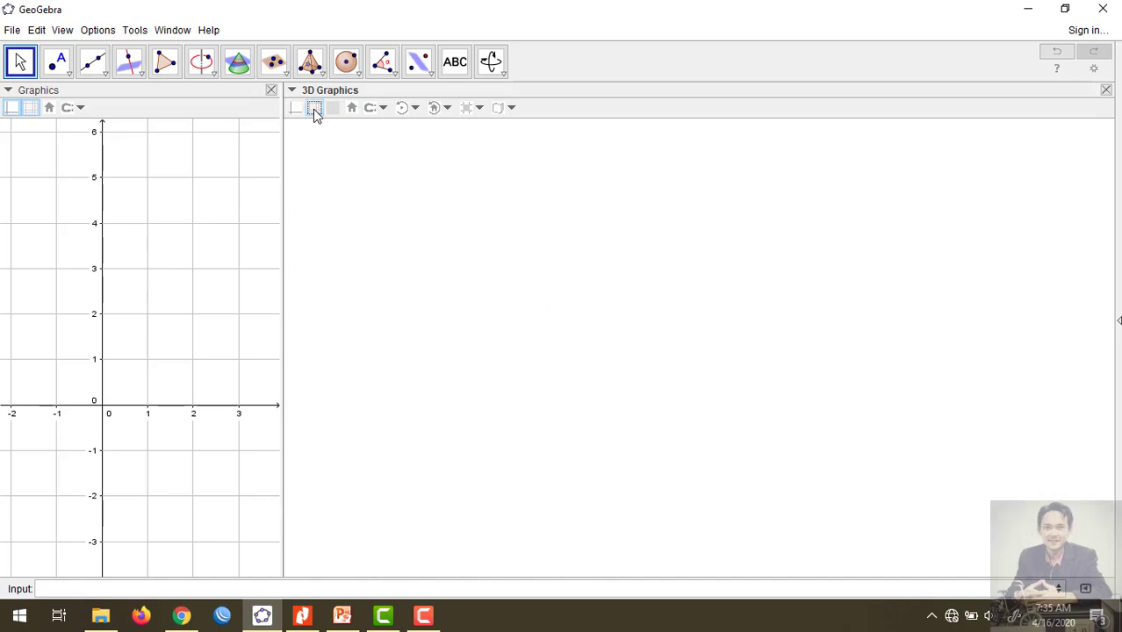
left_click(313, 109)
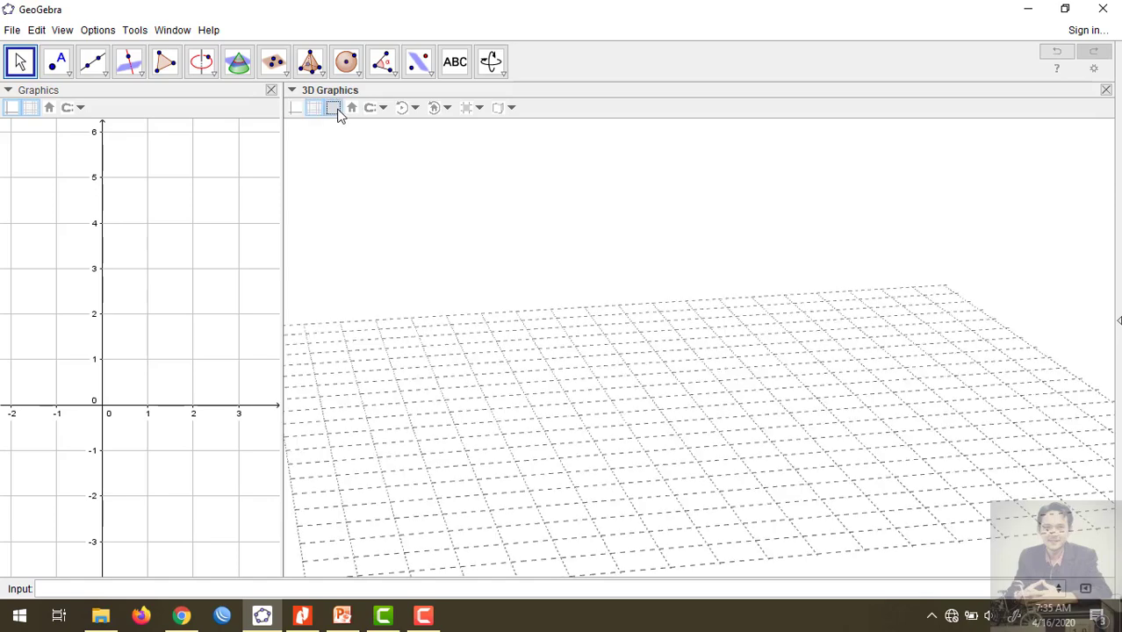
left_click(334, 108)
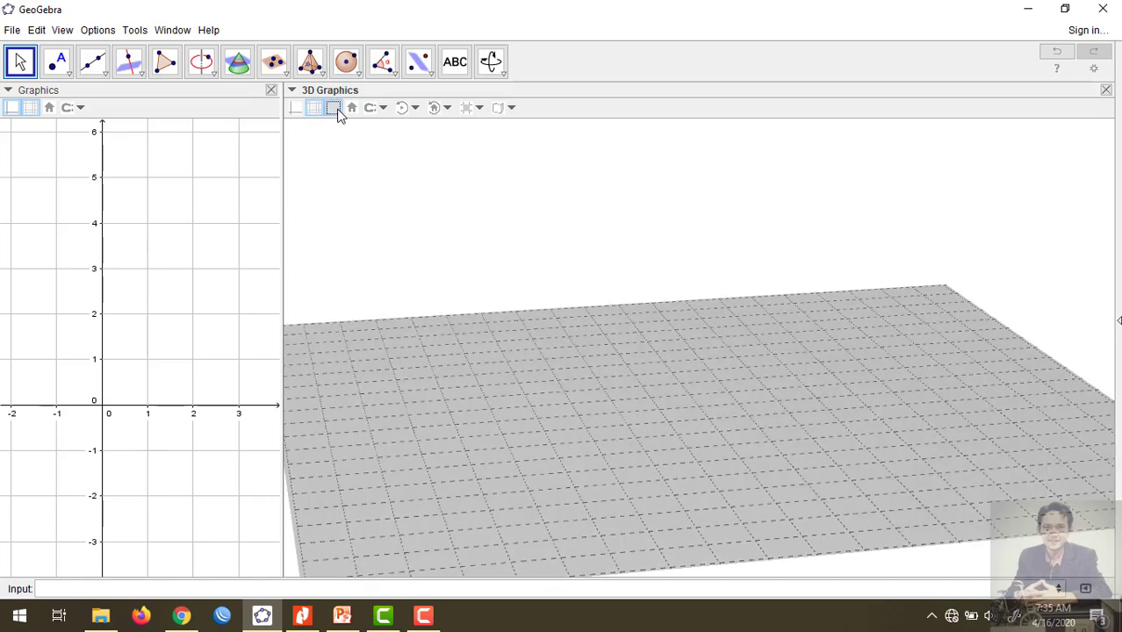
left_click(333, 108)
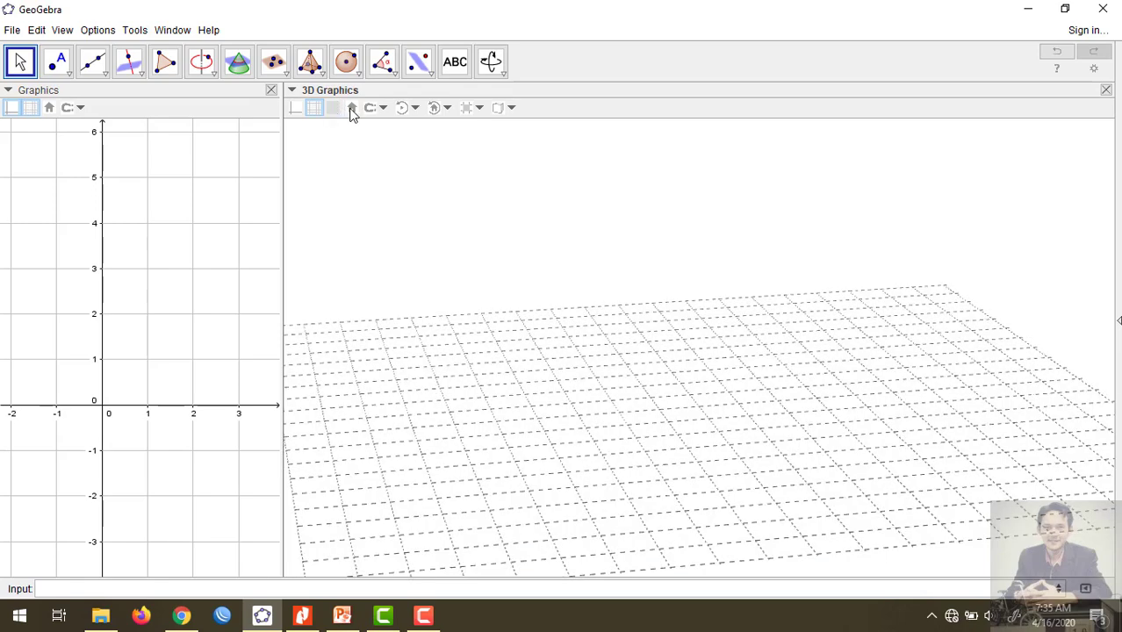
left_click(513, 109)
Create point A at (1, 1, 0) and show its label.
left_click(59, 589)
key("Return")
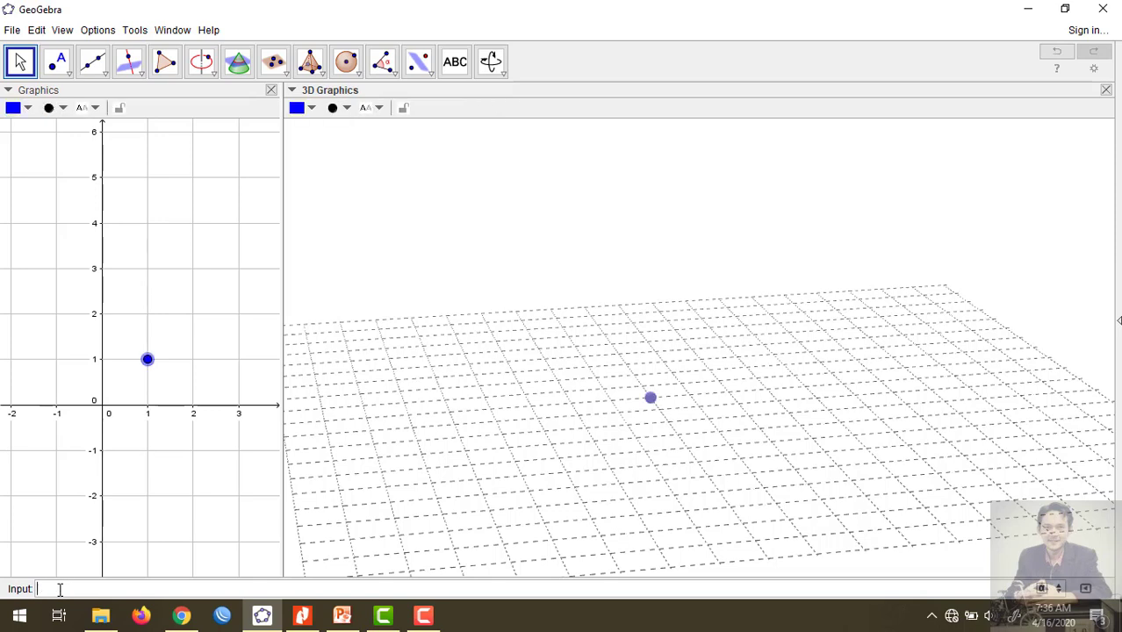
right_click(147, 362)
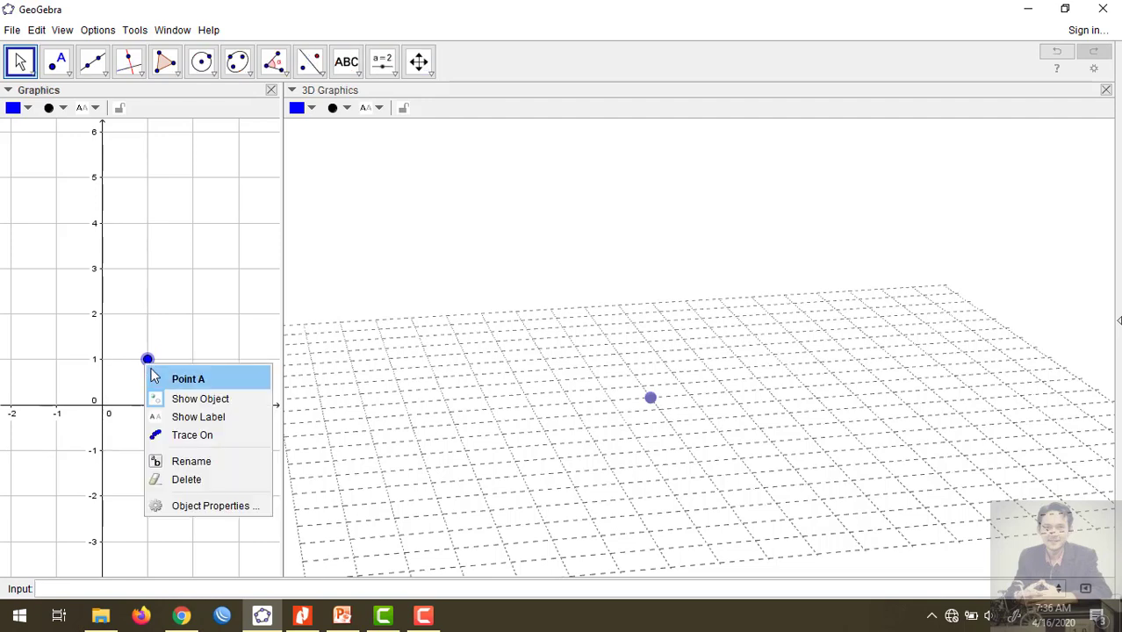
left_click(175, 418)
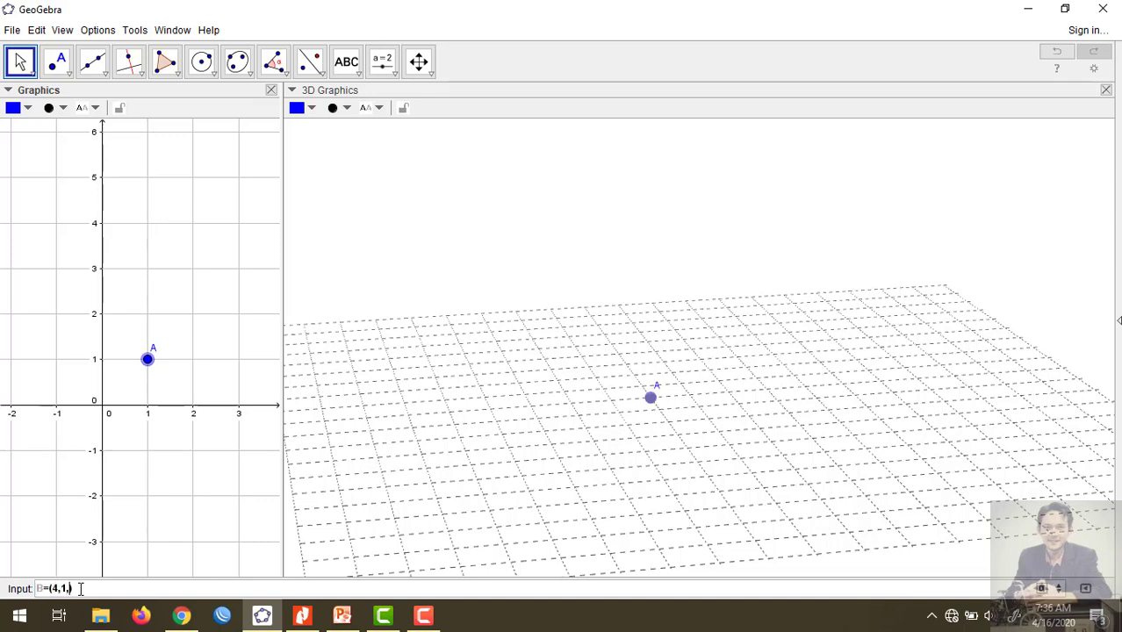
Create point B at (4, 1, 0) and show its label.
key("Return")
left_click_drag(172, 444, 111, 476)
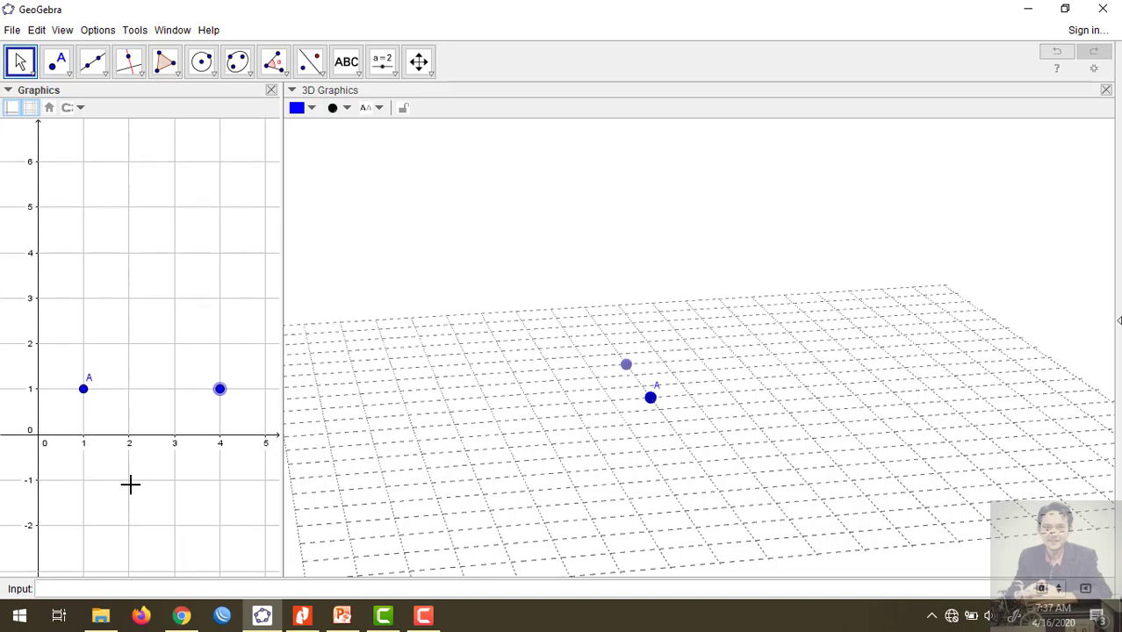
right_click(220, 392)
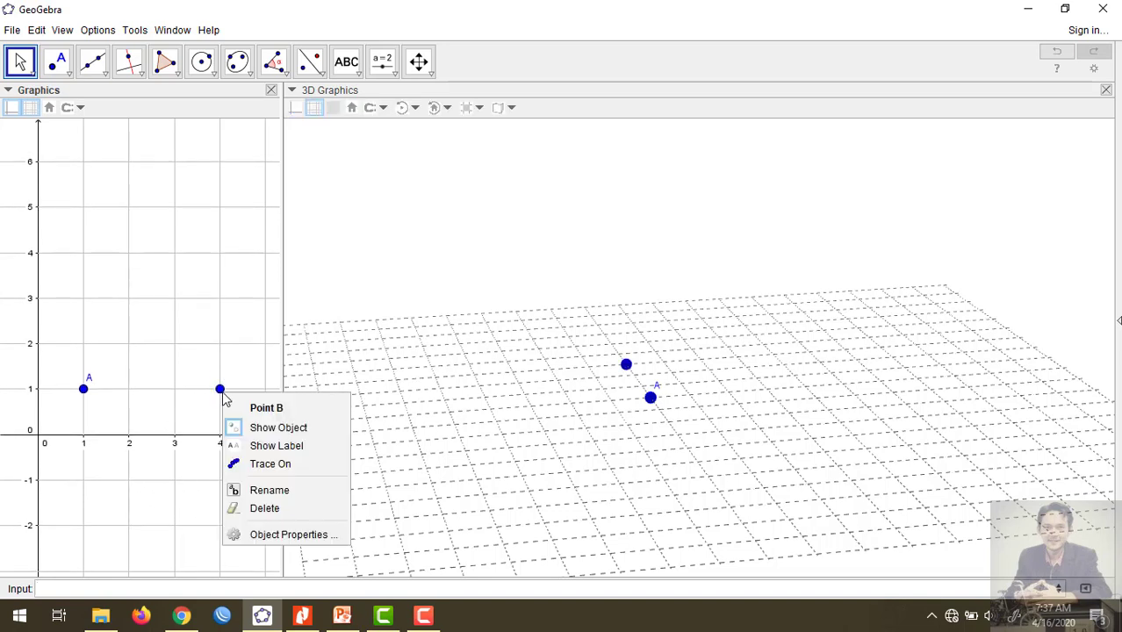
left_click(268, 450)
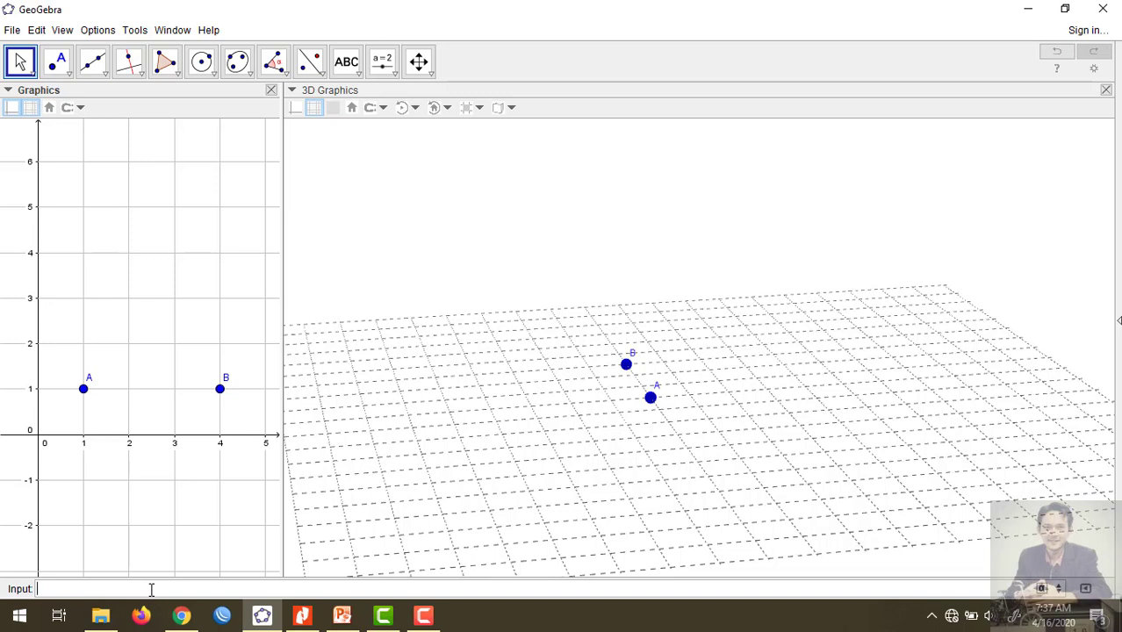
type("ube")
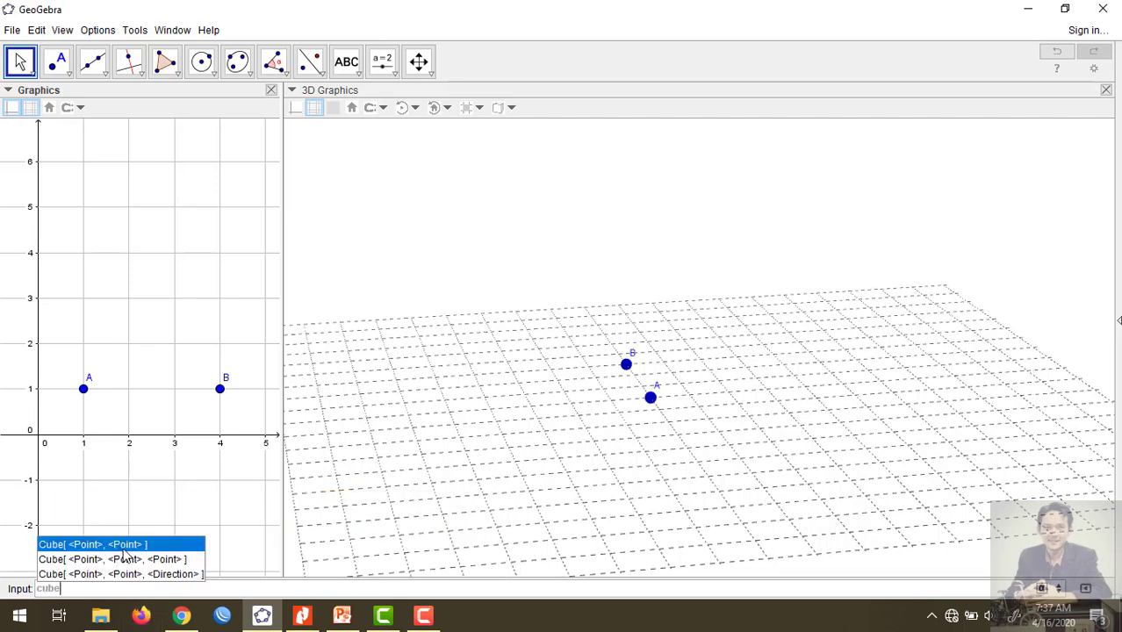
left_click(125, 548)
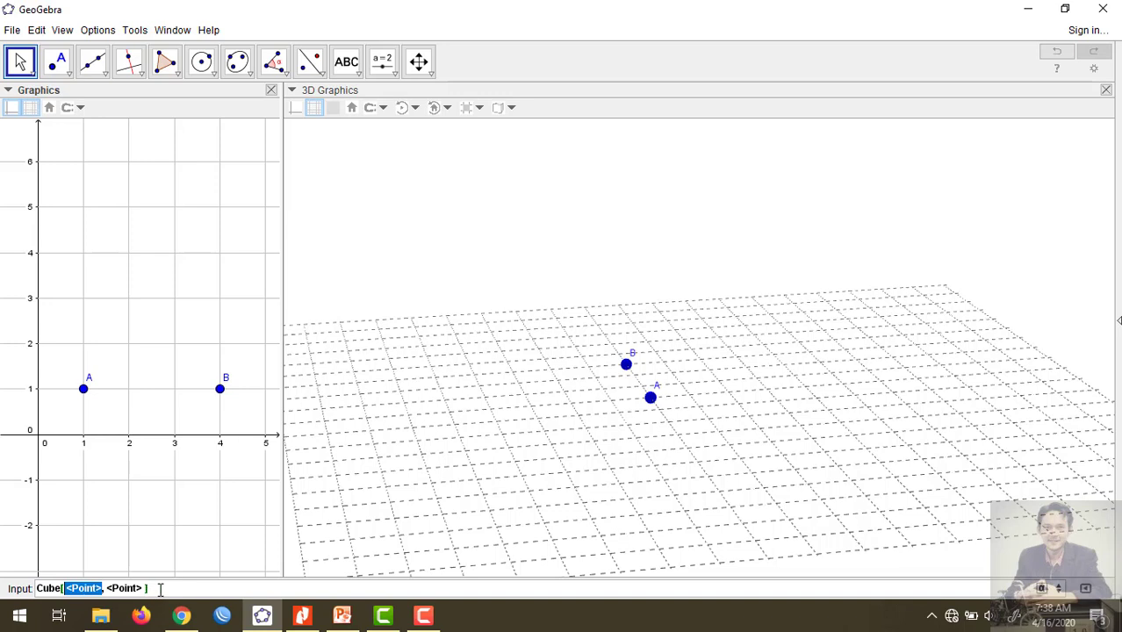
left_click_drag(162, 589, 39, 570)
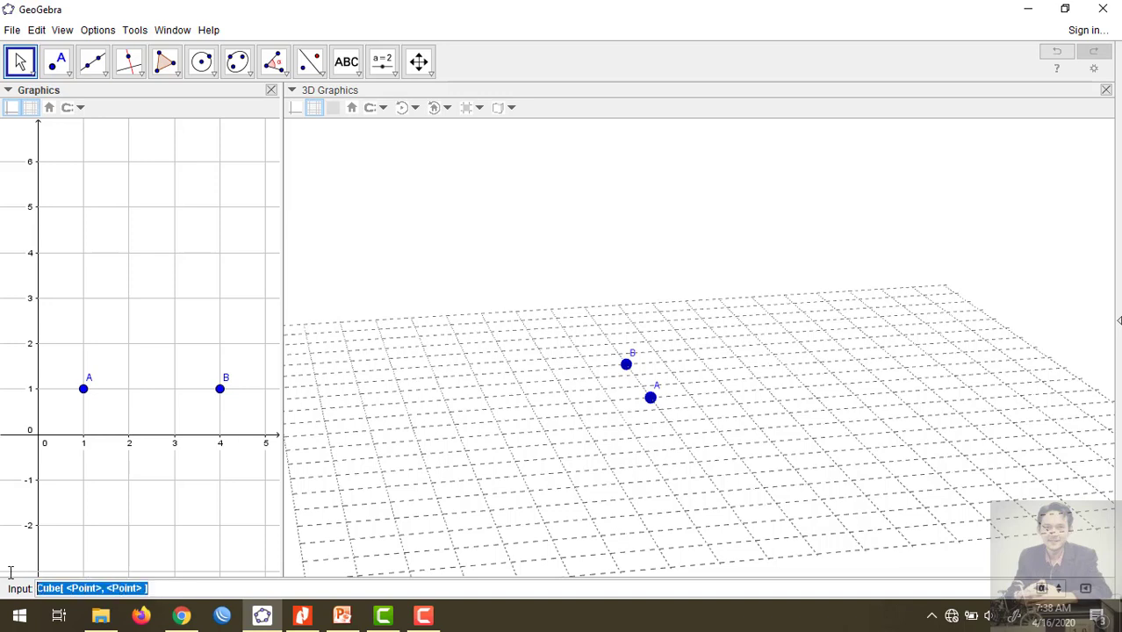
key("BackSpace")
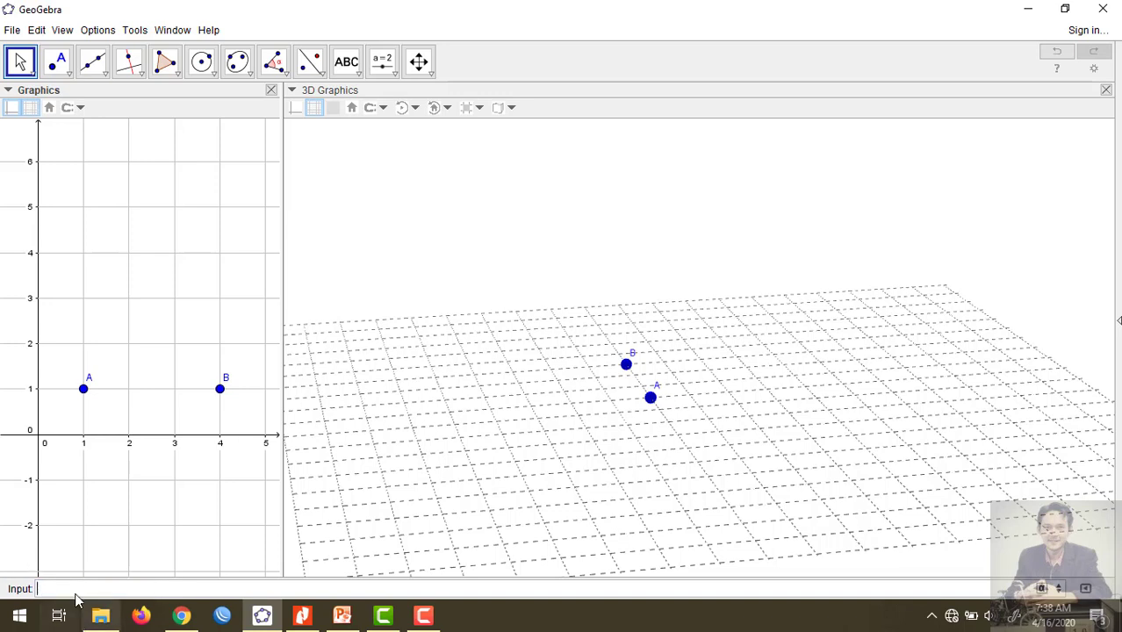
Show the Algebra view again alongside the two graphics views.
left_click(62, 30)
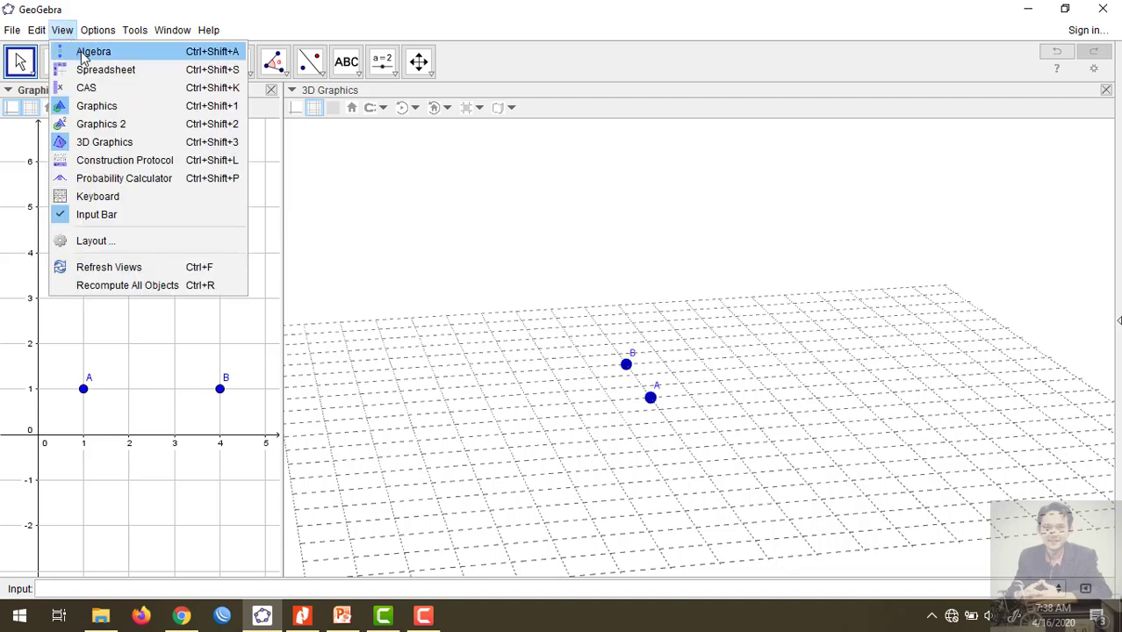
left_click(74, 47)
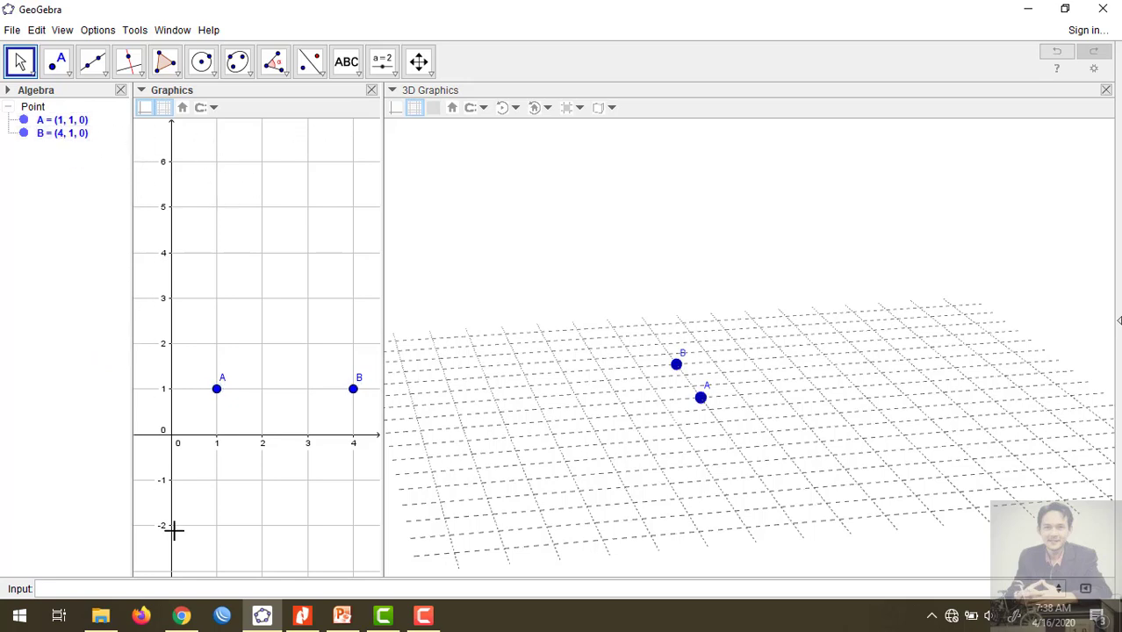
left_click(158, 588)
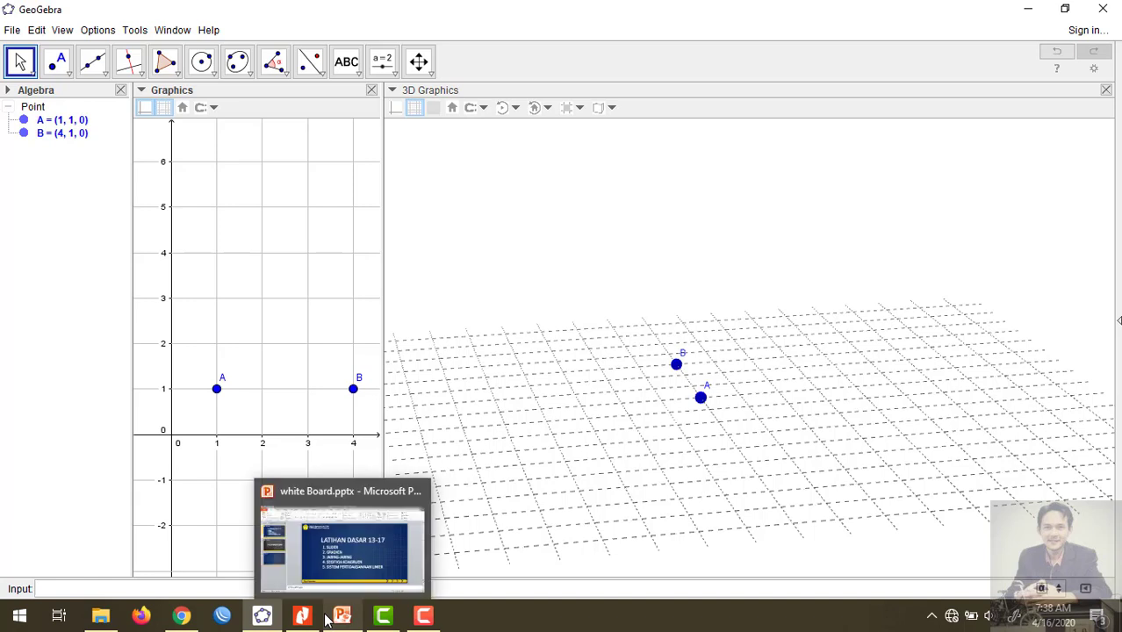
type("cube")
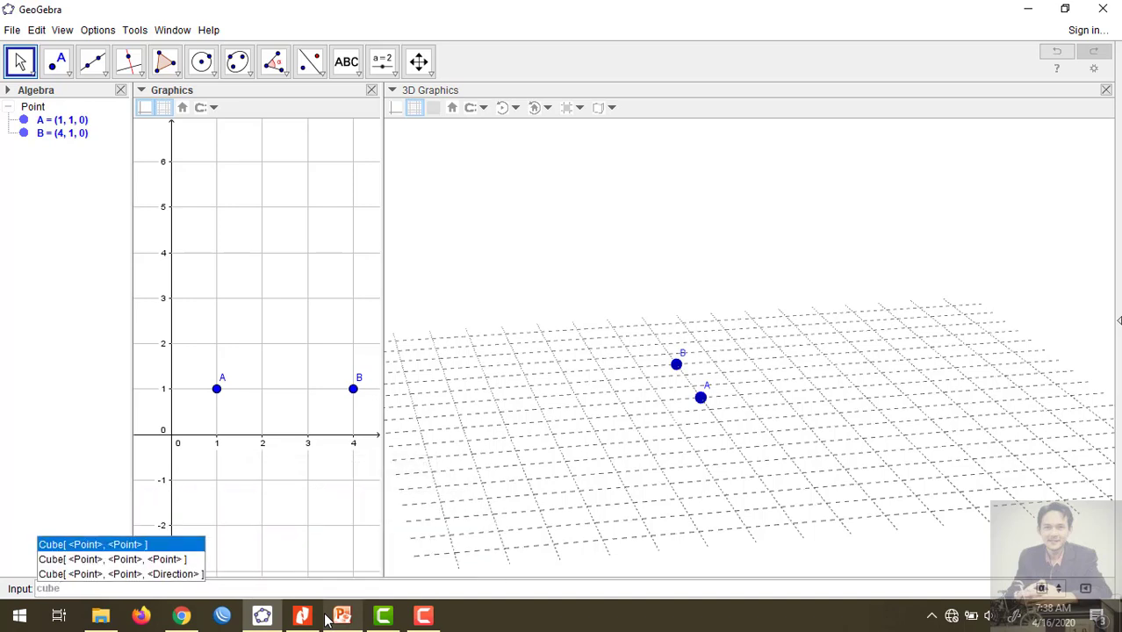
left_click(98, 560)
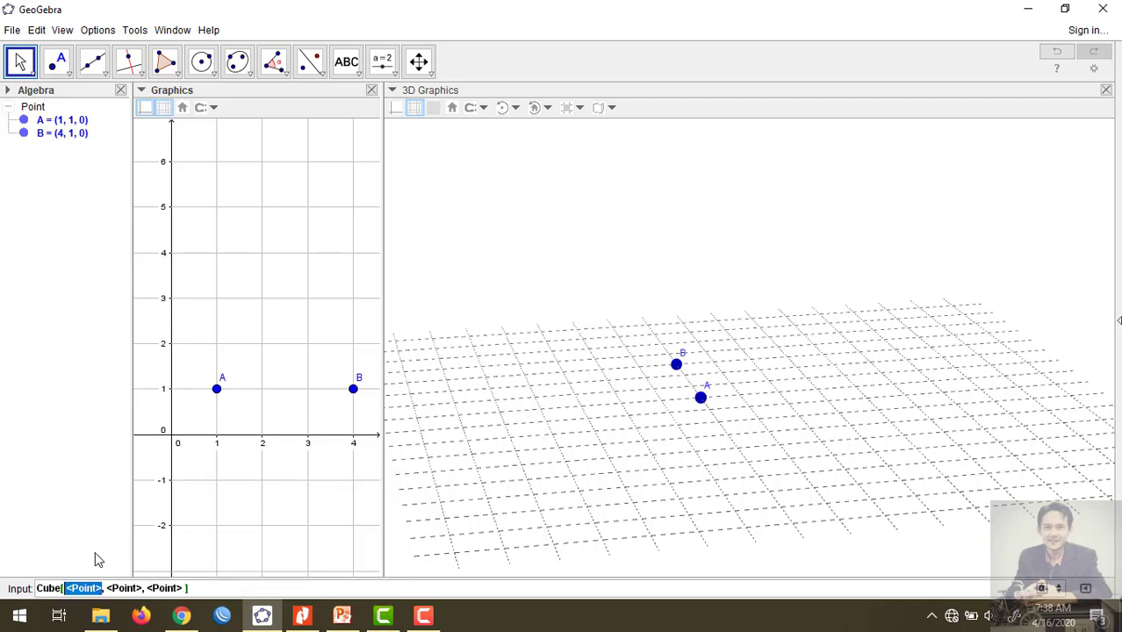
left_click_drag(212, 595, 6, 592)
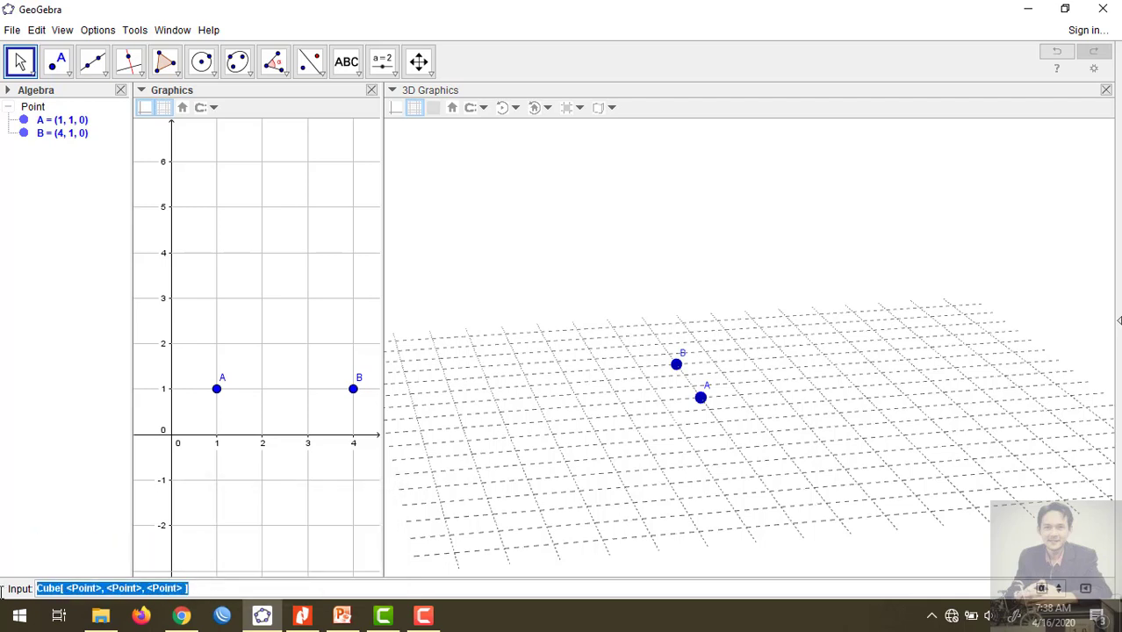
key("BackSpace")
Create a cube from points A and B with the two-point Cube command.
type("cube")
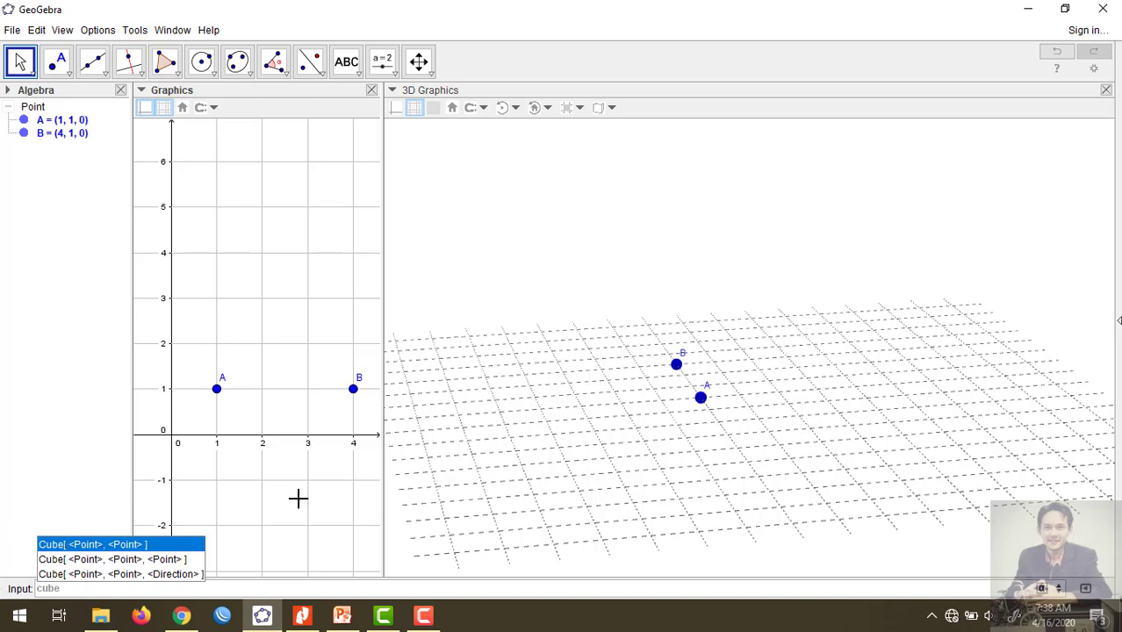
left_click(110, 543)
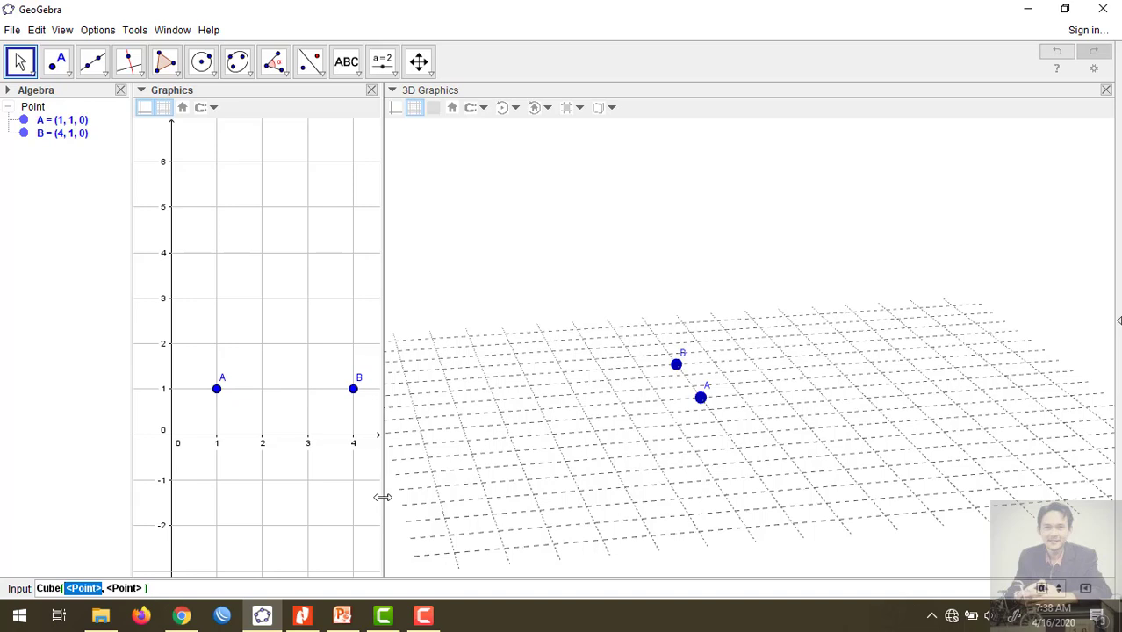
type("A")
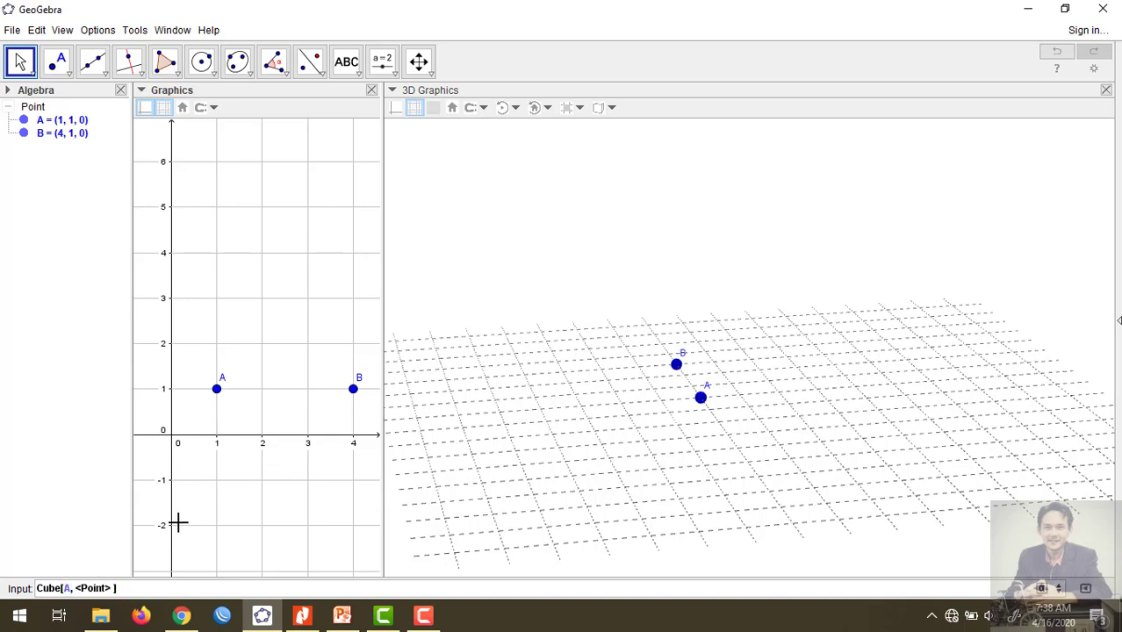
key("Tab")
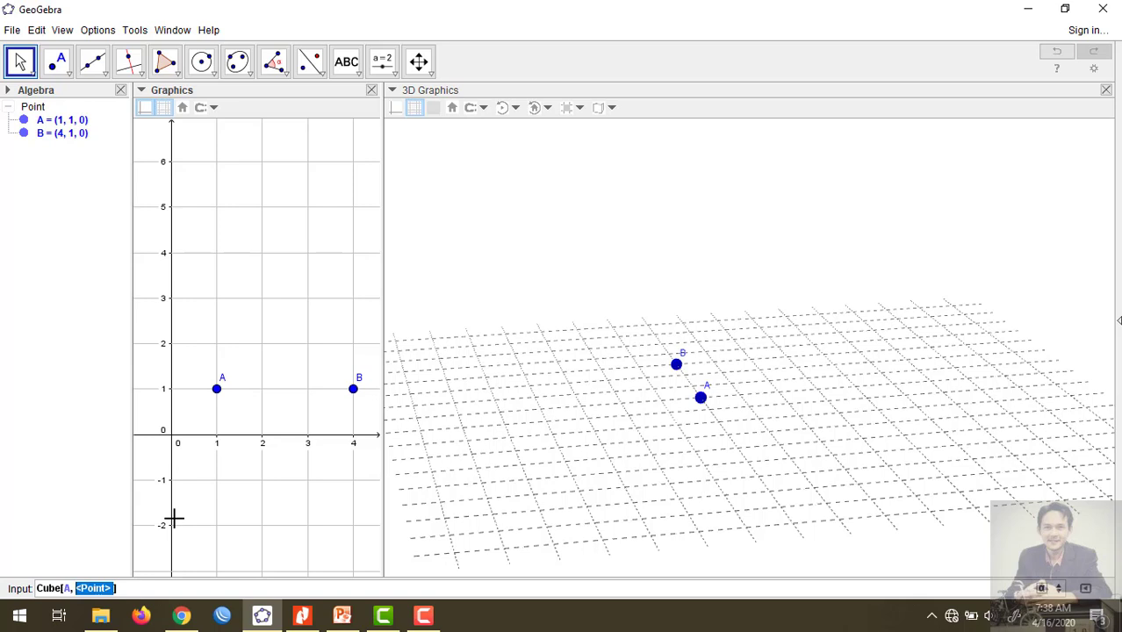
type("B")
key("Return")
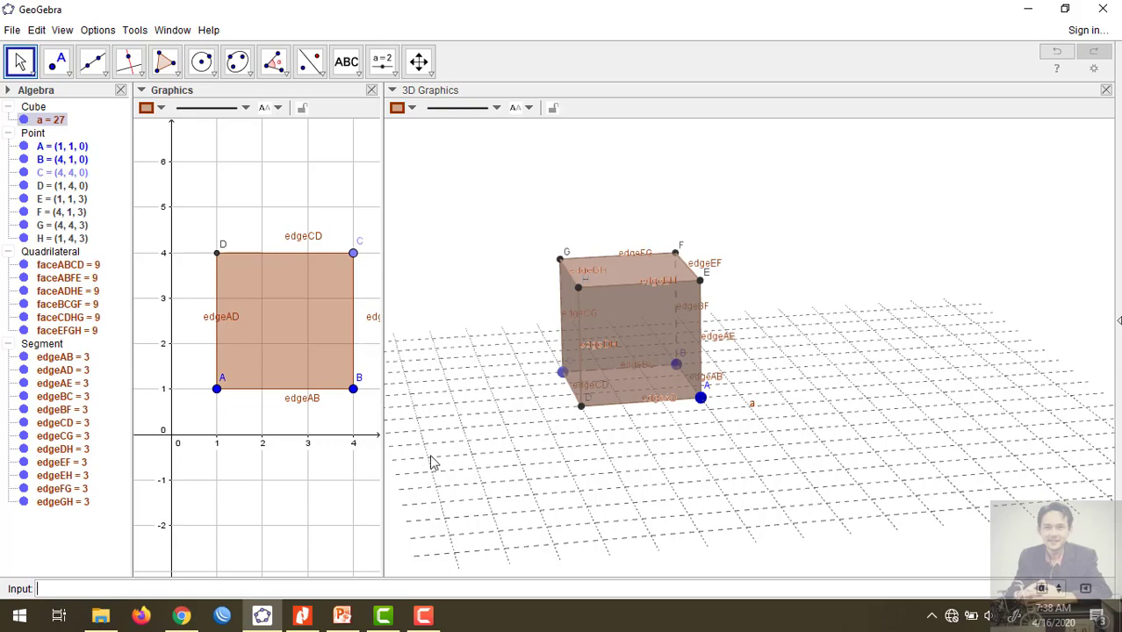
Hide the labels of all the cube's edge segments.
left_click_drag(476, 431, 407, 442)
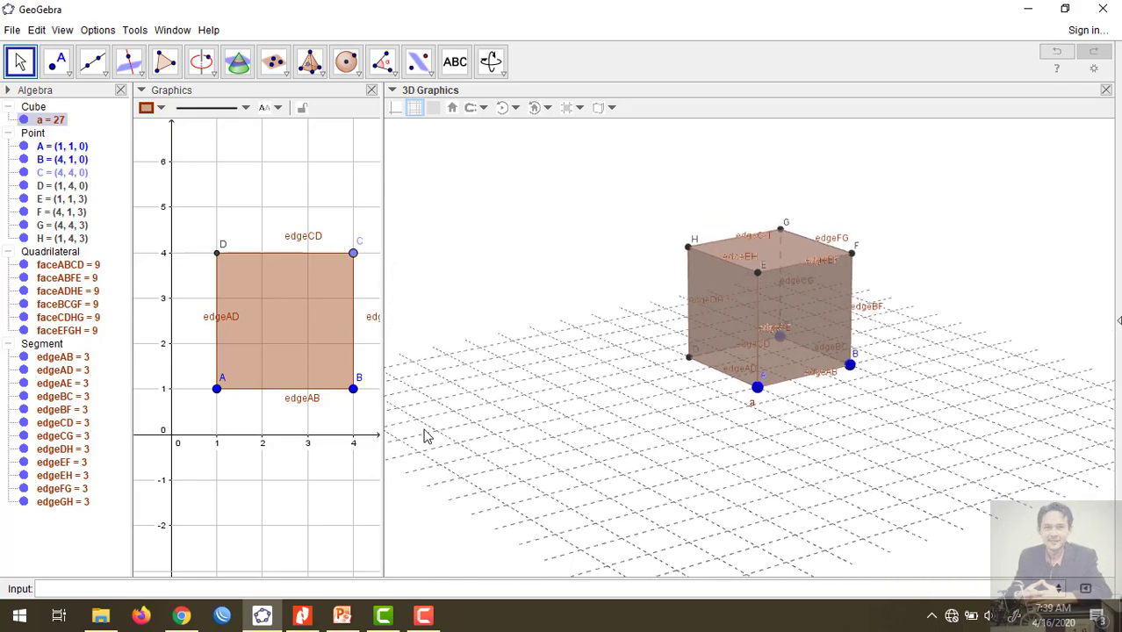
left_click(455, 287)
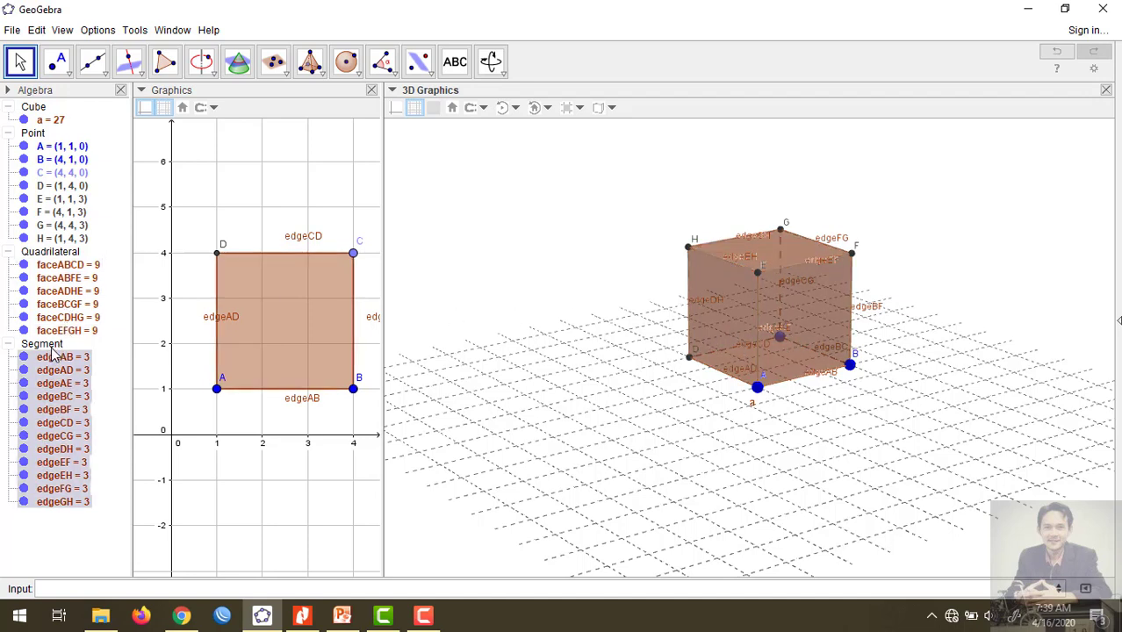
left_click(59, 256)
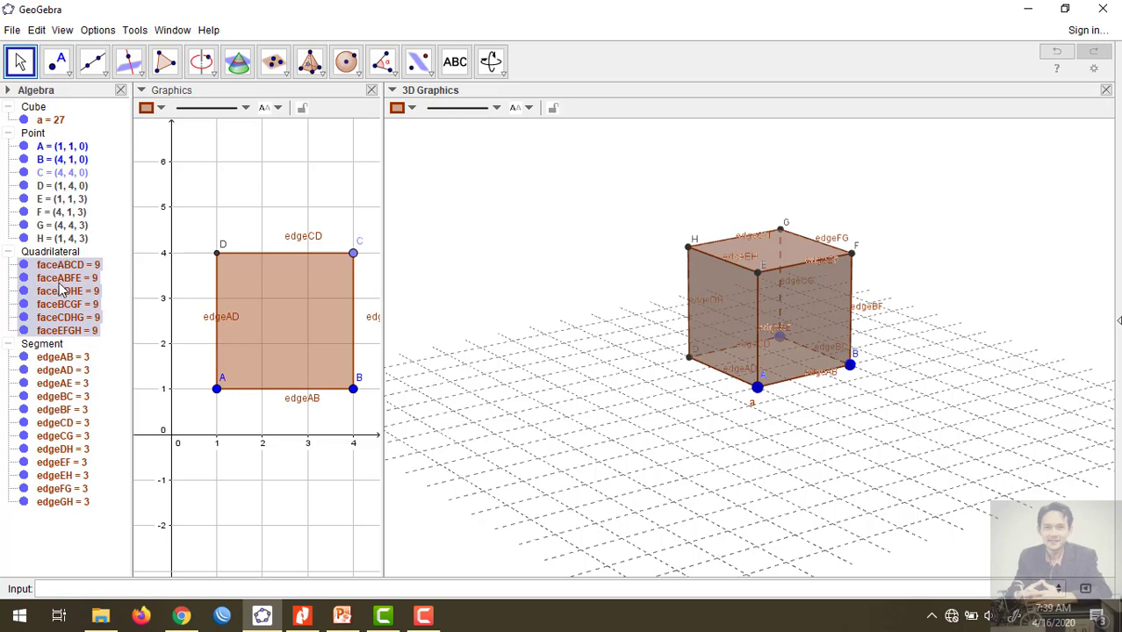
left_click(54, 346, "ctrl")
left_click(54, 347)
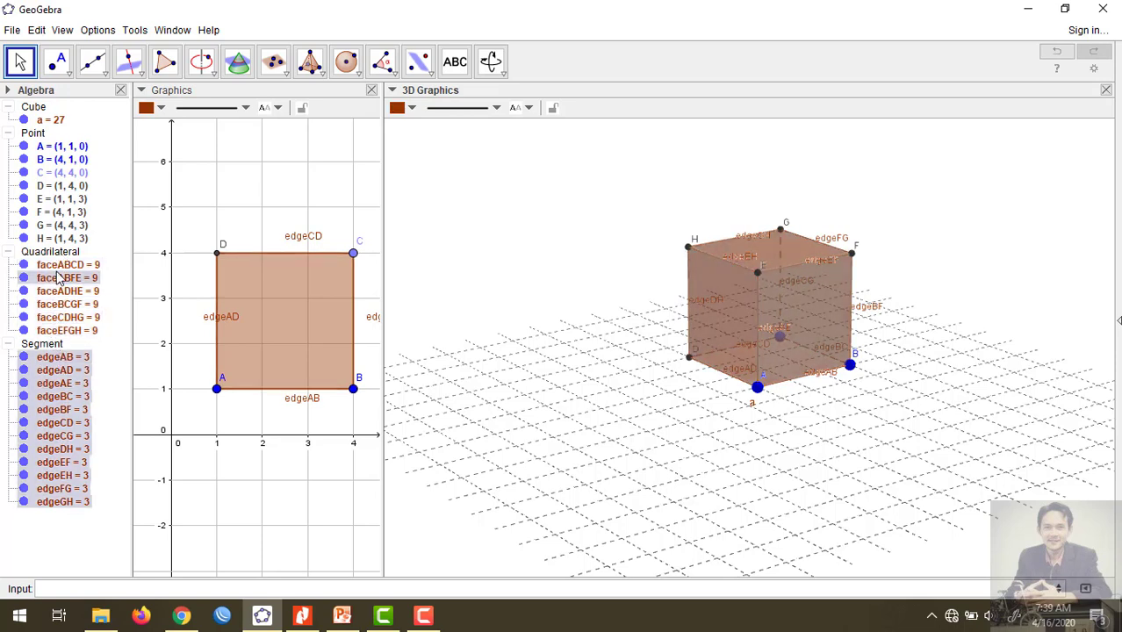
right_click(50, 351)
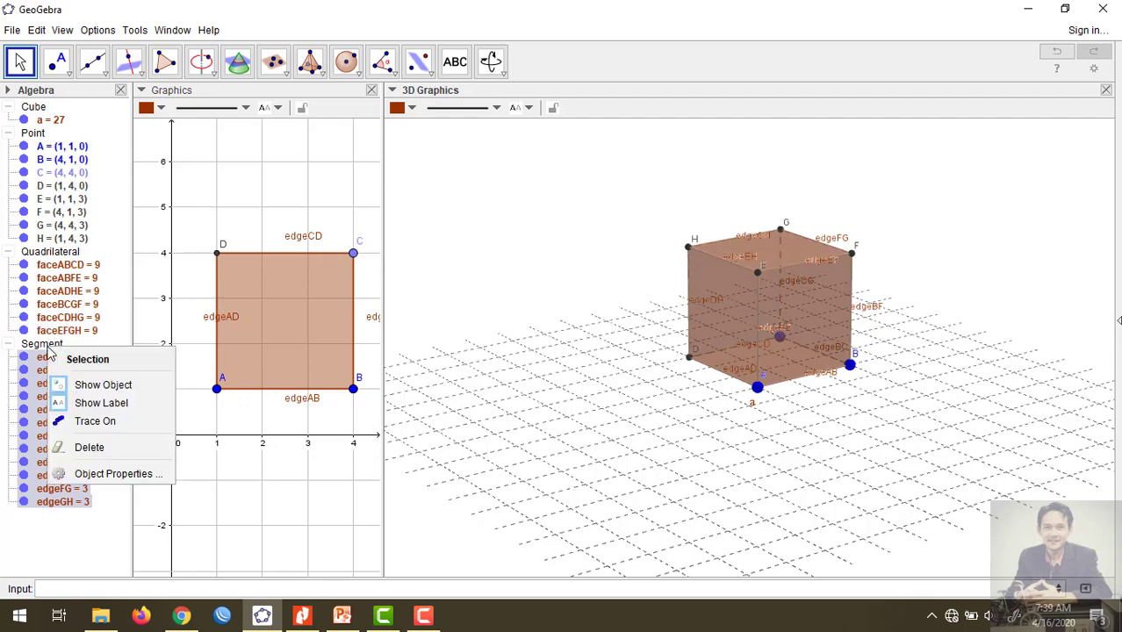
left_click(105, 409)
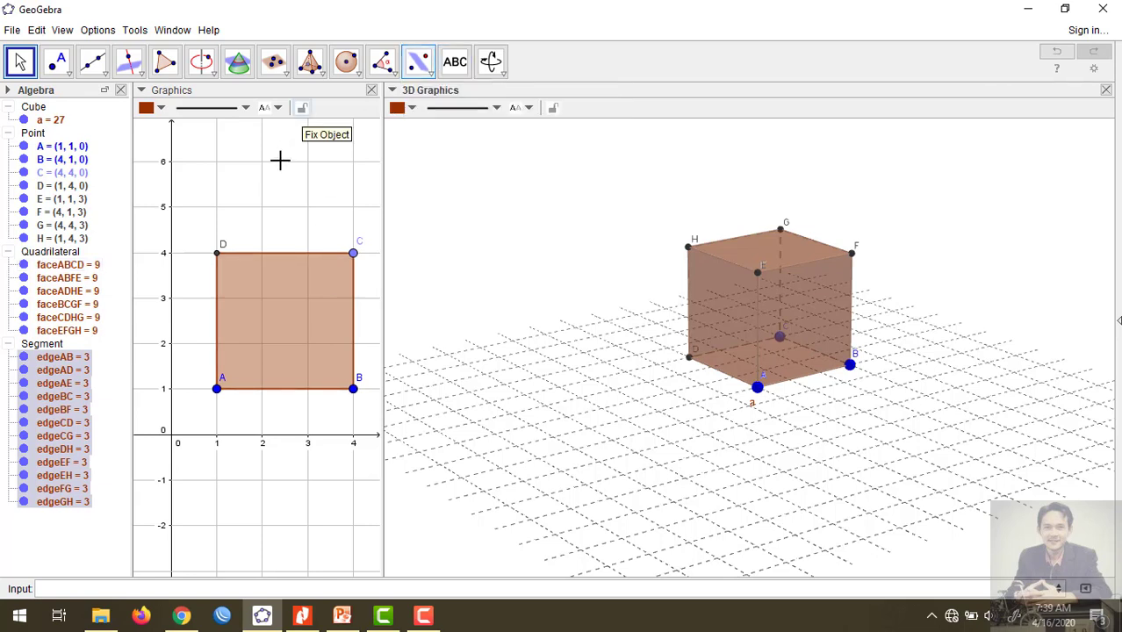
Create a number slider b above the square in the 2D Graphics view, with minimum 0, maximum 1 and increment 0.1.
left_click(239, 193)
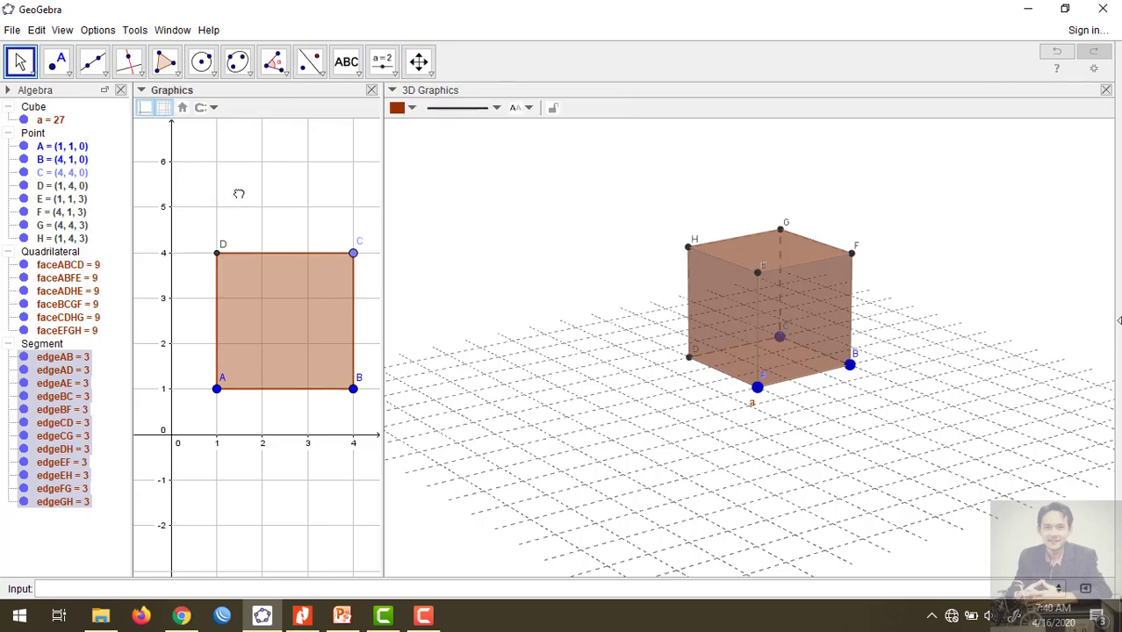
left_click(383, 63)
left_click(384, 63)
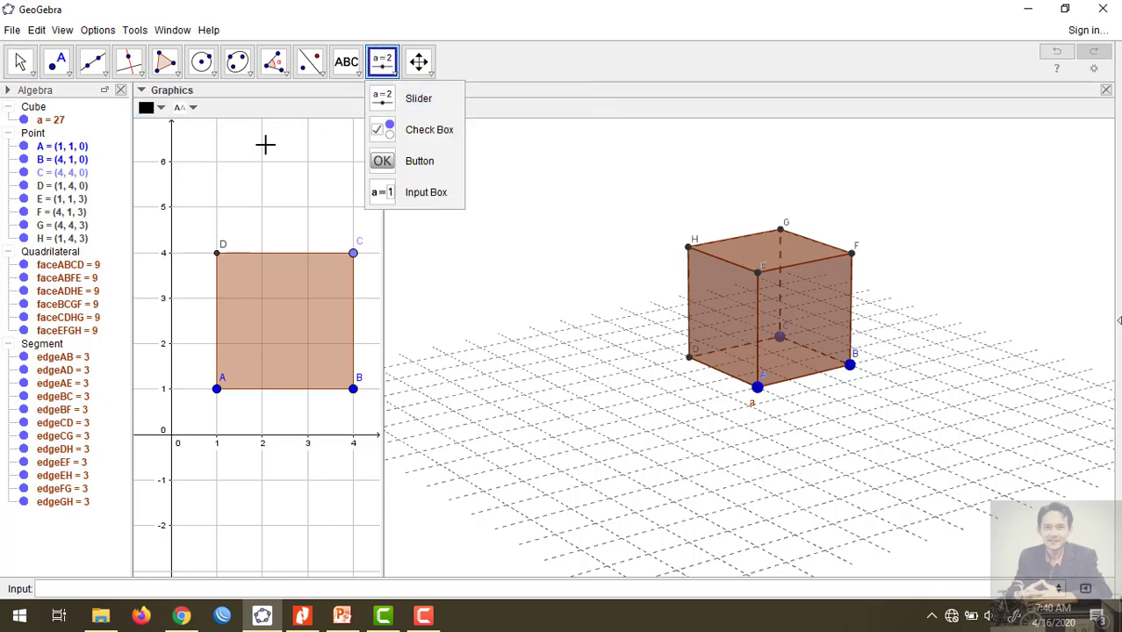
left_click(229, 166)
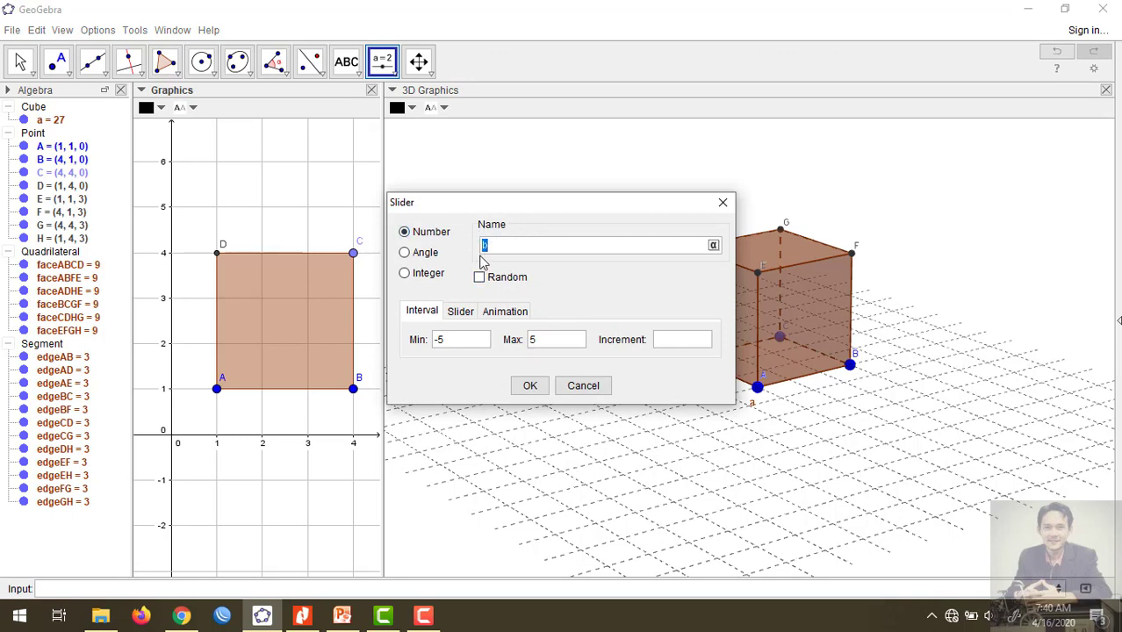
left_click(468, 343)
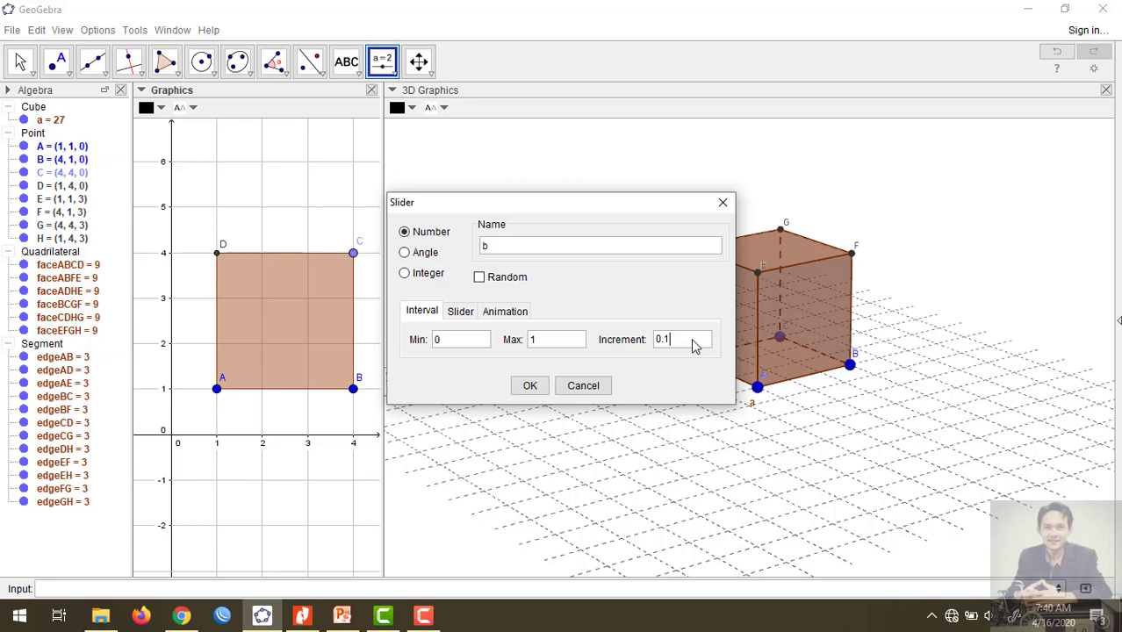
left_click(527, 387)
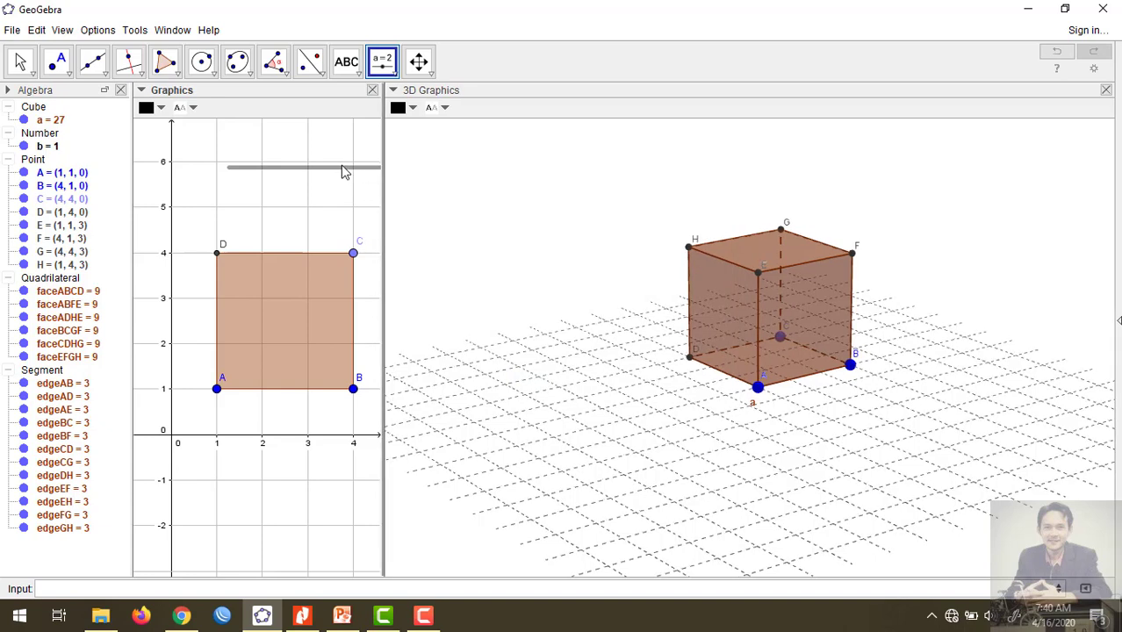
Reposition slider b so it fits inside the 2D Graphics view, and set it to 0.
left_click(319, 170)
left_click_drag(316, 170, 186, 196)
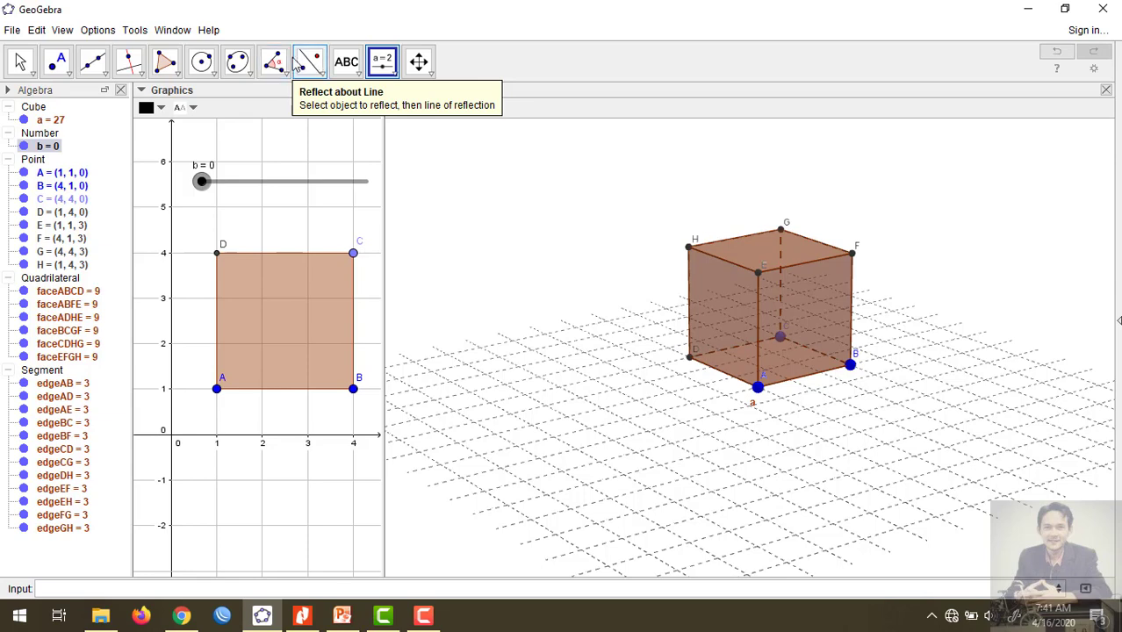
left_click(463, 195)
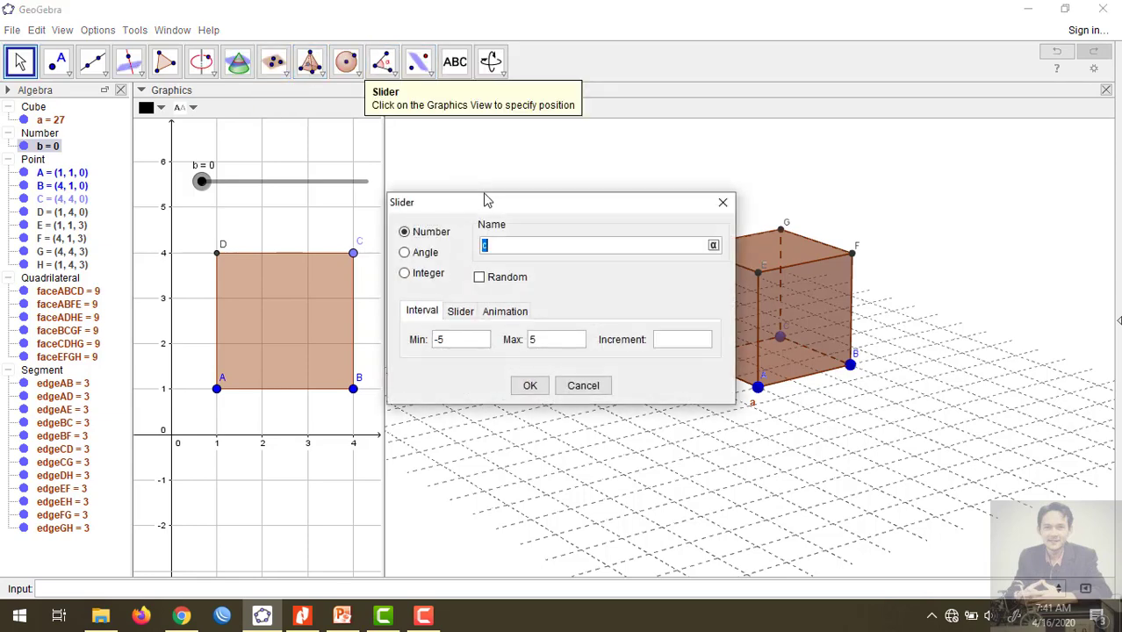
left_click(722, 202)
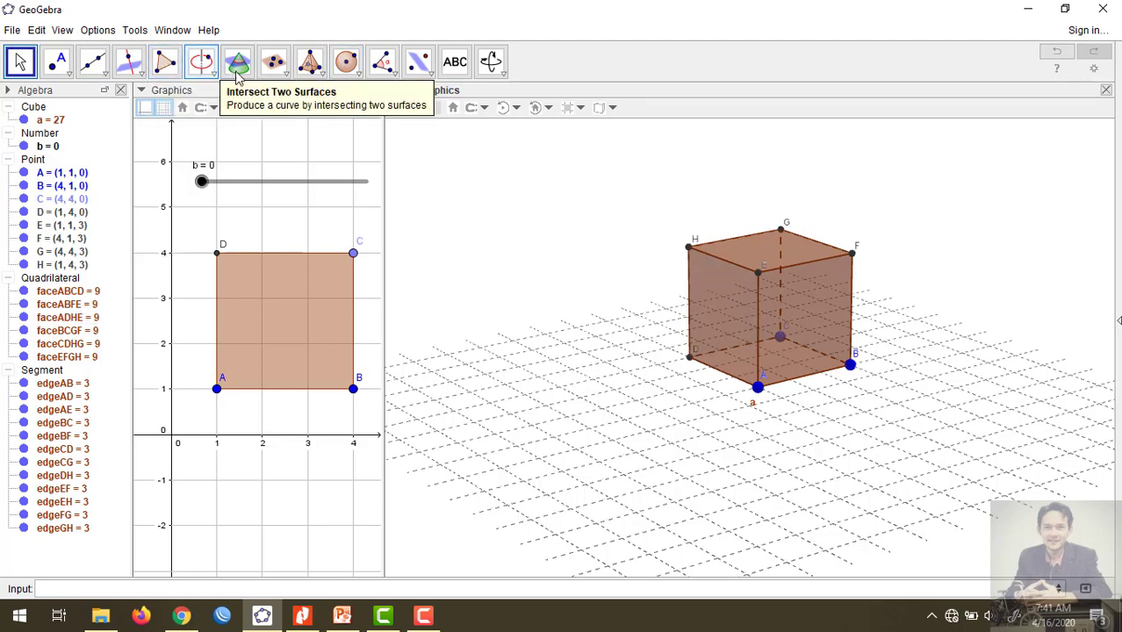
Create the net of cube a controlled by slider b with the command Net[a, b].
left_click(285, 78)
mouse_move(310, 79)
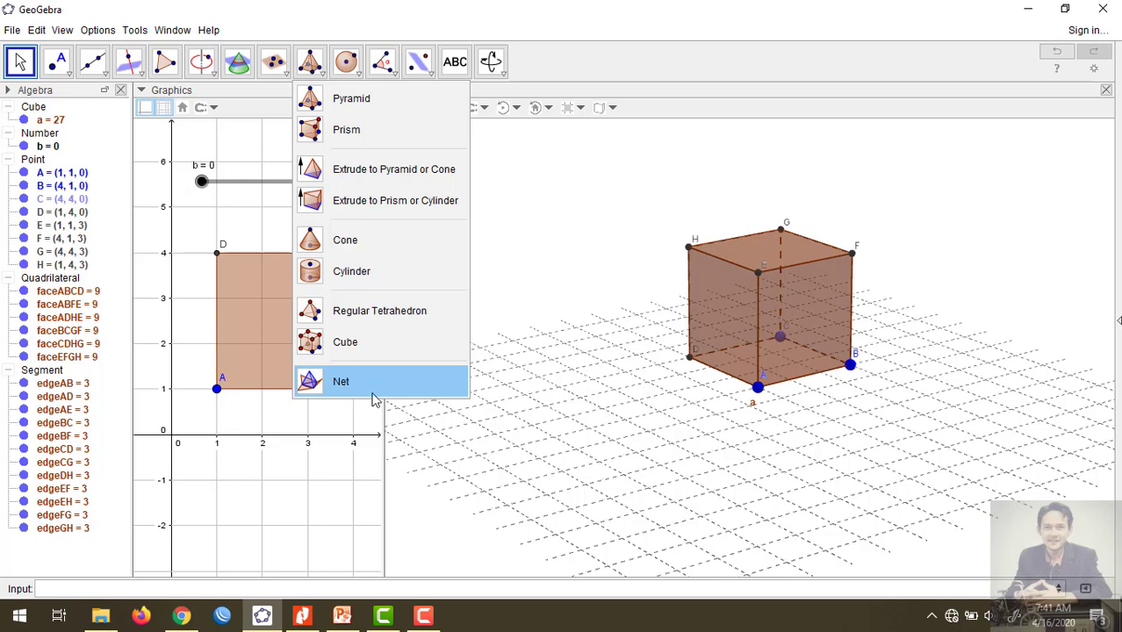
left_click(229, 586)
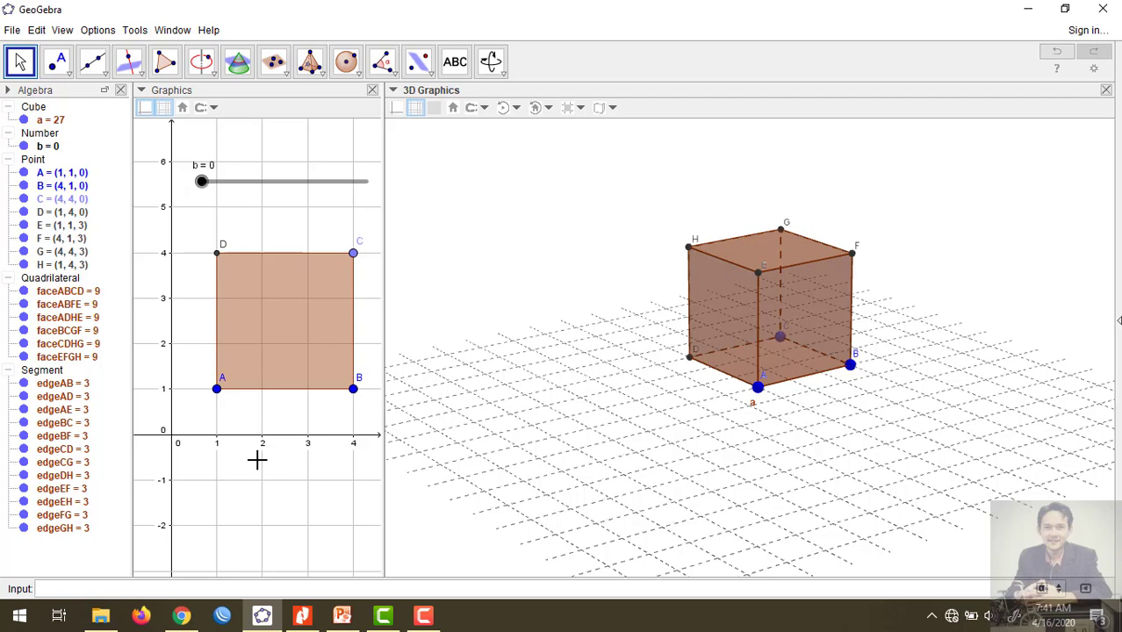
type("et")
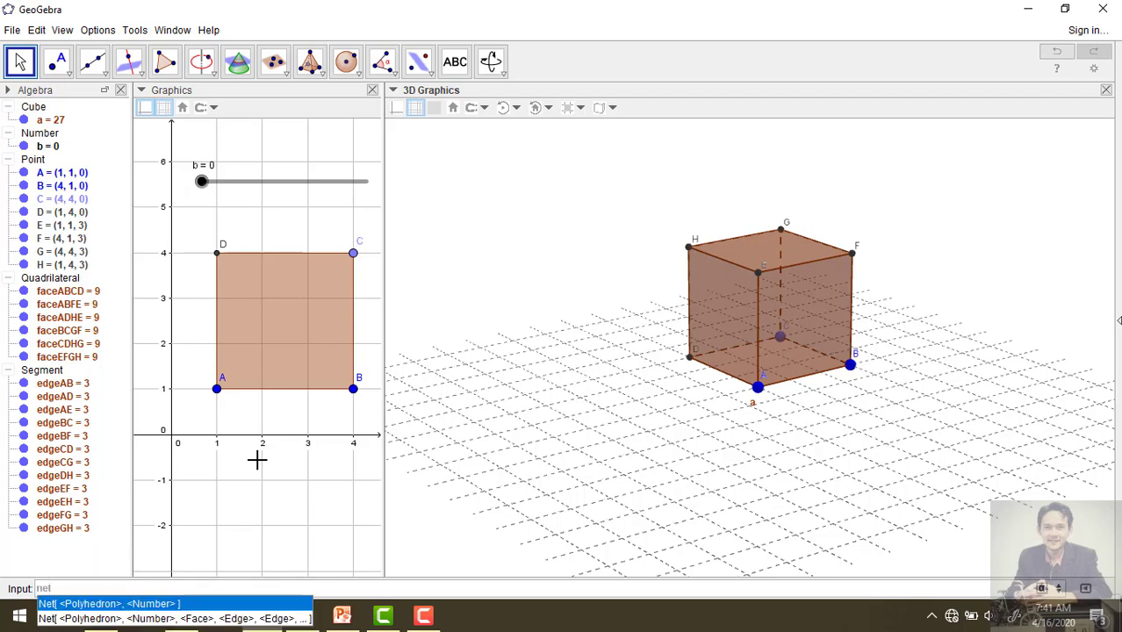
left_click(147, 605)
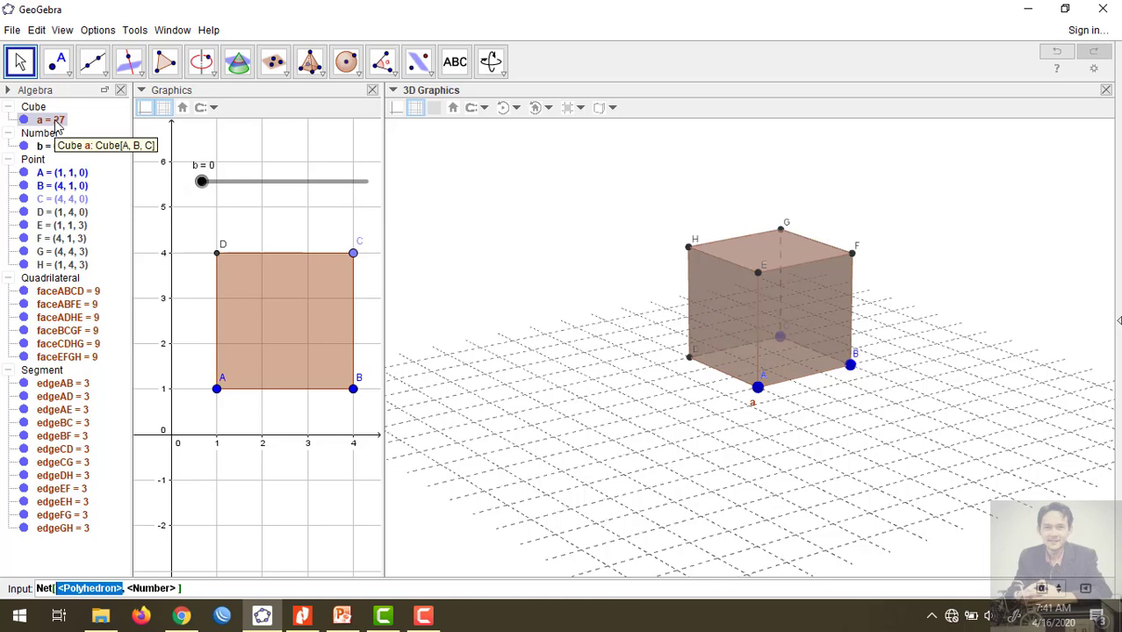
type("a")
key("Tab")
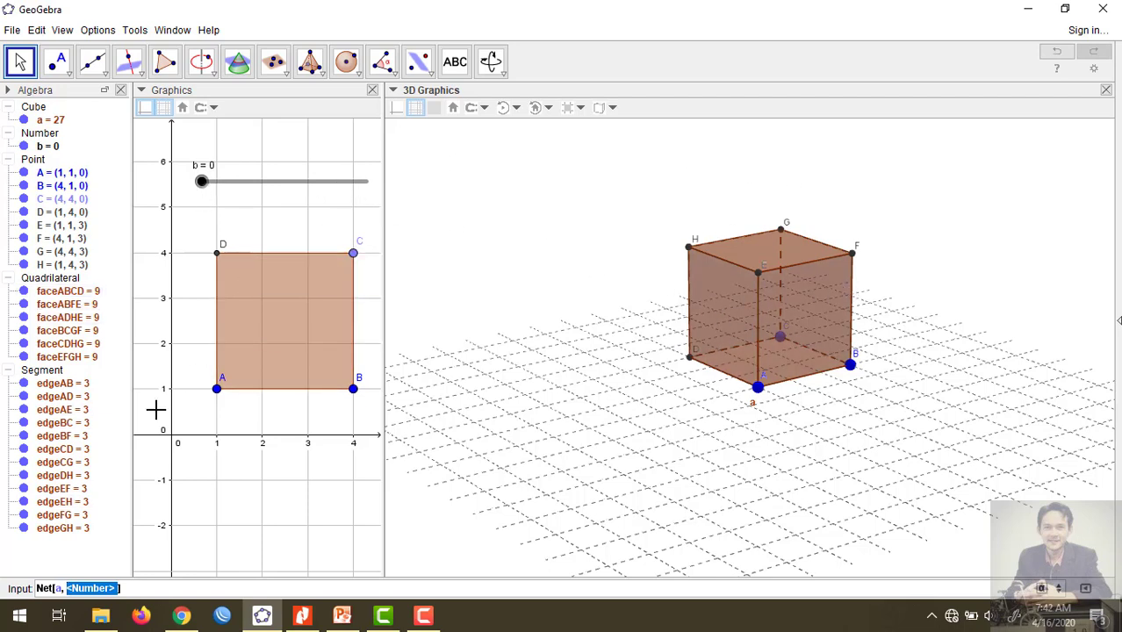
type("b")
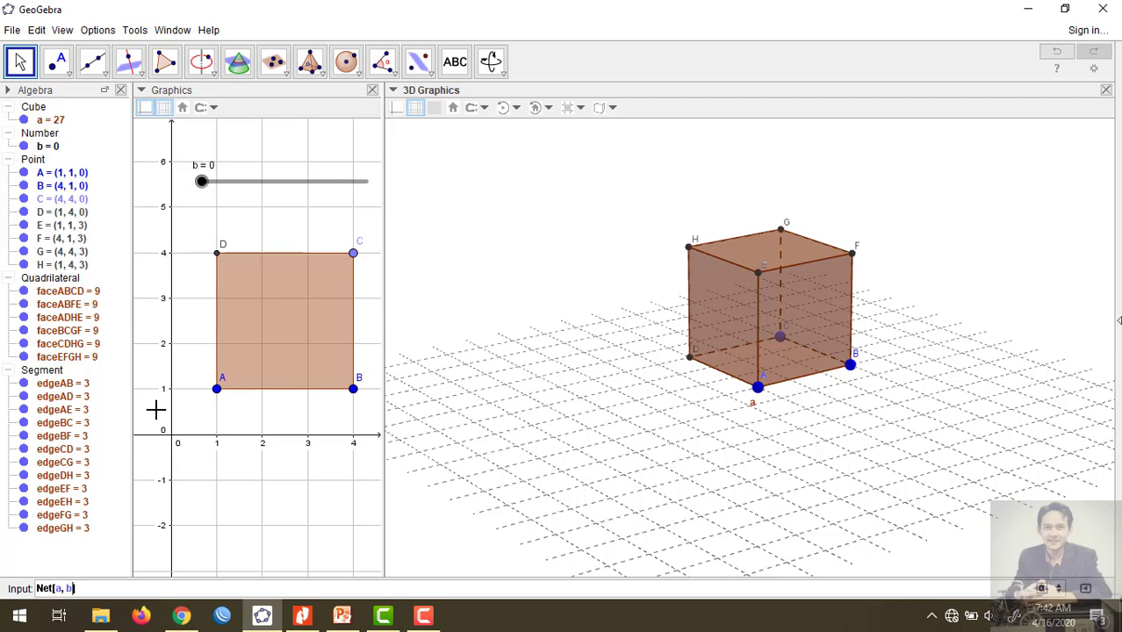
key("Return")
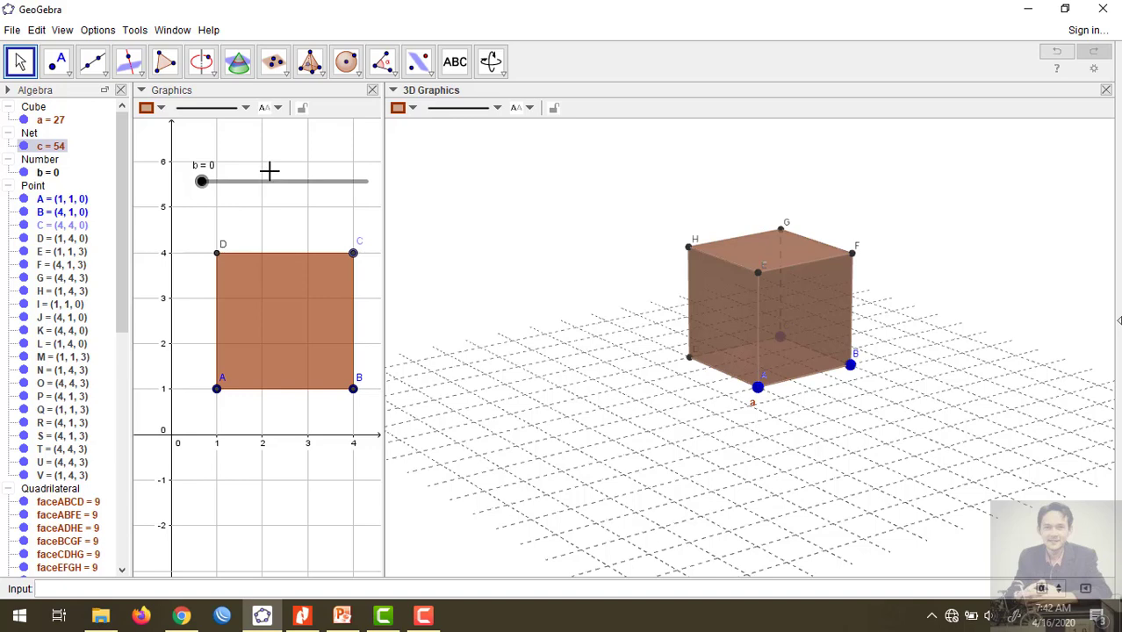
Unfold the cube's net completely by setting slider b to 1.
left_click(202, 182)
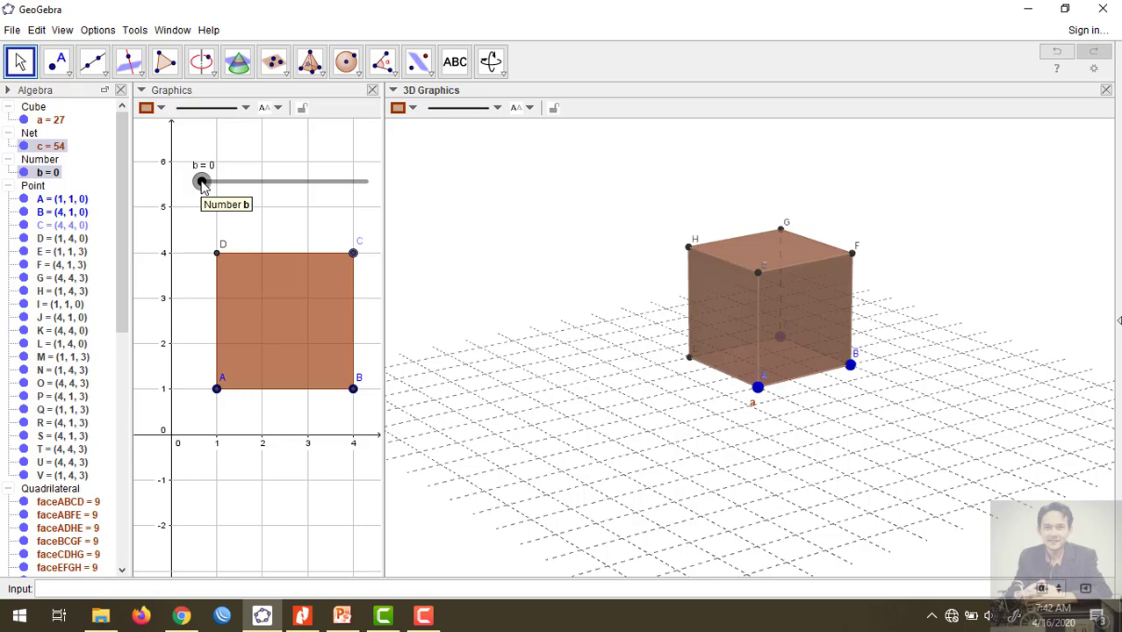
left_click_drag(201, 183, 402, 228)
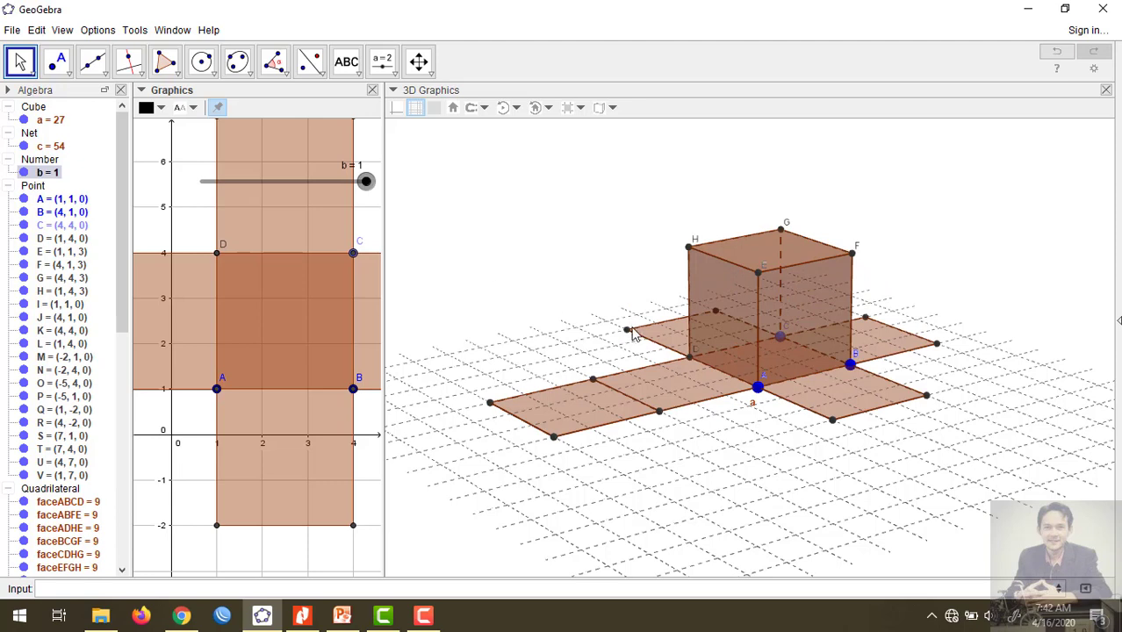
Make the cube's faces ADHE and ABFE fully transparent by reducing their fill opacity to the minimum.
left_click(721, 294)
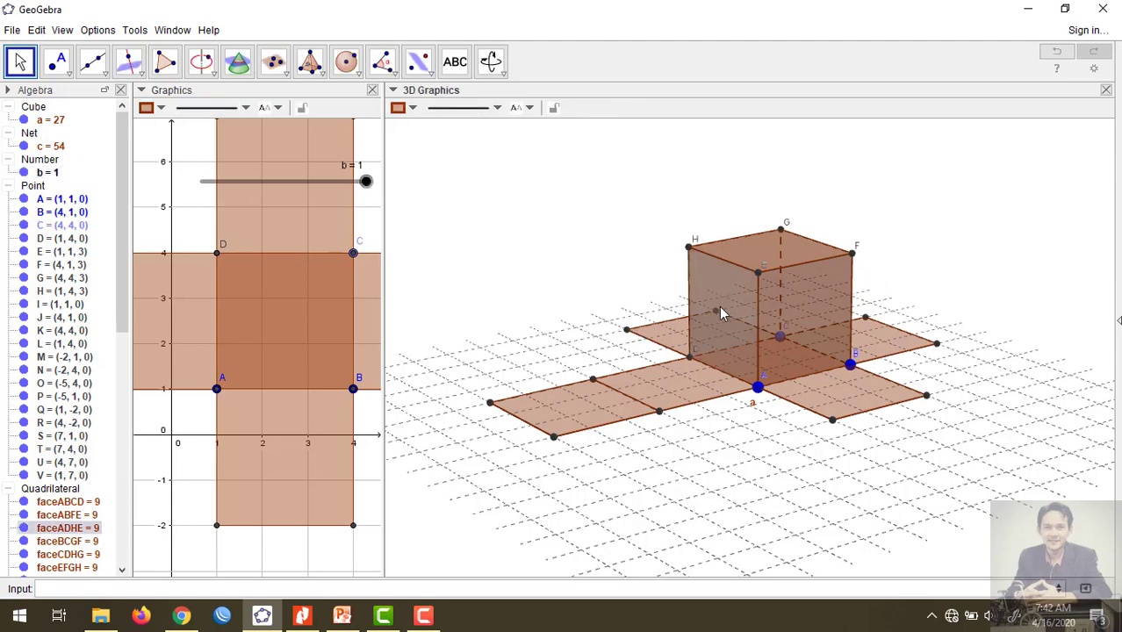
left_click(498, 108)
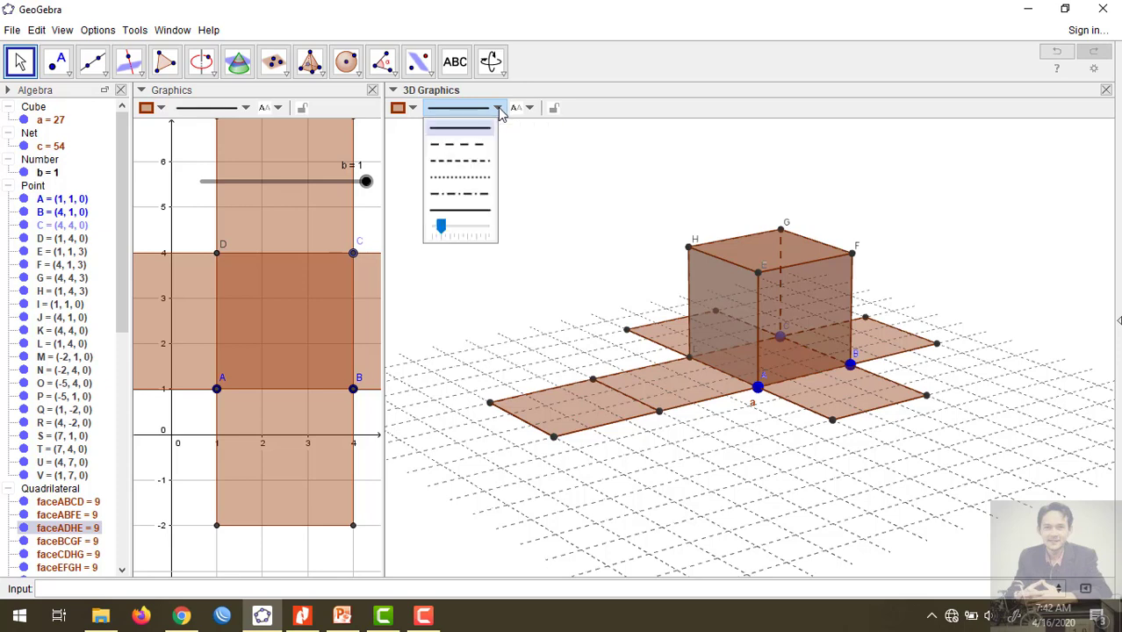
left_click(413, 108)
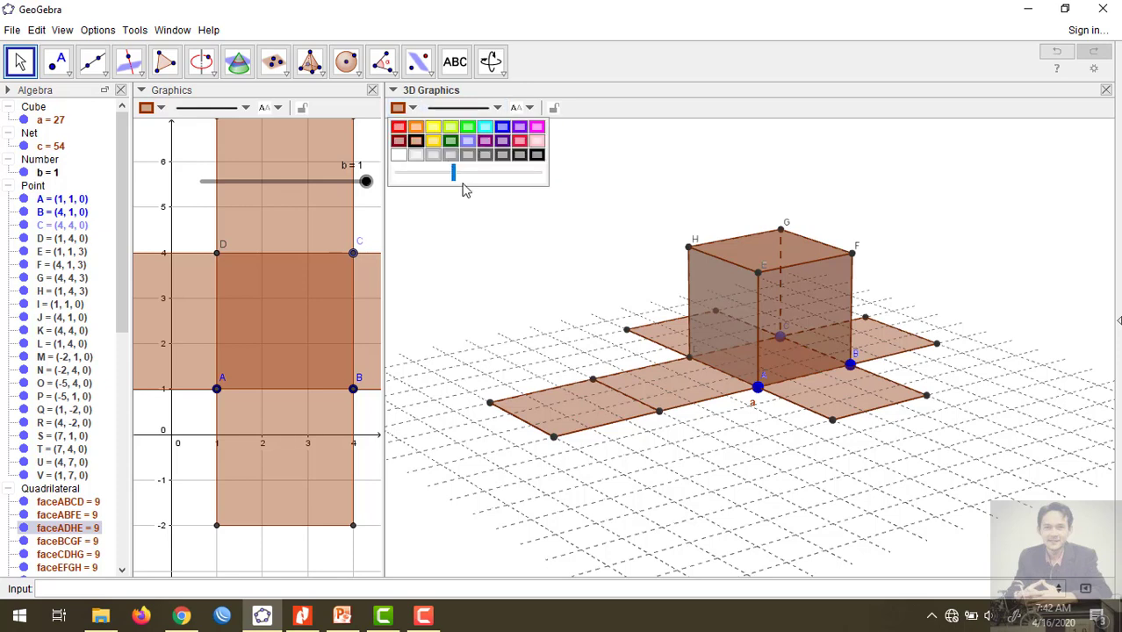
left_click_drag(453, 173, 439, 174)
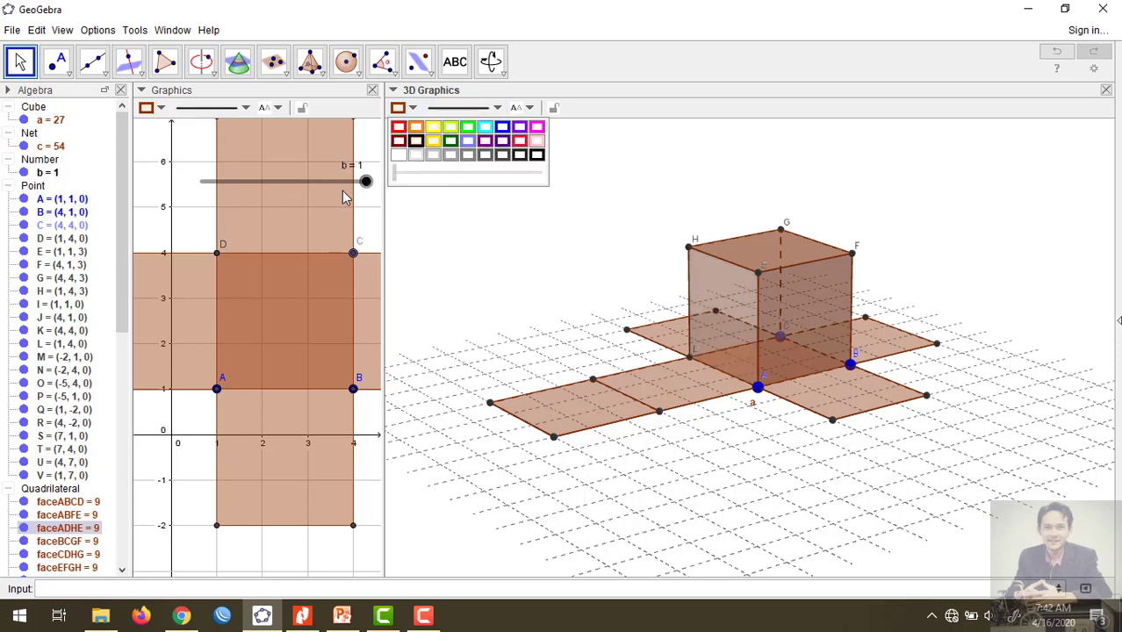
left_click(792, 308)
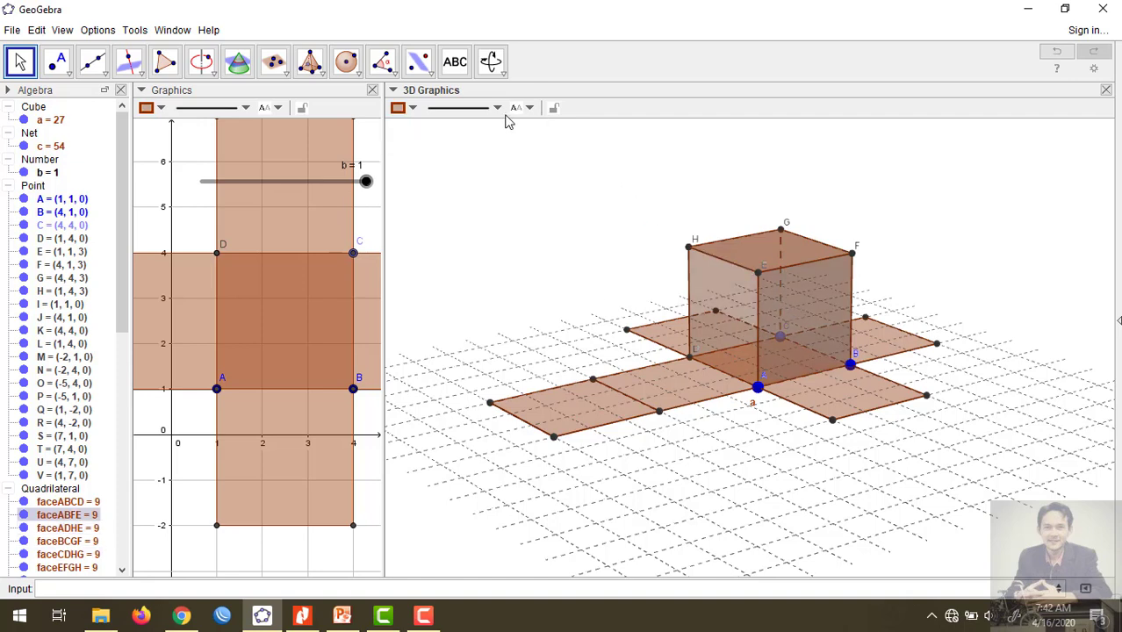
left_click(412, 108)
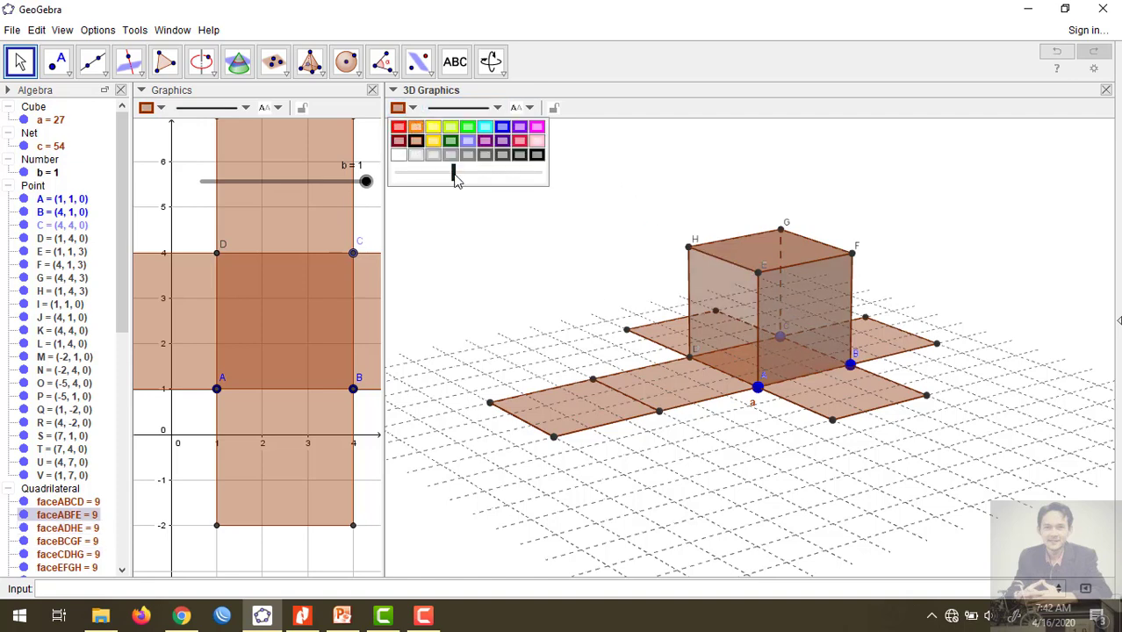
left_click_drag(453, 173, 369, 181)
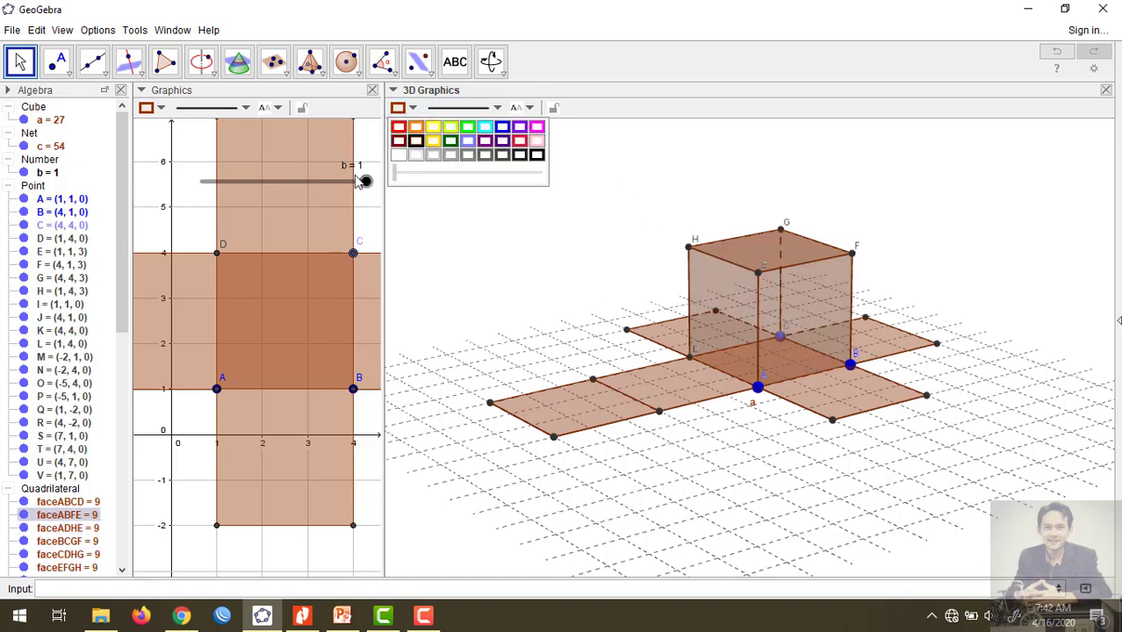
left_click(785, 255)
left_click(410, 111)
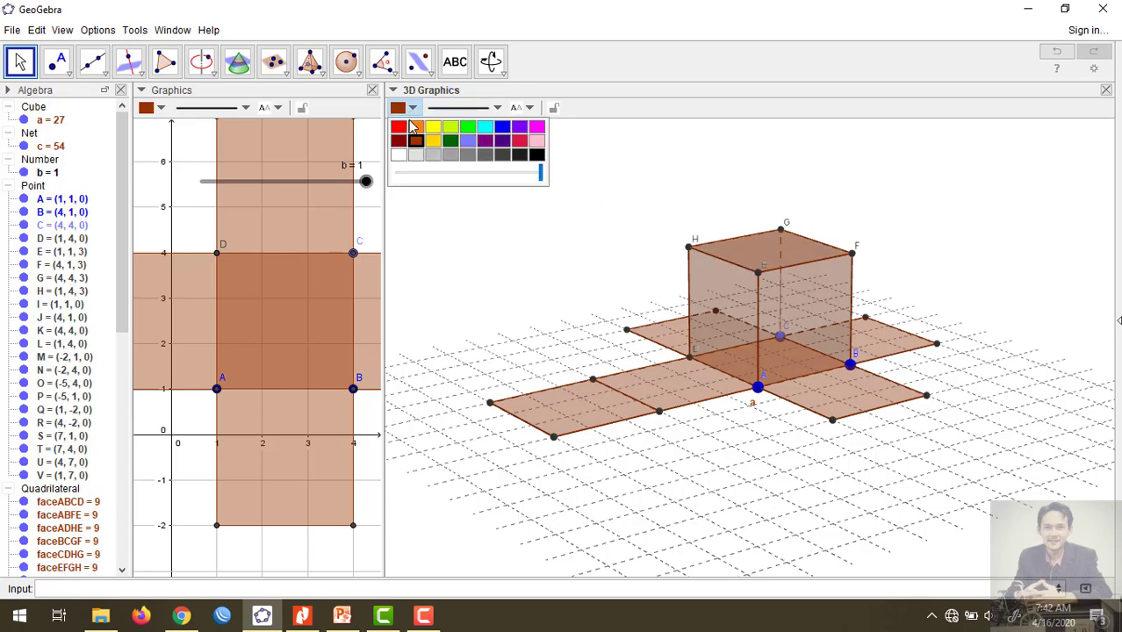
left_click(416, 109)
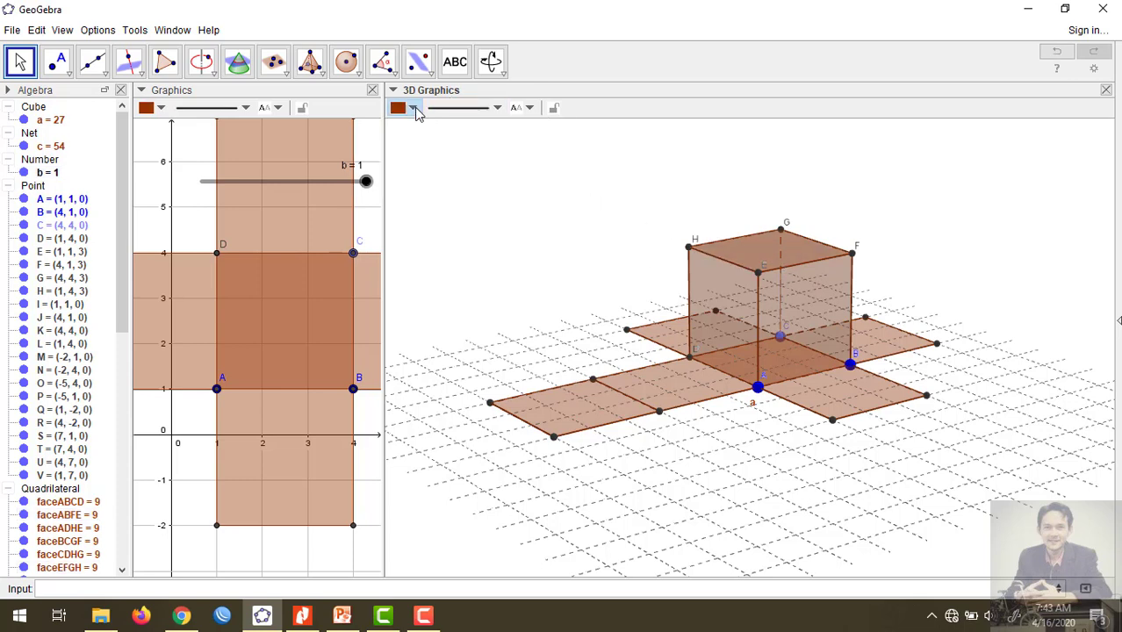
left_click(416, 109)
left_click_drag(542, 178, 365, 175)
left_click_drag(578, 207, 609, 210)
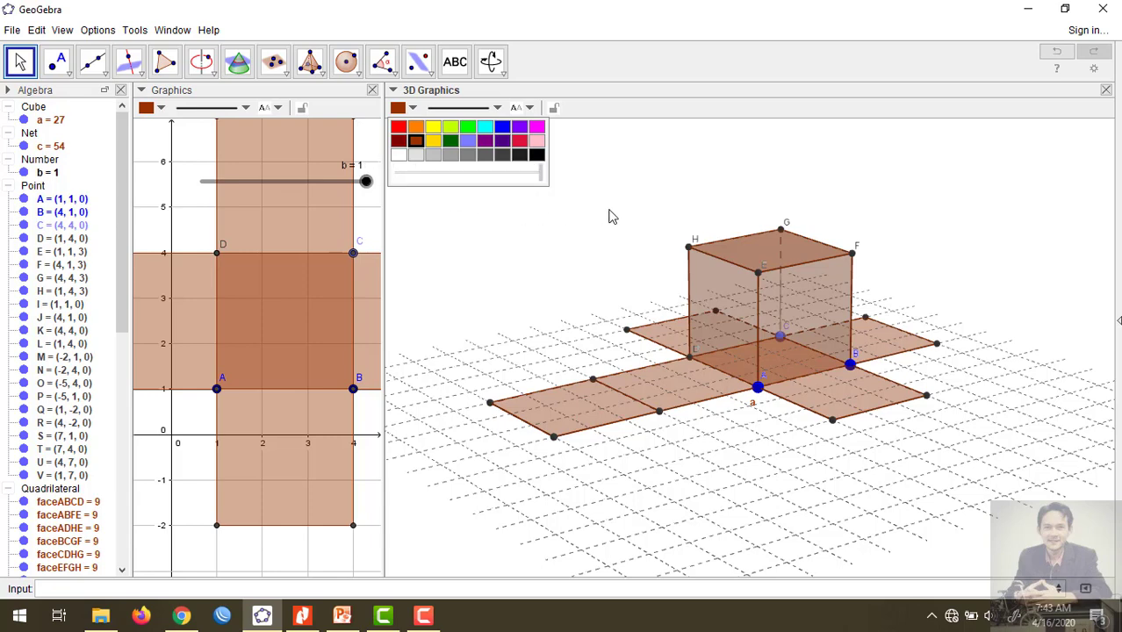
left_click_drag(599, 277, 612, 288)
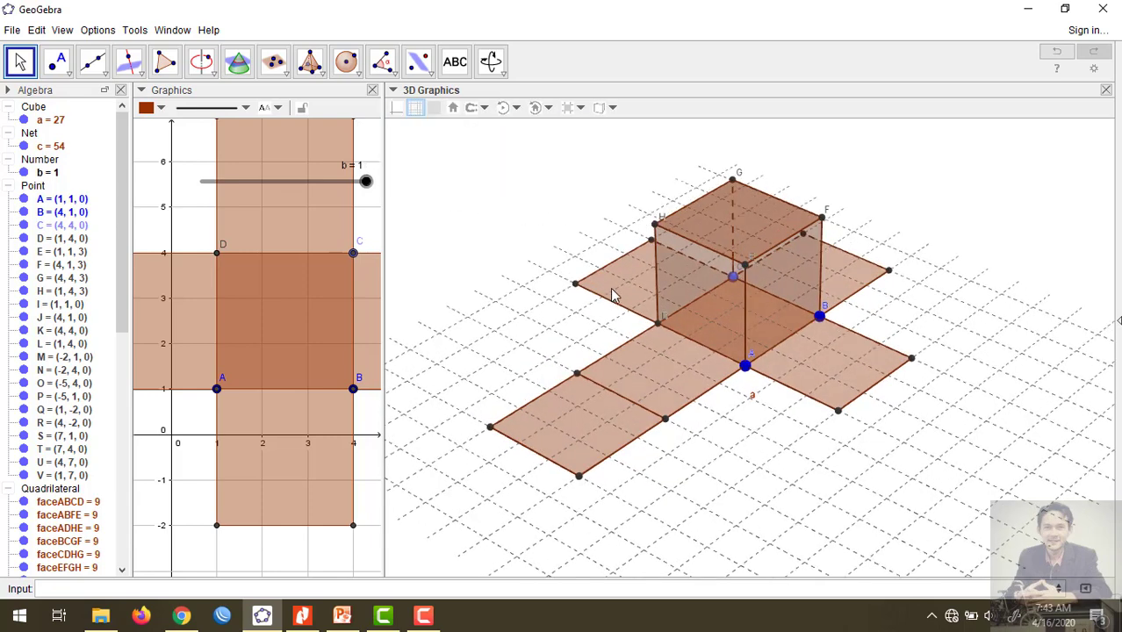
left_click(737, 229)
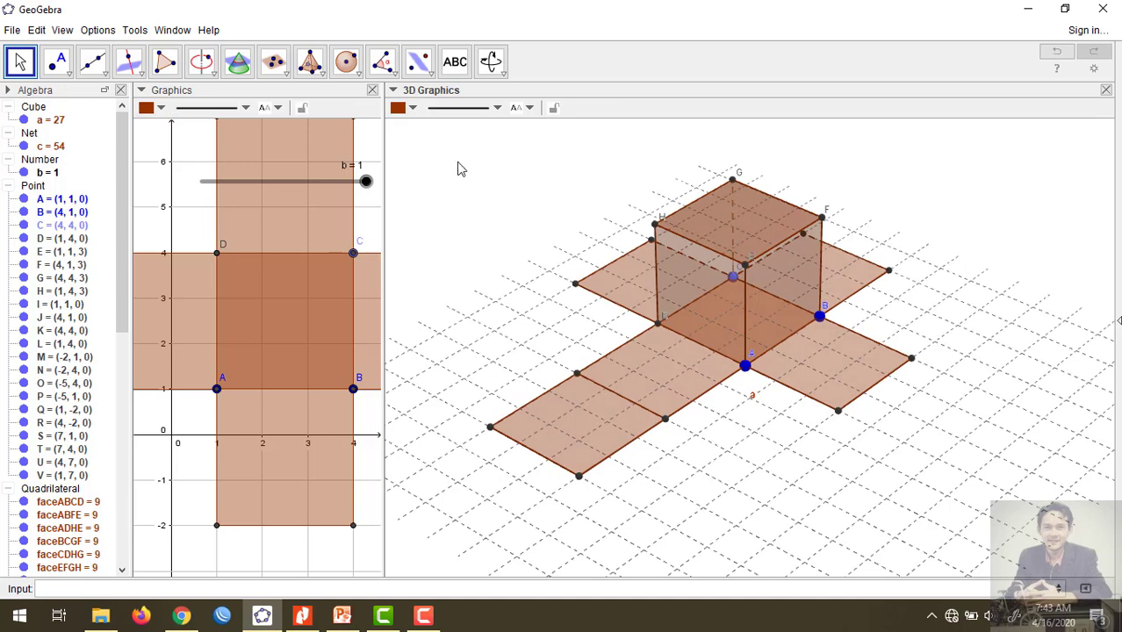
left_click(406, 108)
left_click(516, 294)
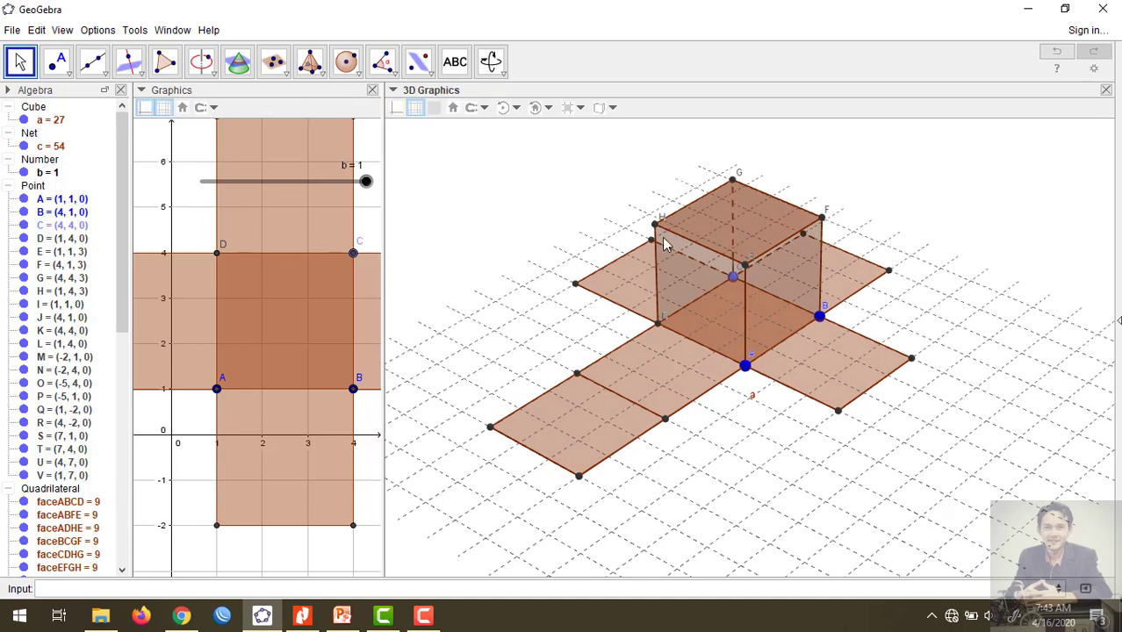
Make the cube's faces EFGH and CDHG fully transparent by reducing their fill opacity to the minimum.
left_click(701, 233)
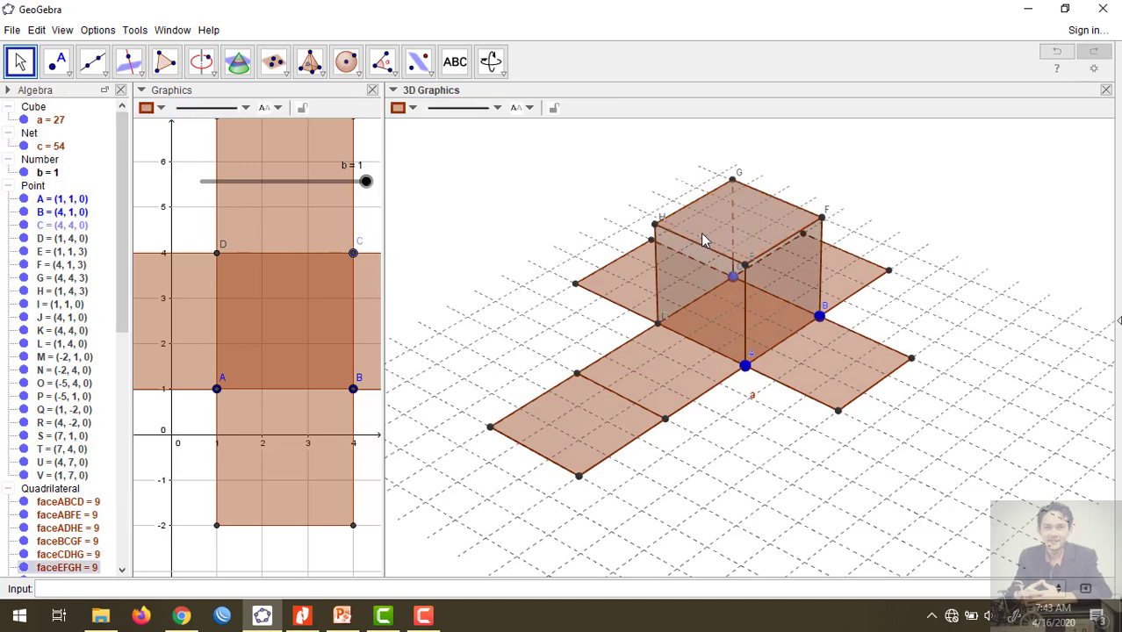
left_click(404, 108)
left_click_drag(453, 173, 396, 177)
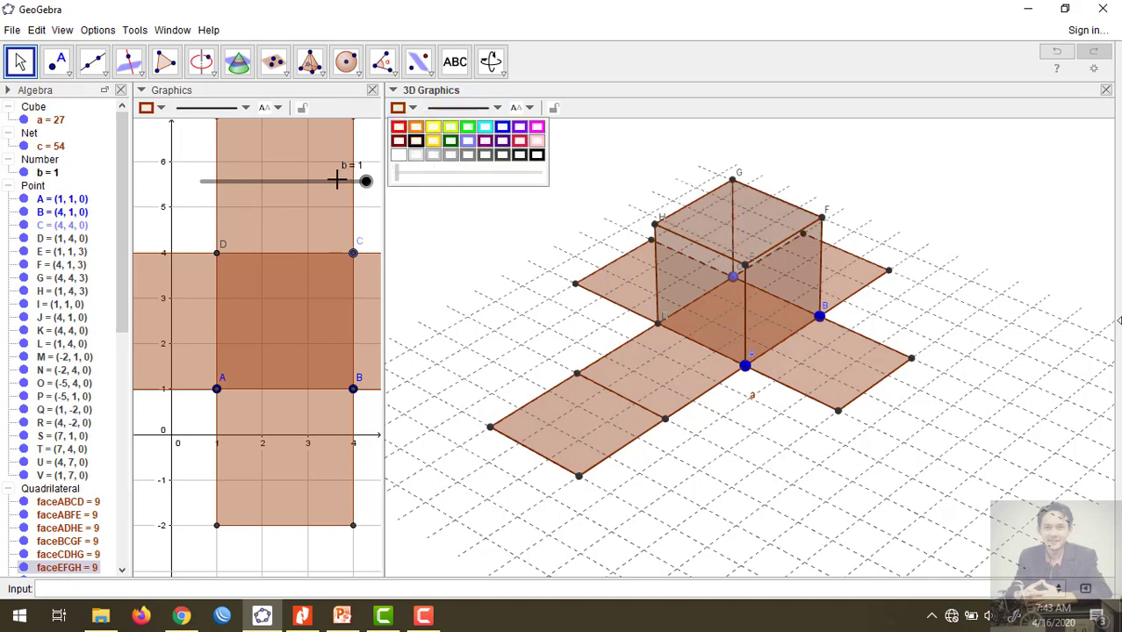
left_click_drag(529, 358, 591, 311)
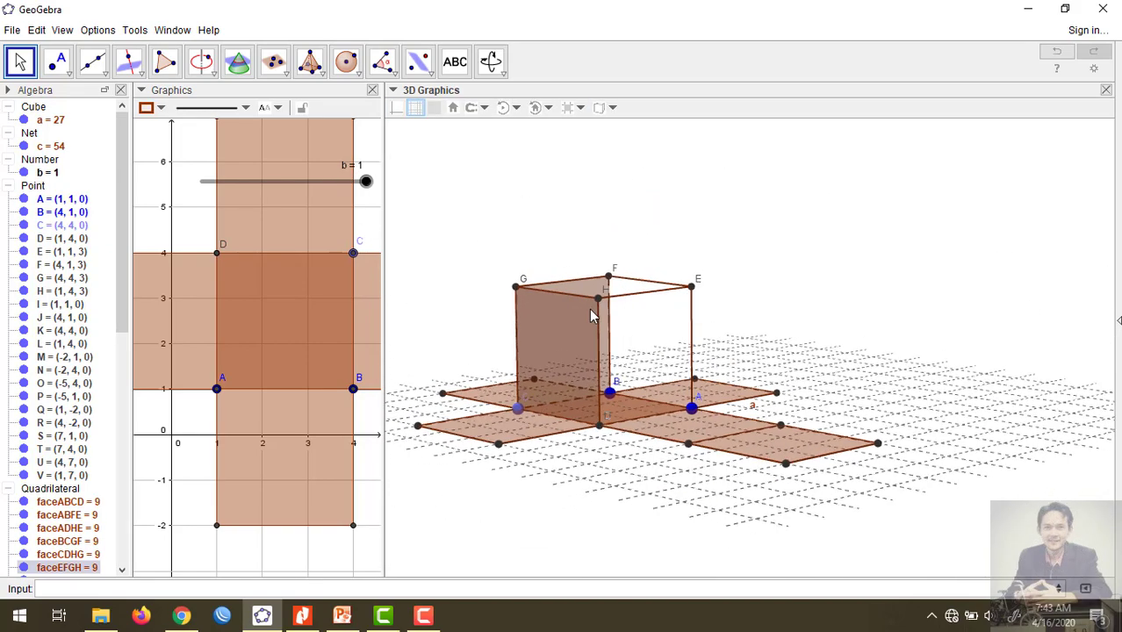
left_click(564, 328)
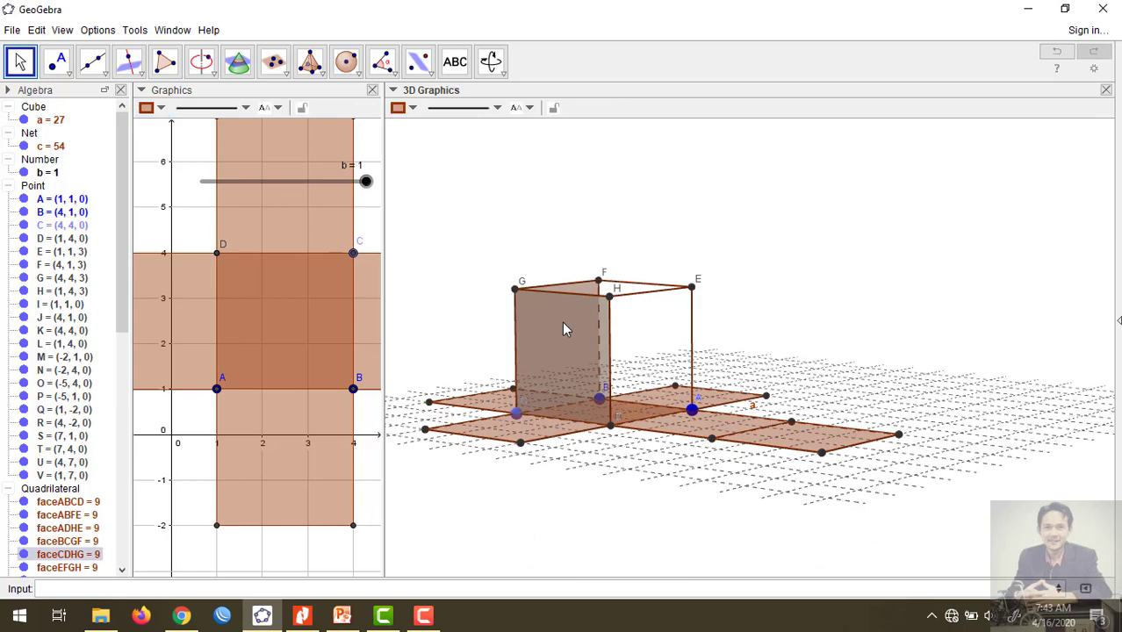
left_click(399, 107)
left_click_drag(454, 176, 326, 180)
Make the cube's faces BCGF and ABCD fully transparent by reducing their fill opacity to the minimum.
left_click_drag(429, 339, 527, 345)
left_click(798, 381)
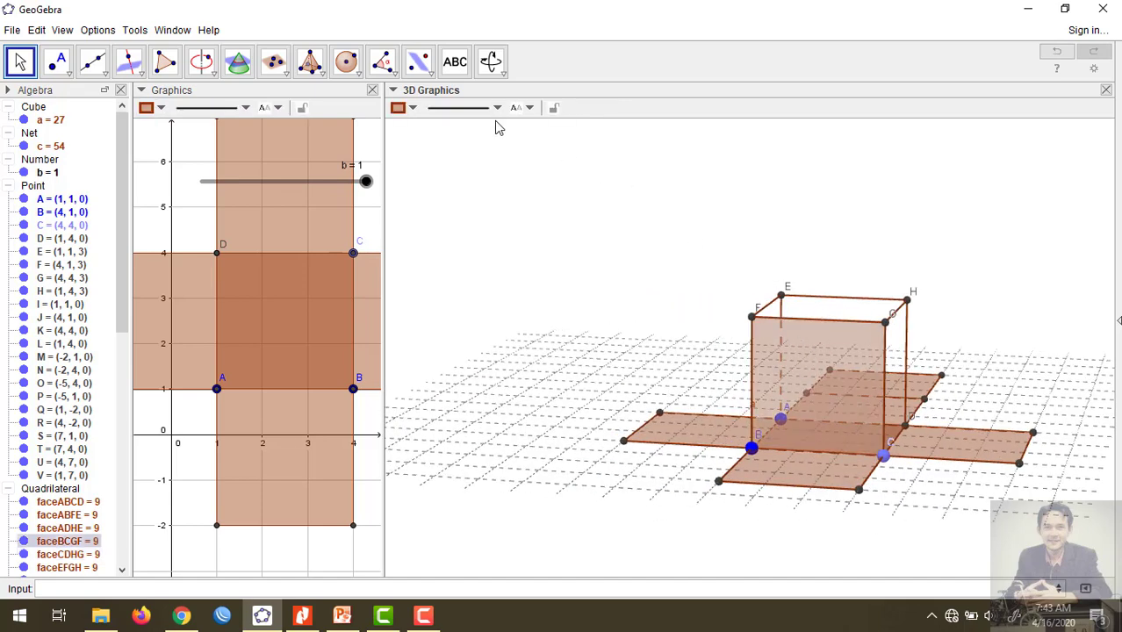
left_click(400, 107)
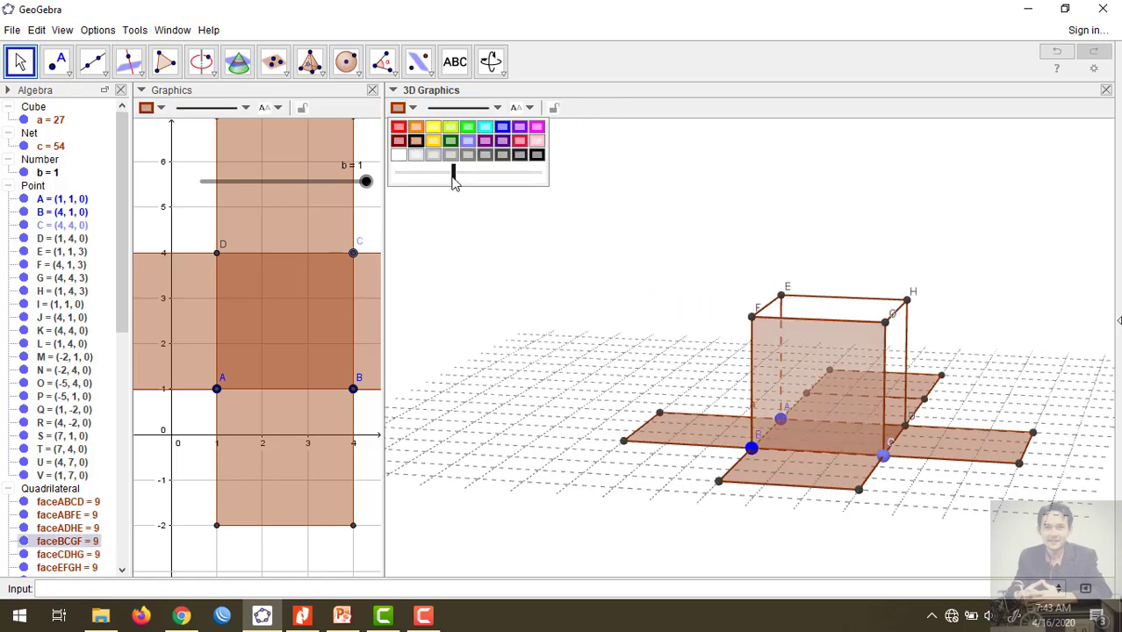
left_click_drag(453, 175, 408, 185)
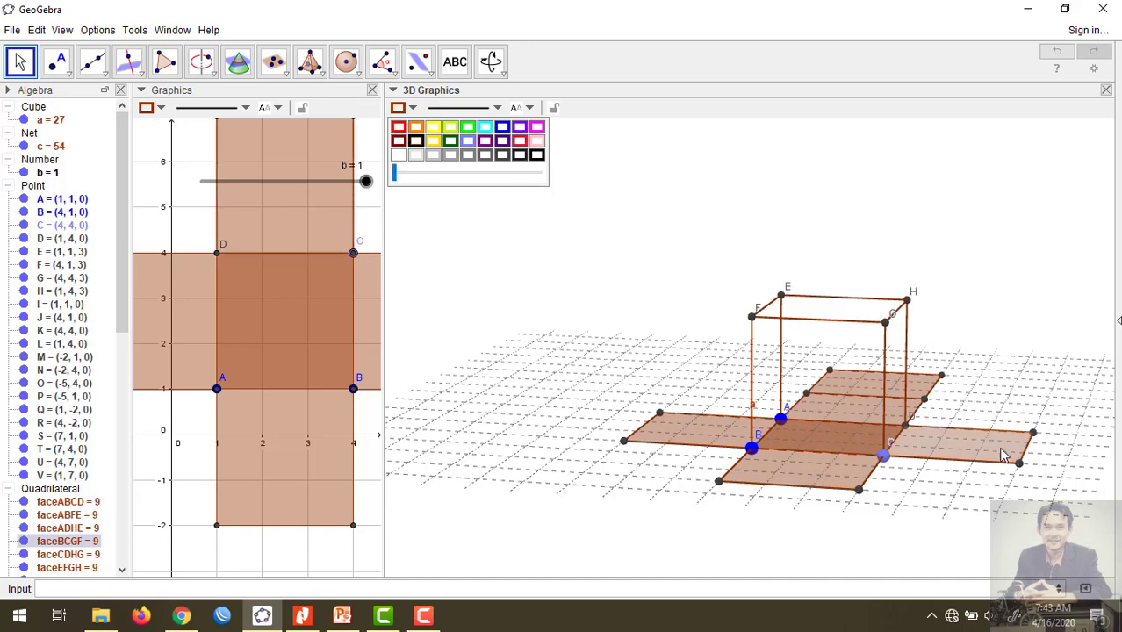
left_click_drag(992, 483, 881, 514)
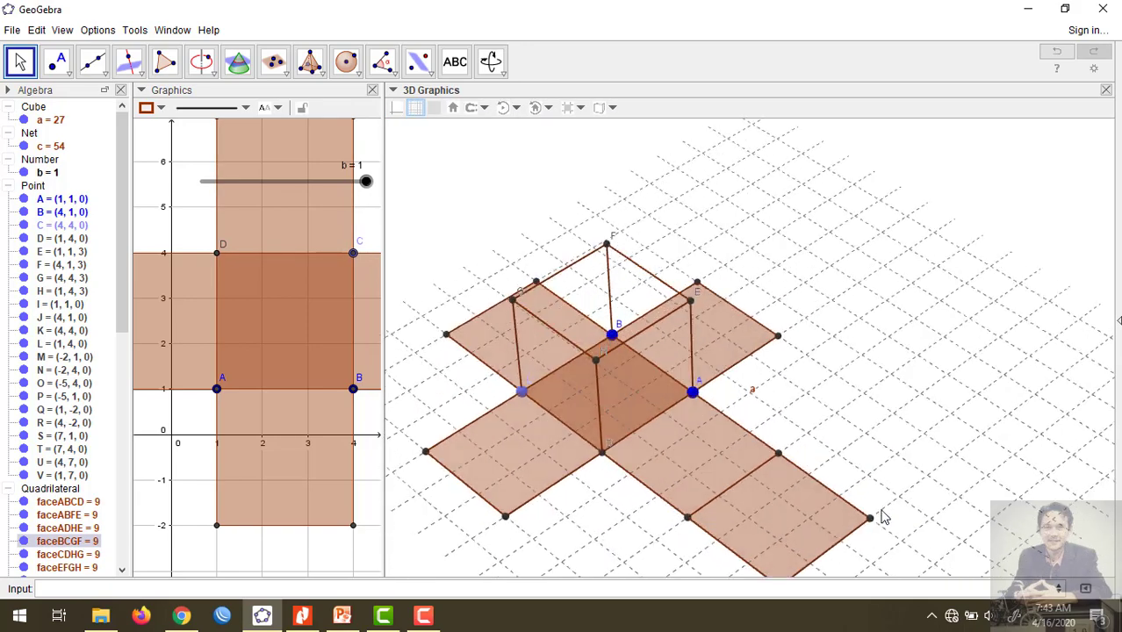
left_click(627, 381)
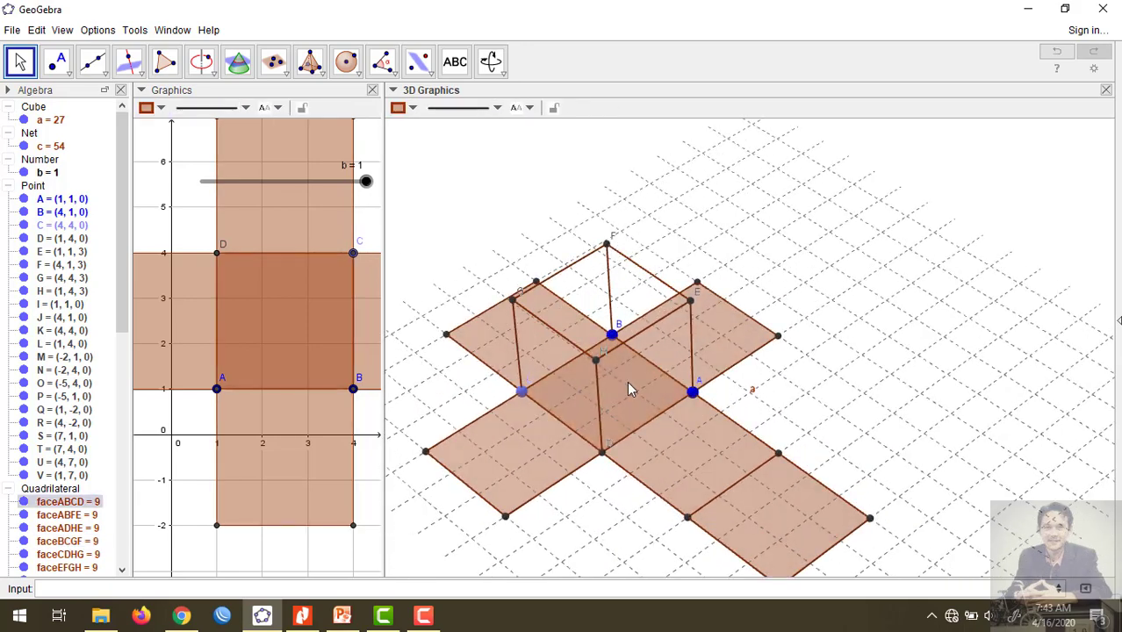
left_click(419, 106)
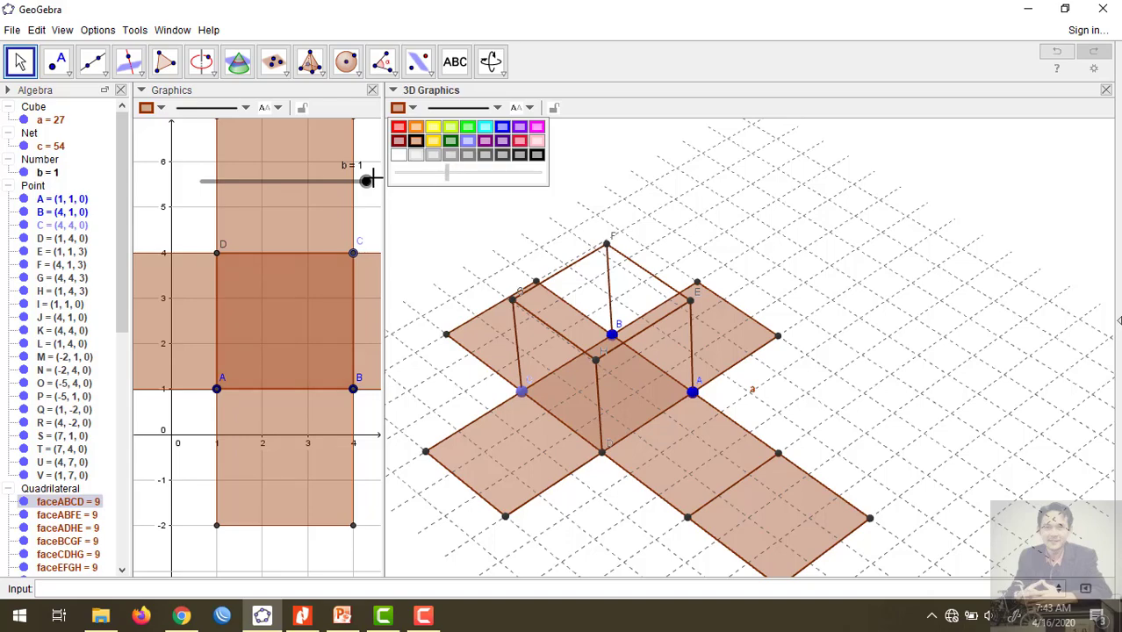
left_click_drag(370, 180, 337, 192)
left_click(878, 323)
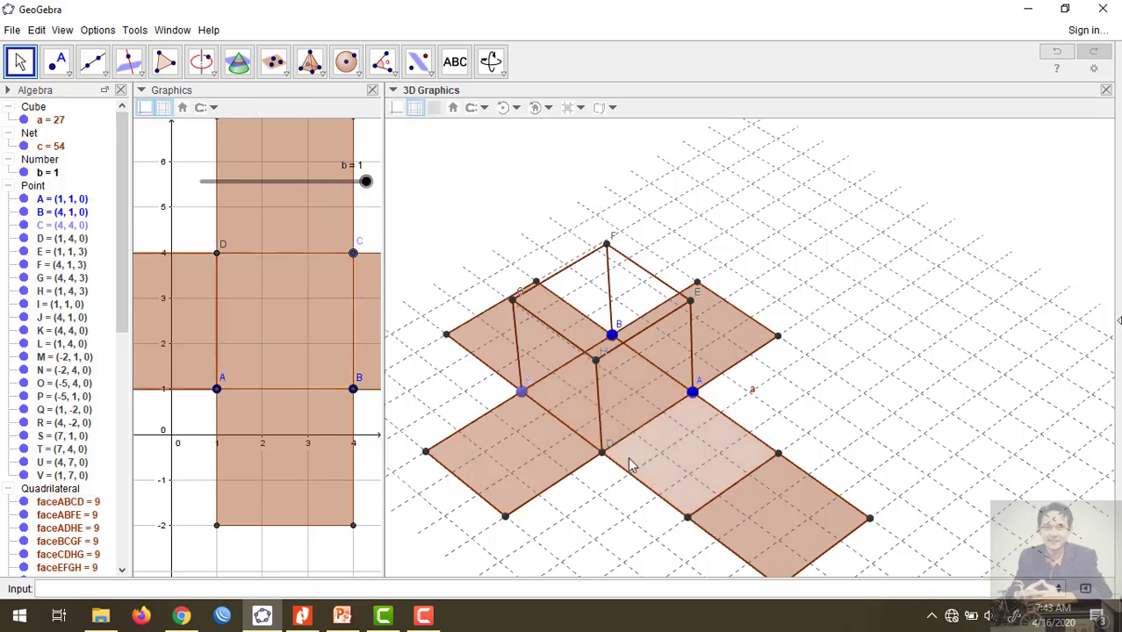
Fold the net closed by setting slider b to 0, and review the slider's interval and animation properties.
left_click_drag(568, 513, 795, 506)
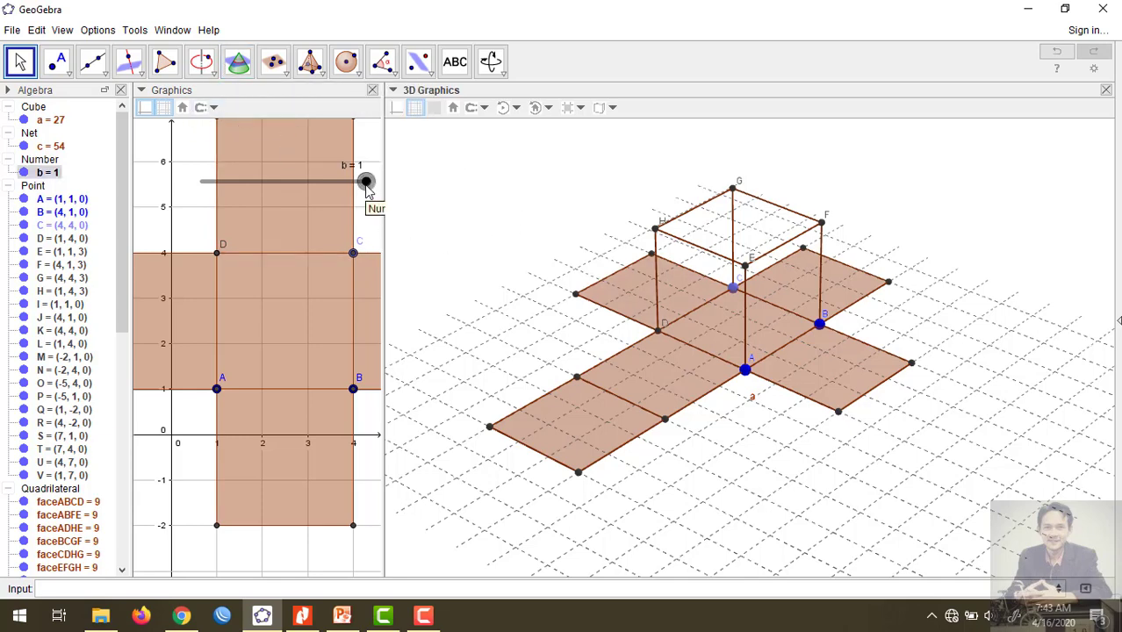
left_click_drag(366, 182, 167, 196)
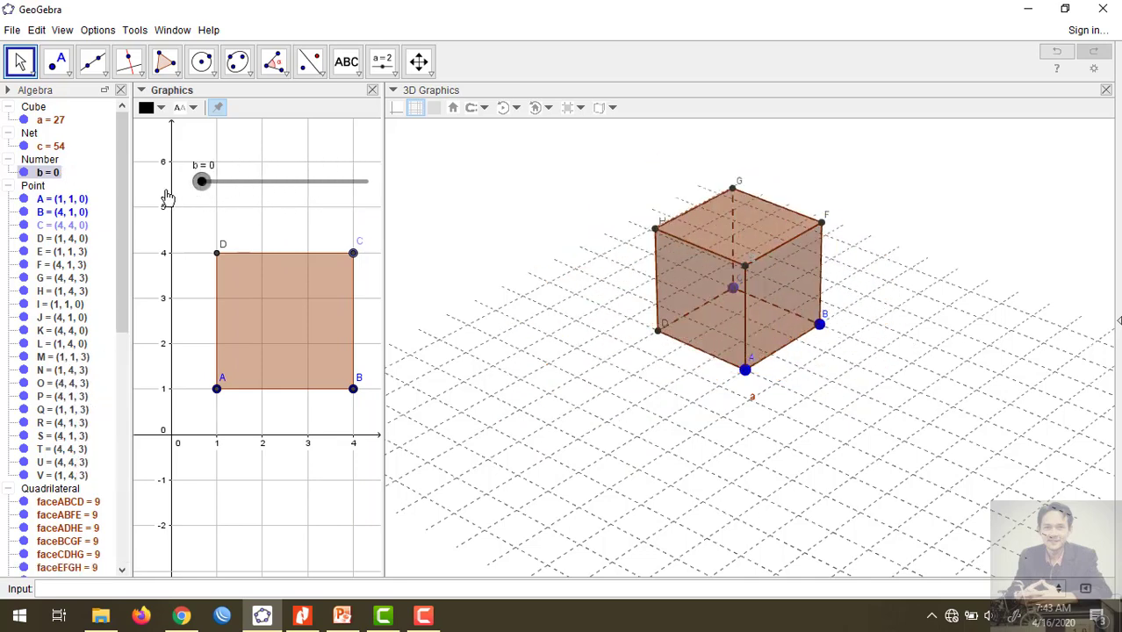
right_click(229, 182)
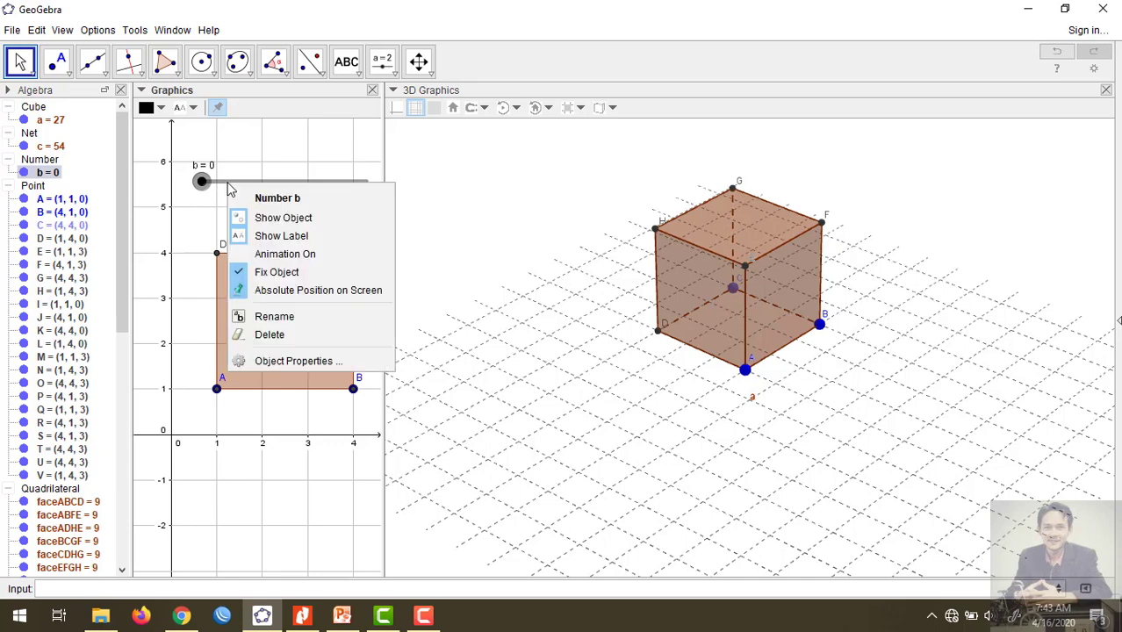
left_click(316, 369)
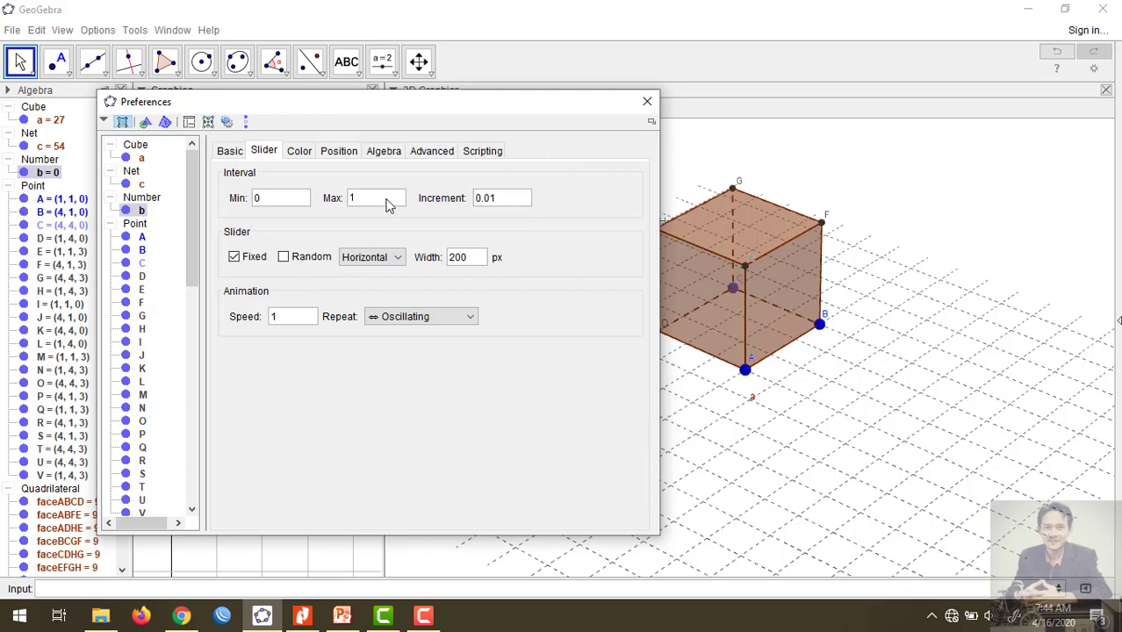
left_click(647, 101)
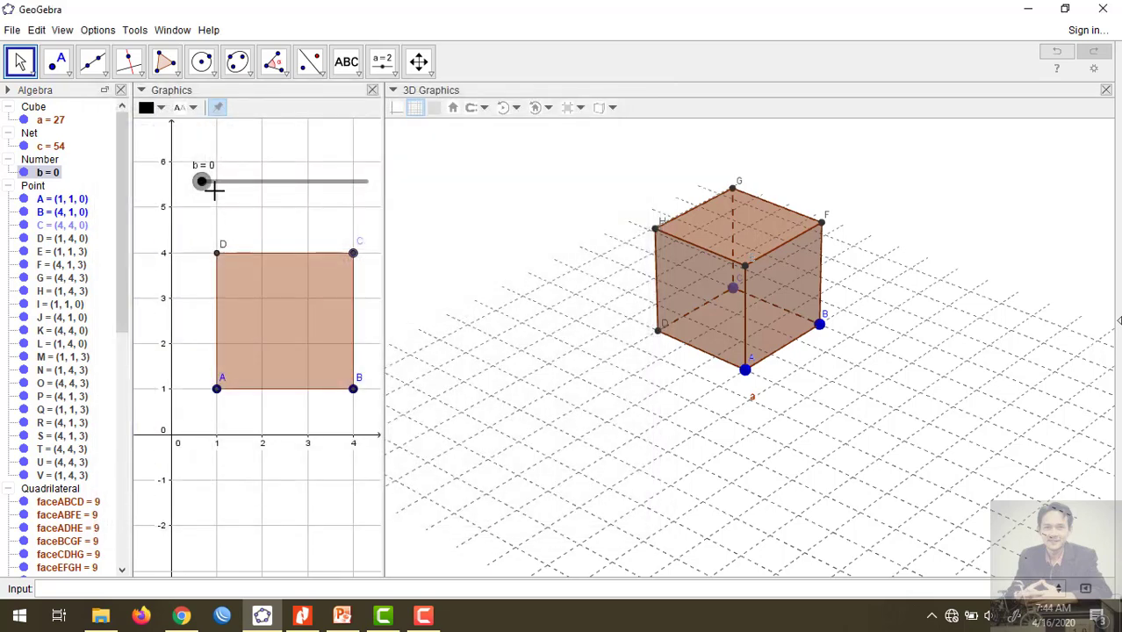
Partly unfold the net by setting slider b to 0.64, and spin the 3D view automatically with an adjusted rotation speed.
left_click_drag(202, 188, 309, 237)
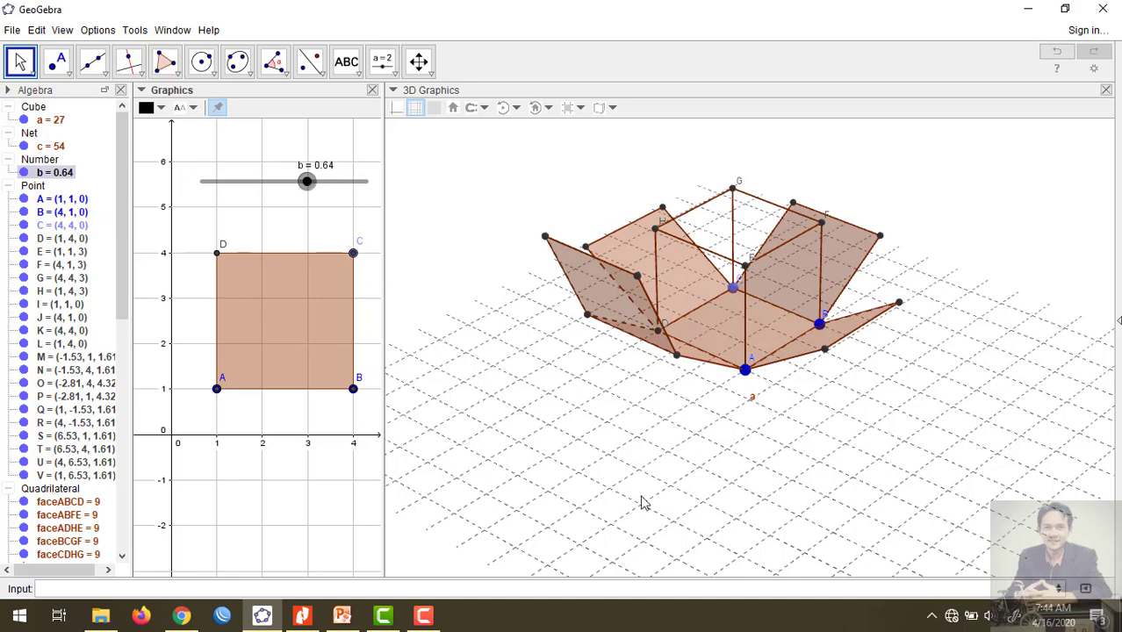
left_click_drag(623, 503, 590, 512)
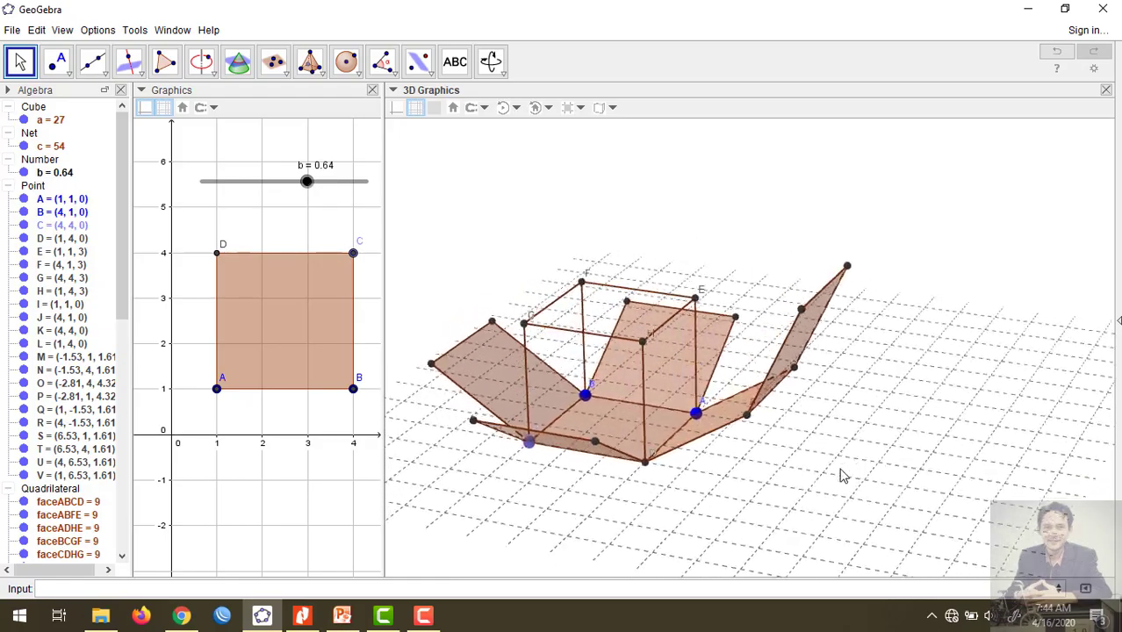
left_click(516, 108)
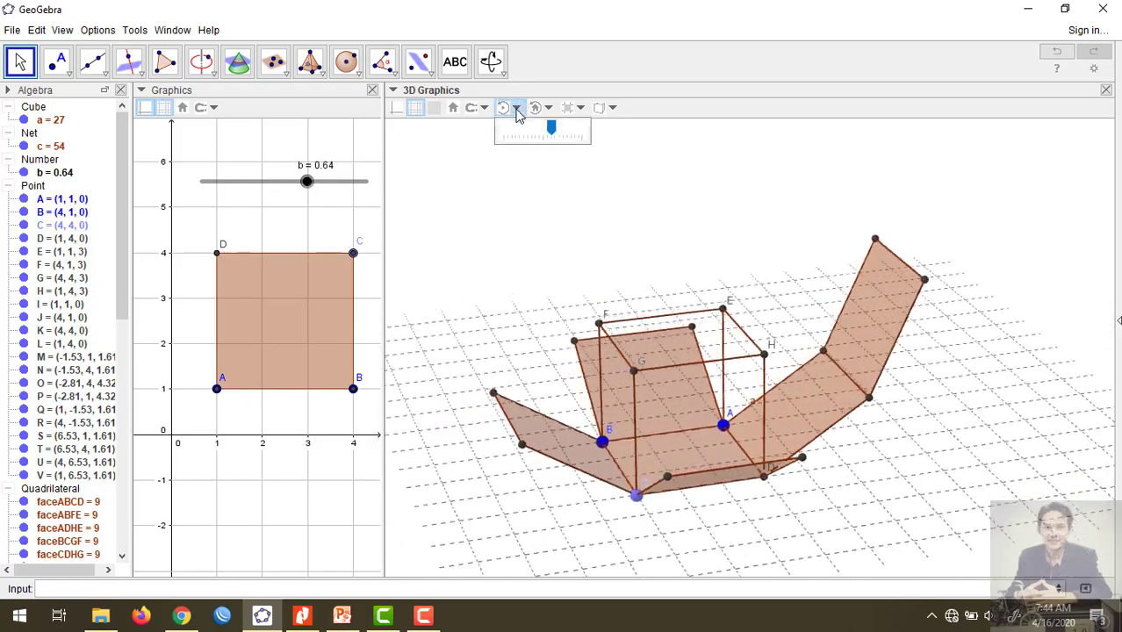
mouse_move(552, 130)
left_mouse_down()
mouse_move(514, 140)
mouse_move(509, 132)
mouse_move(537, 127)
left_mouse_up()
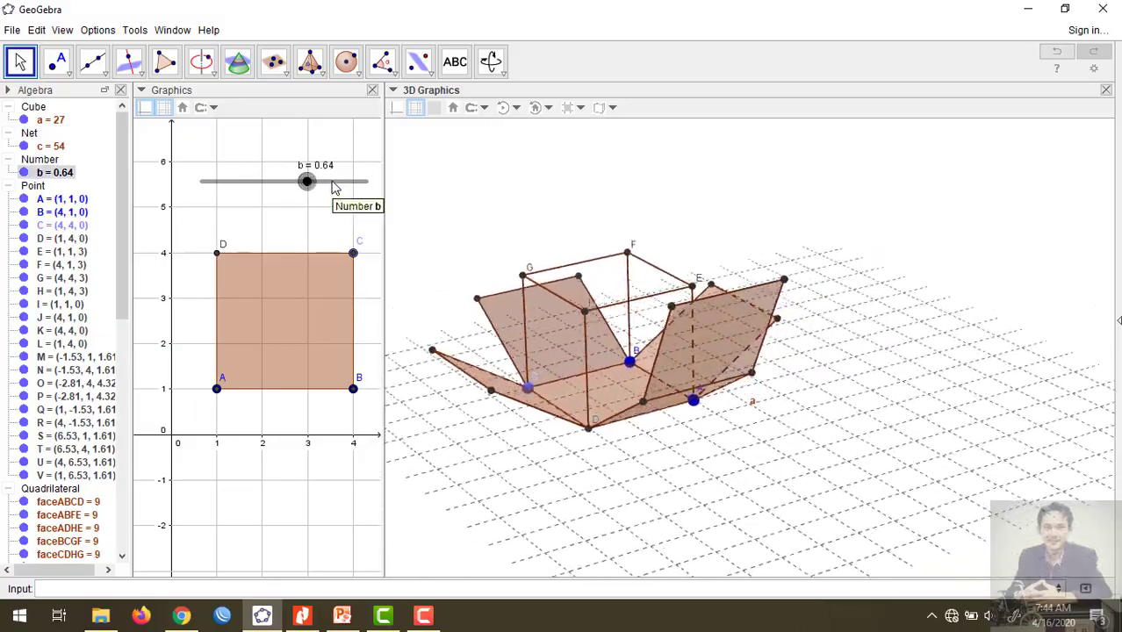
Play the animation of slider b to fold and unfold the net, and switch the animation off.
right_click(334, 187)
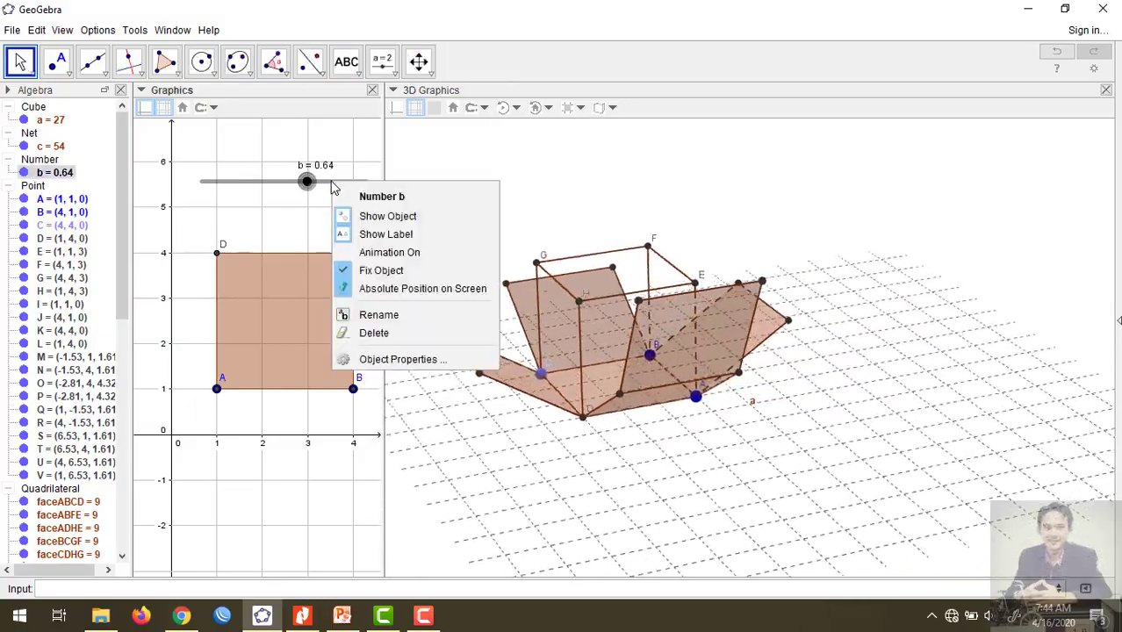
left_click(390, 252)
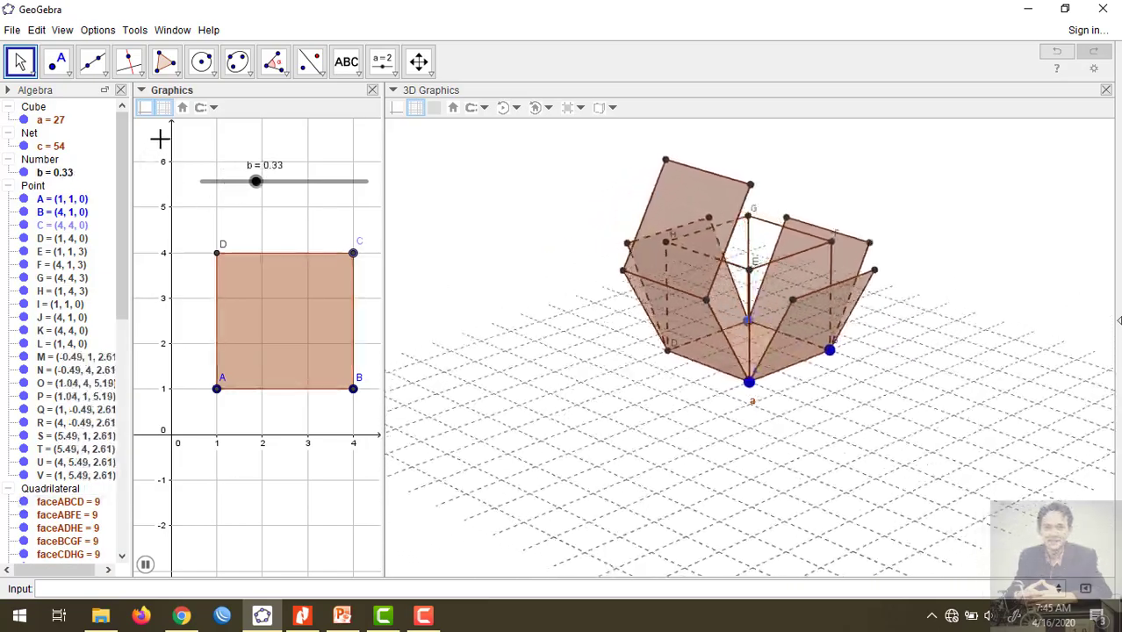
right_click(295, 190)
left_click(332, 258)
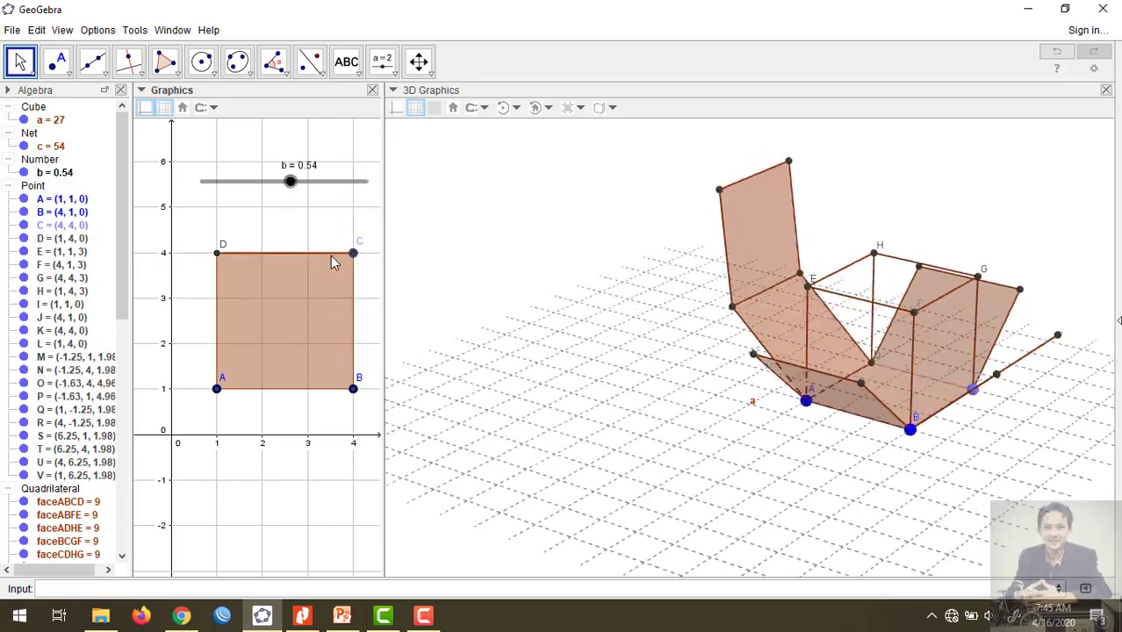
Stop the automatic rotation of the 3D view and close the 3D Graphics view.
left_click(602, 413)
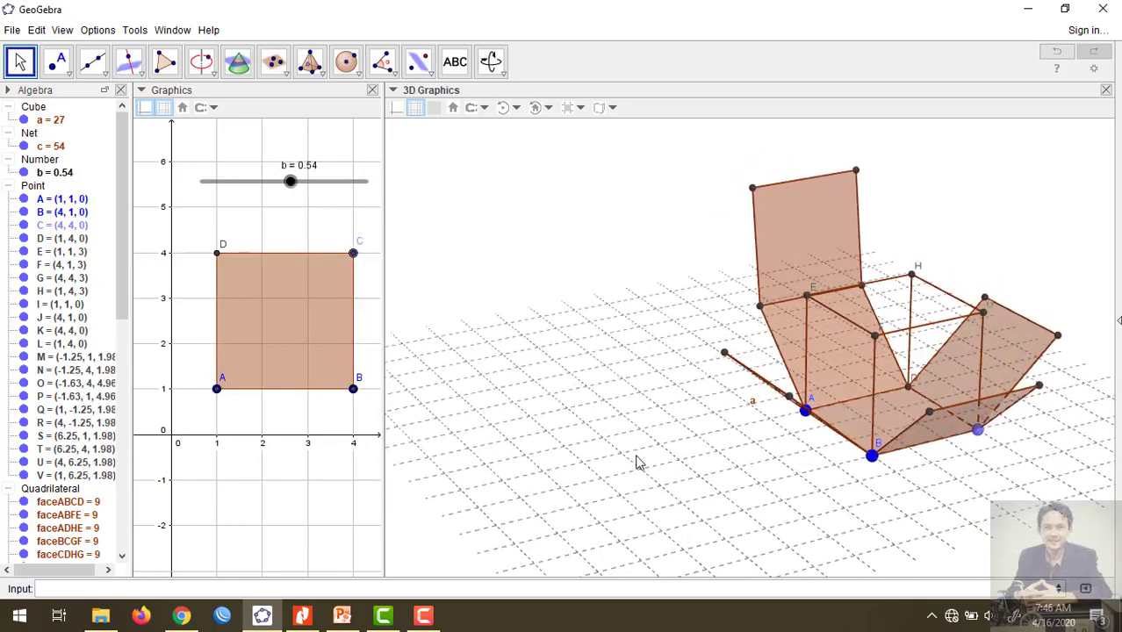
left_click_drag(637, 462, 737, 477)
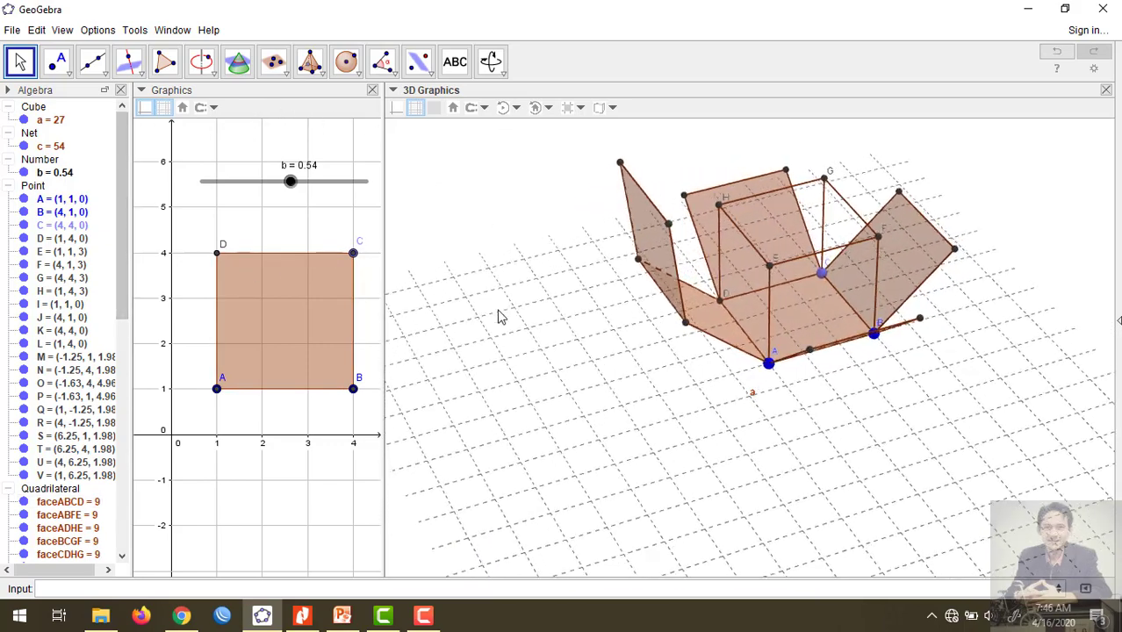
left_click(1106, 90)
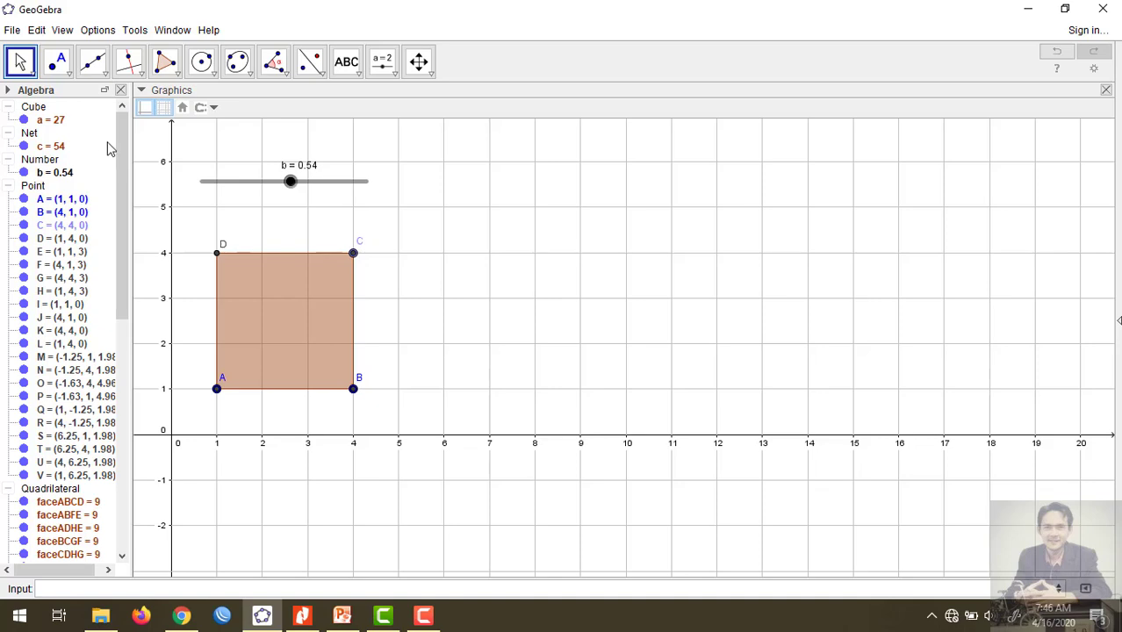
Delete all objects of the construction, leaving an empty 2D Graphics view.
key("ctrl+a")
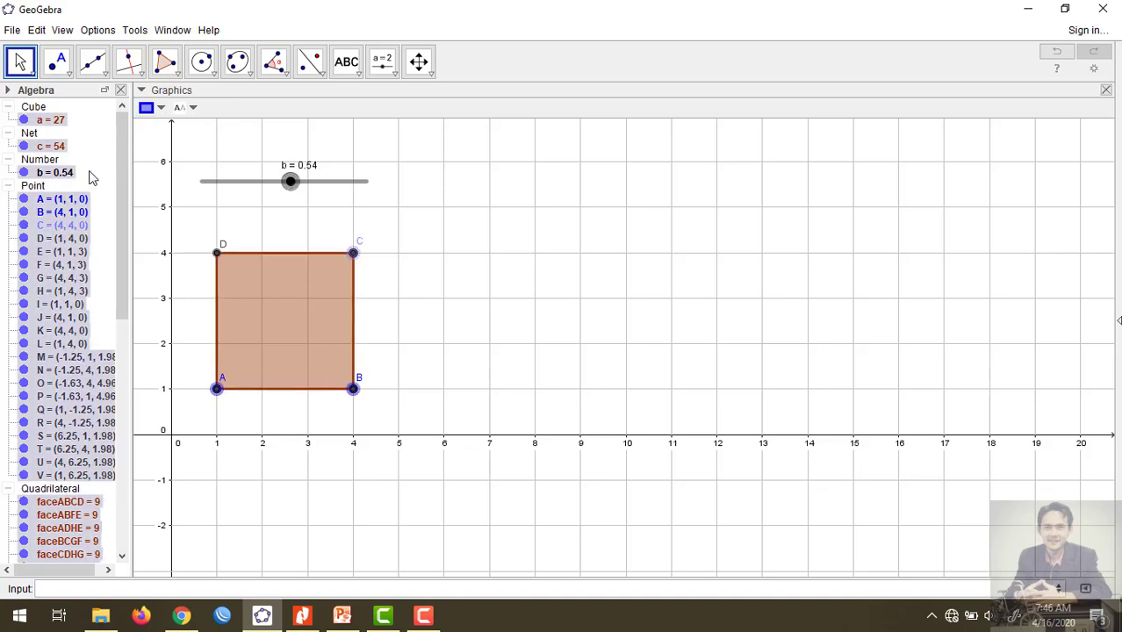
key("Delete")
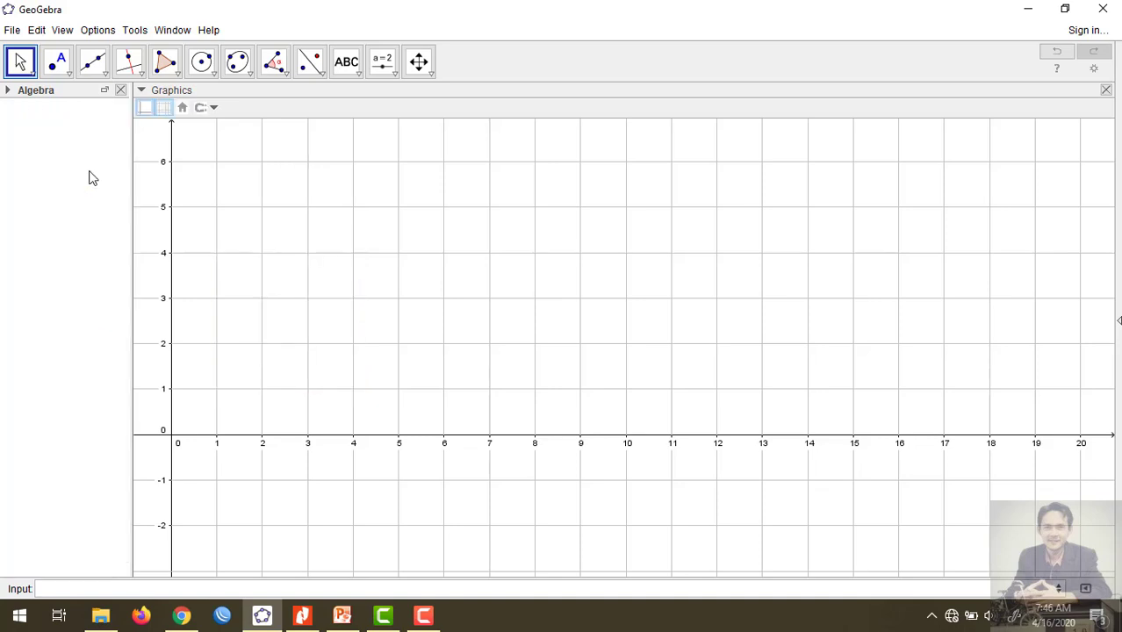
left_click_drag(226, 348, 346, 296)
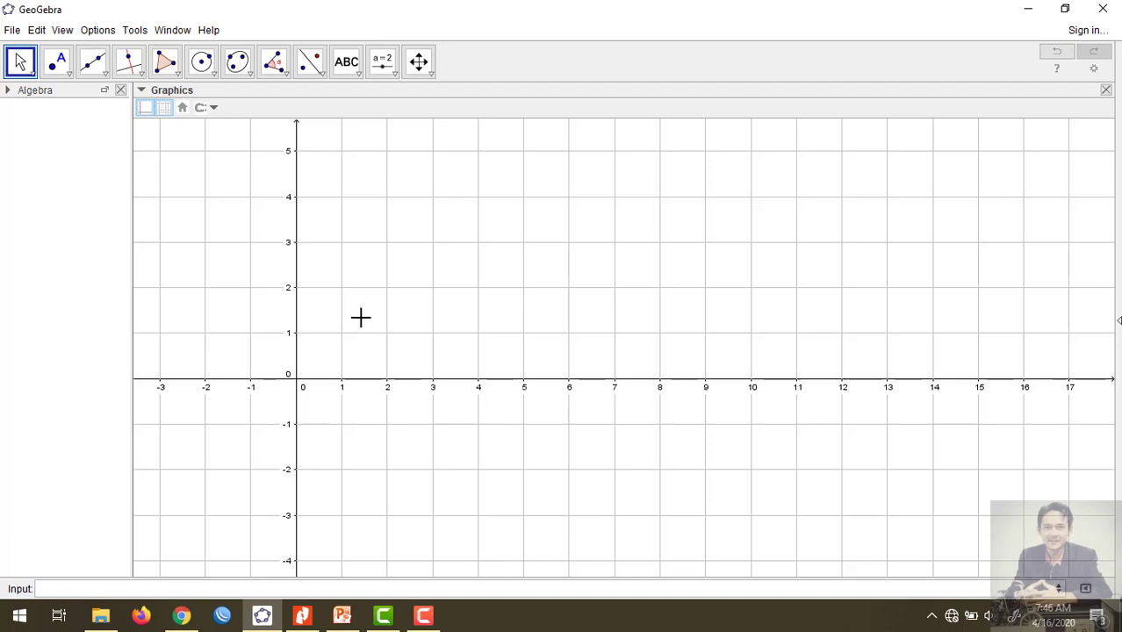
Place three free points in the 2D view: A at (1, 1), B at (0, -3) and C at (5, -3).
left_click_drag(361, 317, 400, 335)
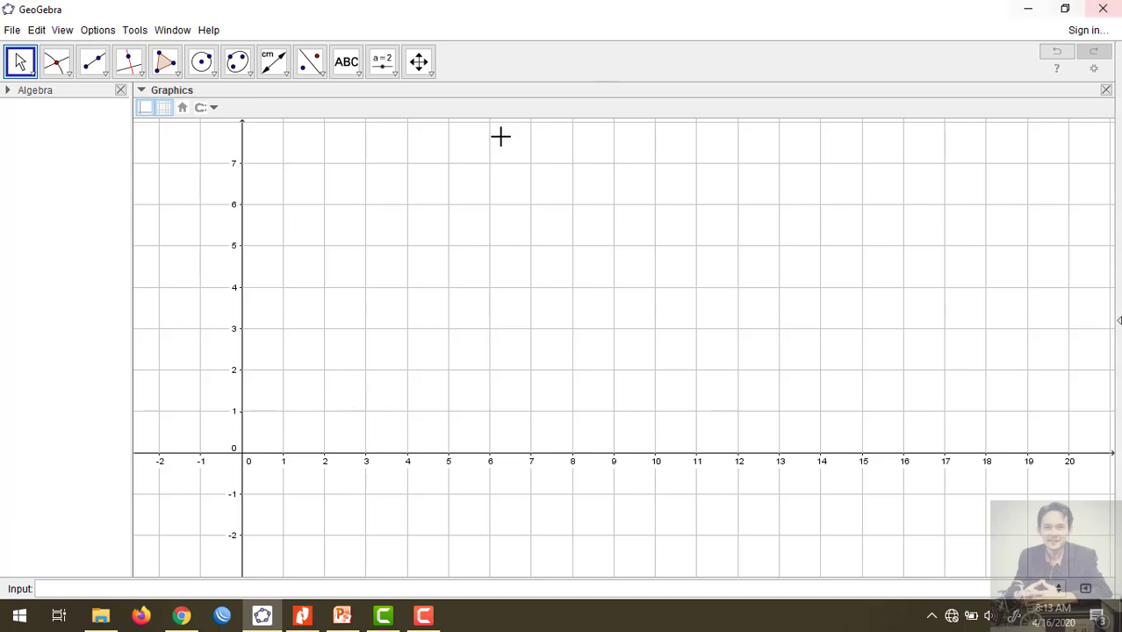
left_click(70, 75)
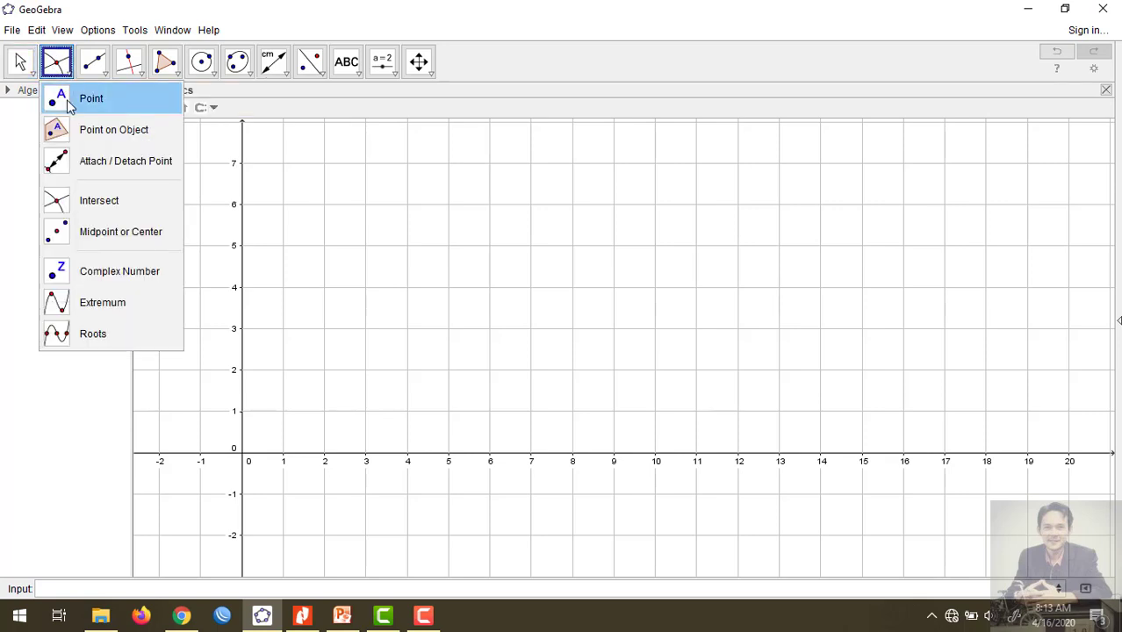
left_click(83, 98)
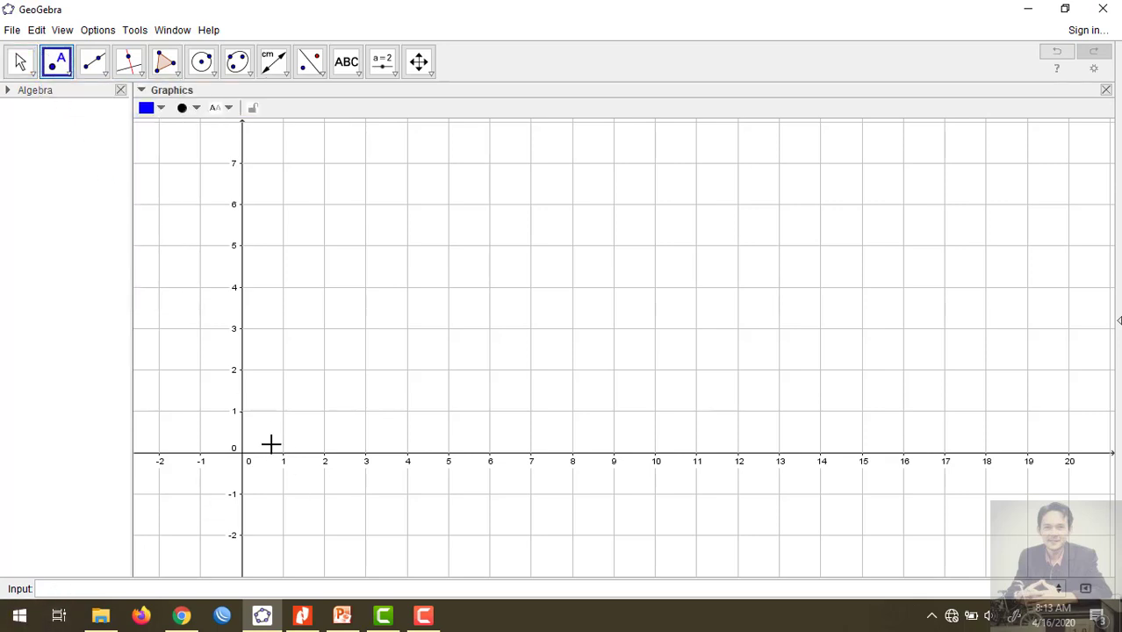
left_click(283, 412)
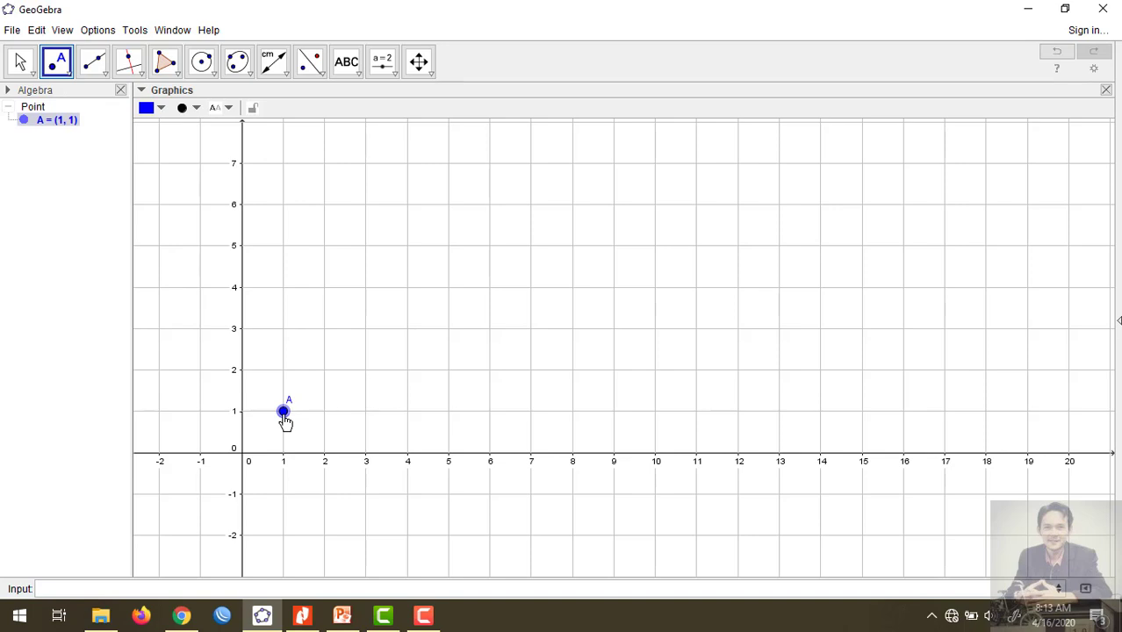
left_click(20, 63)
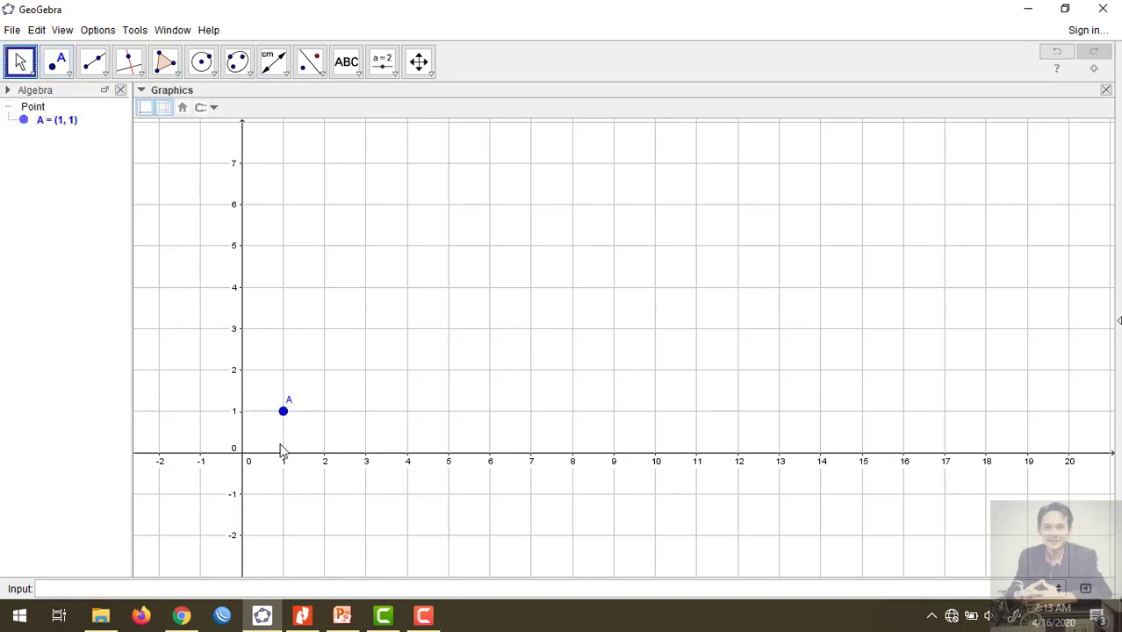
left_click_drag(296, 505, 289, 401)
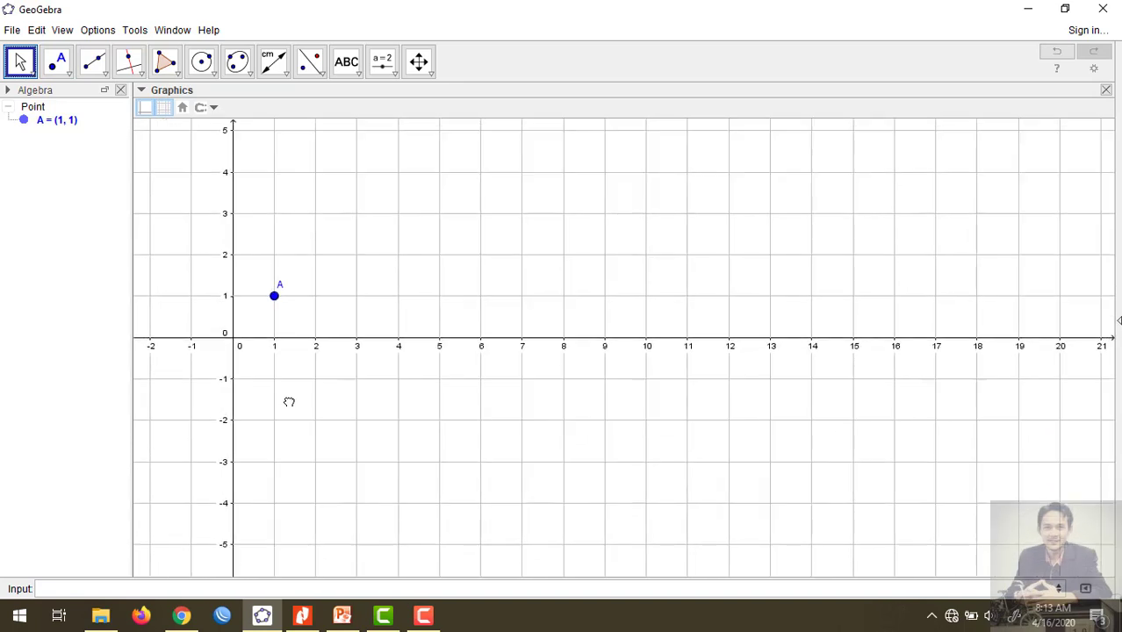
left_click(56, 64)
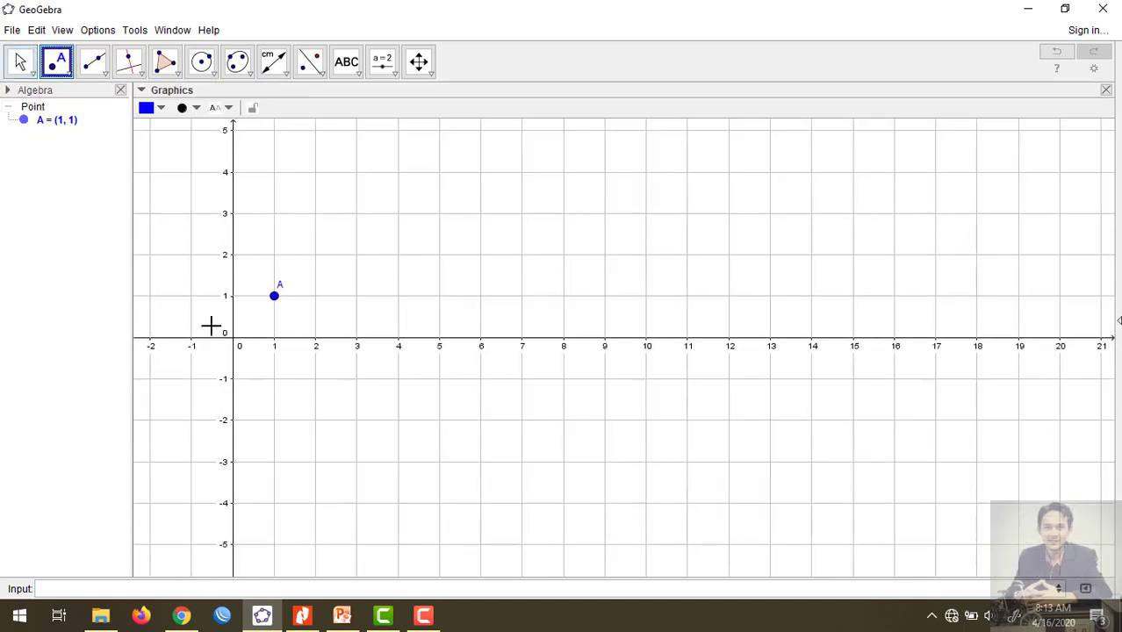
left_click(233, 462)
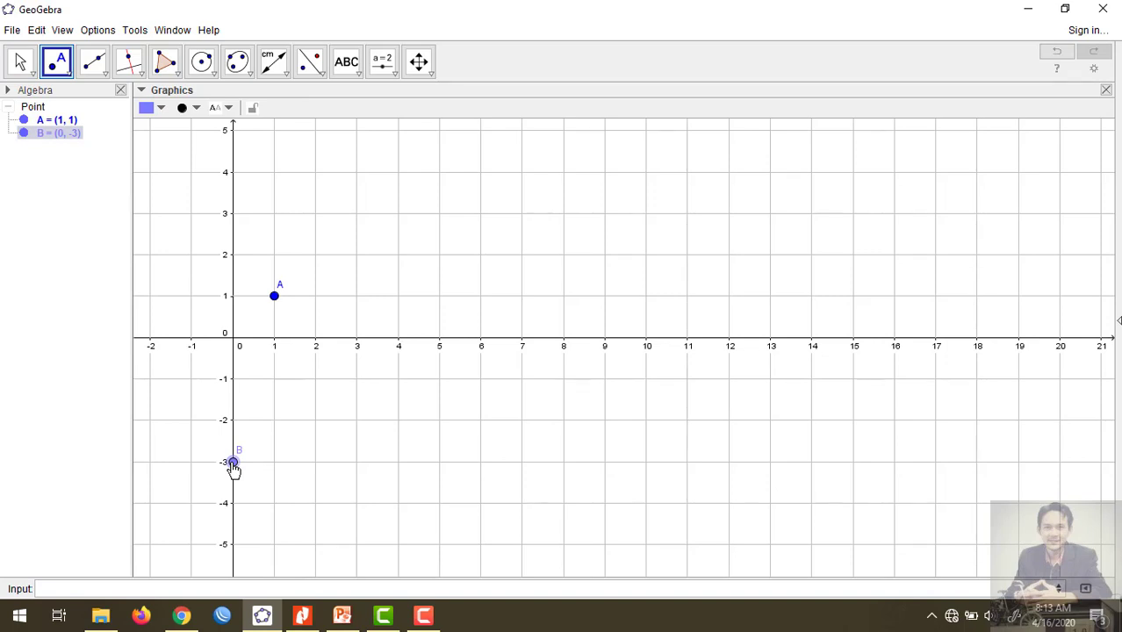
left_click(439, 461)
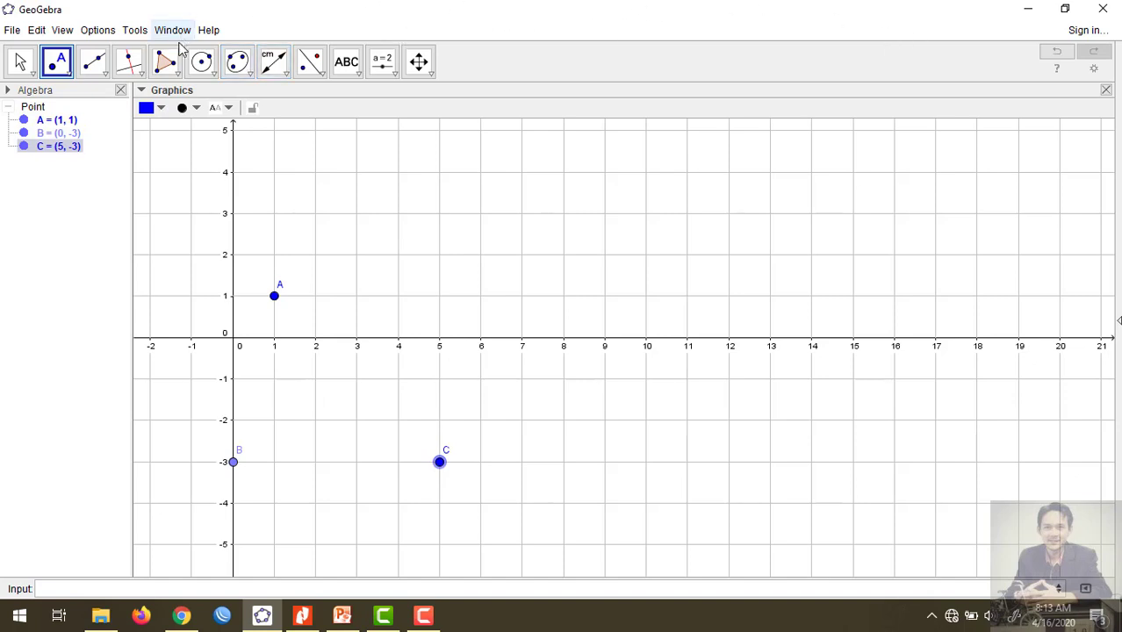
Draw the triangle ABC as a polygon through the three existing points.
left_click(165, 62)
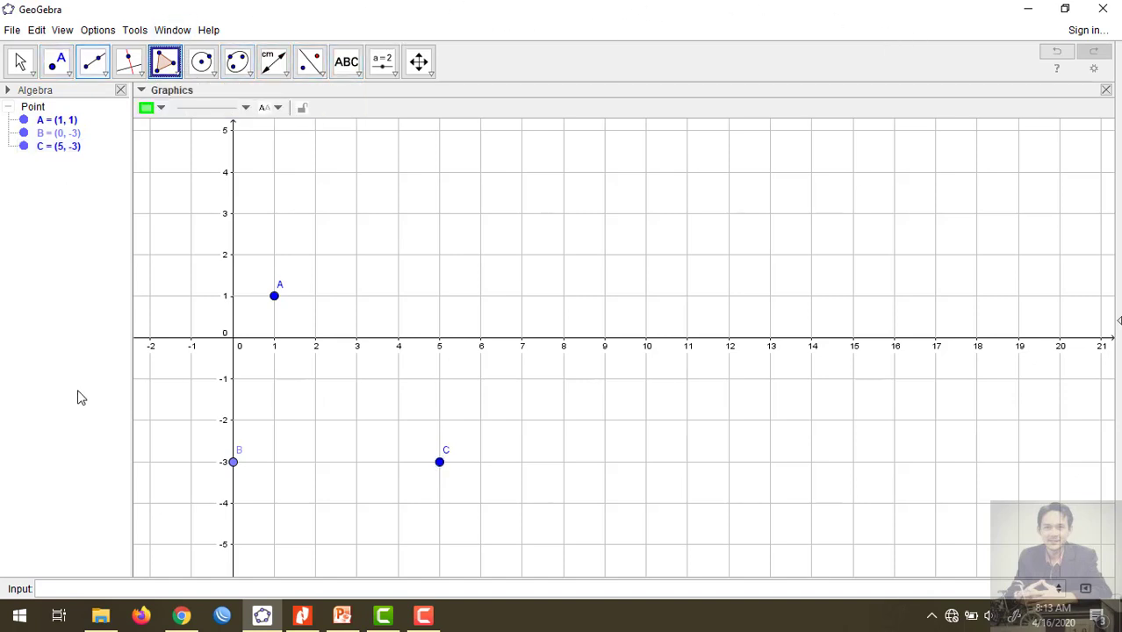
left_click(274, 296)
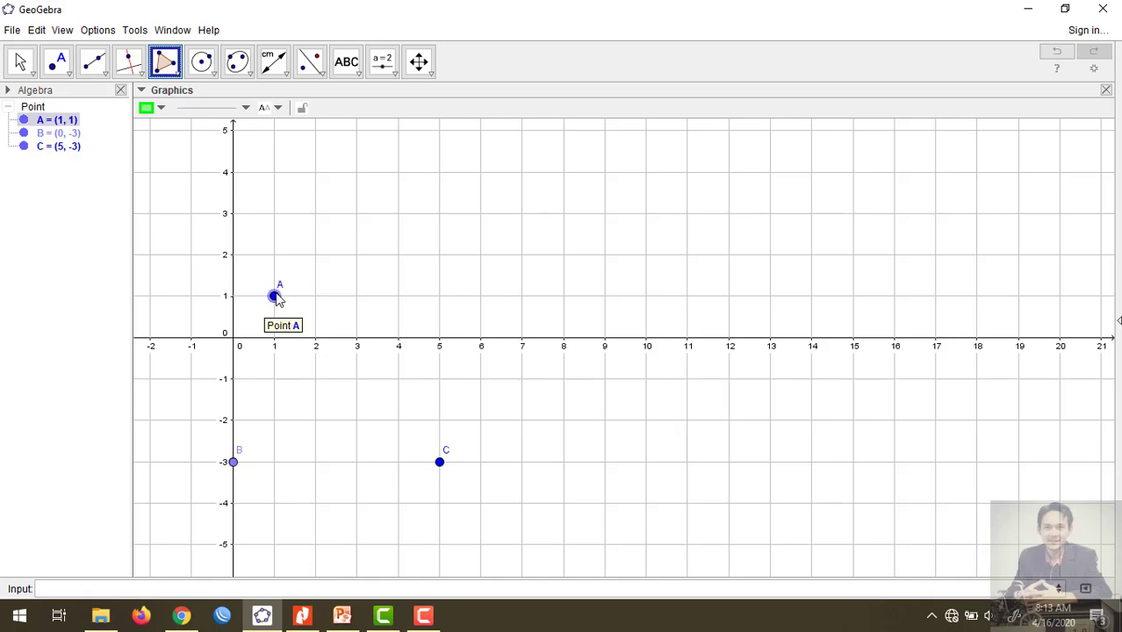
left_click(234, 461)
left_click(440, 461)
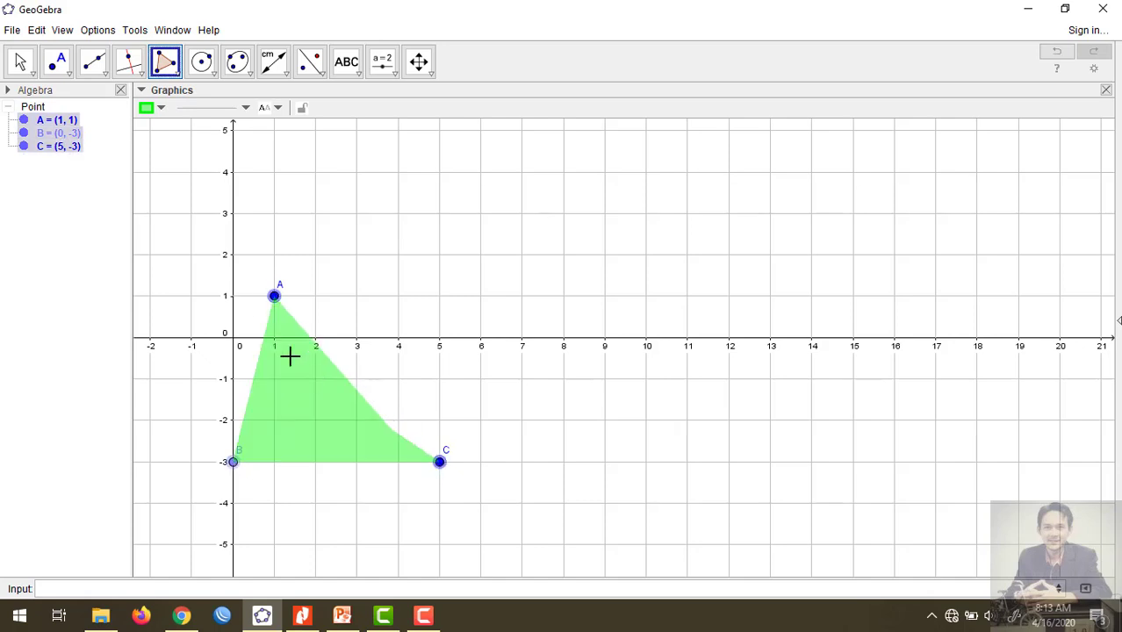
left_click(275, 298)
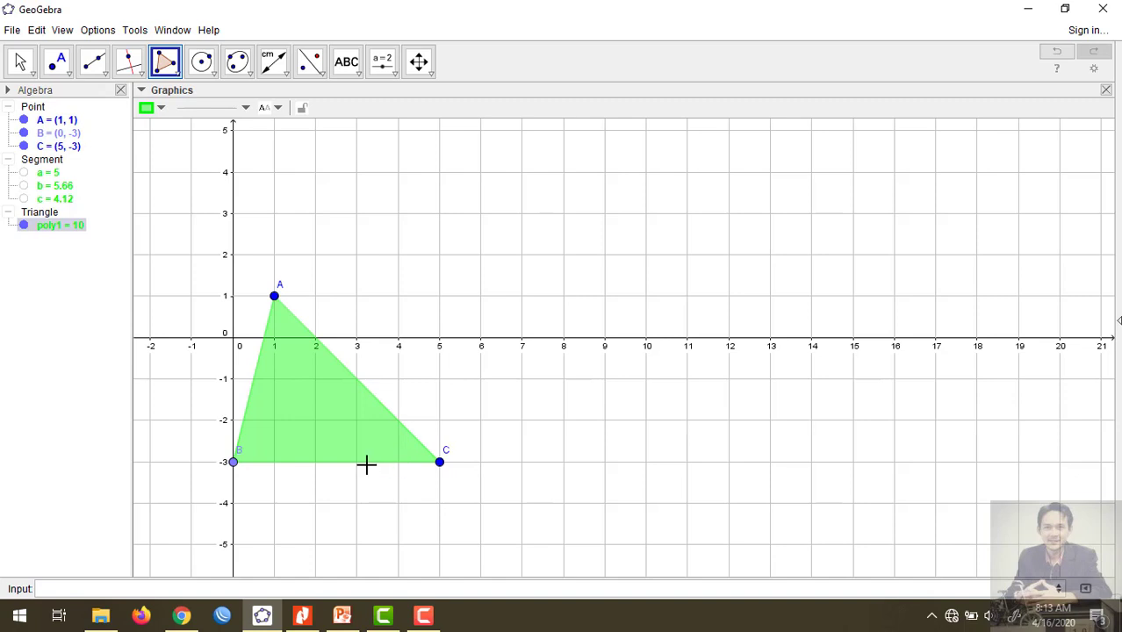
Place points D at (7, -3) and E at (12, -3), and draw a ray from D through E.
left_click(57, 63)
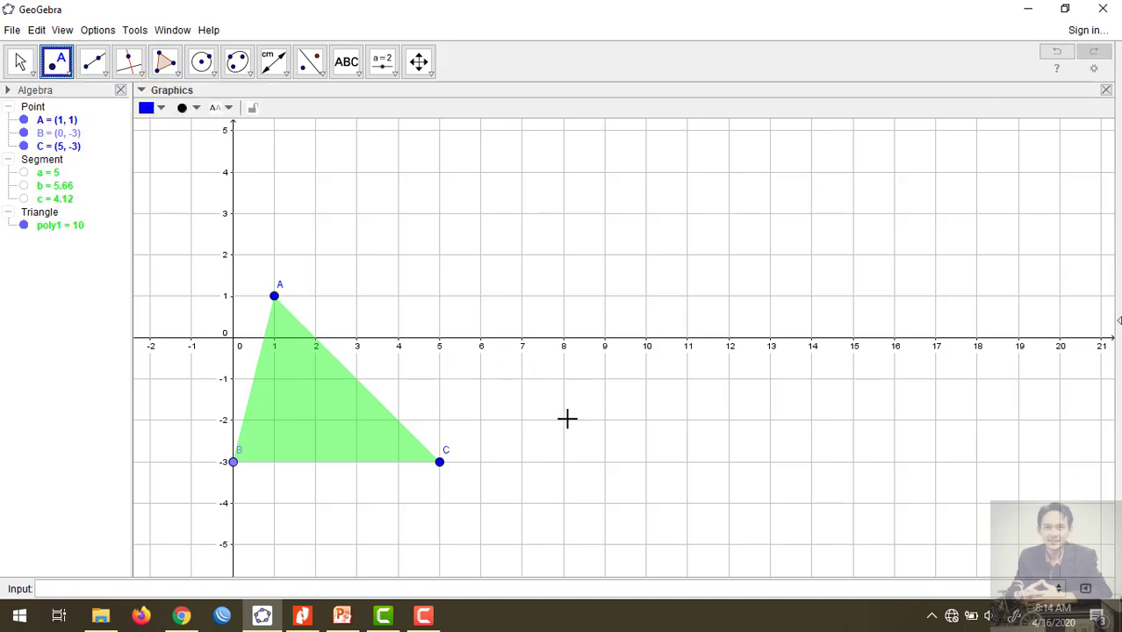
left_click(522, 462)
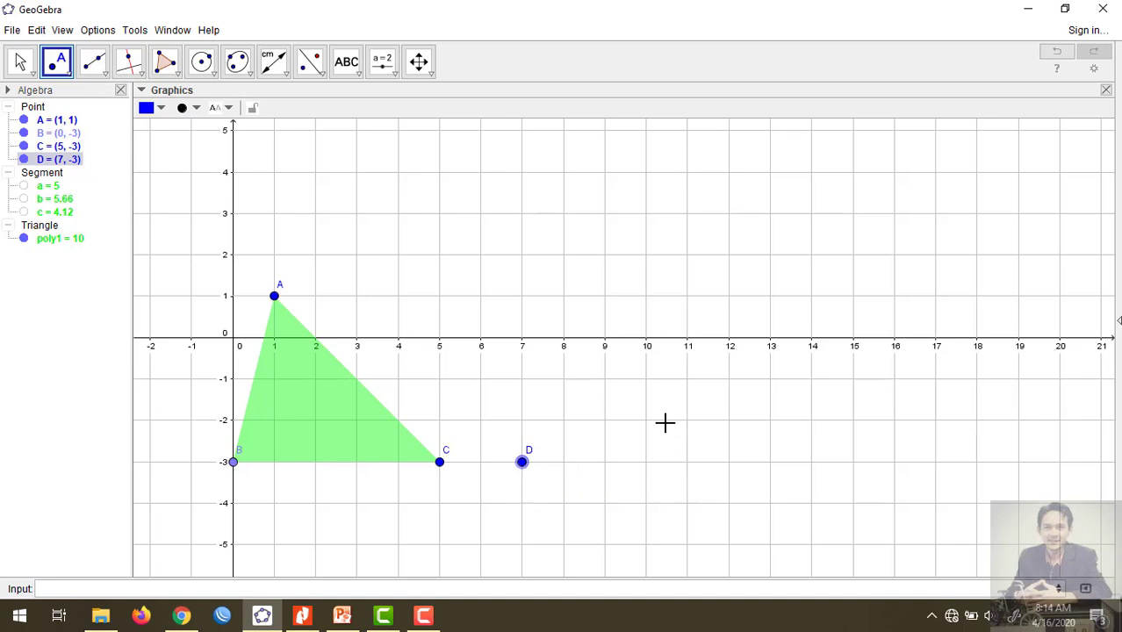
left_click(729, 462)
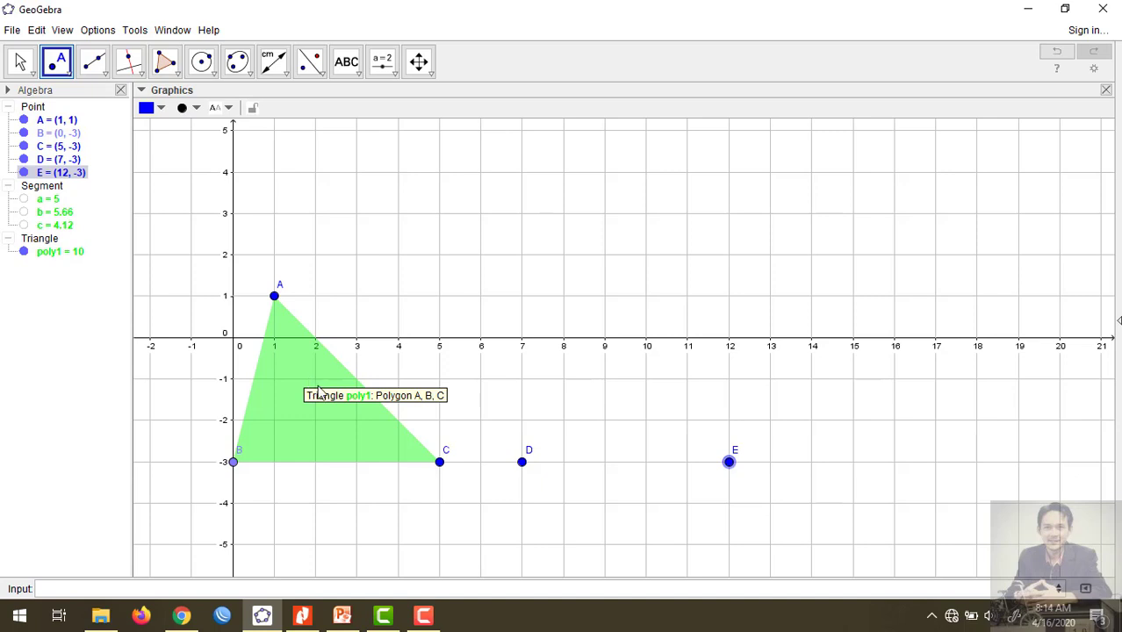
left_click(104, 77)
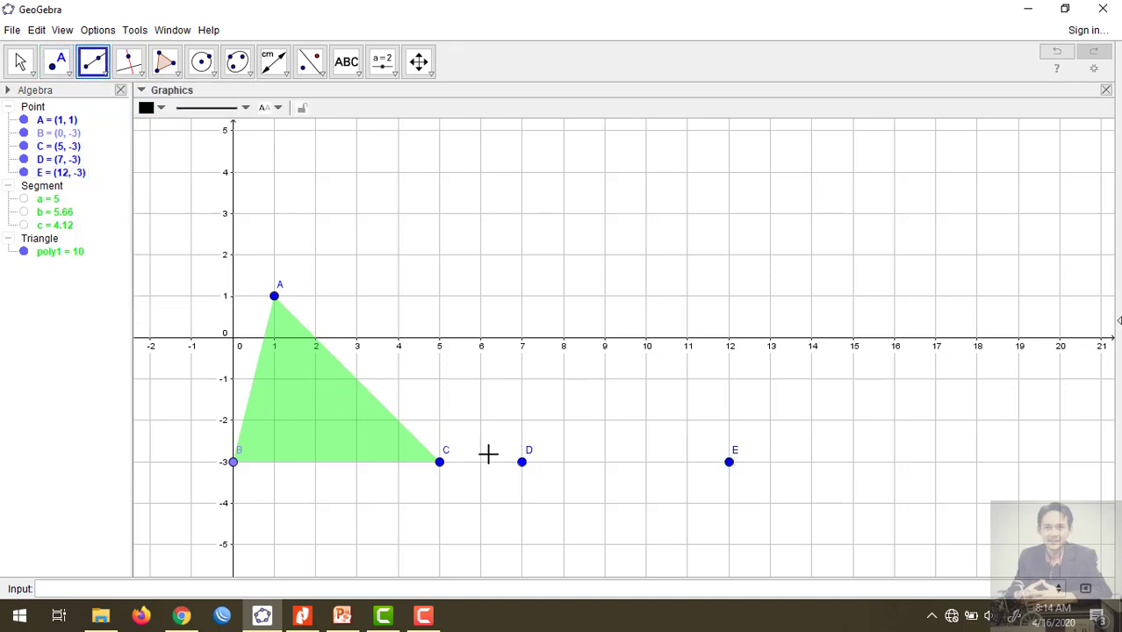
left_click(522, 463)
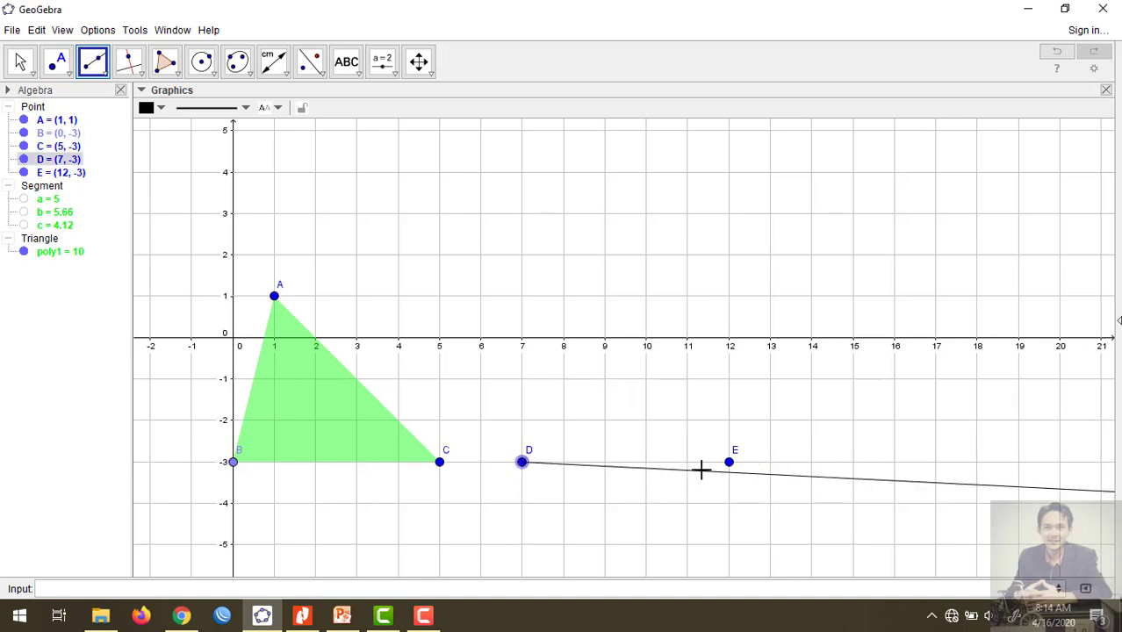
left_click(729, 463)
left_click(729, 462)
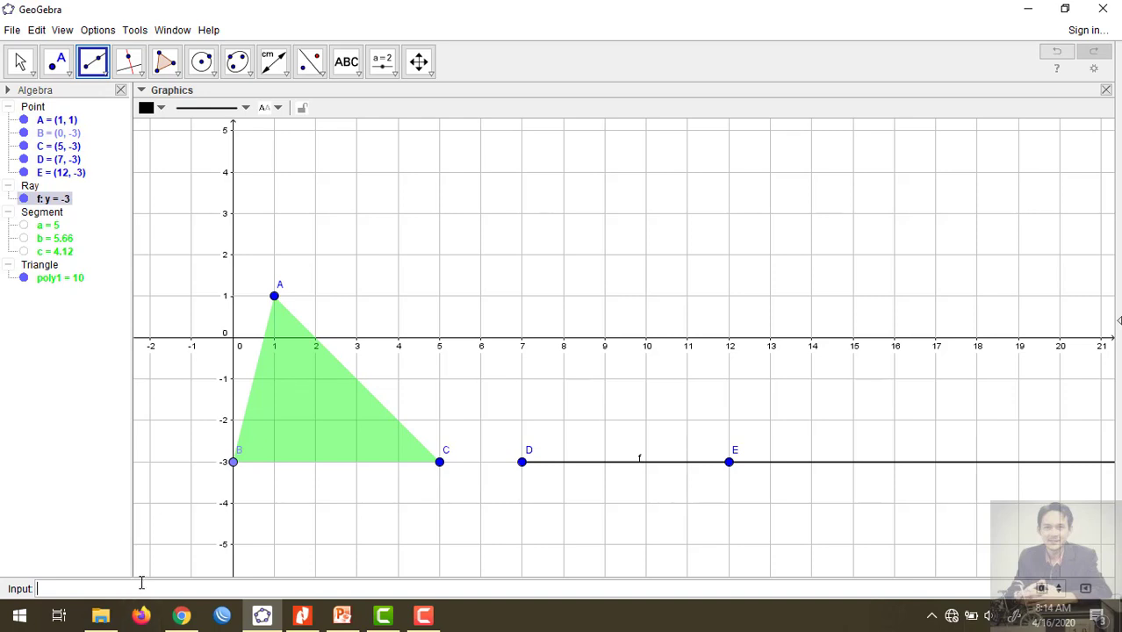
Create a circle centred at D with the triangle's side a as radius, using the command Circle[D, a].
type("i")
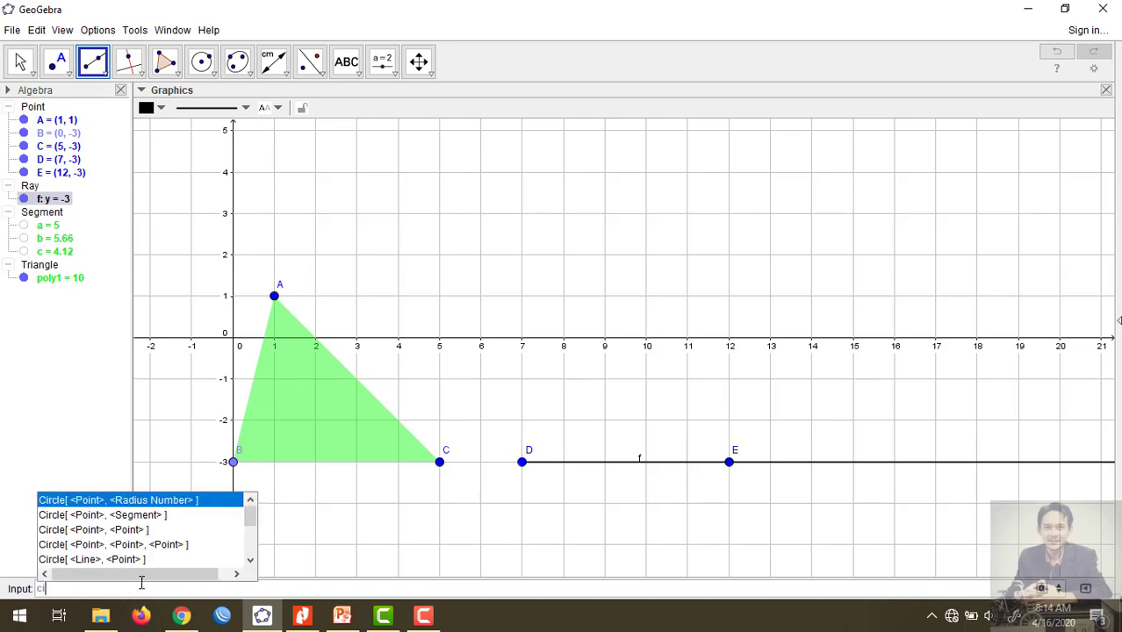
left_click(119, 500)
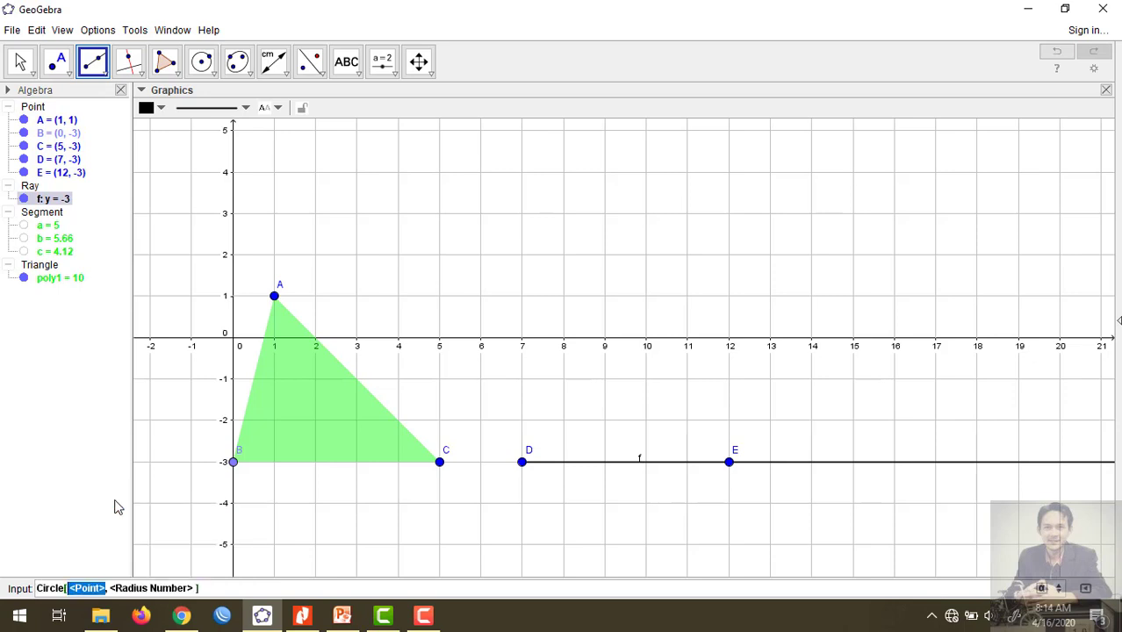
type("D")
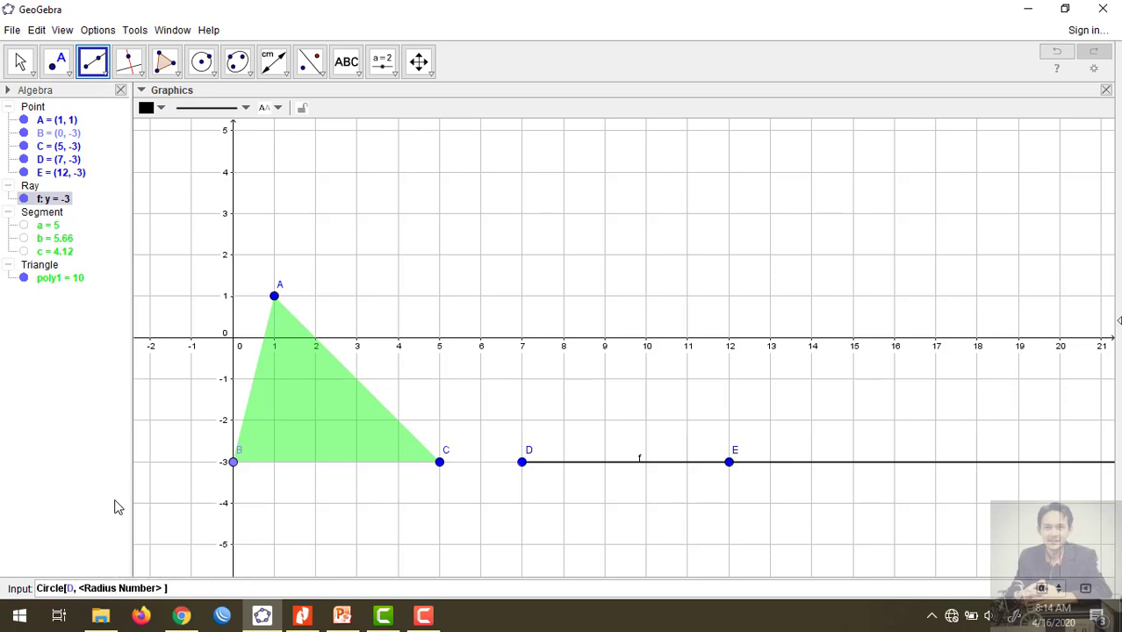
key("Tab")
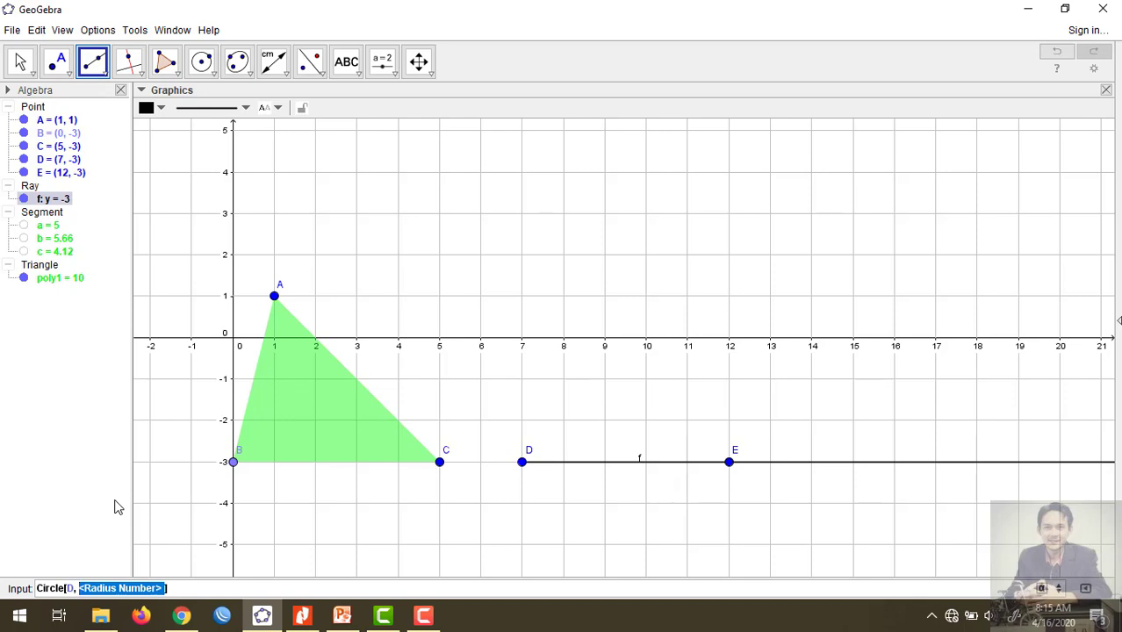
type("a")
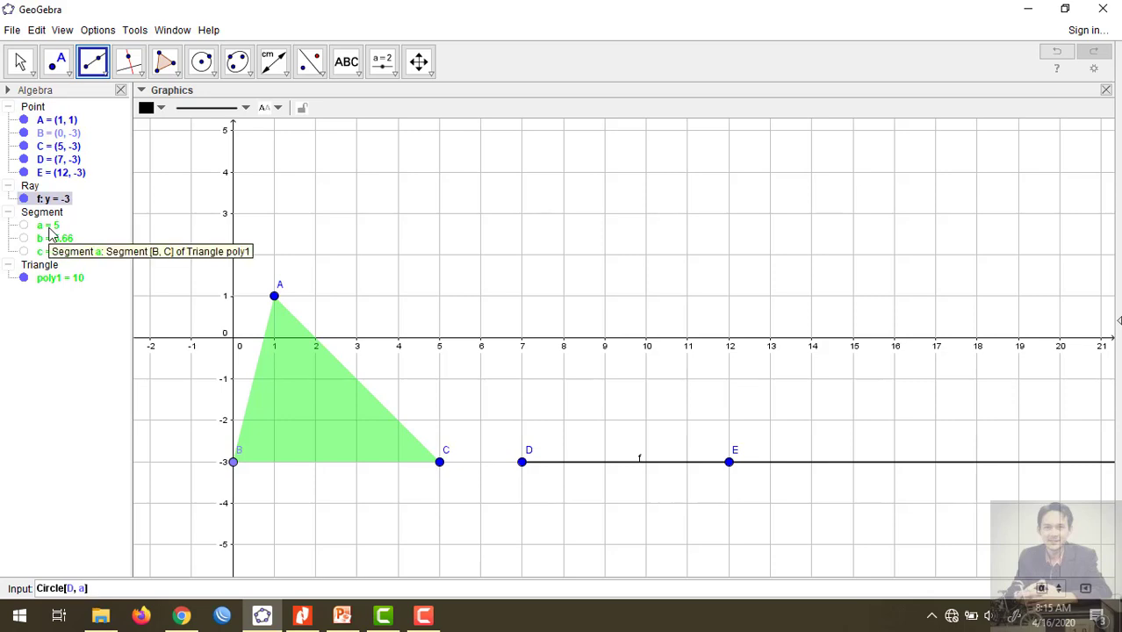
key("Return")
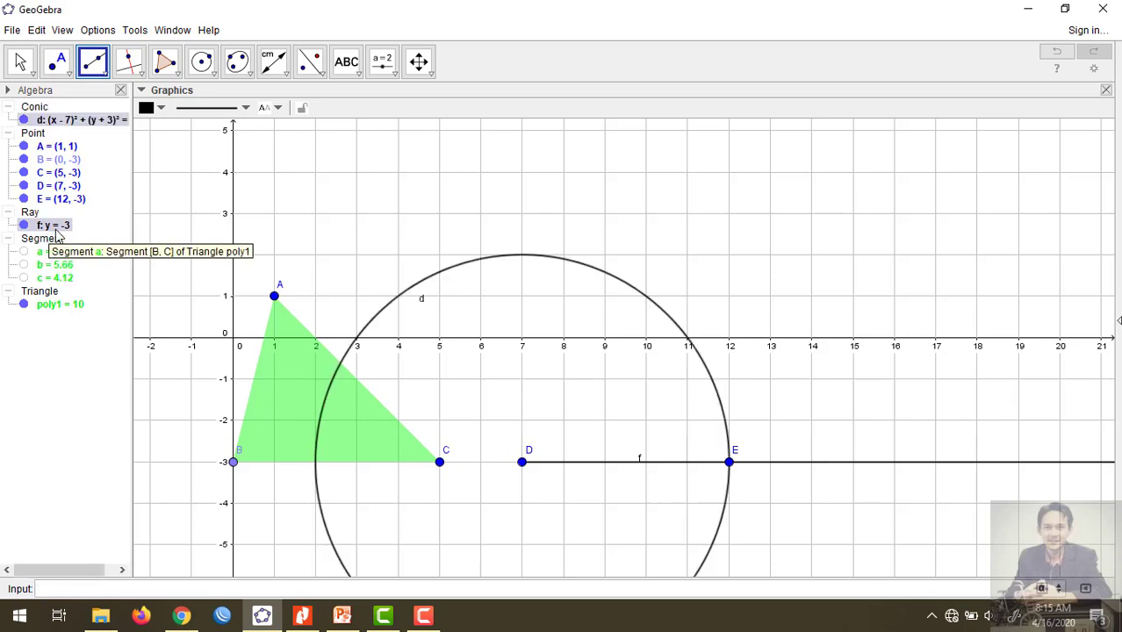
Hide the coordinate axes of the 2D view, keeping the grid.
left_click(20, 62)
left_click_drag(516, 521, 533, 396)
left_click_drag(589, 422, 583, 441)
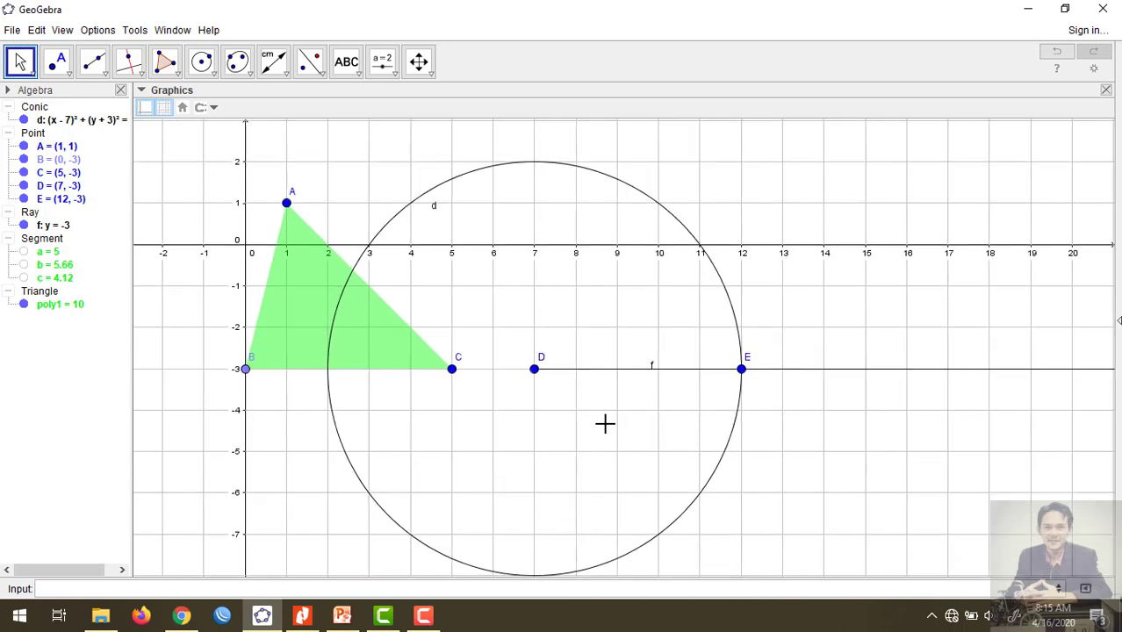
left_click(147, 111)
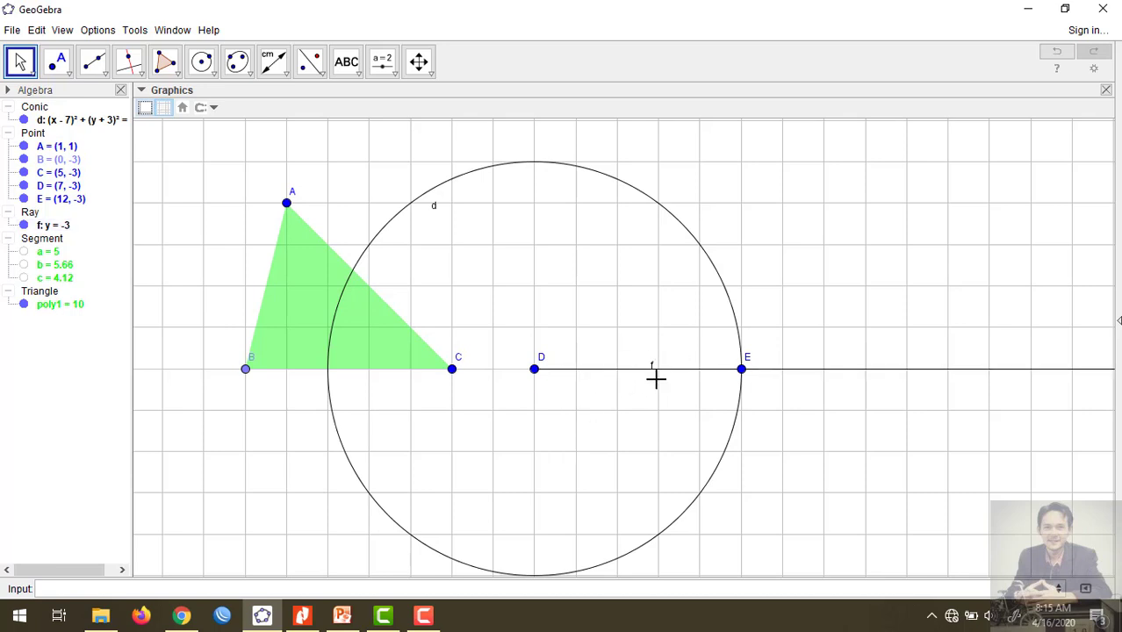
Mark the intersection of circle d and ray f, and move point E along the ray to (15, -3).
left_click(102, 78)
mouse_move(129, 74)
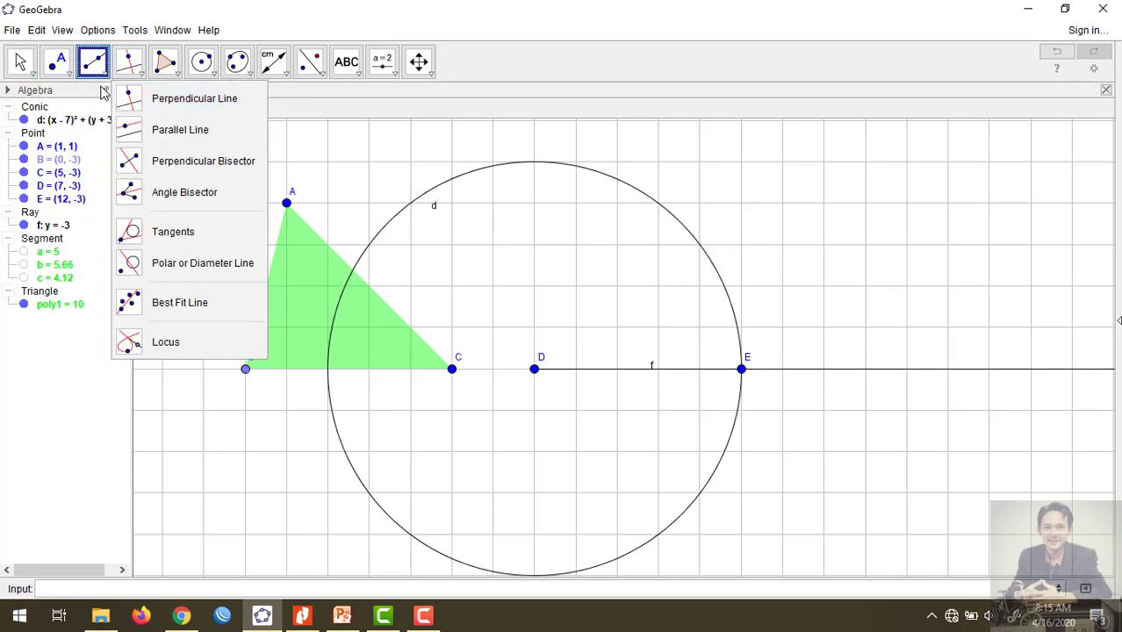
mouse_move(57, 75)
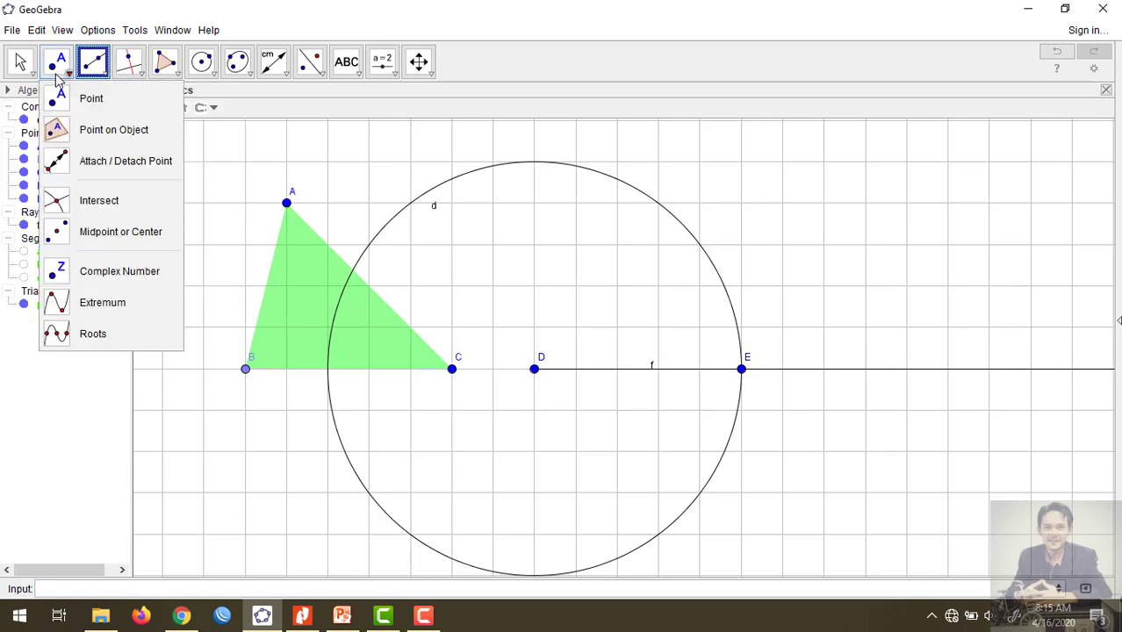
left_click(76, 201)
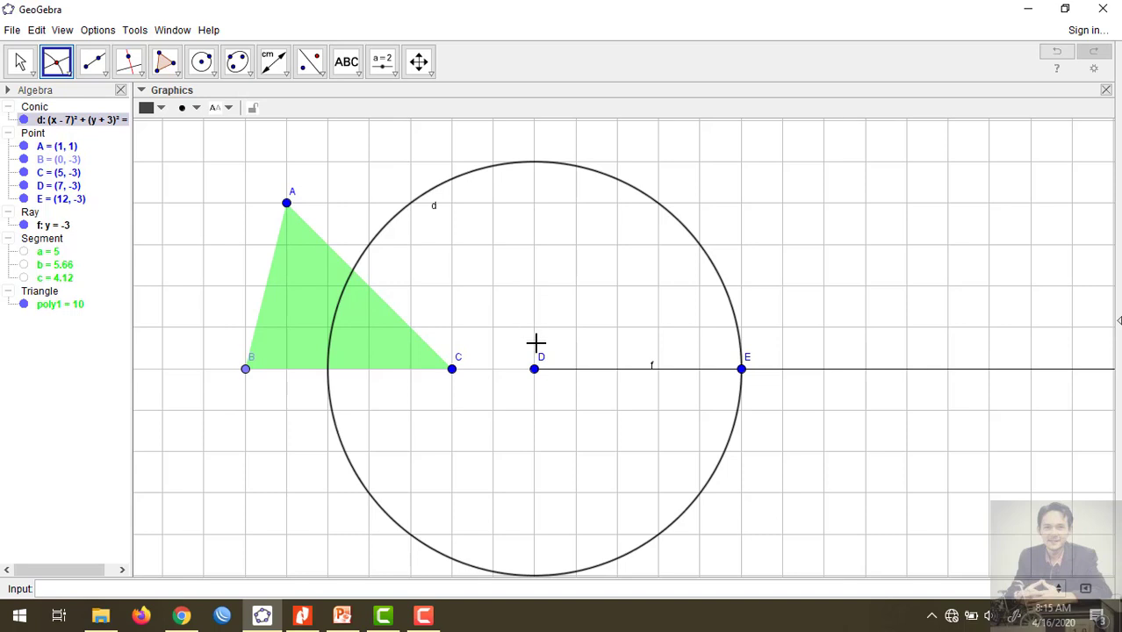
left_click(616, 370)
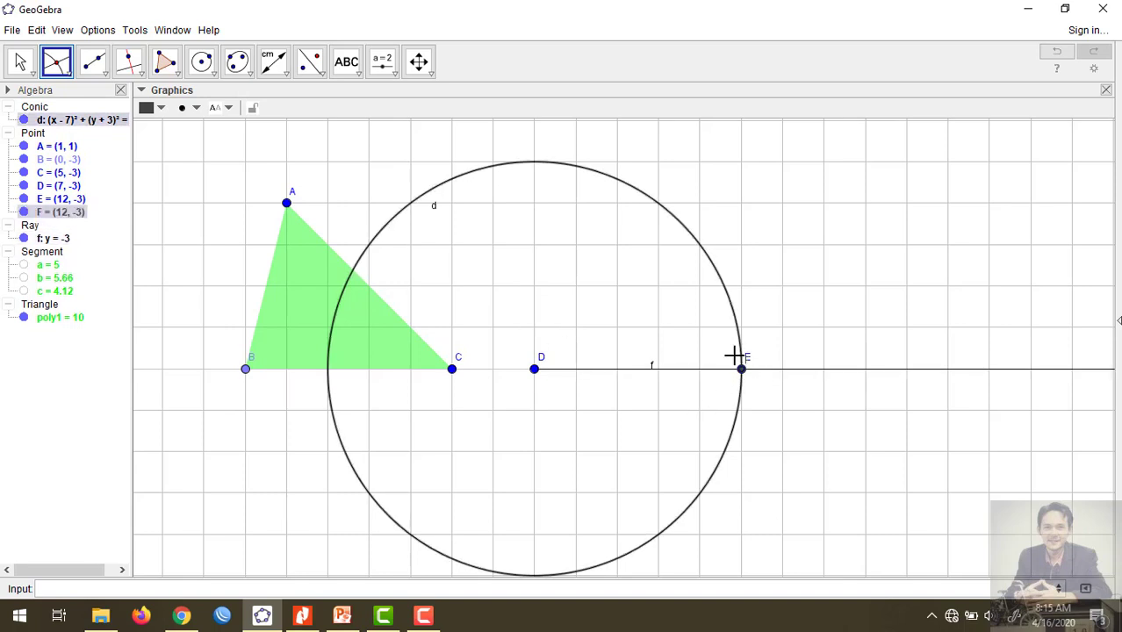
left_click(20, 59)
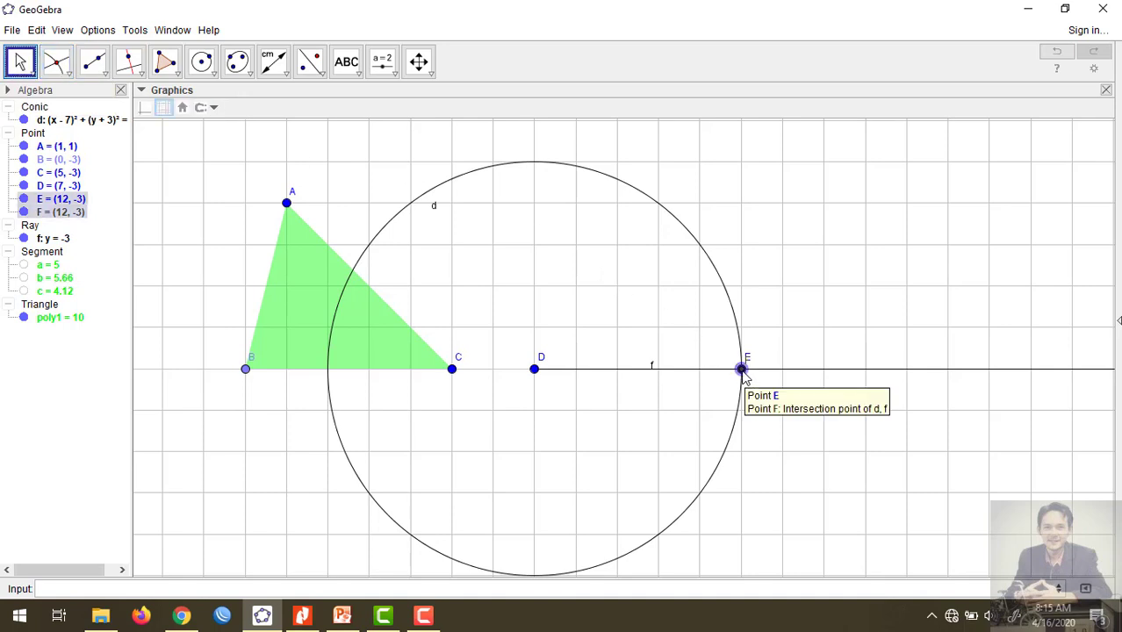
left_click_drag(742, 372, 867, 377)
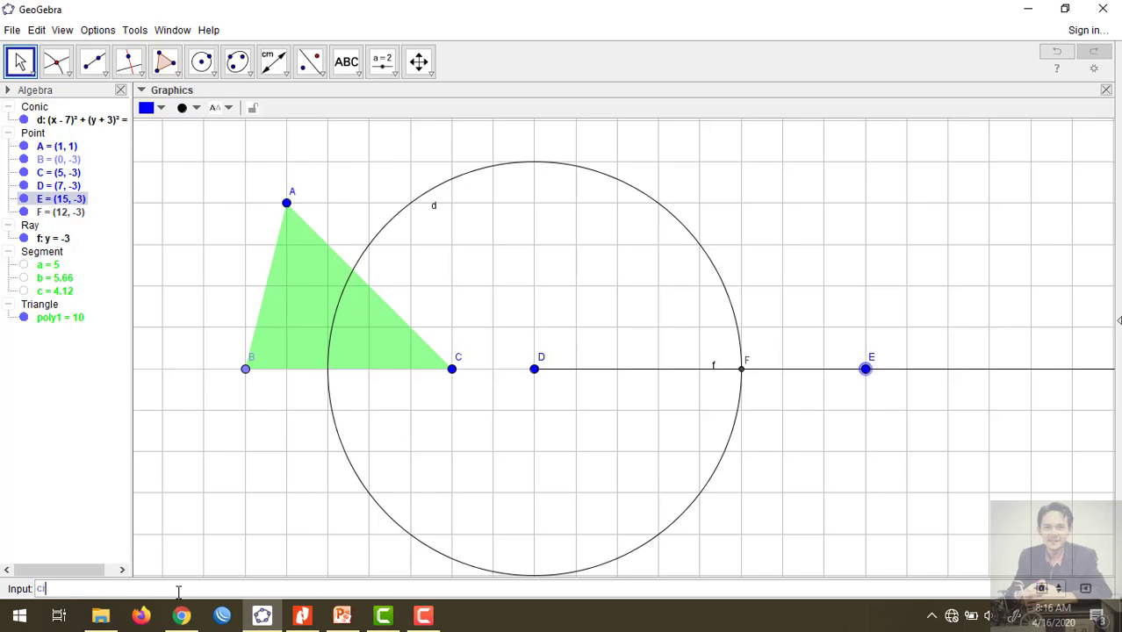
Create a circle centred at D with the triangle's side c as radius, using the command Circle[D, c].
type("r")
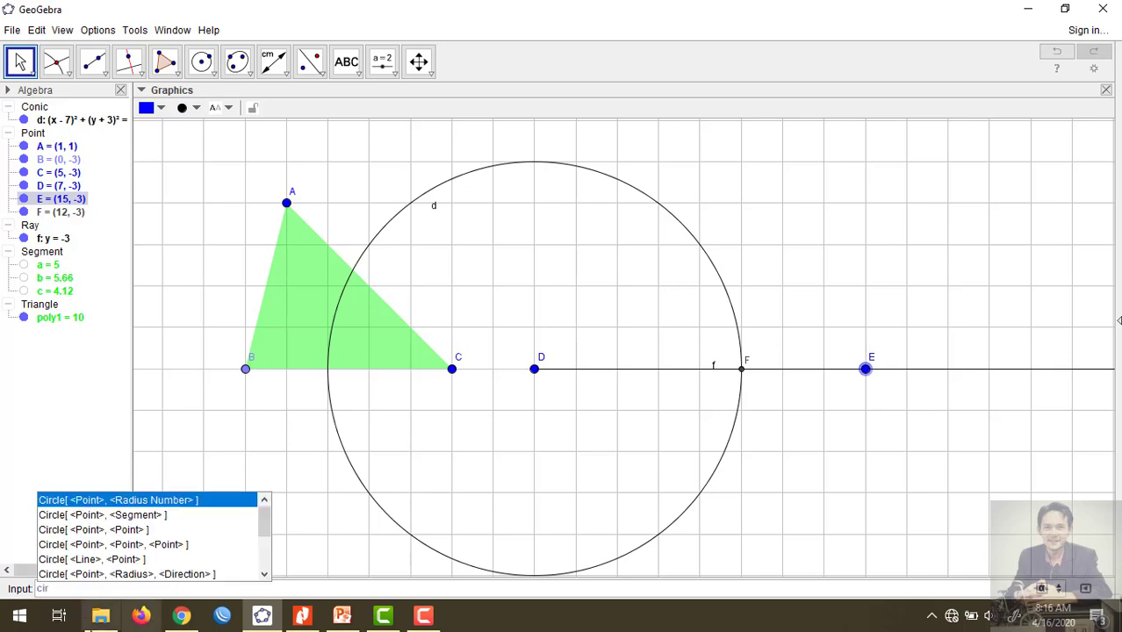
left_click(143, 500)
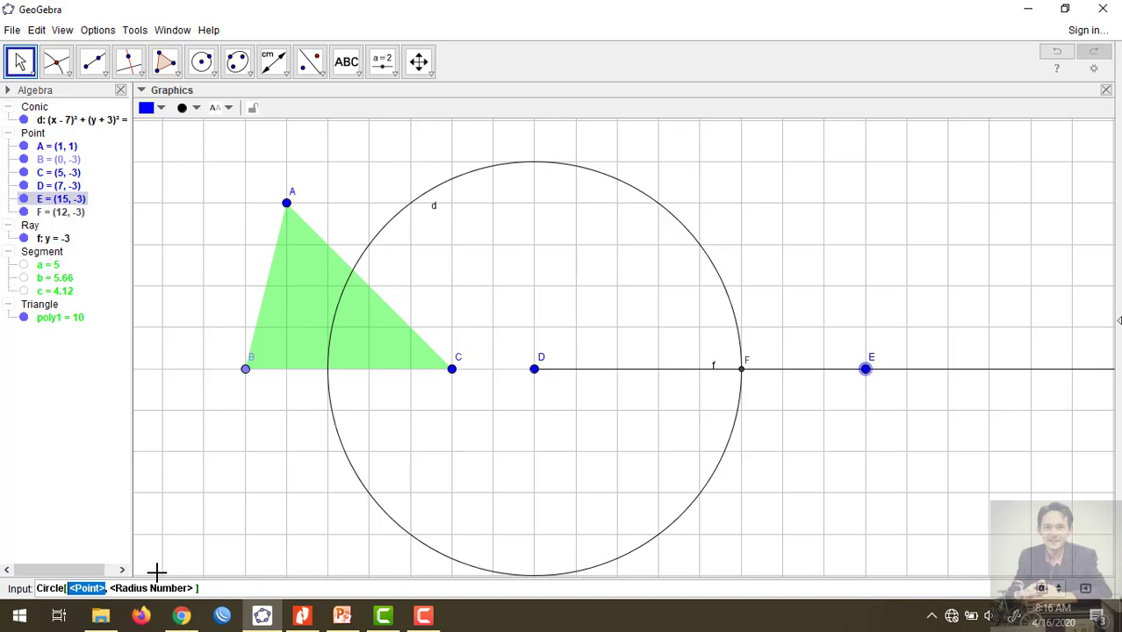
type("D")
key("Tab")
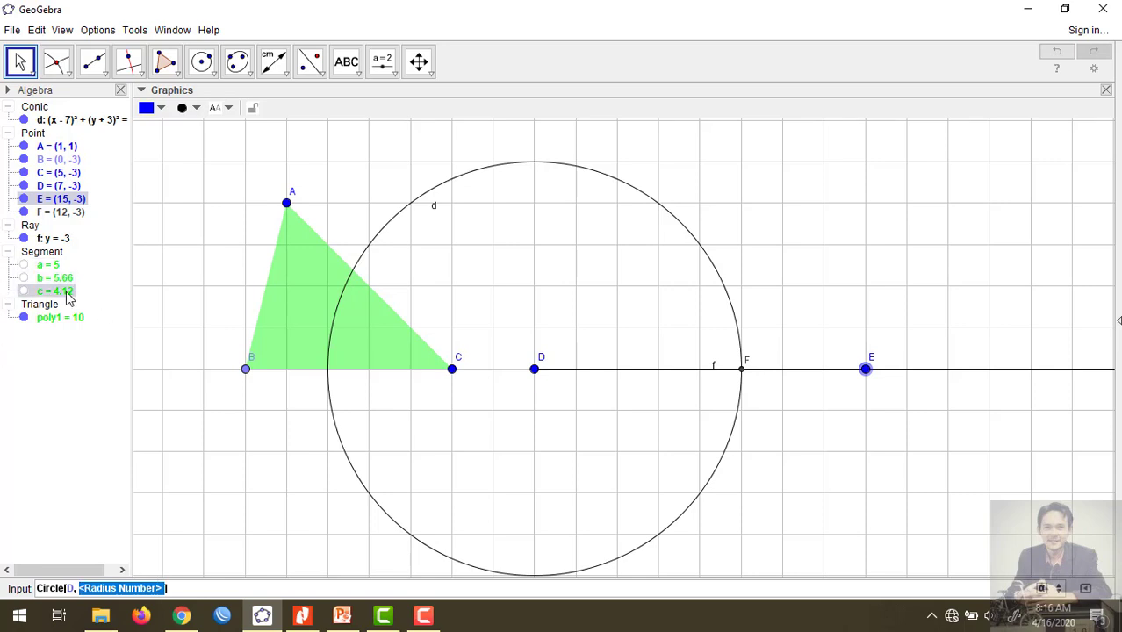
type("cle[D, c")
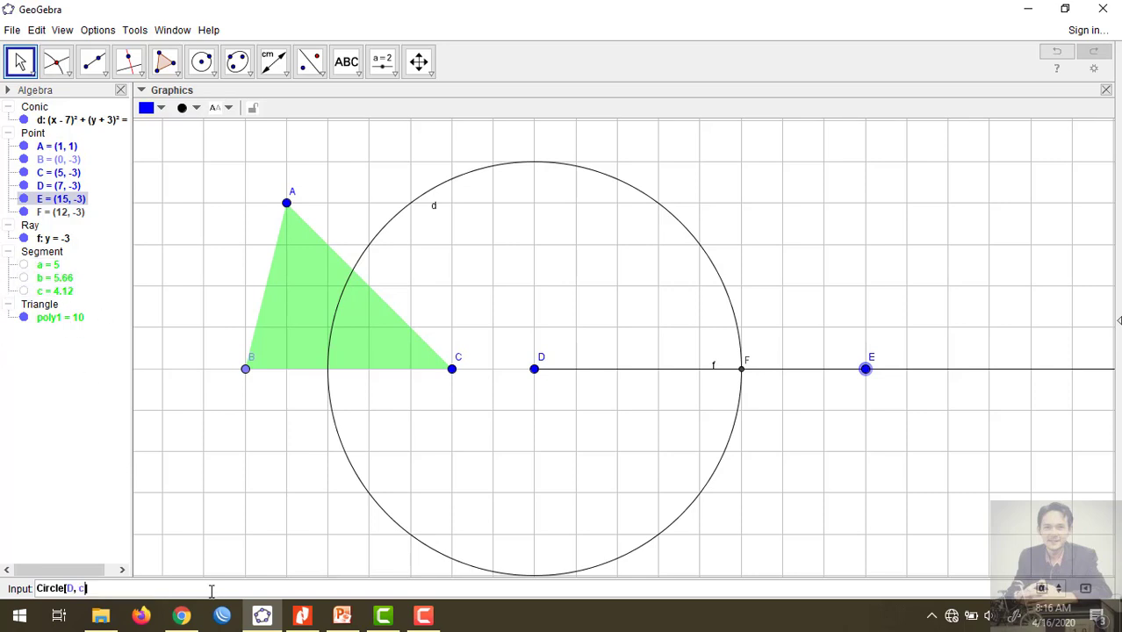
key("Return")
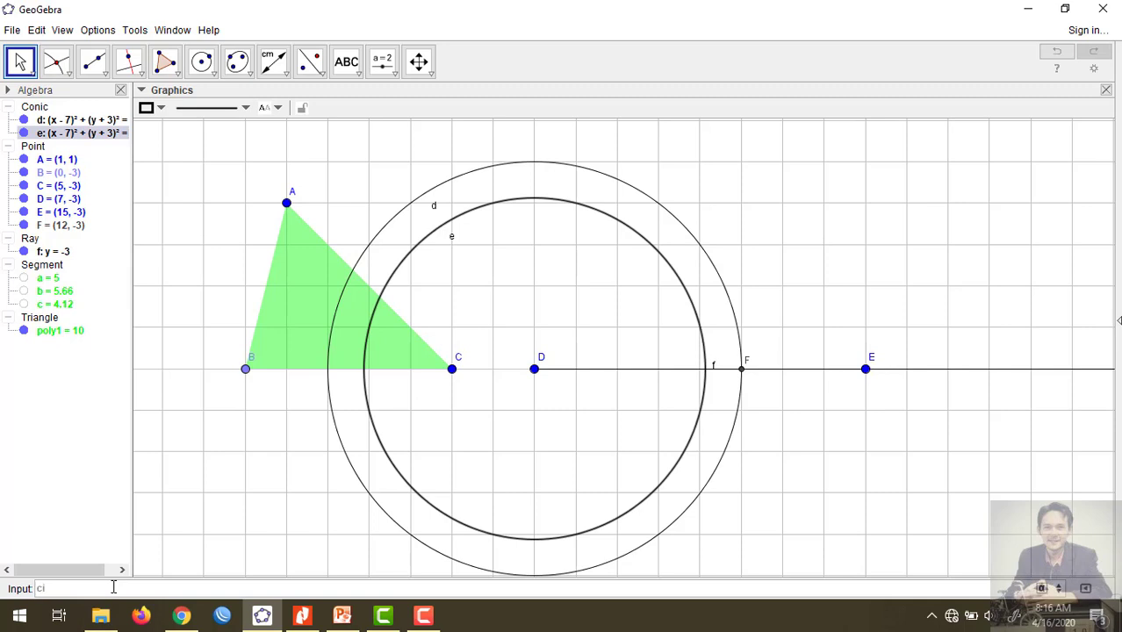
Create a circle centred at F with the triangle's side b as radius, using the command Circle[F, b].
type("r")
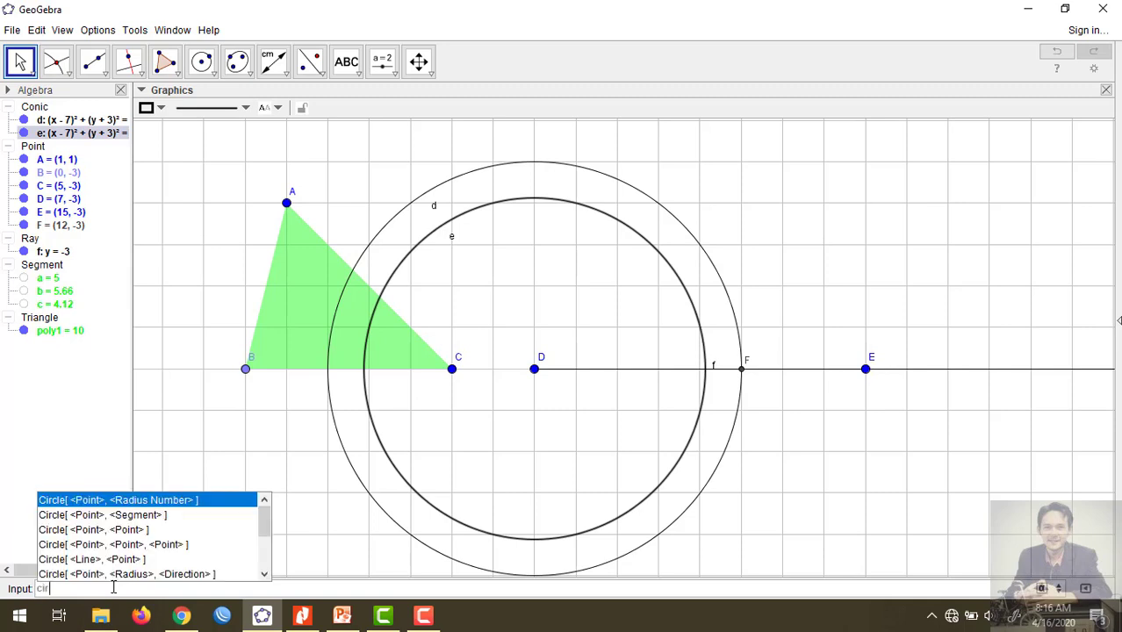
left_click(100, 500)
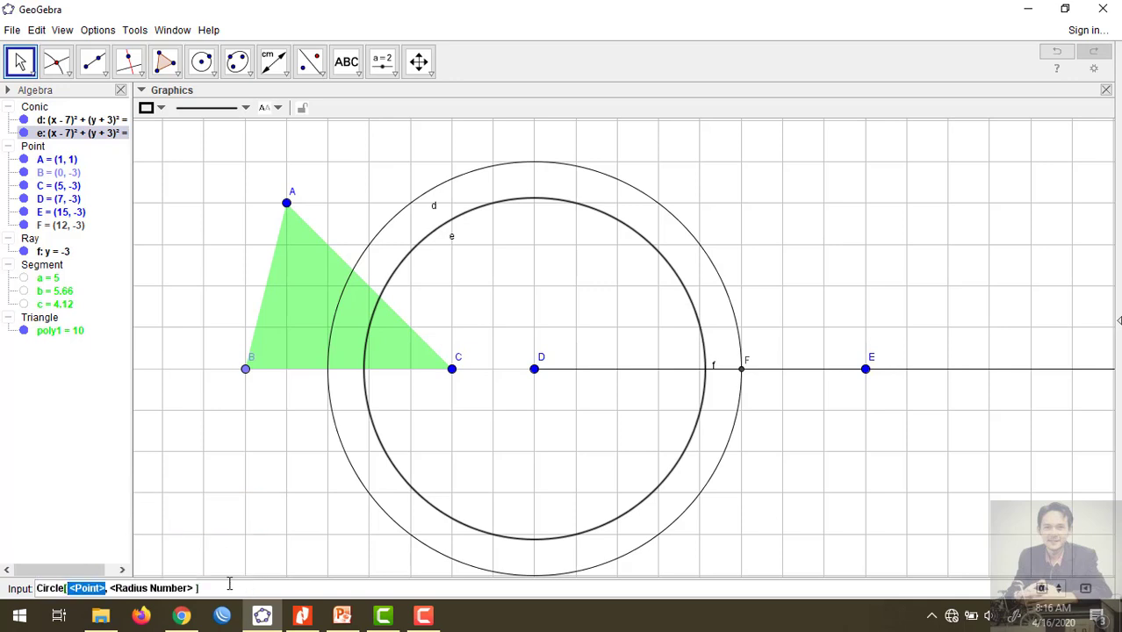
left_click(757, 353)
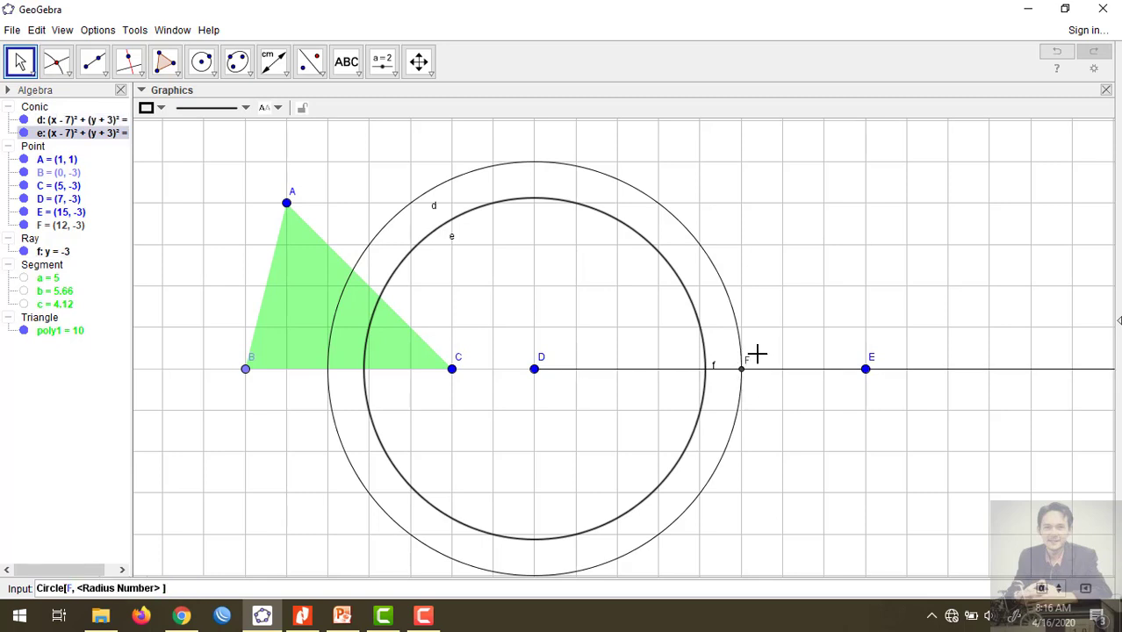
key("Tab")
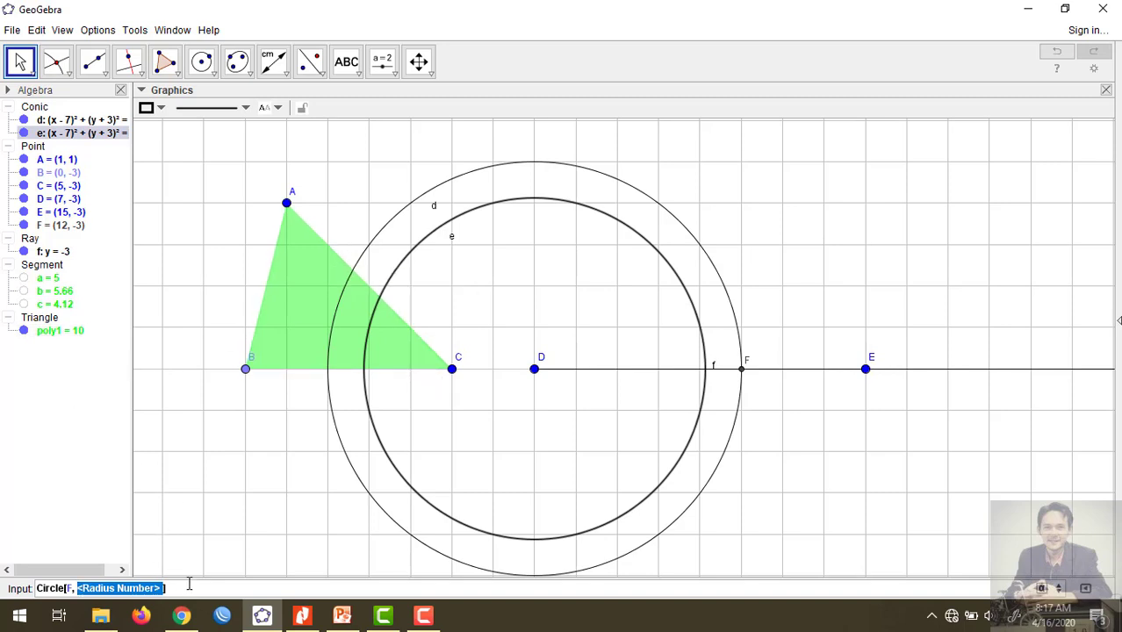
type("b")
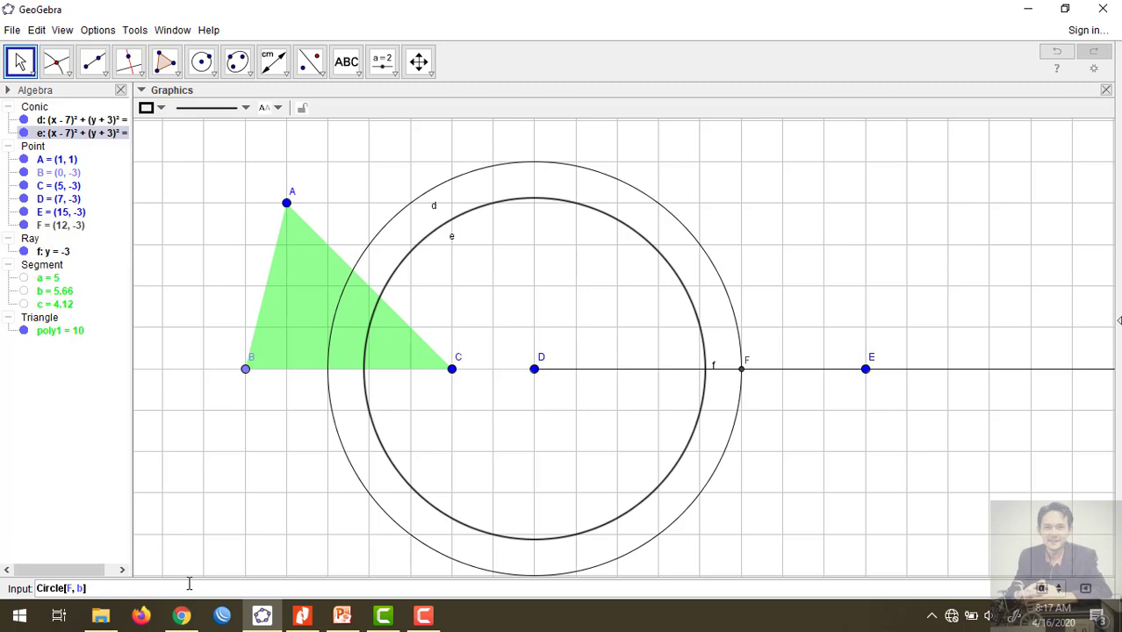
key("Return")
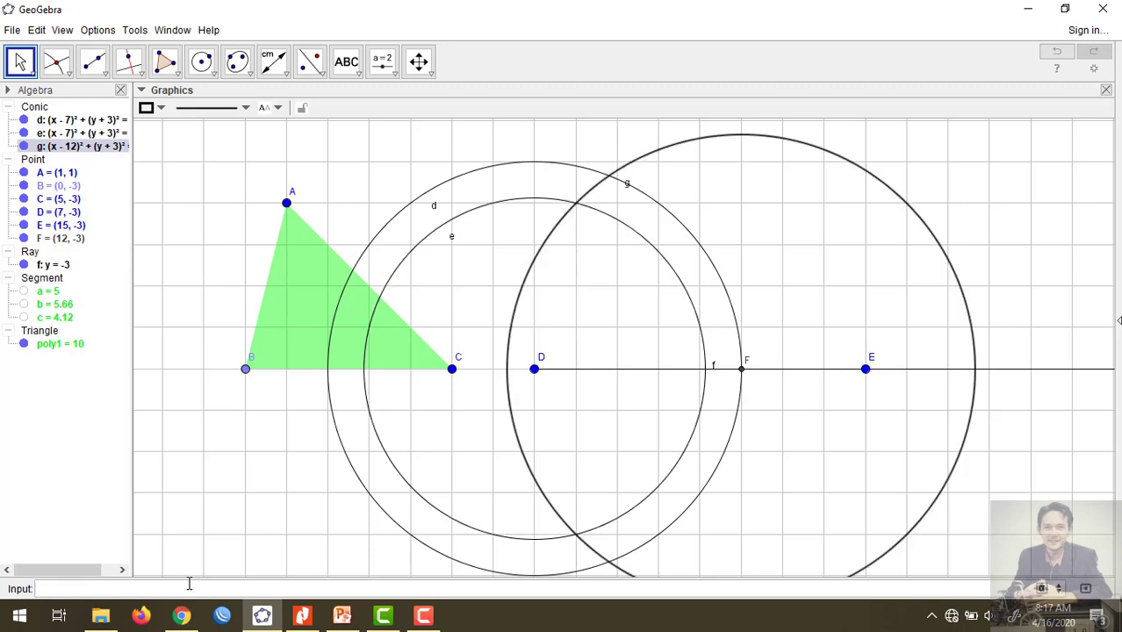
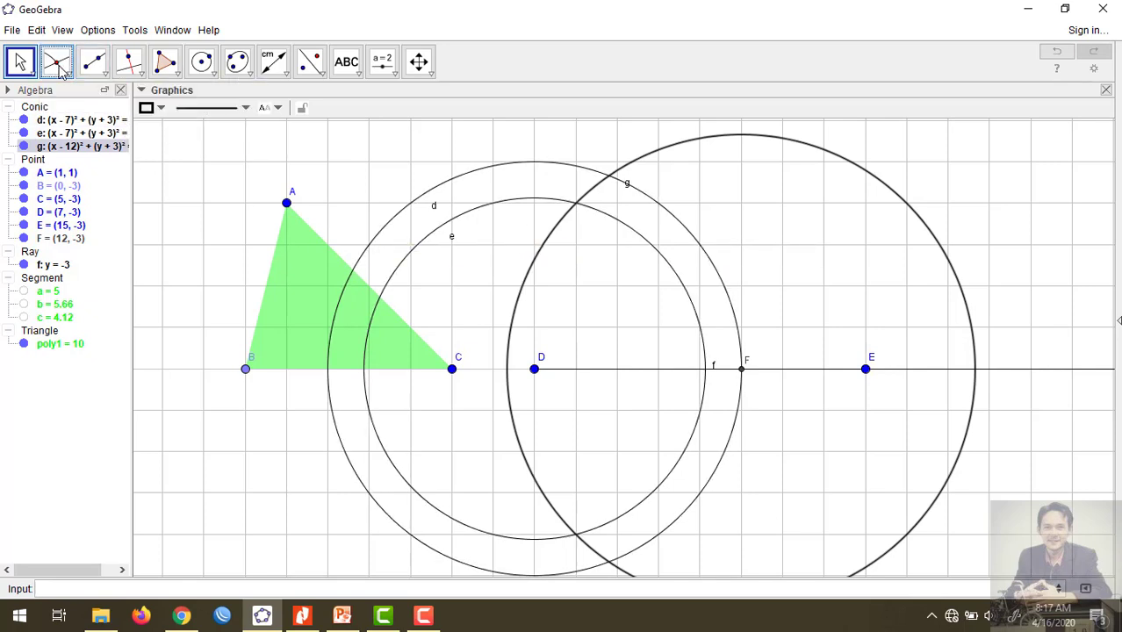
Mark the intersection points of circle g with circle e and of circle g with circle d.
left_click(57, 63)
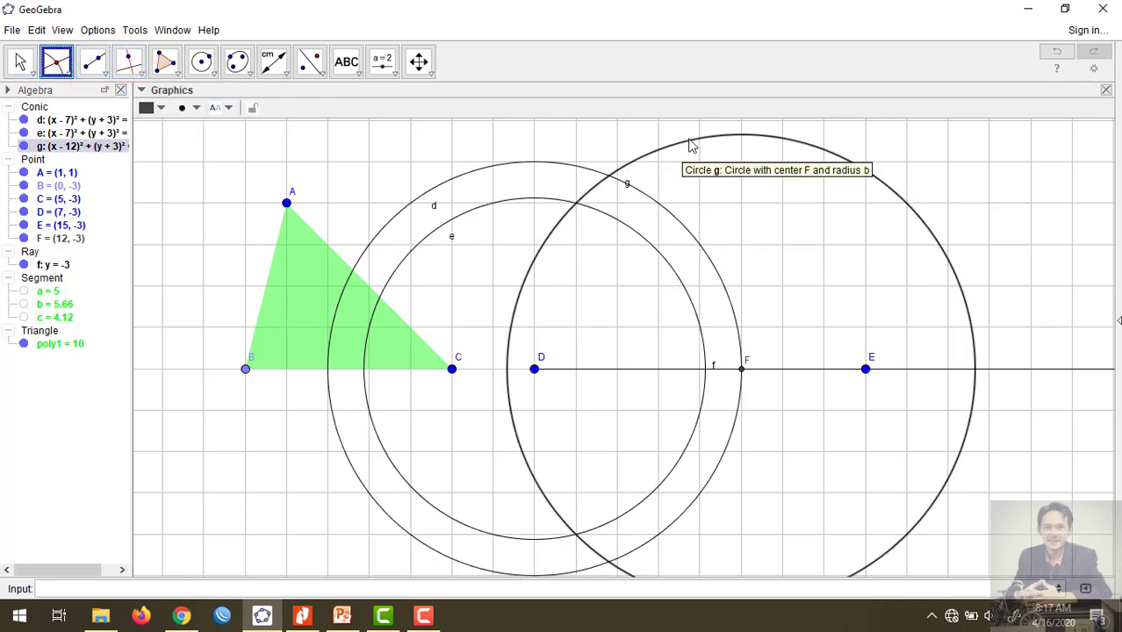
left_click(605, 215)
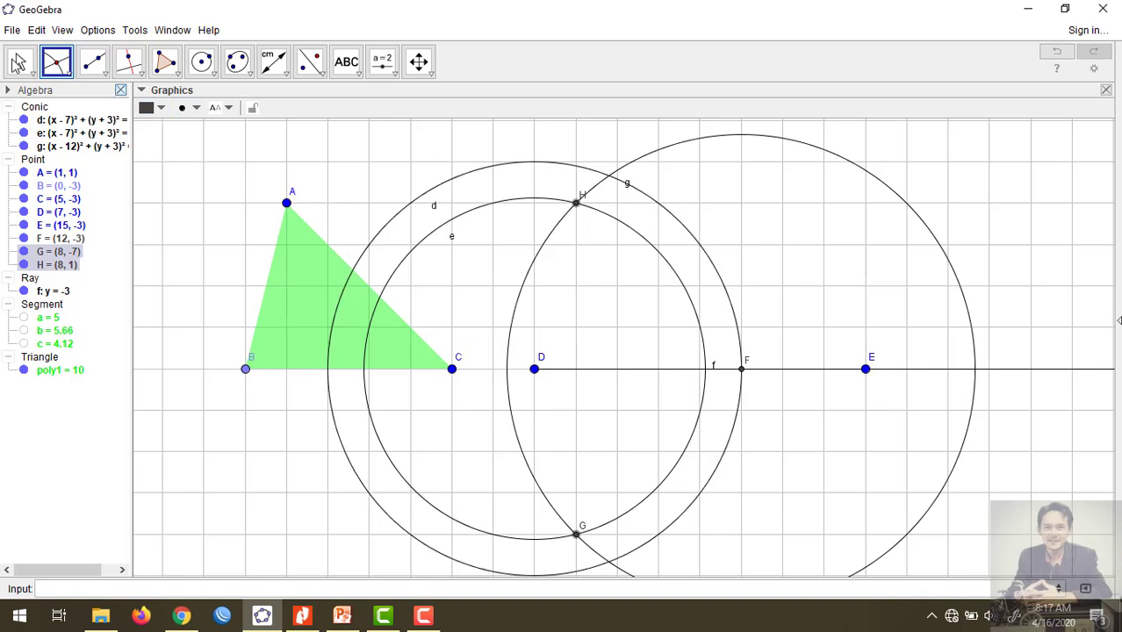
left_click(57, 74)
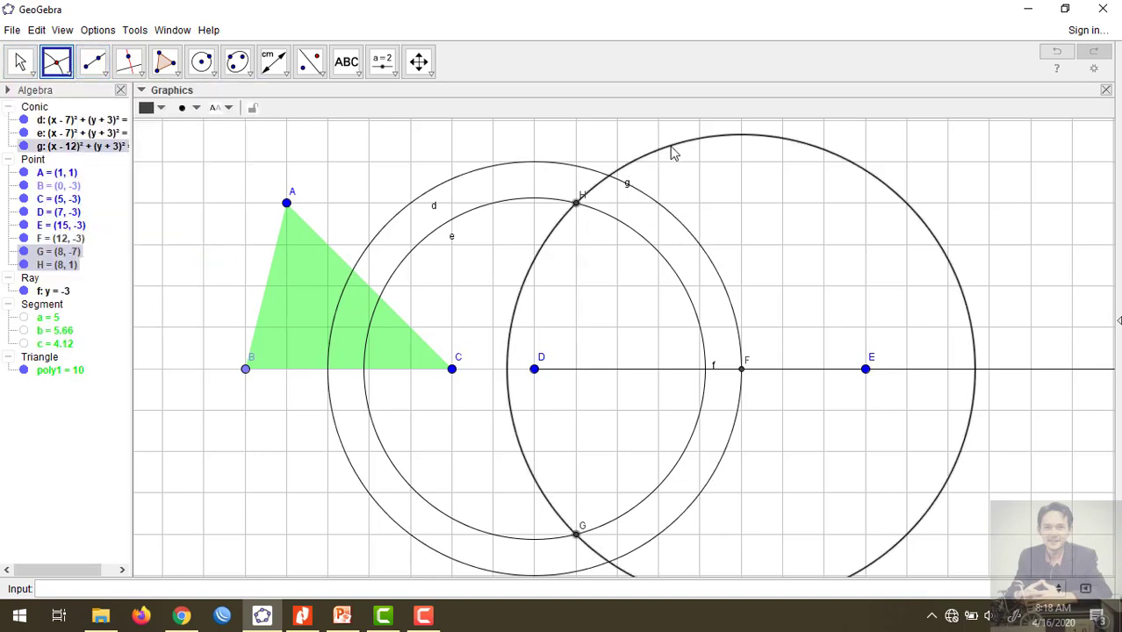
left_click(652, 204)
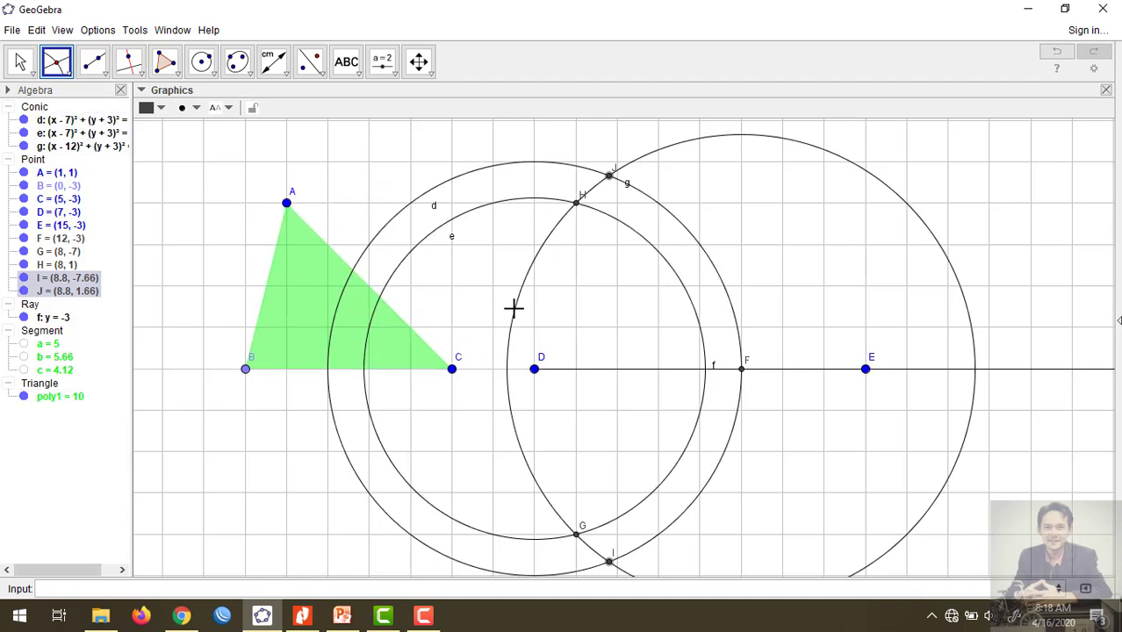
left_click(548, 369)
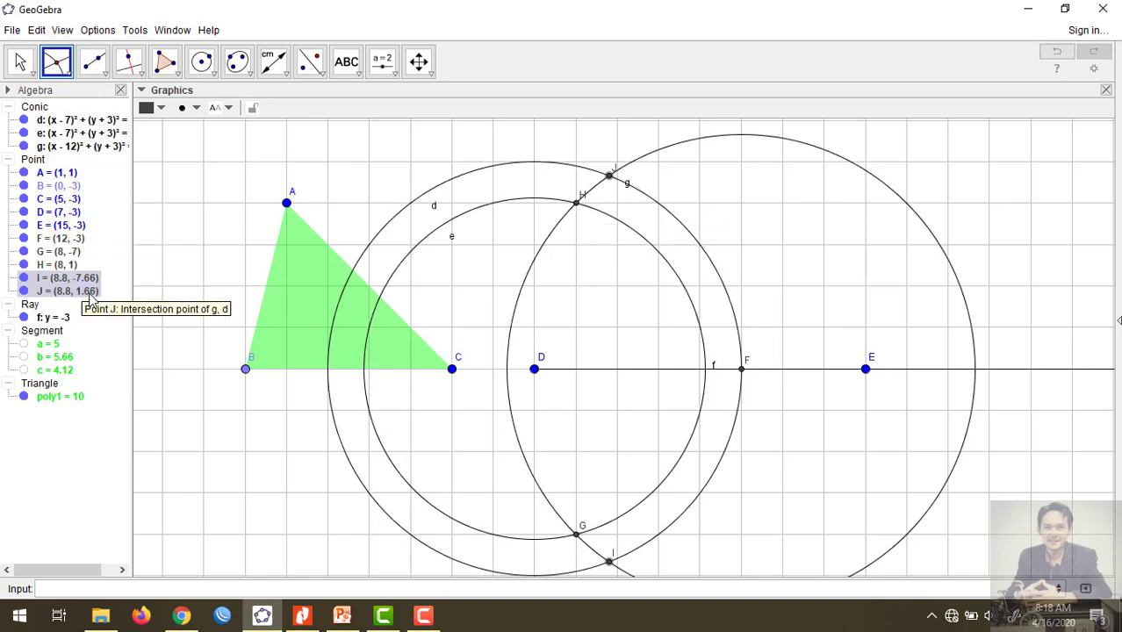
Draw a triangle through points D, H and F with the Polygon tool.
left_click(171, 74)
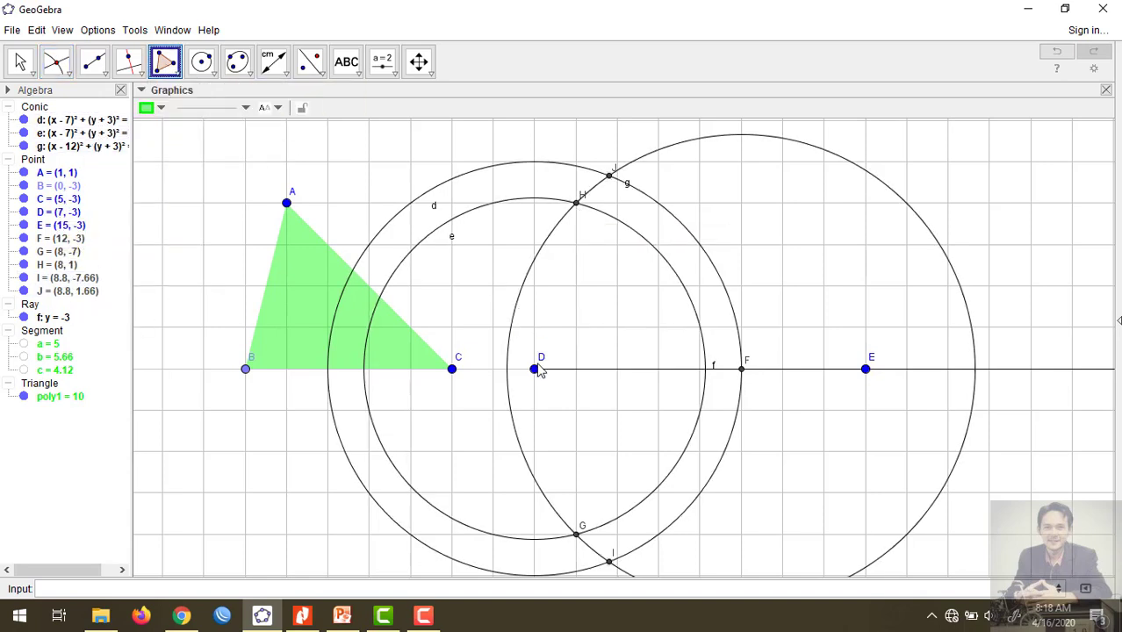
left_click(534, 369)
left_click(576, 204)
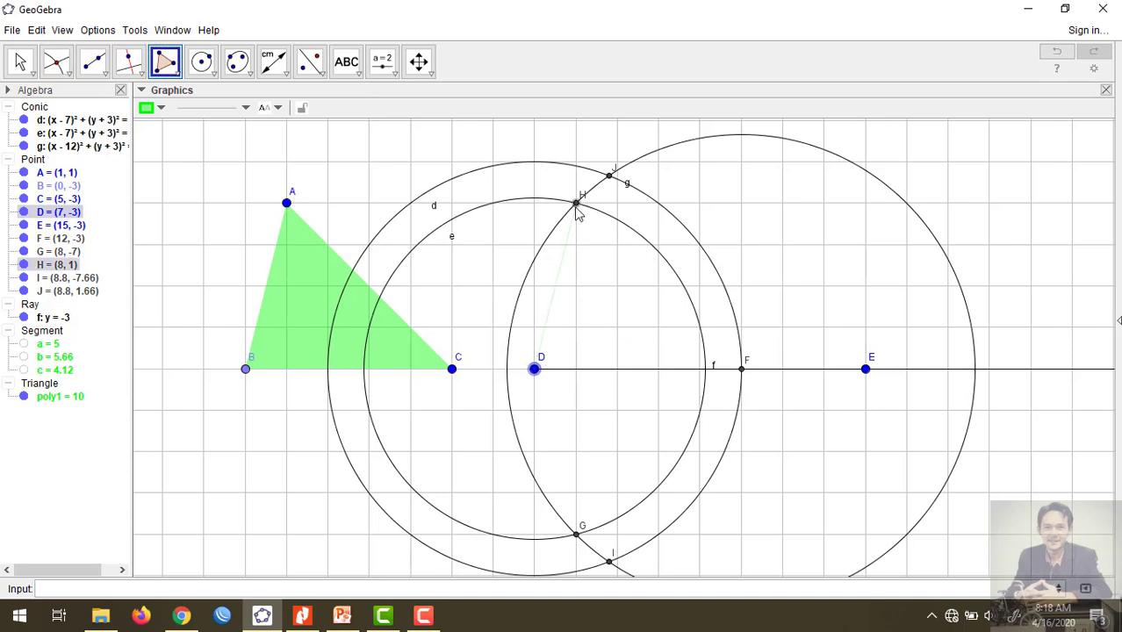
left_click(743, 371)
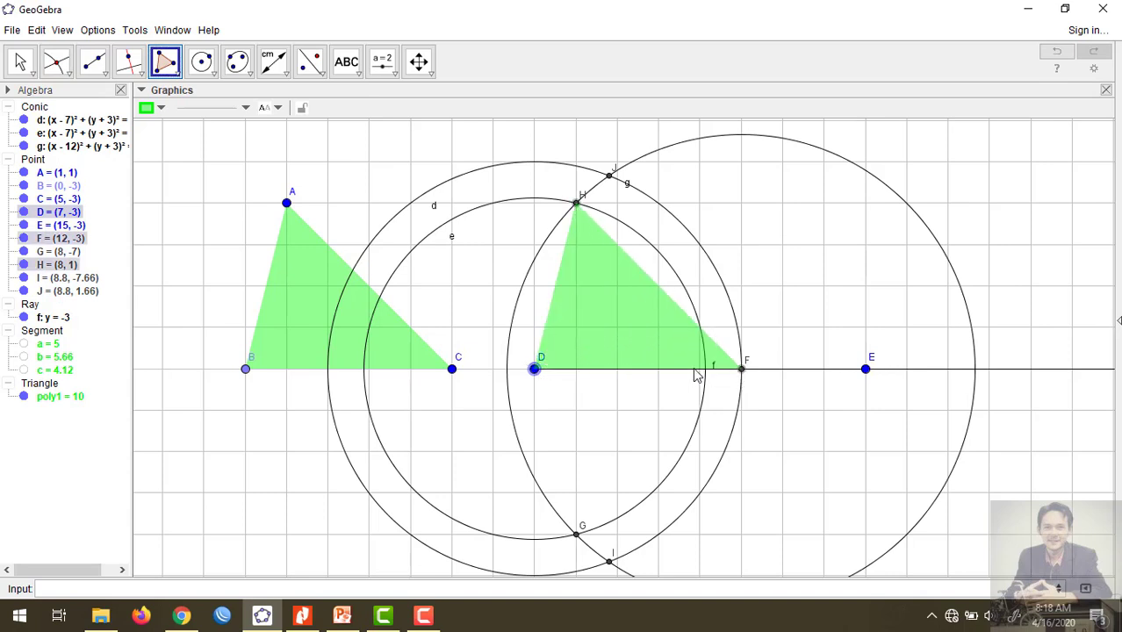
left_click(535, 369)
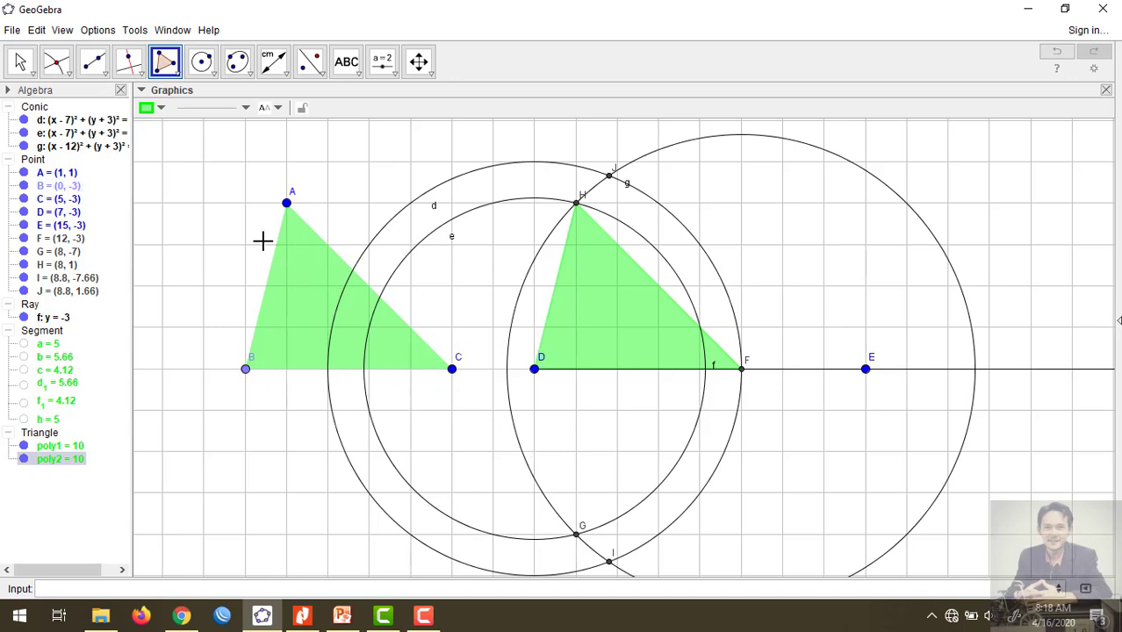
Add angle measurements to triangle ABC at vertices B, A and C with the Angle tool.
left_click(283, 77)
left_click(303, 95)
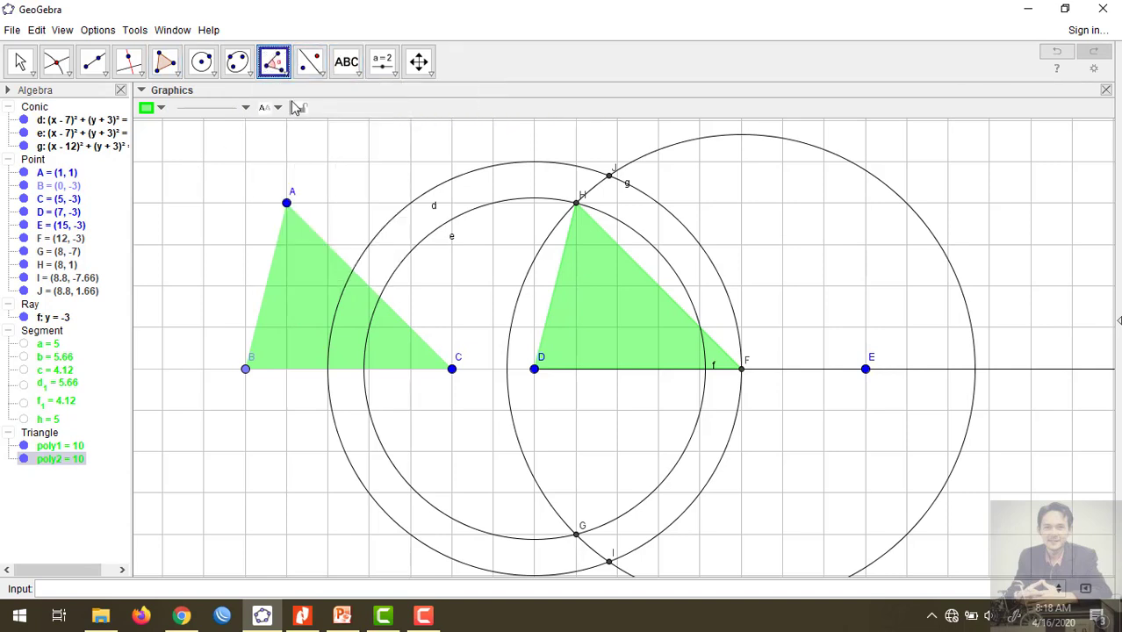
left_click(451, 369)
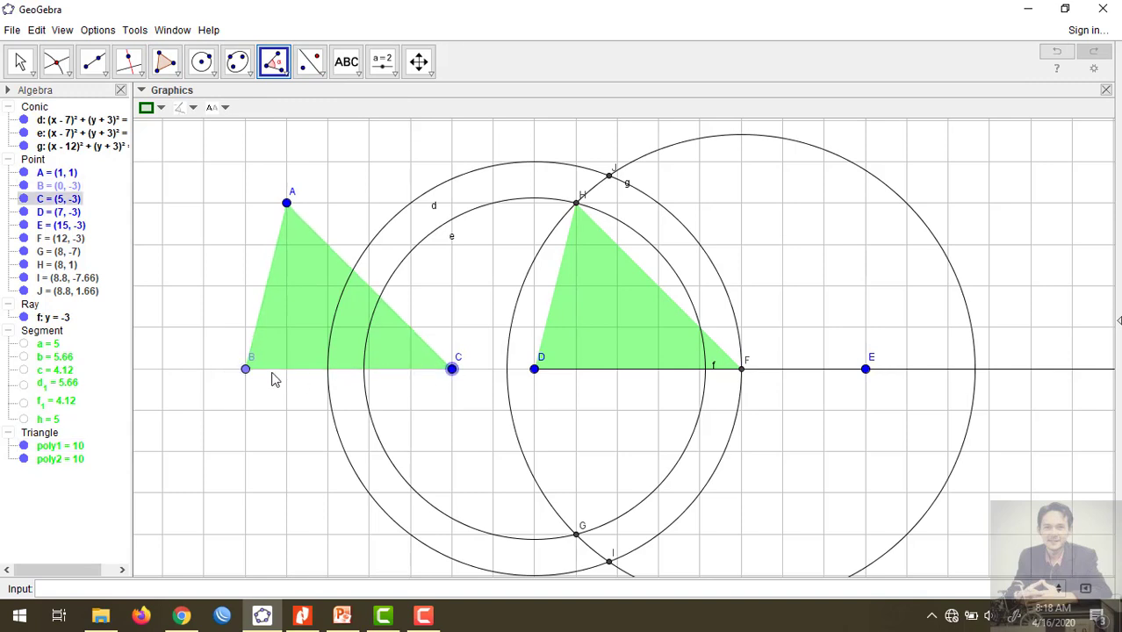
left_click(246, 369)
left_click(287, 204)
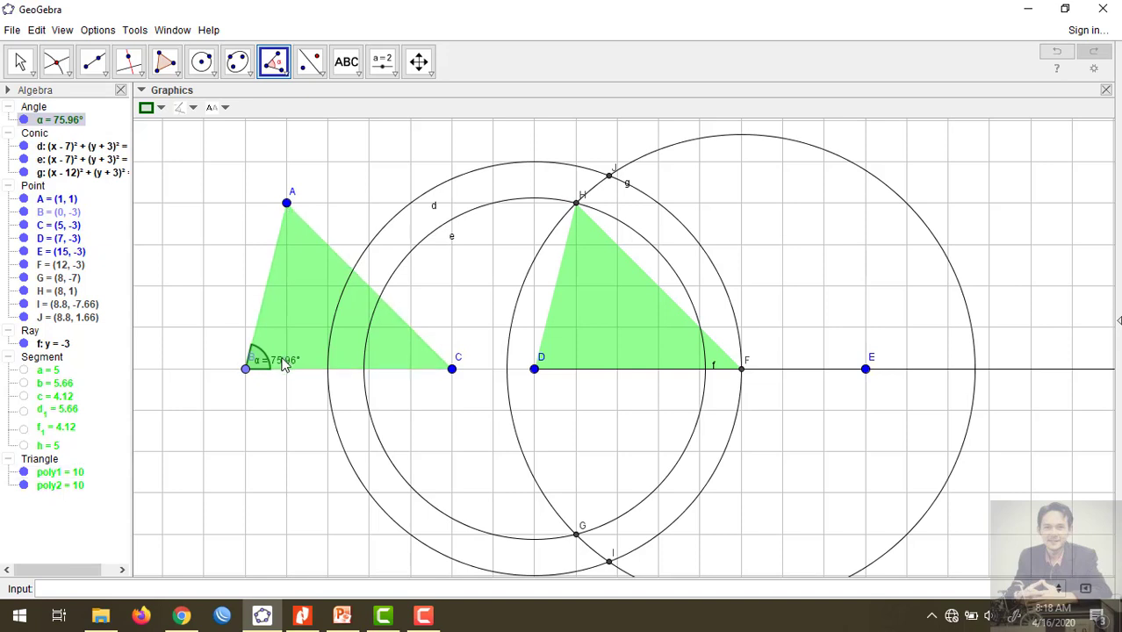
left_click(243, 369)
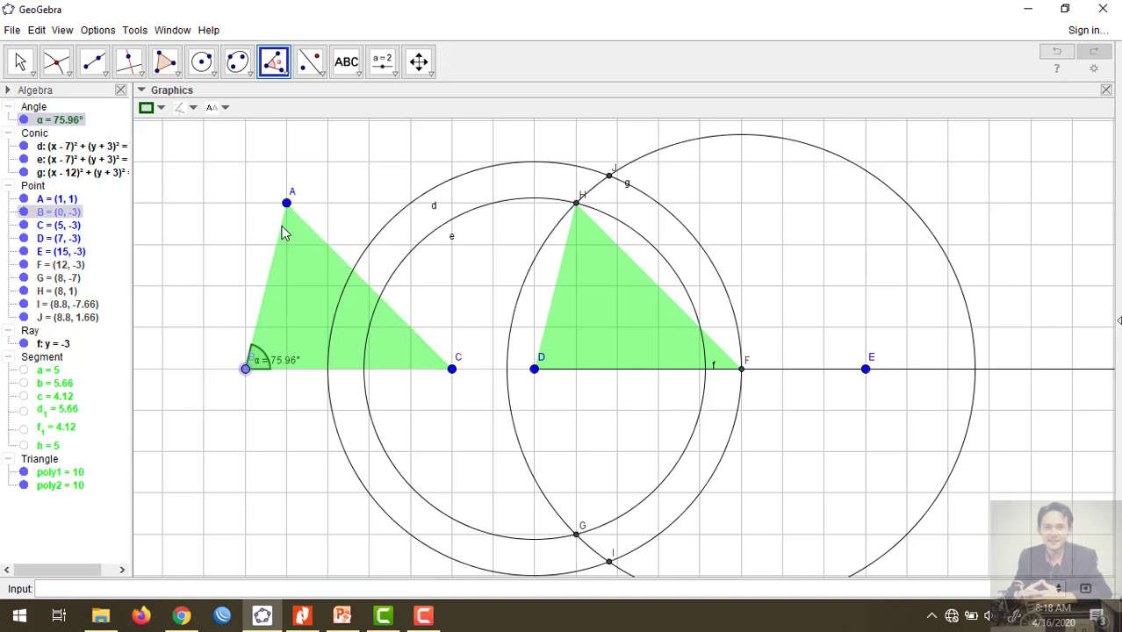
left_click(293, 219)
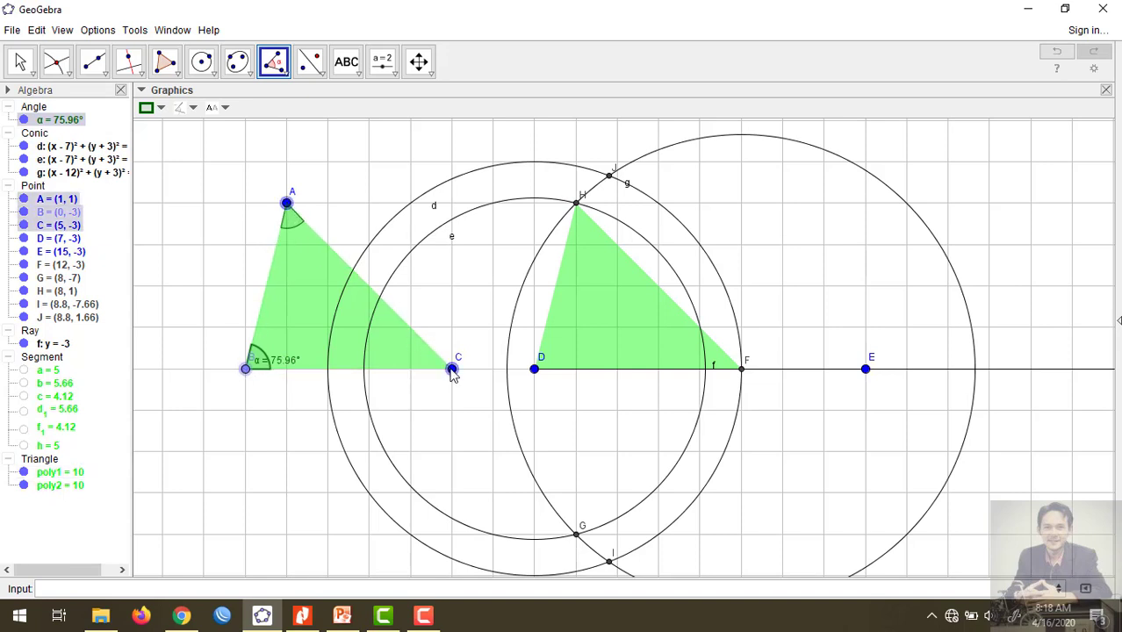
left_click(452, 370)
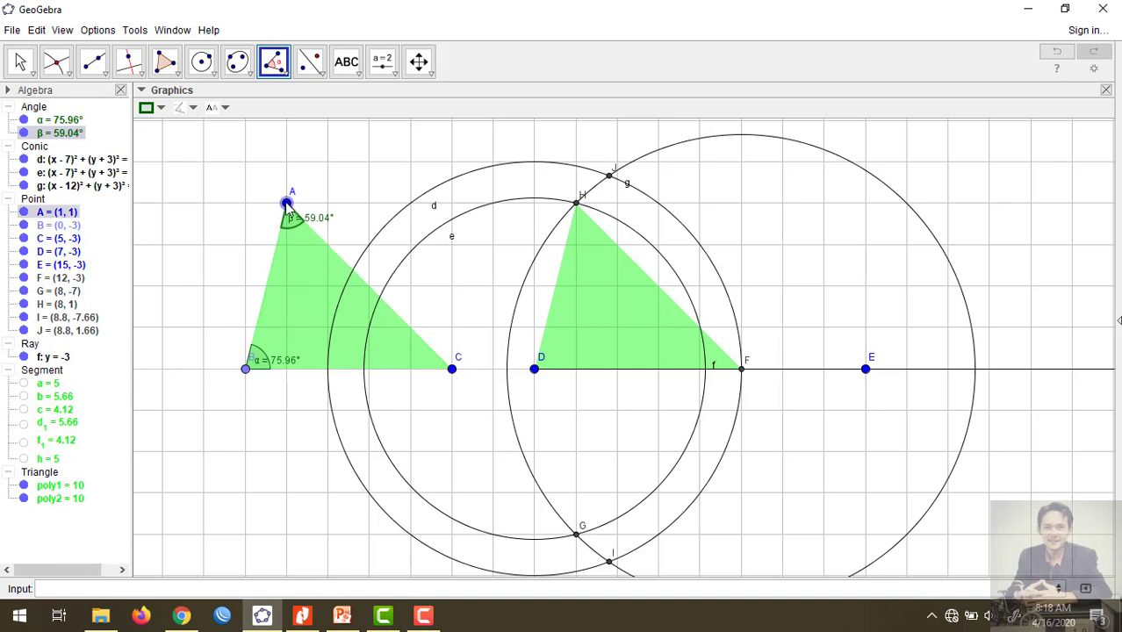
left_click(452, 369)
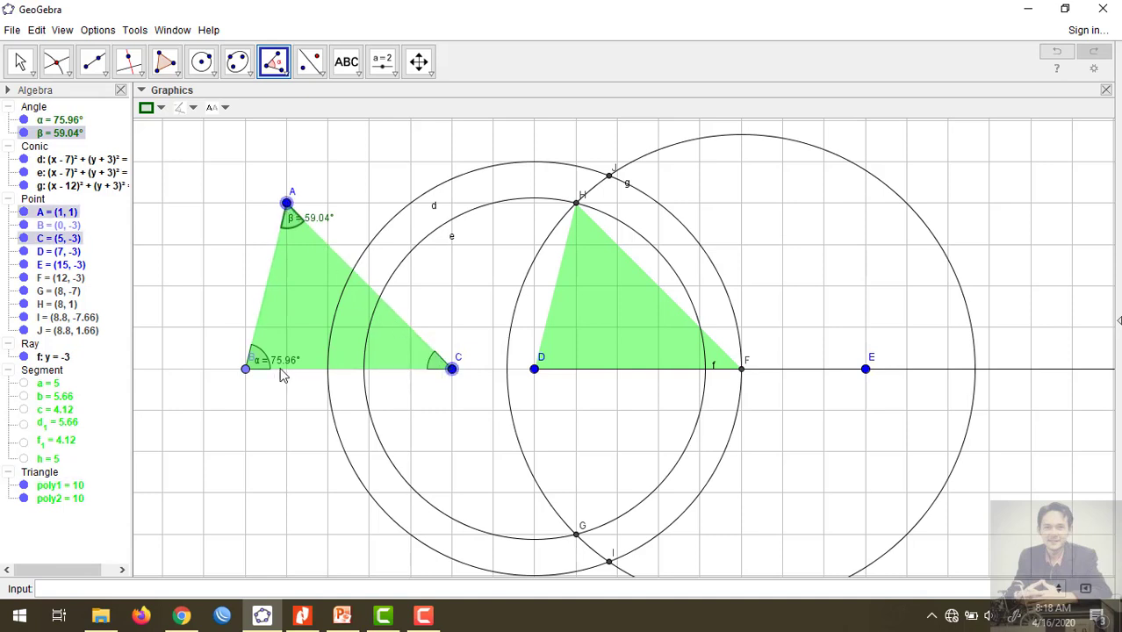
left_click(247, 368)
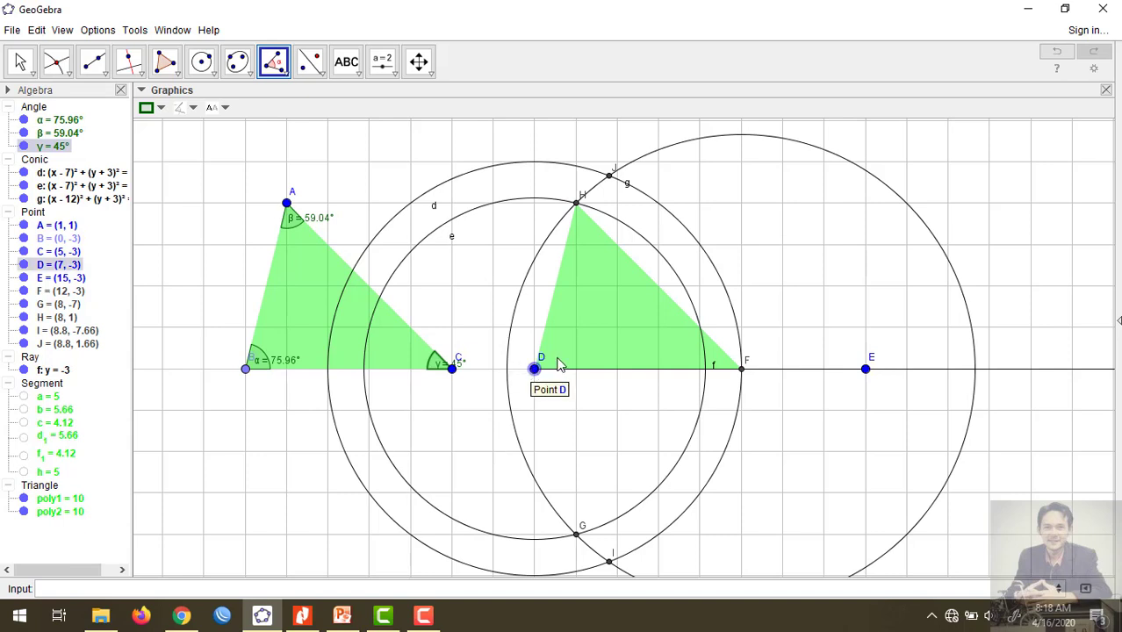
Add angle measurements to triangle DHF at vertices D, H and F.
left_click(742, 370)
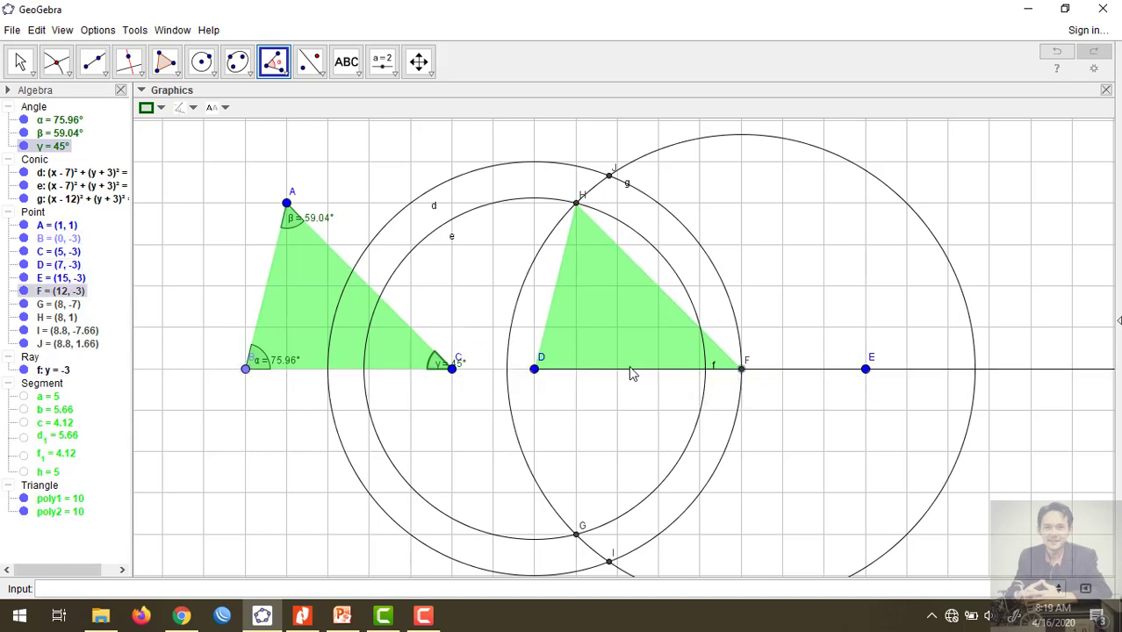
left_click(534, 369)
left_click(576, 204)
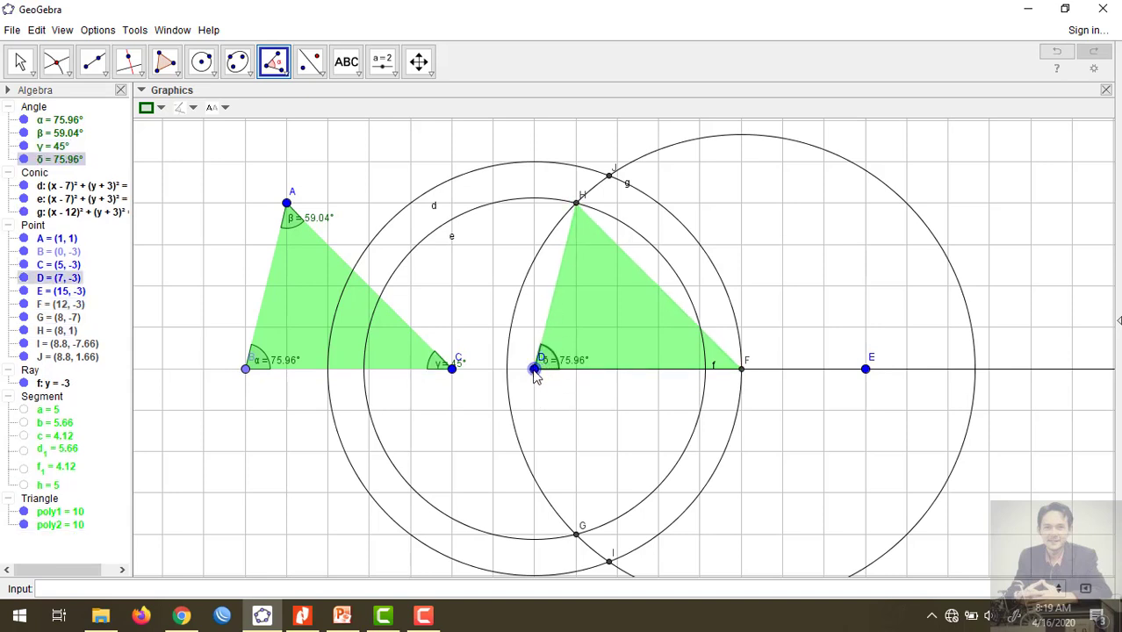
left_click(573, 207)
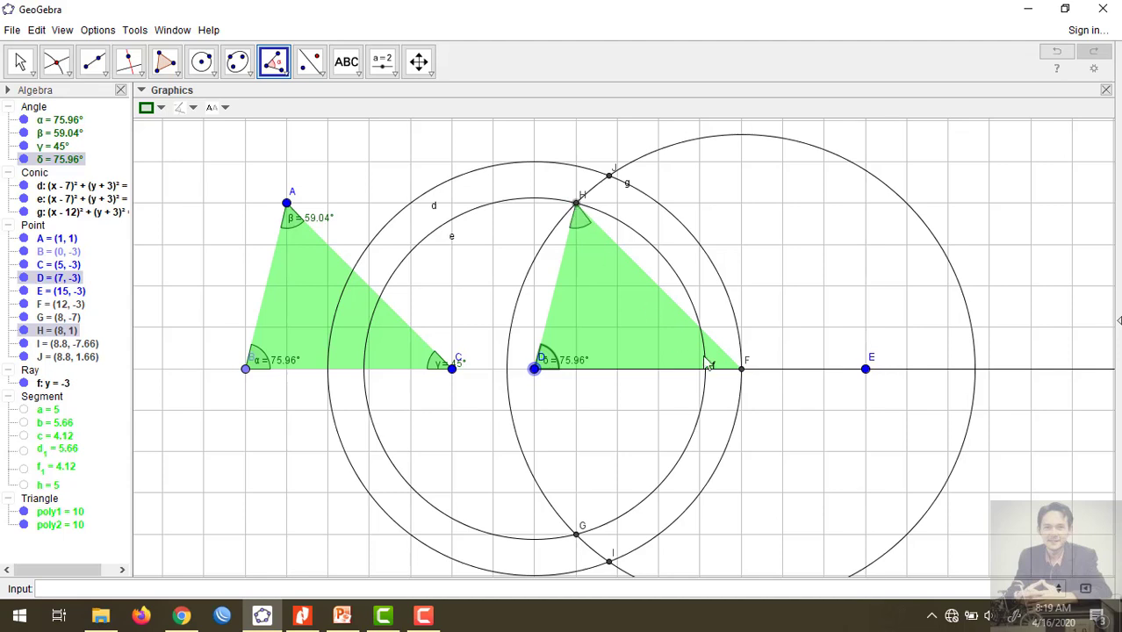
left_click(740, 370)
left_click(740, 369)
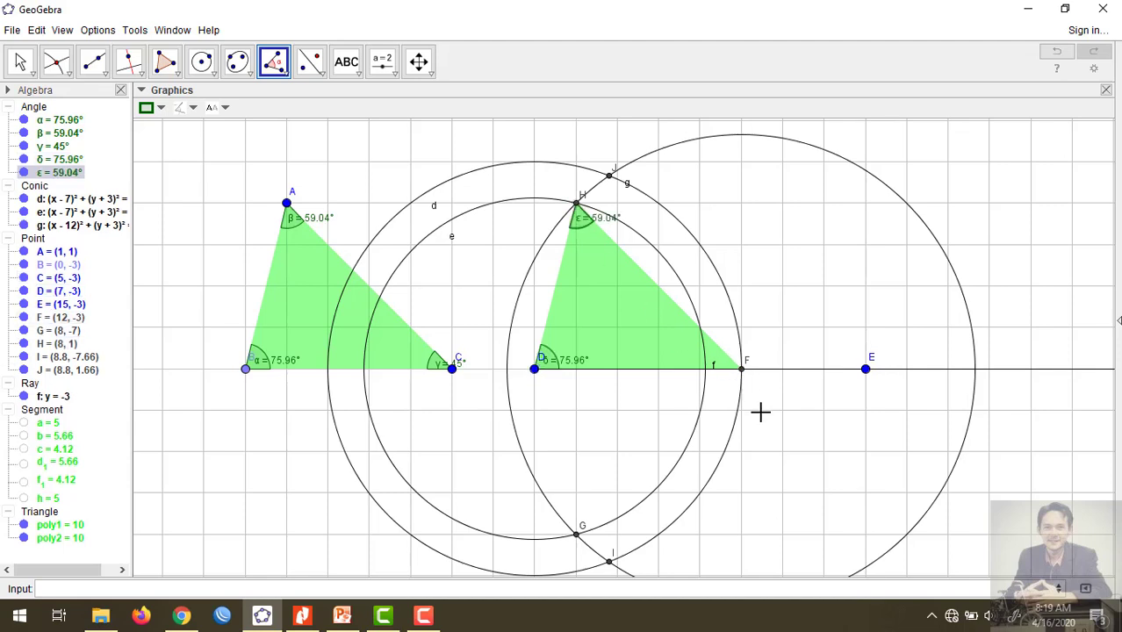
left_click(577, 203)
left_click(741, 369)
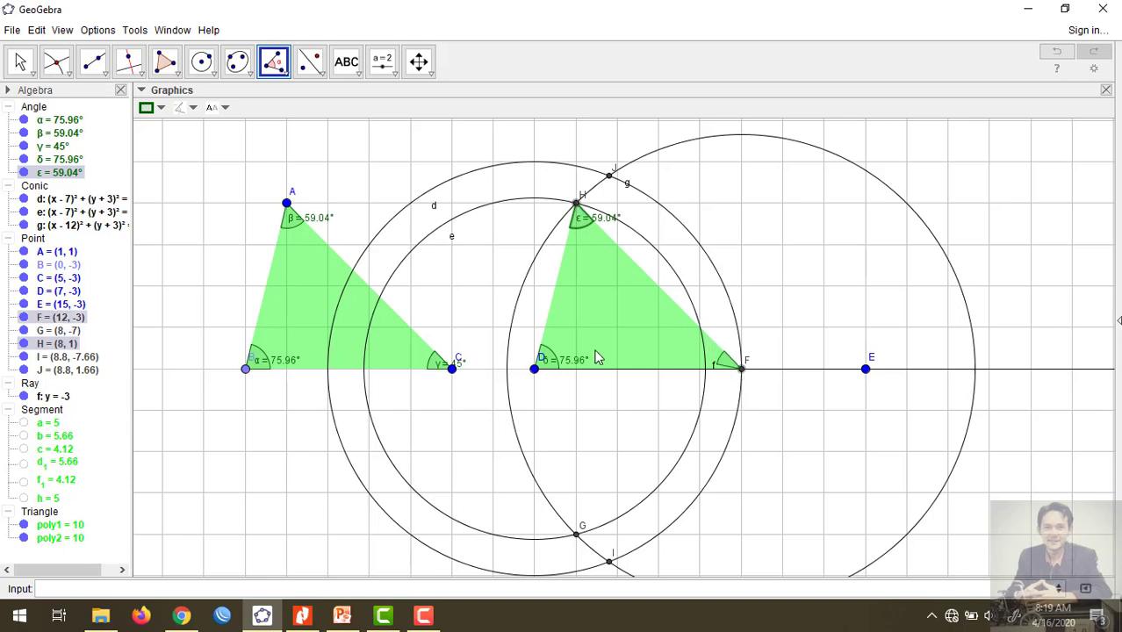
left_click(535, 369)
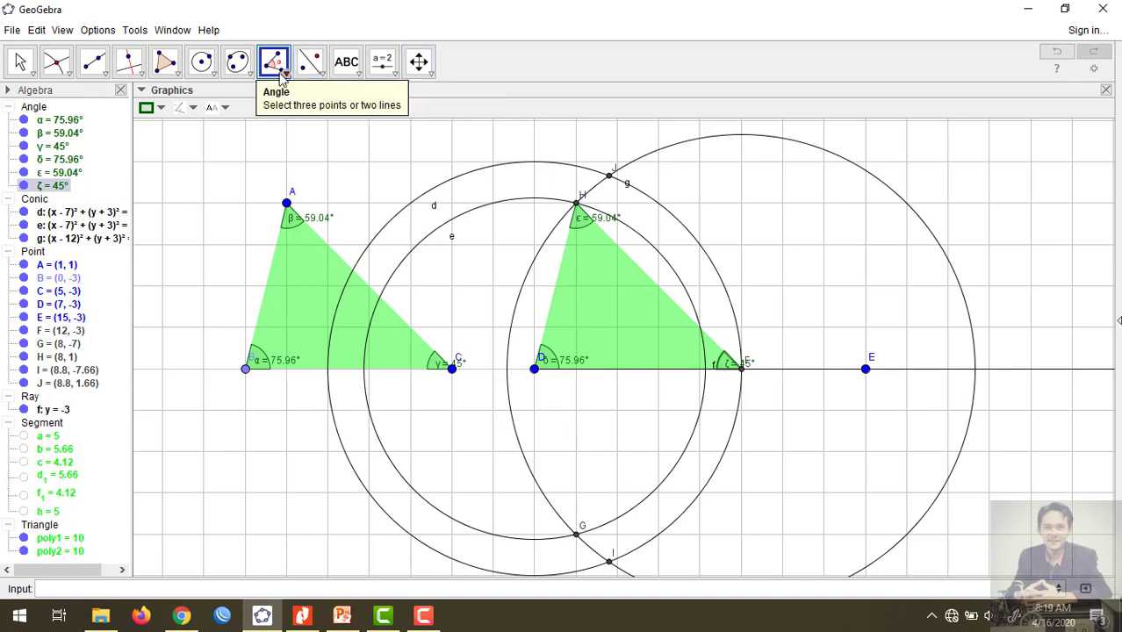
Add length measurements for the corresponding sides AB and HD with the Distance or Length tool.
left_click(284, 75)
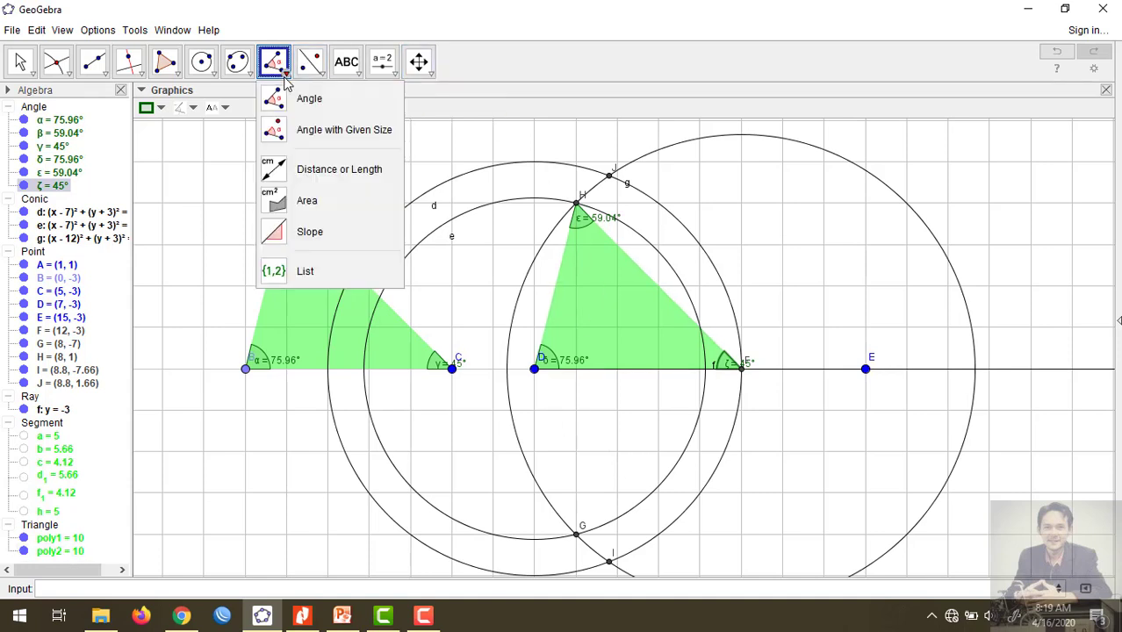
left_click(283, 171)
left_click(245, 369)
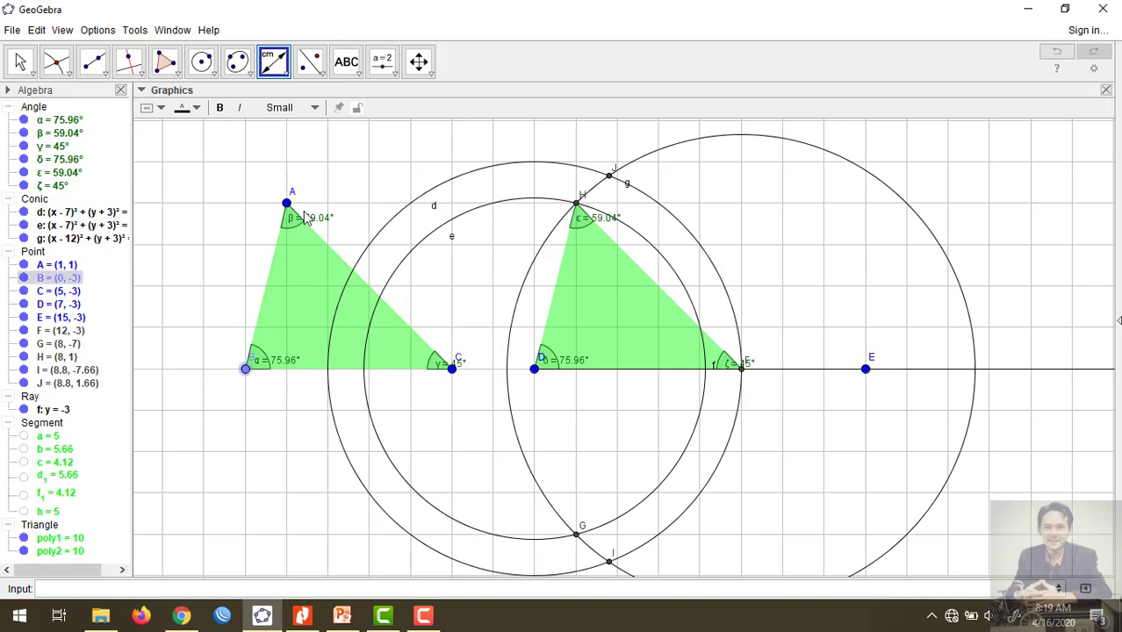
left_click(286, 204)
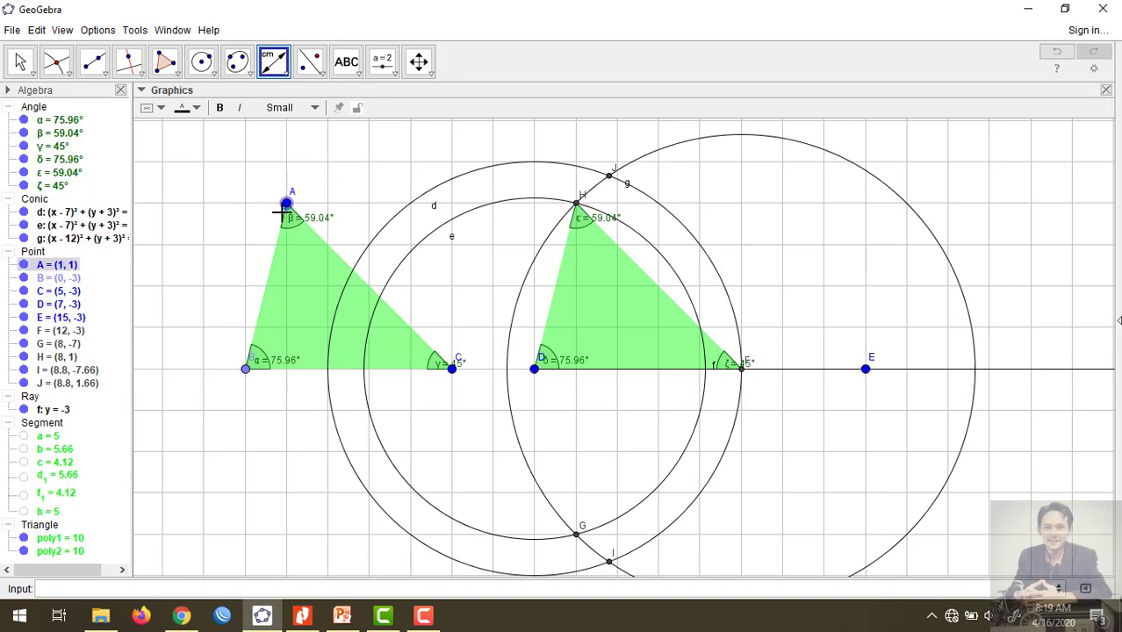
left_click(245, 369)
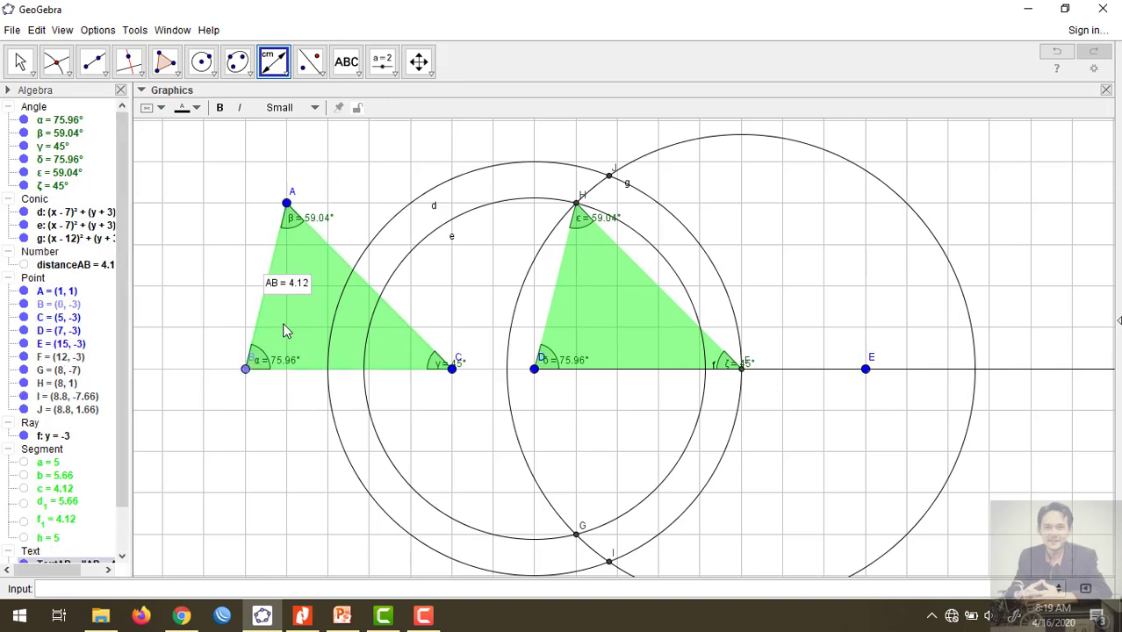
left_click(577, 203)
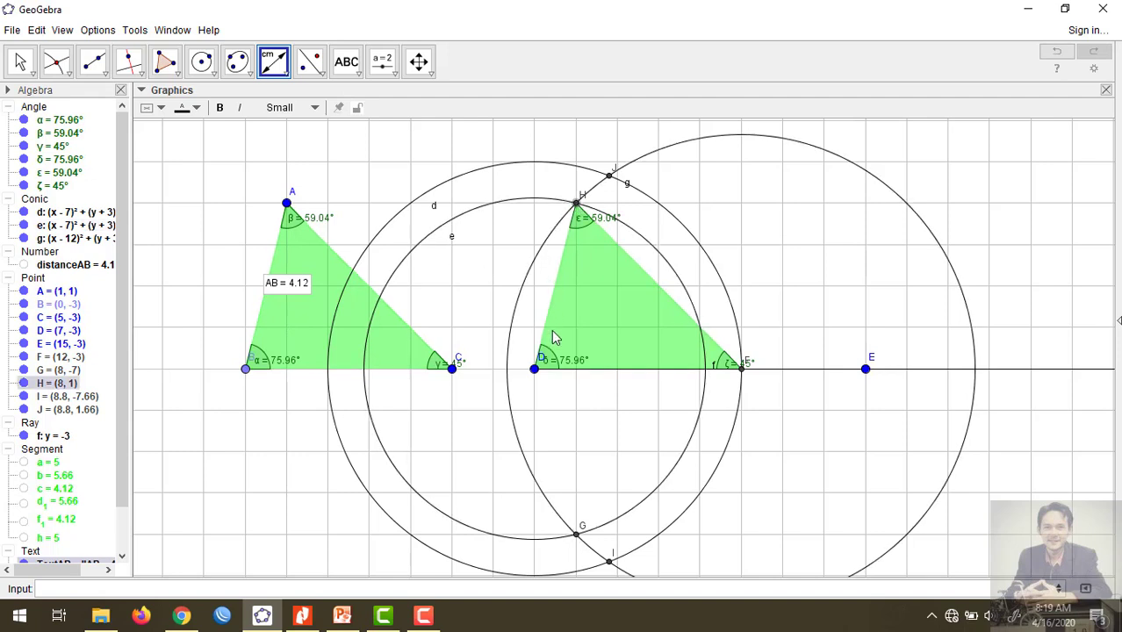
left_click(534, 368)
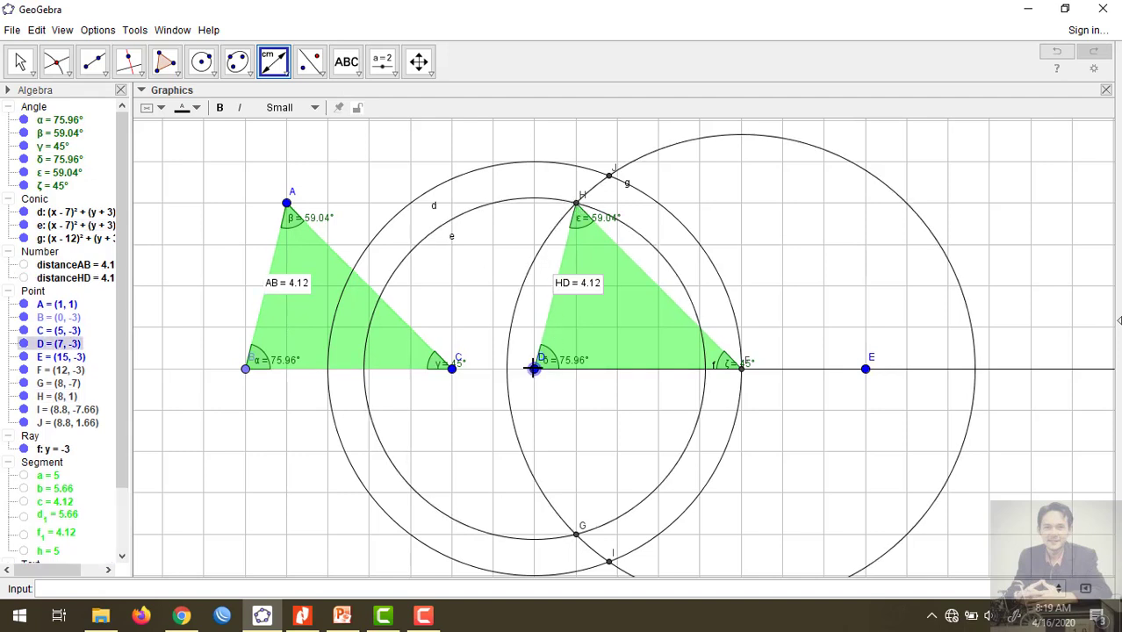
Add length measurements for the base sides BC and DF of the two triangles.
left_click(246, 368)
left_click(451, 369)
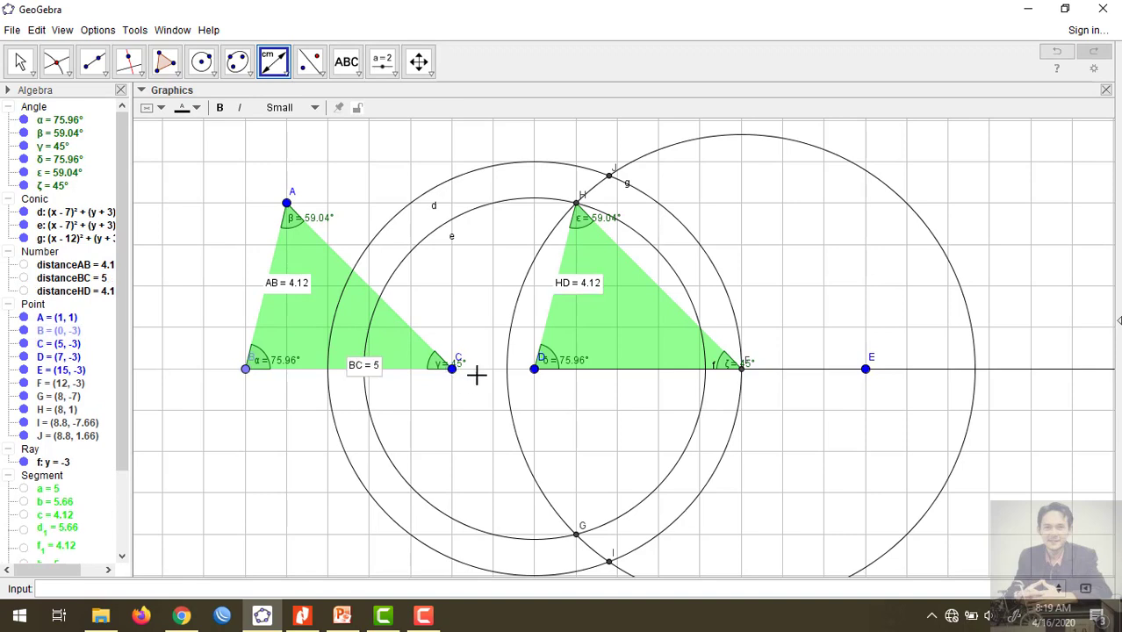
left_click(533, 370)
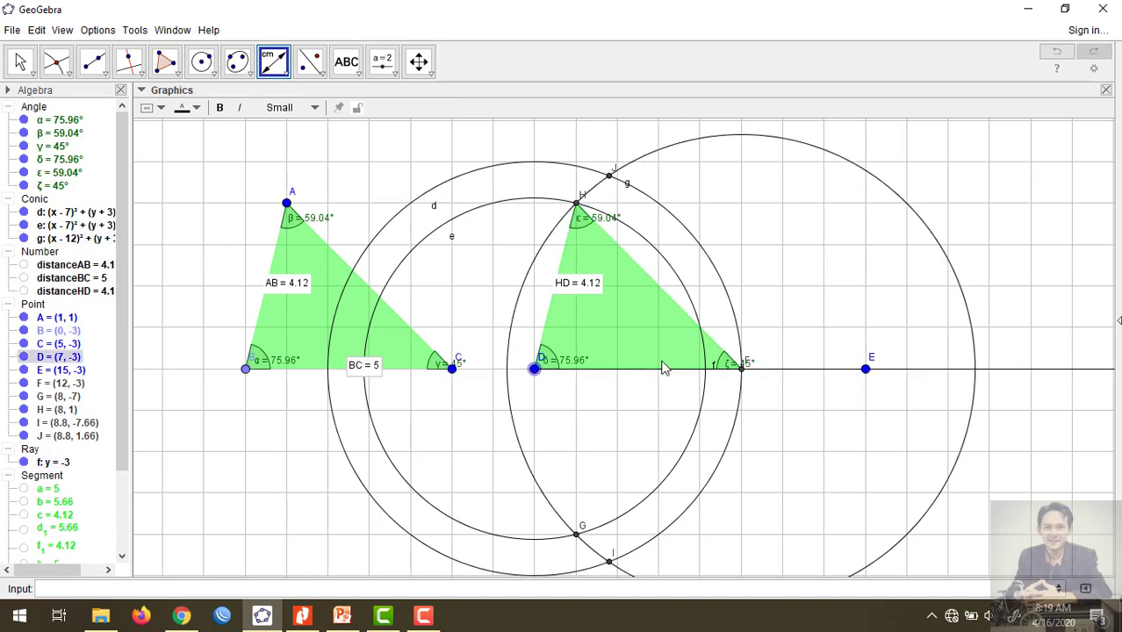
left_click(741, 368)
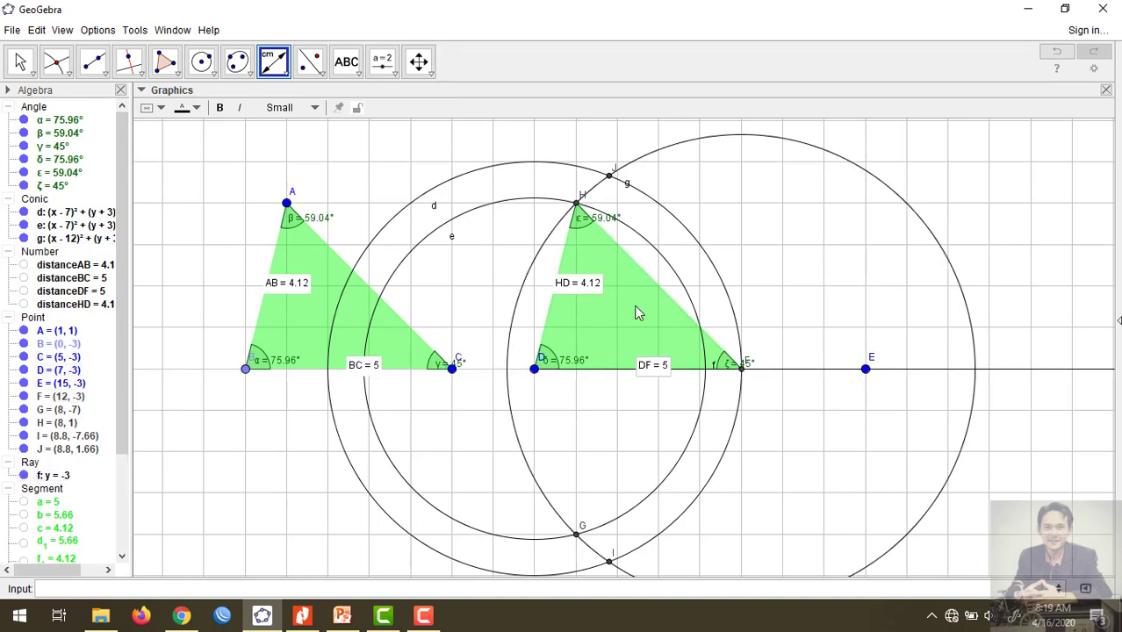
Add length measurements for the remaining sides FH and CA of the two triangles.
left_click(744, 370)
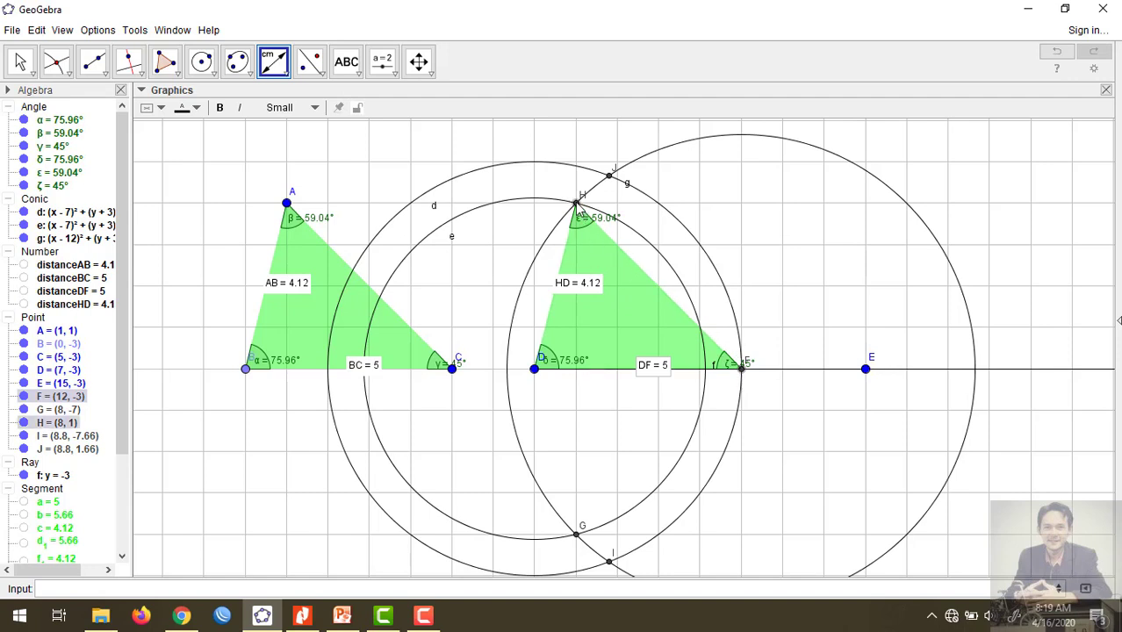
left_click(576, 205)
left_click(451, 369)
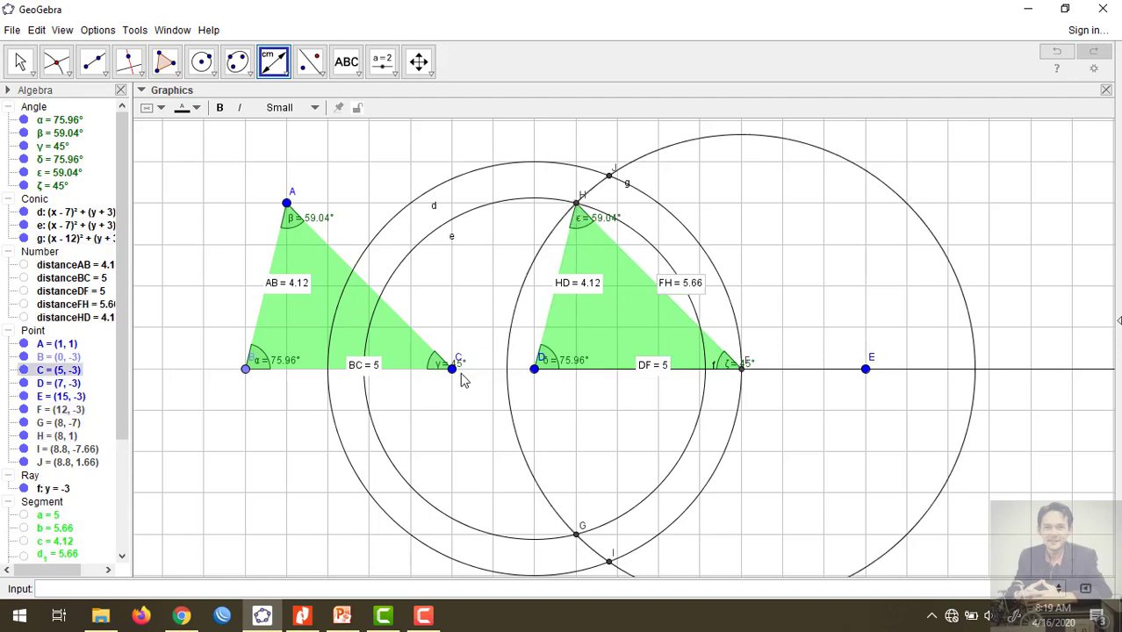
left_click(287, 205)
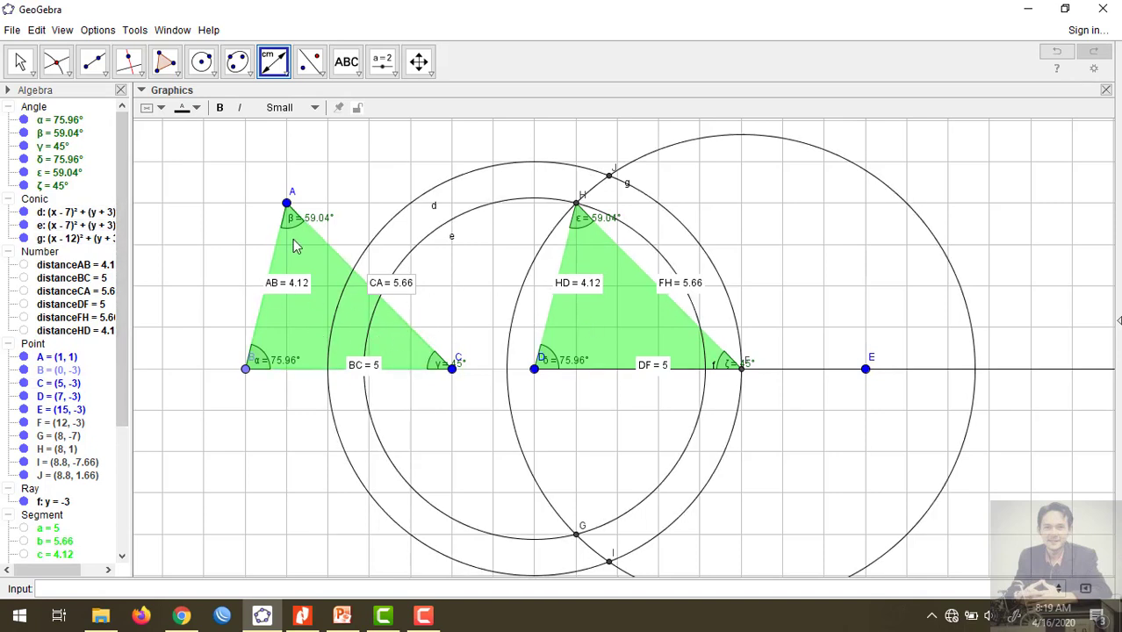
Hide the construction circles d, e and g.
left_click(19, 63)
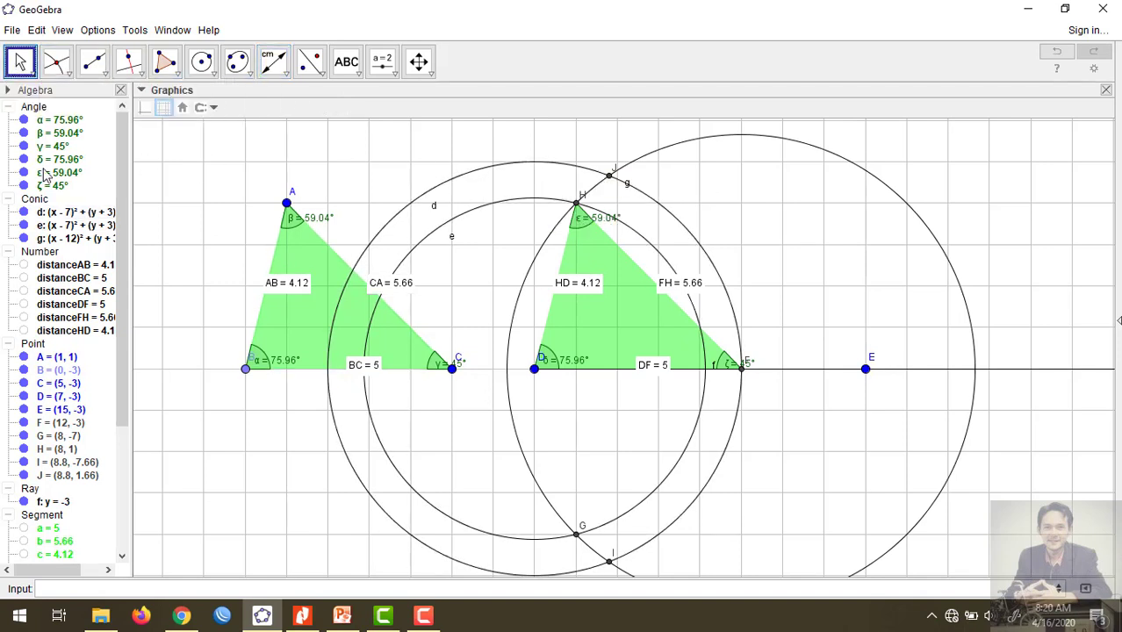
left_click(24, 212)
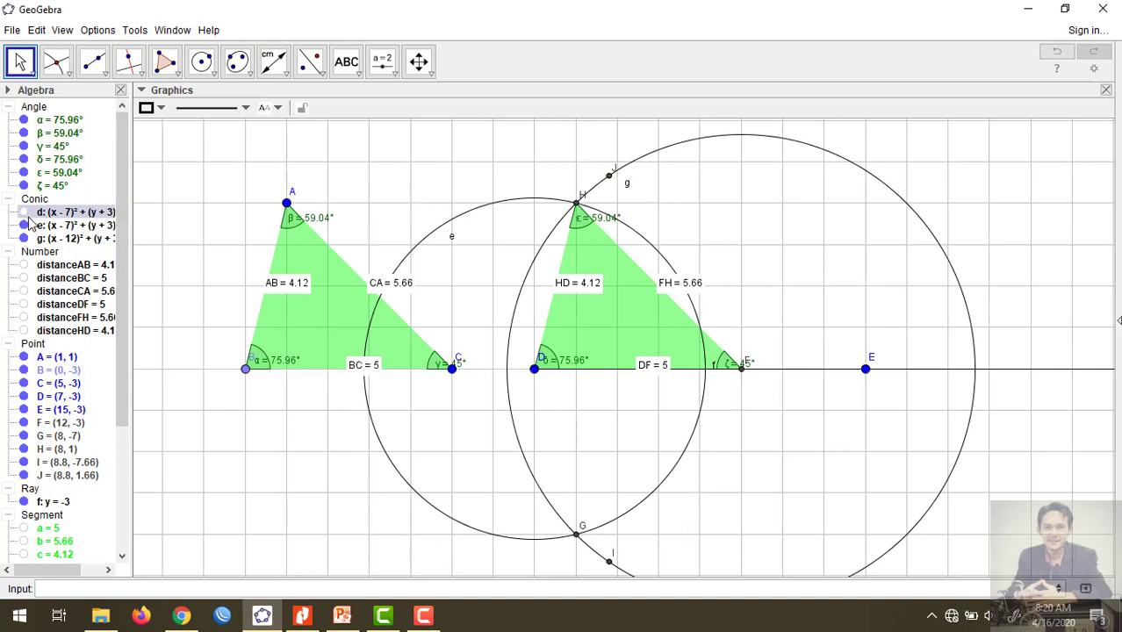
left_click(24, 224)
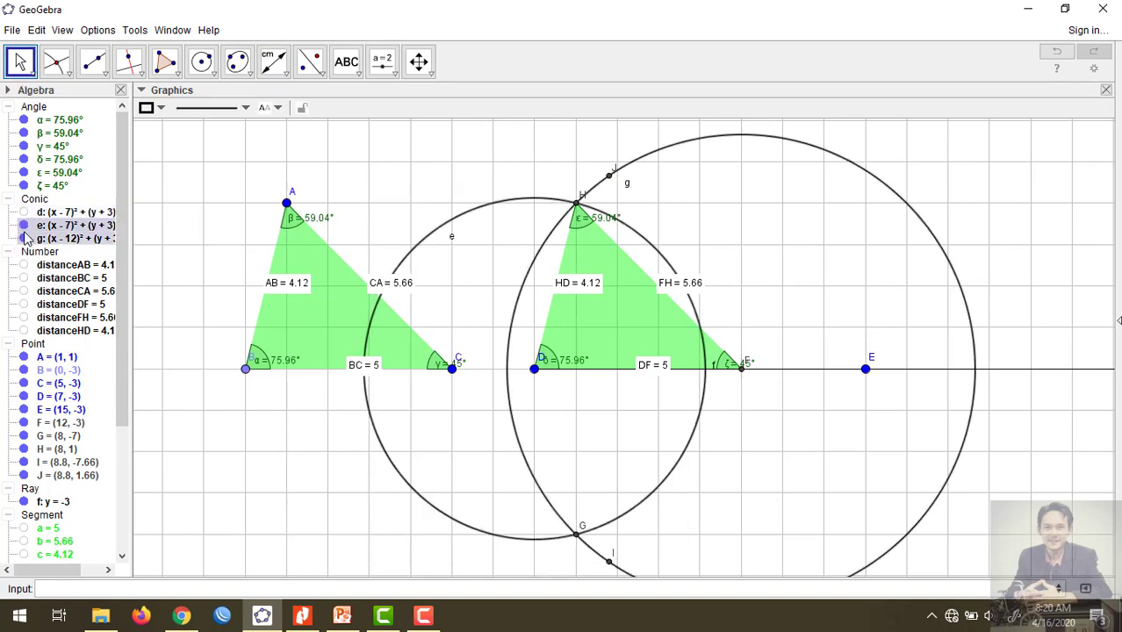
left_click(23, 238)
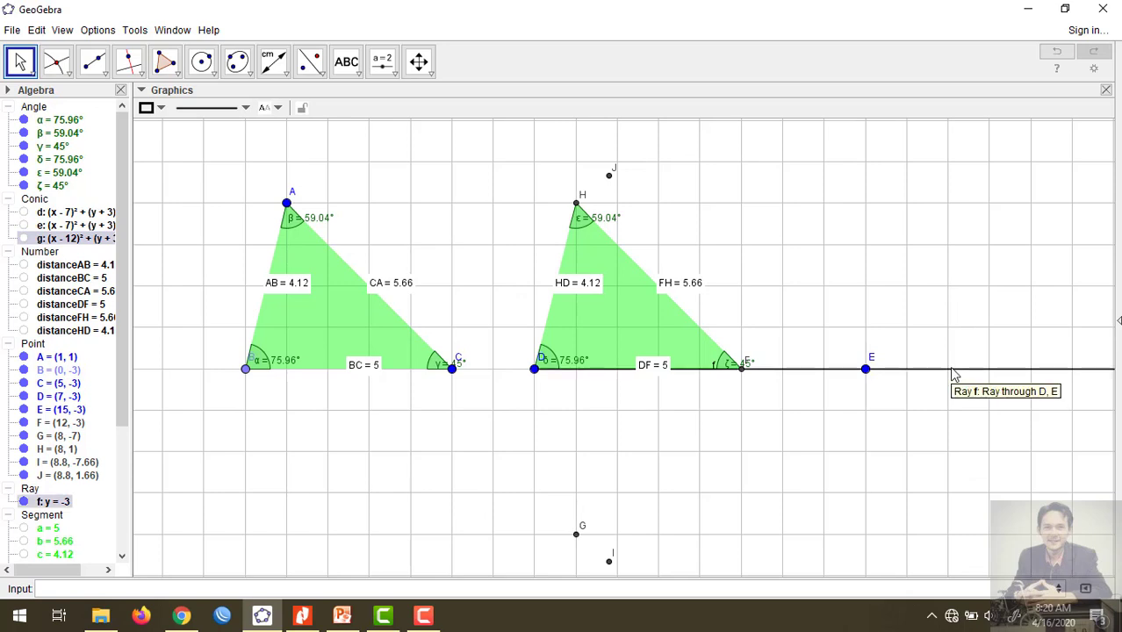
Hide ray f and the auxiliary points E, J, G and I, leaving only the two triangles.
left_click(25, 502)
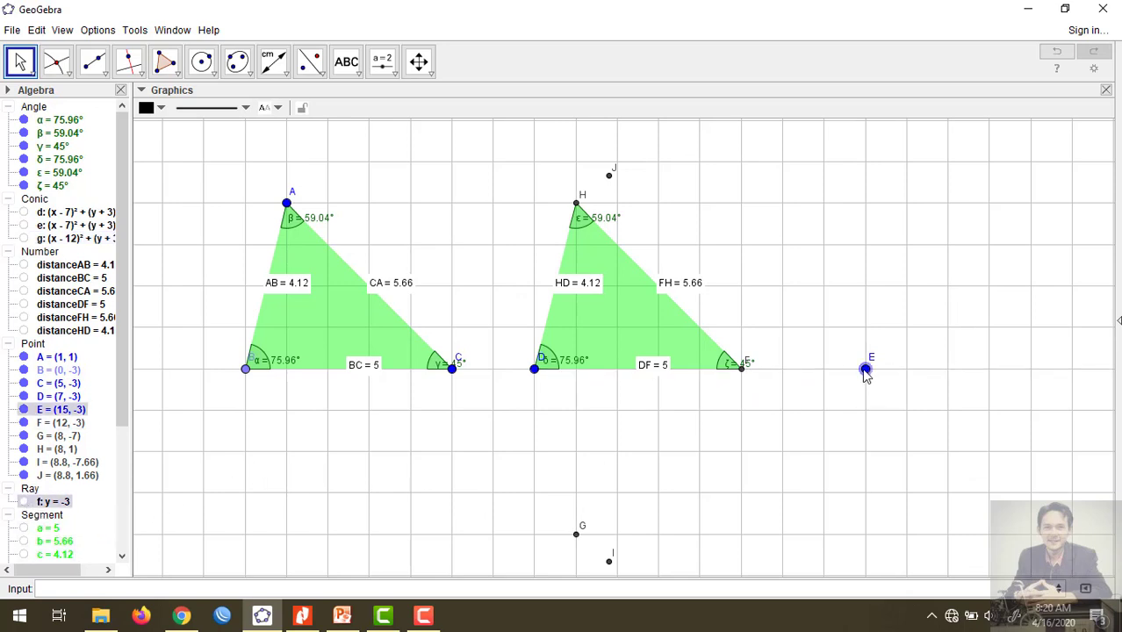
left_click(25, 409)
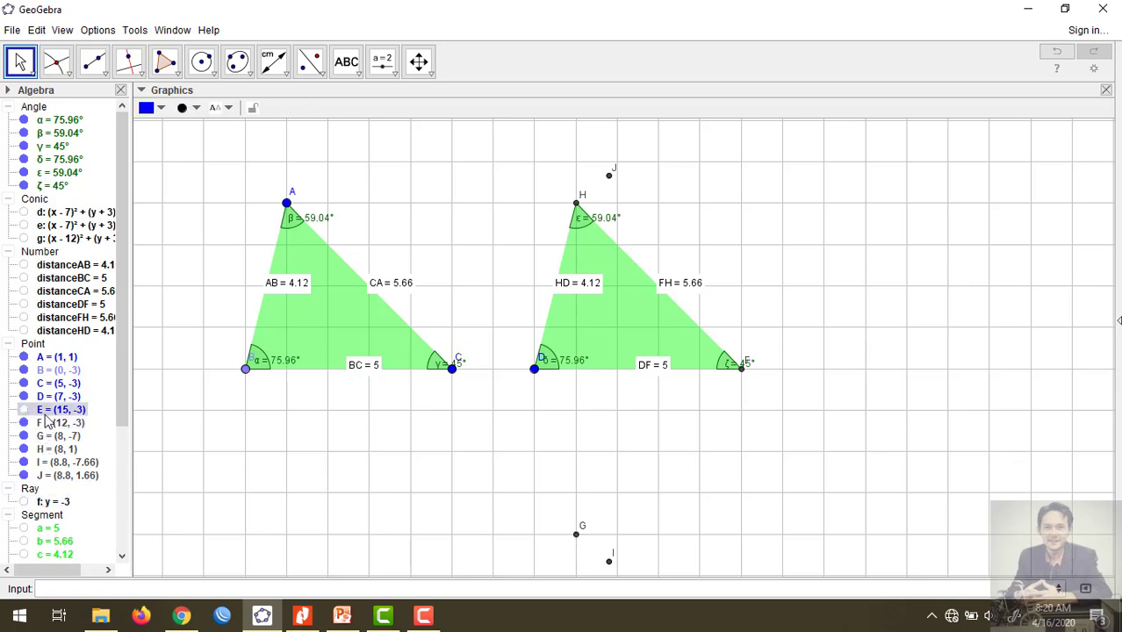
left_click(611, 177)
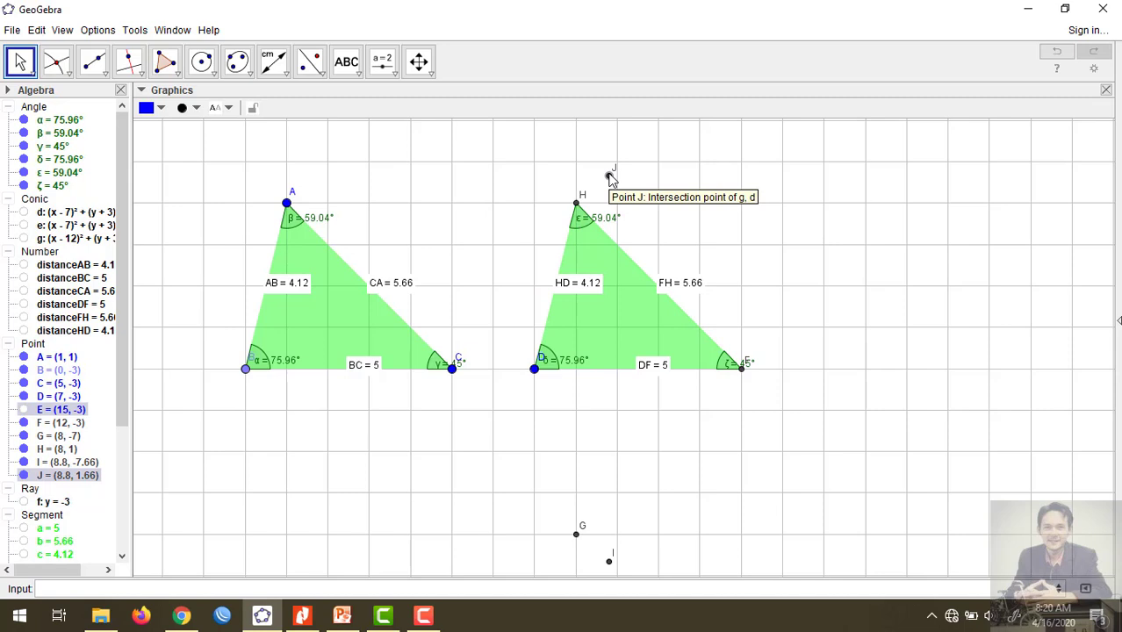
left_click(25, 477)
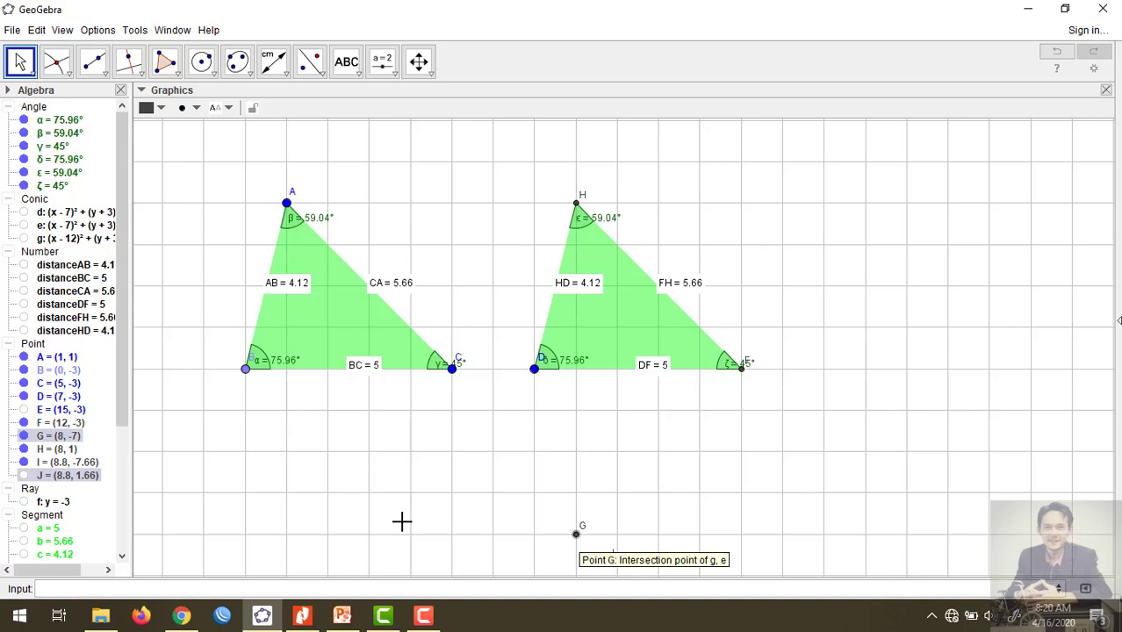
left_click(25, 436)
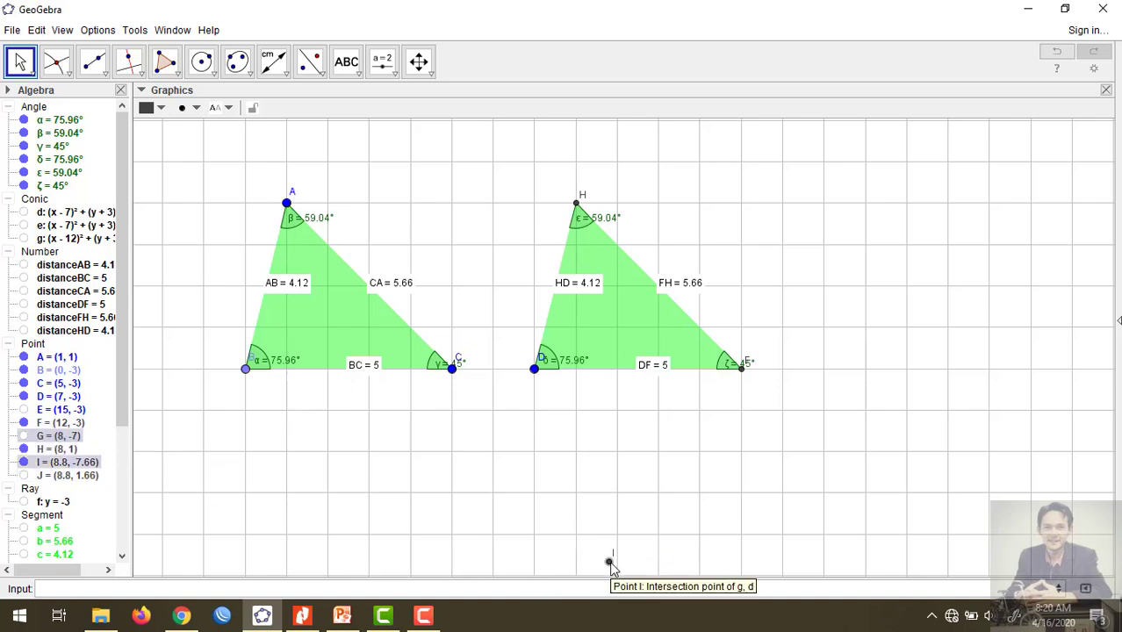
left_click(25, 462)
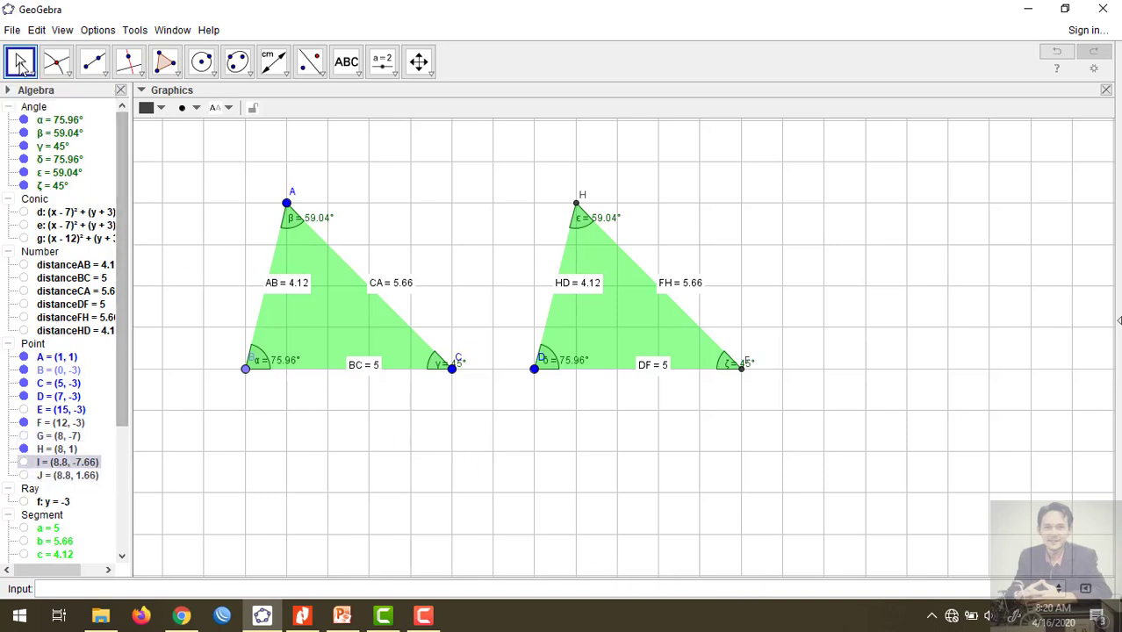
Test the copied triangle by moving vertex A to (3, 1), to (-2, 2) and finally to (2, 2).
left_click_drag(511, 453, 586, 498)
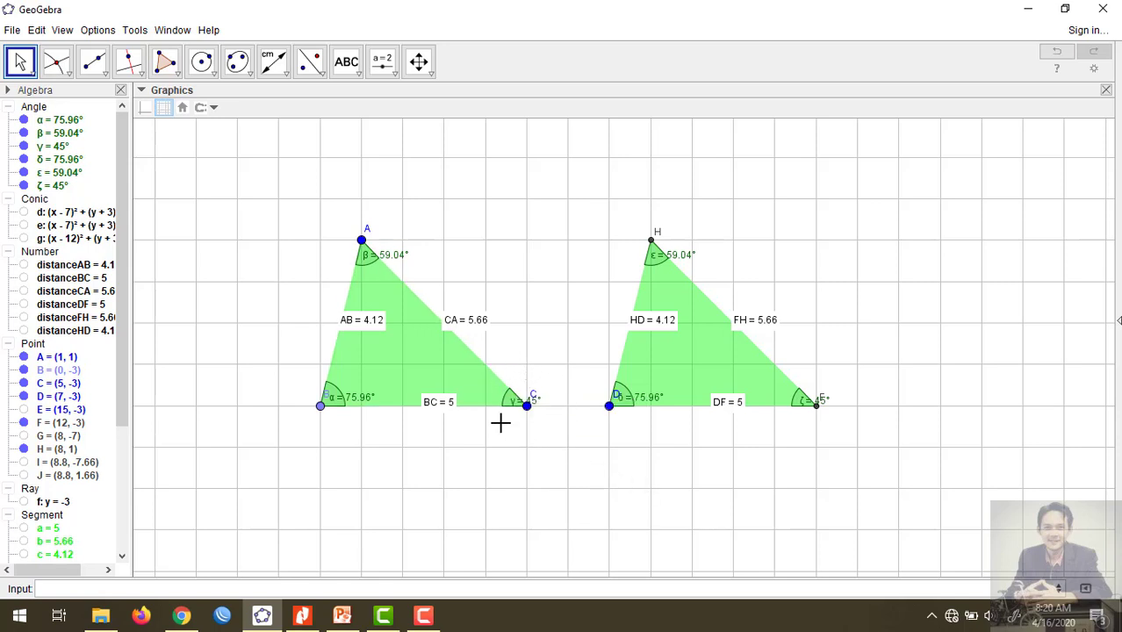
left_click(362, 241)
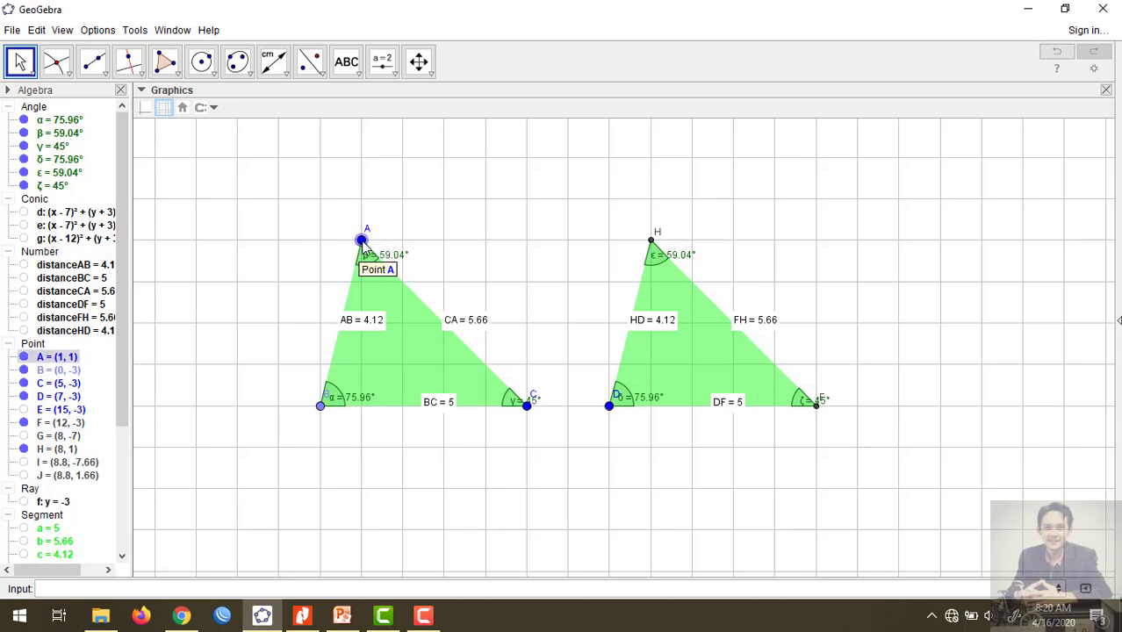
left_click_drag(362, 243, 445, 243)
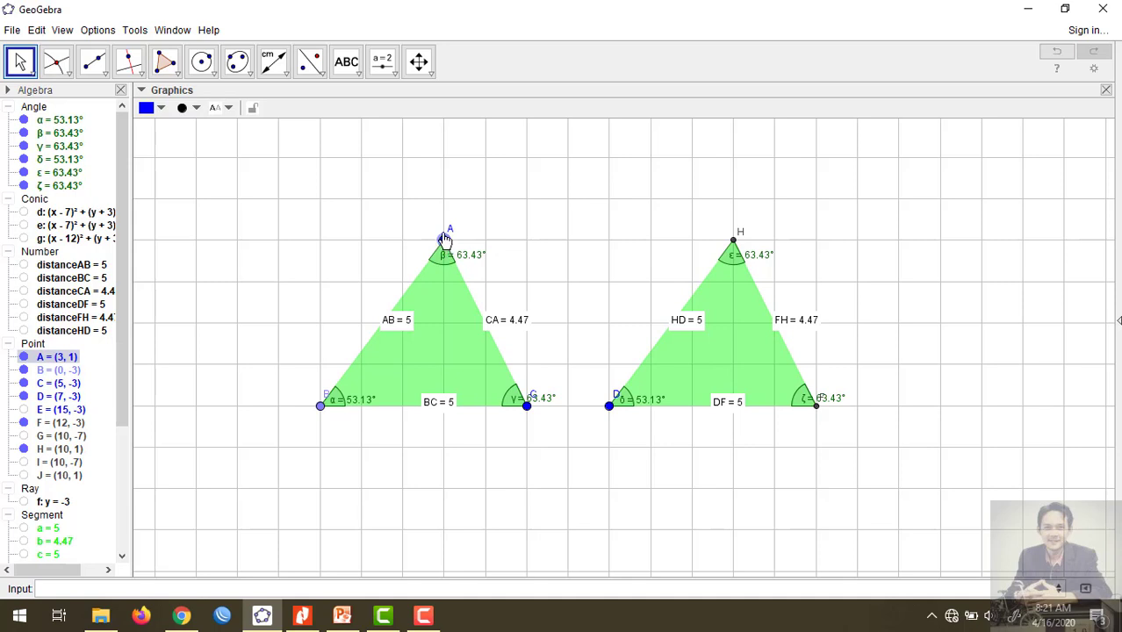
left_click_drag(445, 239, 238, 201)
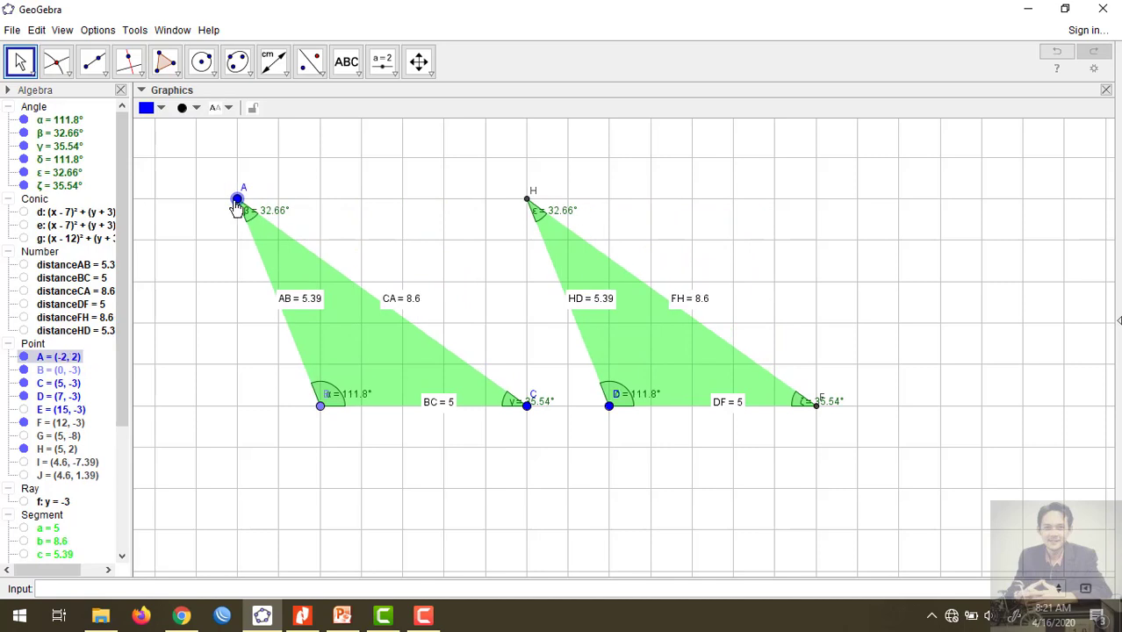
left_click_drag(237, 206, 405, 208)
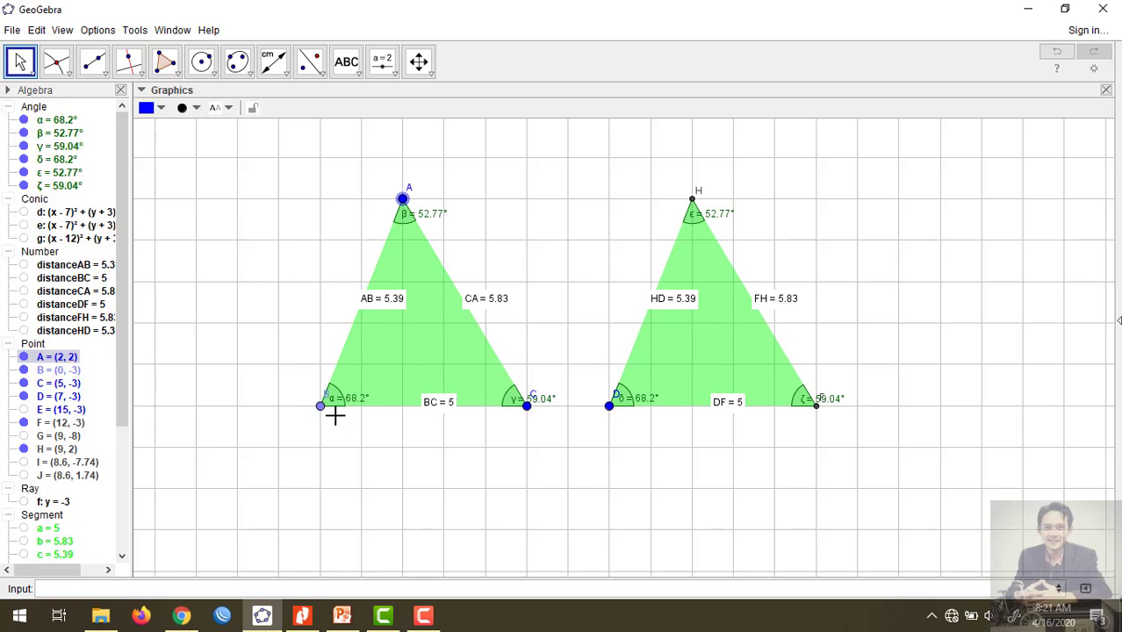
Test the copy by moving vertex B to about (0, -6) and vertex C to (3, -6), returning each to its original position.
left_click_drag(322, 412, 339, 542)
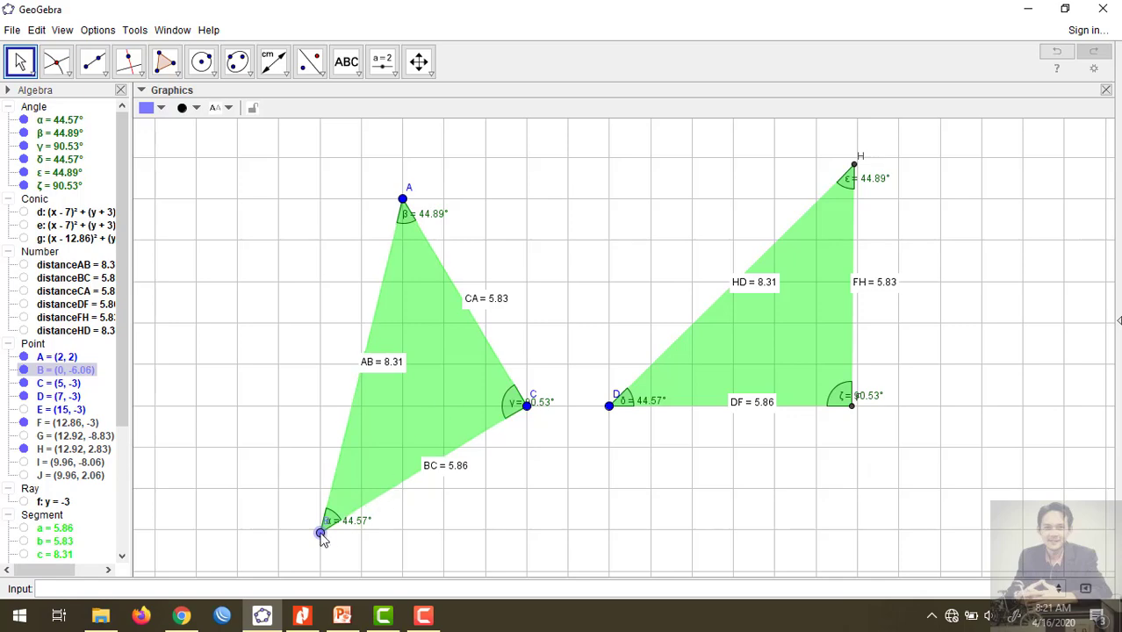
left_click_drag(321, 533, 290, 411)
left_click_drag(526, 406, 445, 536)
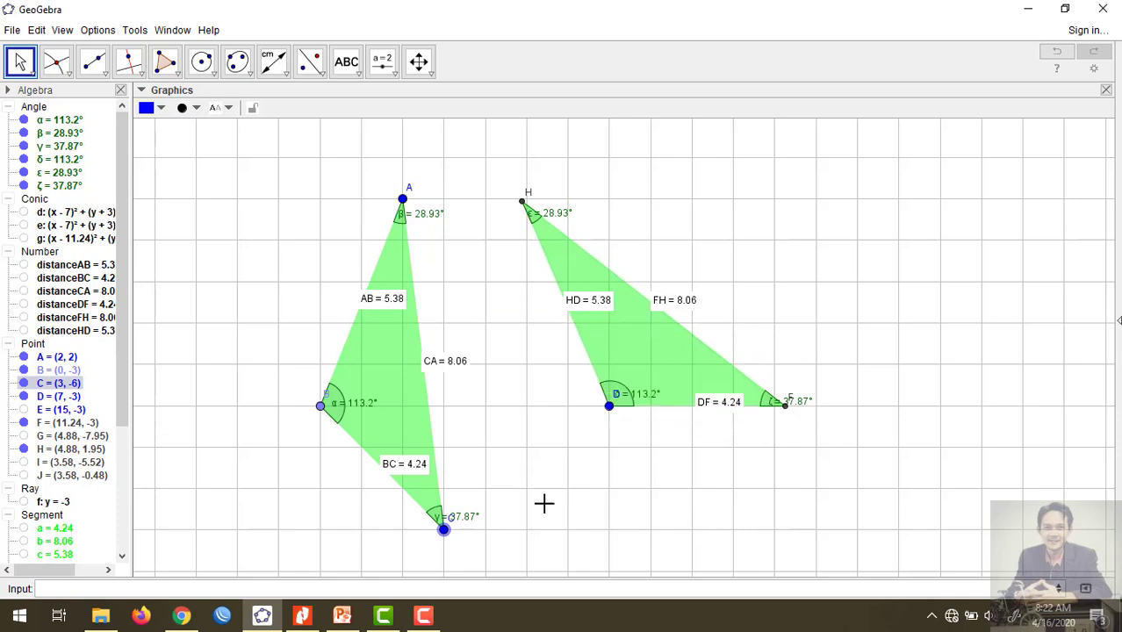
left_click_drag(443, 530, 531, 415)
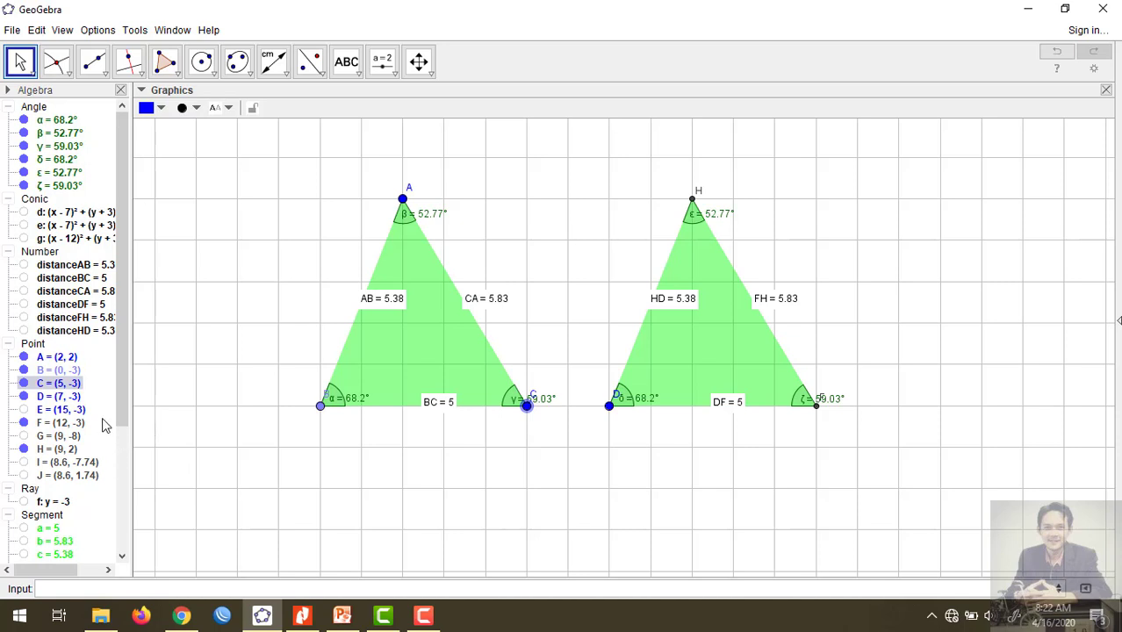
Select all objects of the construction and delete them.
key("Escape")
key("ctrl+a")
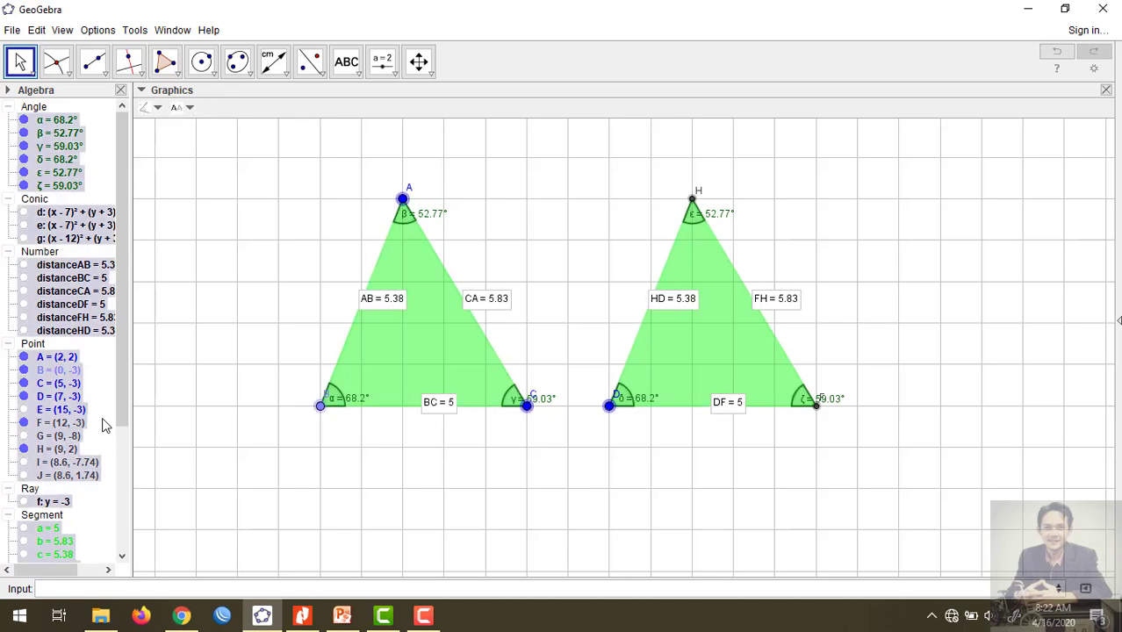
key("Delete")
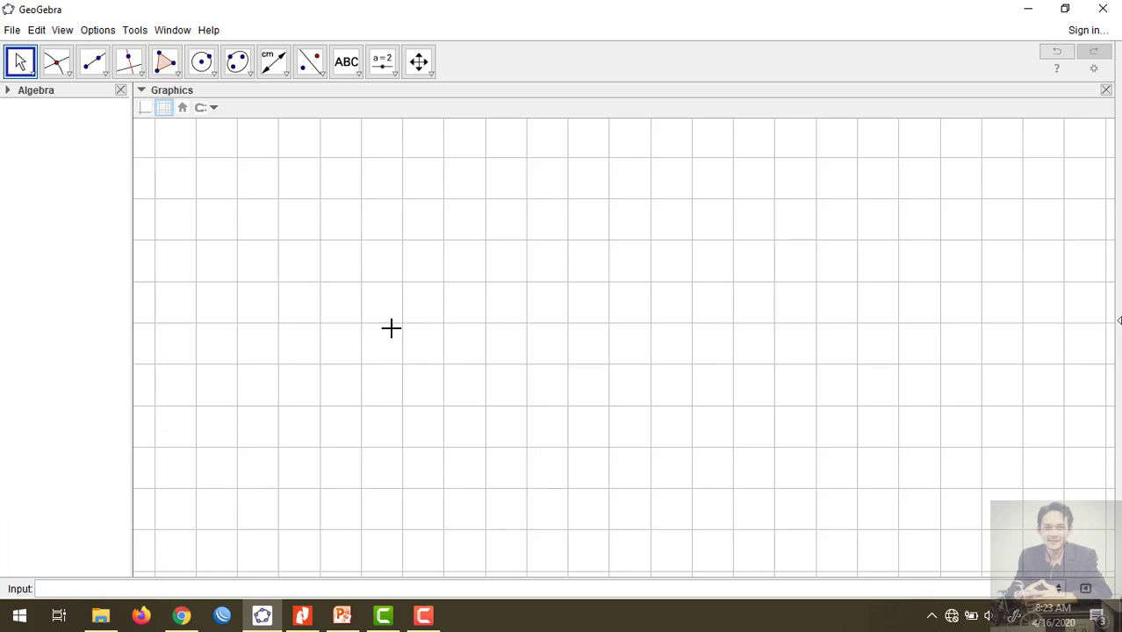
Show the coordinate axes on the empty grid.
left_click(144, 107)
left_click_drag(443, 271, 621, 310)
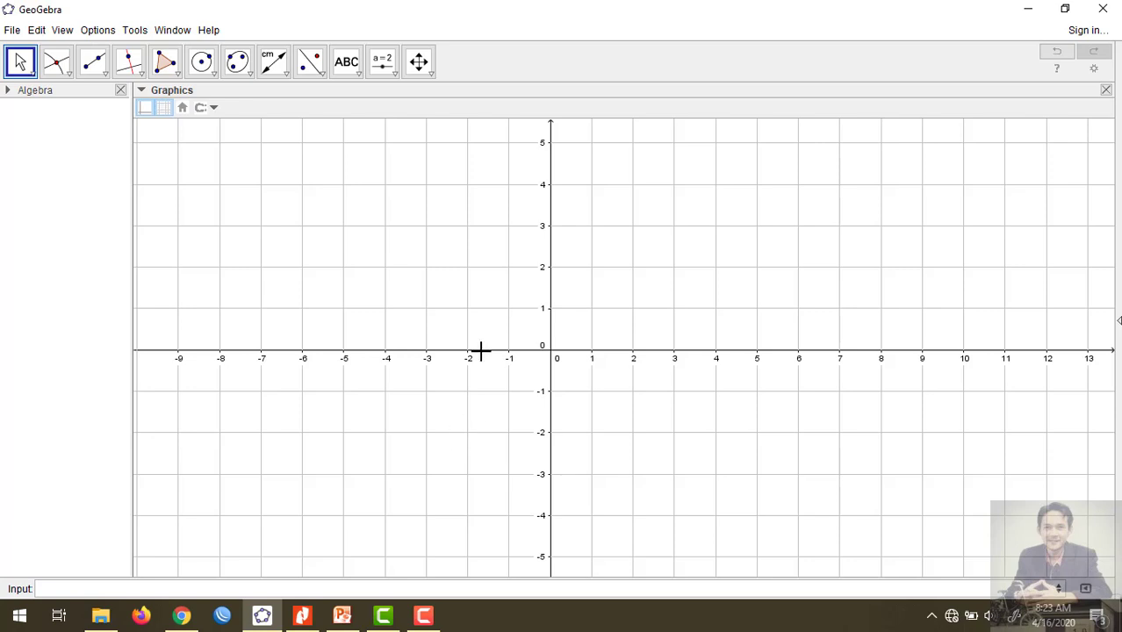
left_click_drag(481, 327, 462, 335)
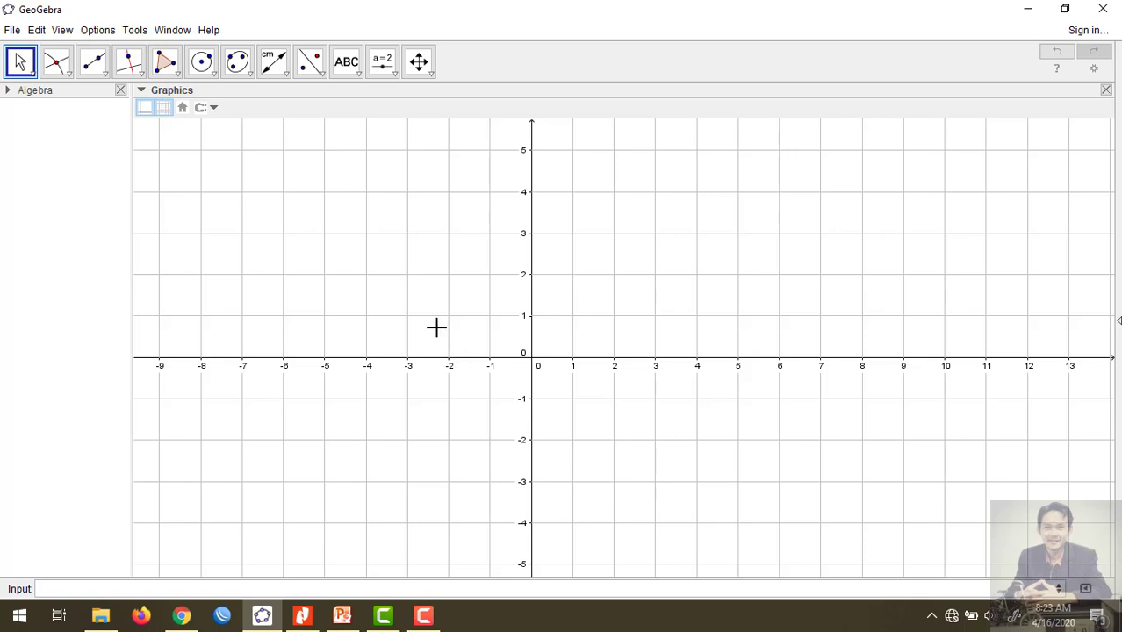
left_click_drag(419, 326, 393, 335)
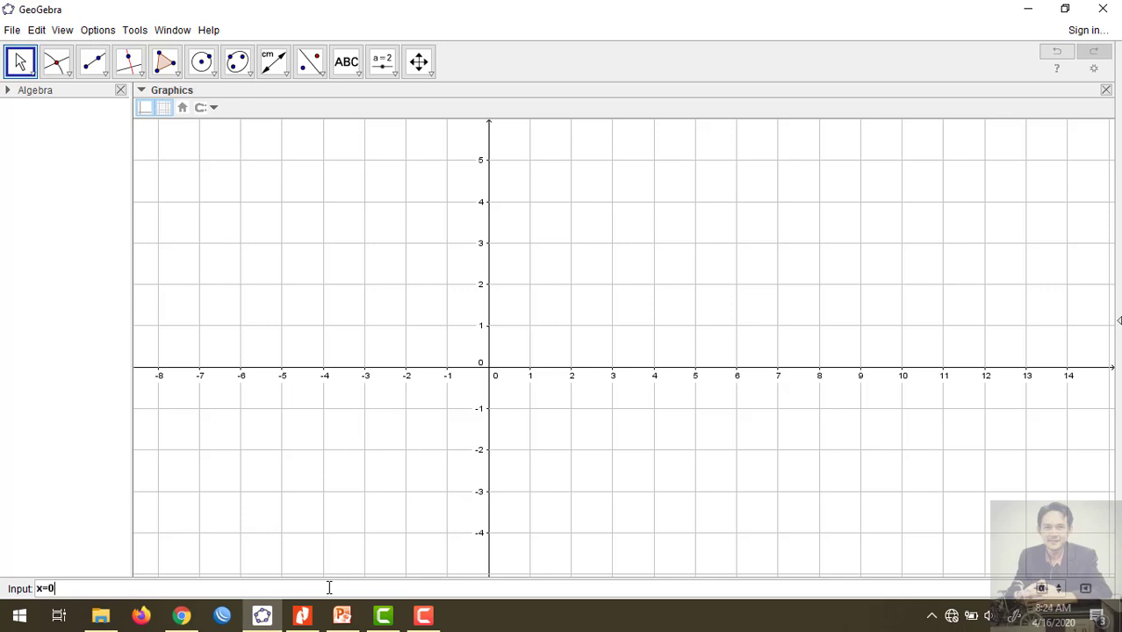
Graph the lines x = 0 and y = 0 along the coordinate axes.
key("Return")
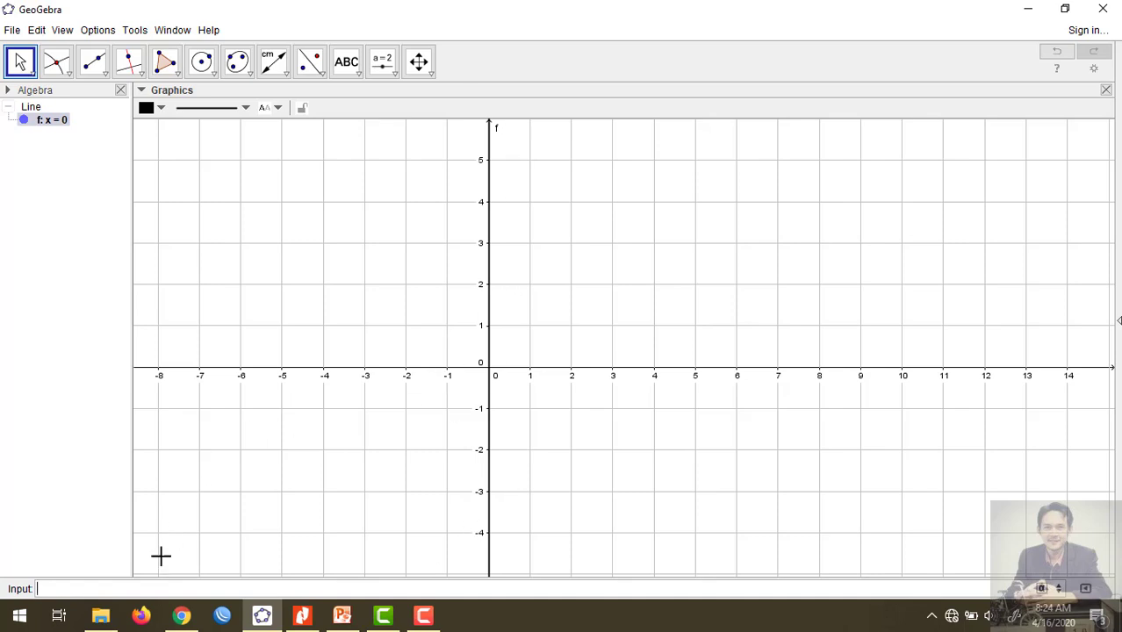
type("y=0")
key("Return")
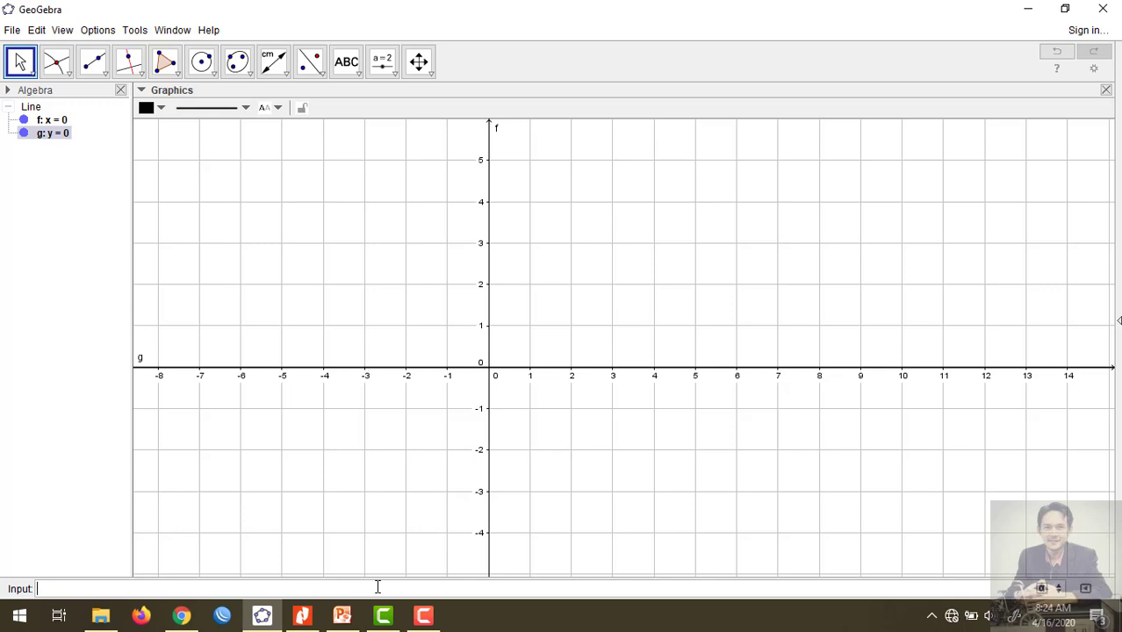
Graph the line x + y = 10 on the grid.
type("x+y=10")
key("Return")
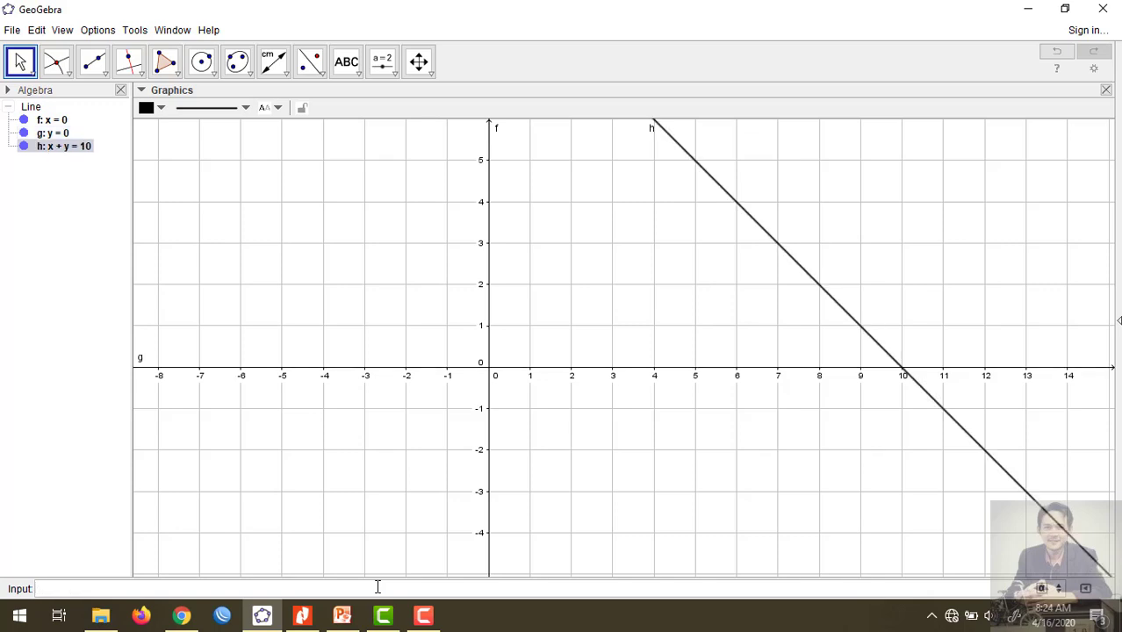
scroll(575, 419, "down", 3)
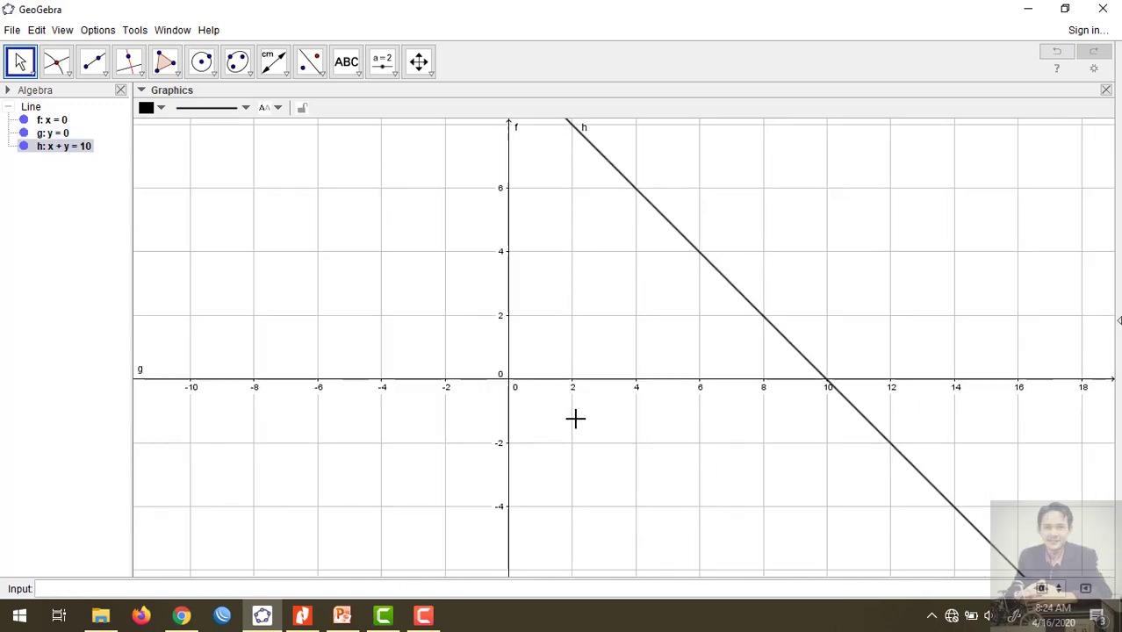
scroll(575, 419, "down", 2)
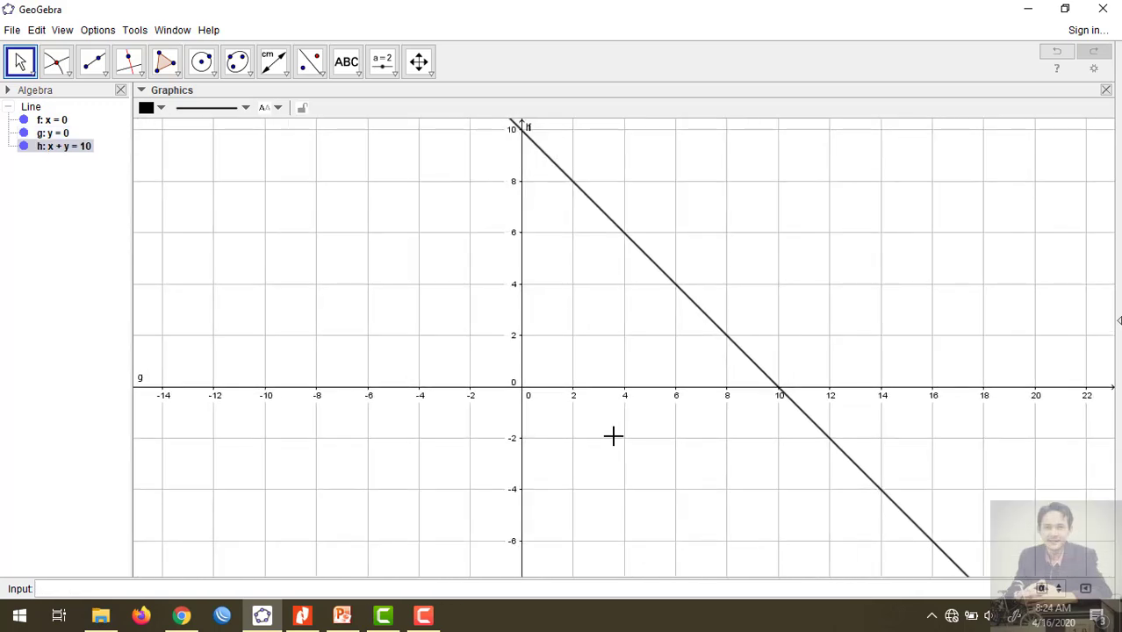
scroll(628, 370, "down", 1)
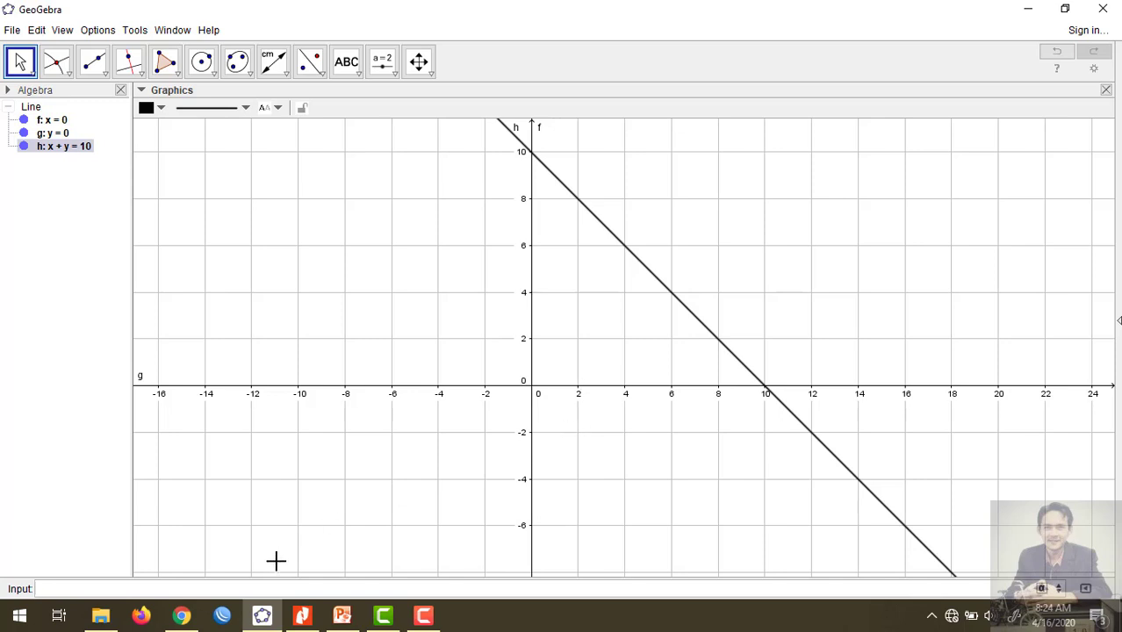
Graph the line x + y = 20 on the grid.
left_click(253, 588)
type("x + y = 20")
key("Return")
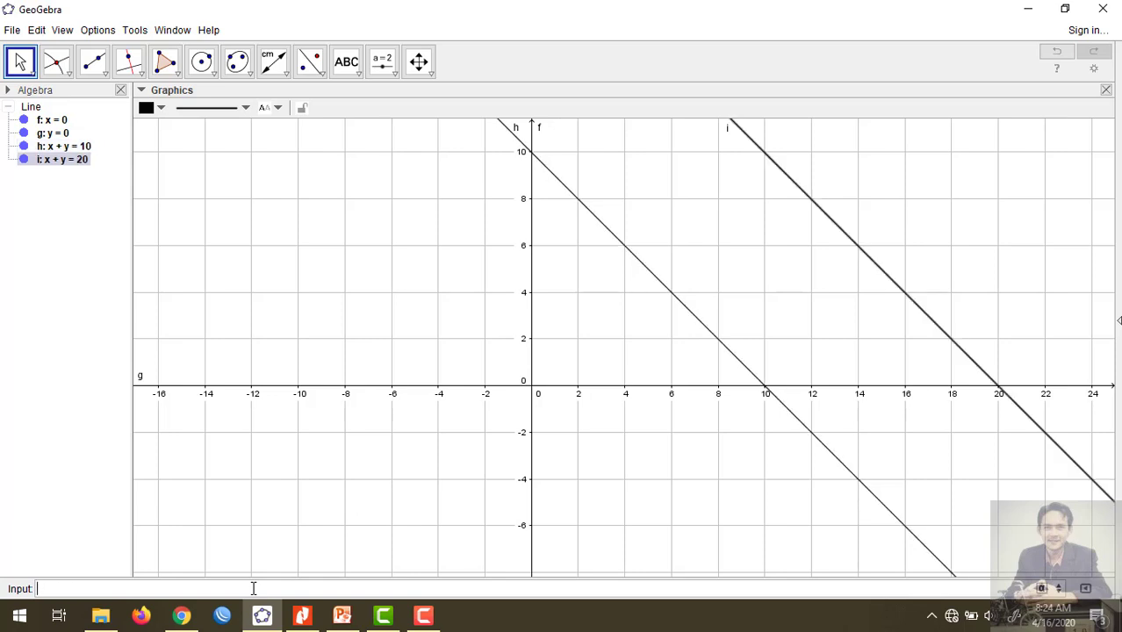
scroll(616, 317, "down", 5)
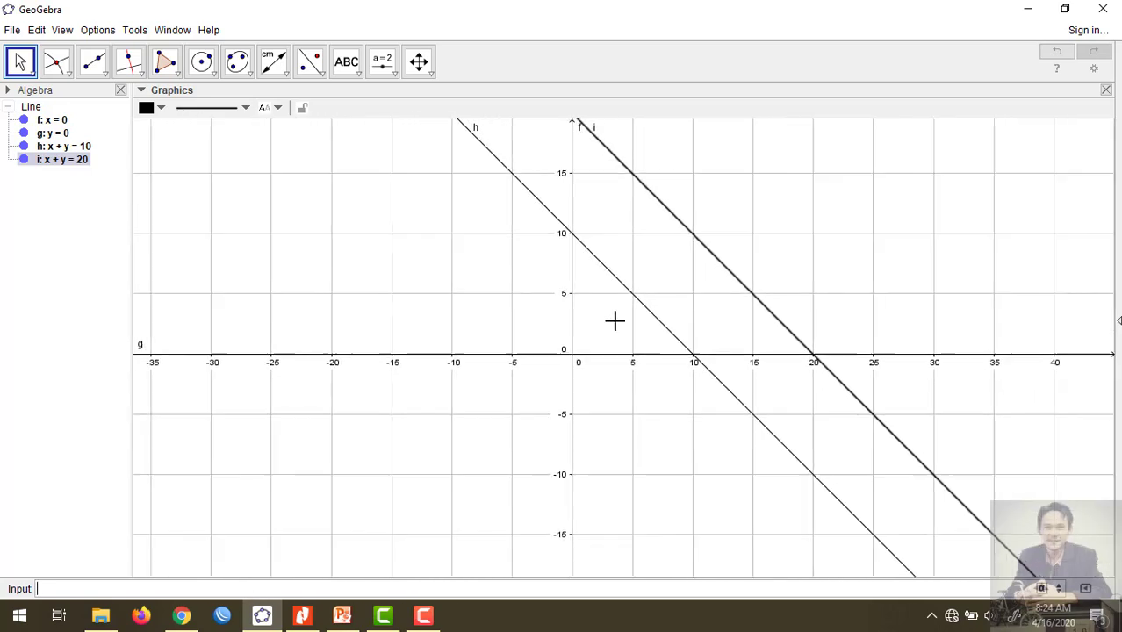
scroll(615, 321, "down", 3)
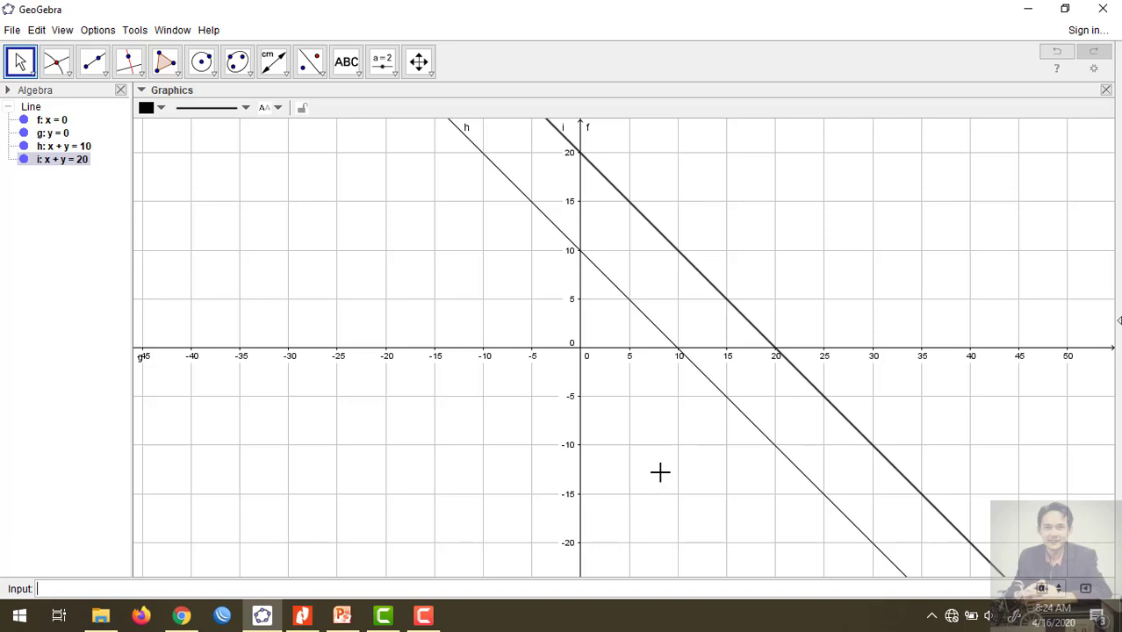
Graph the line 4x + y = 20 on the grid.
left_click(305, 588)
type("4x+y=20")
key("Return")
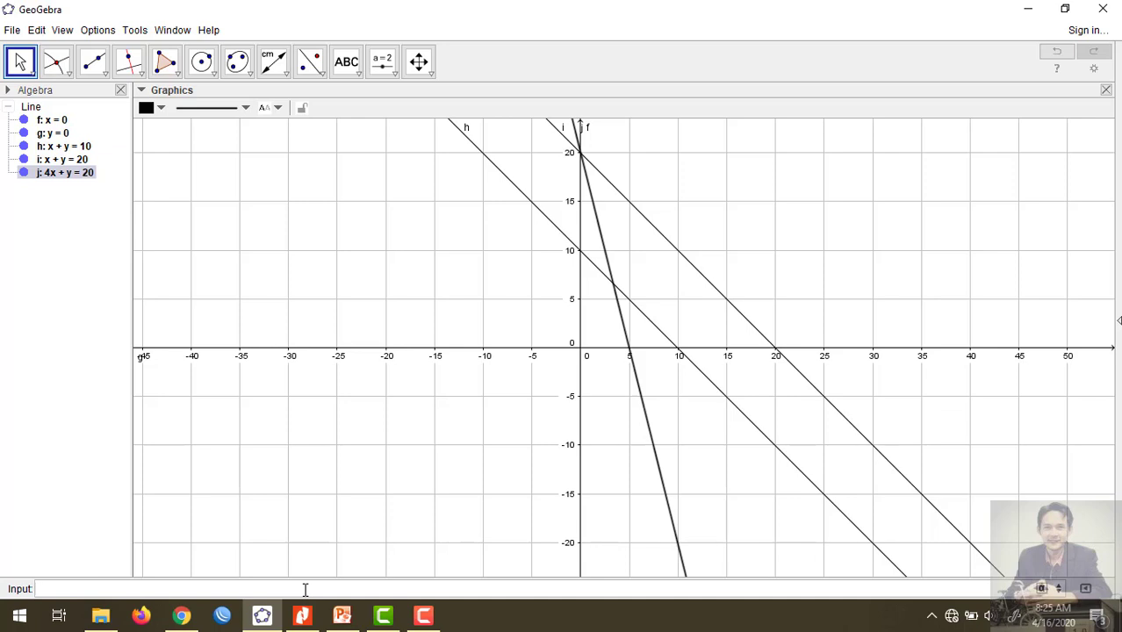
type("x")
left_click(1059, 590)
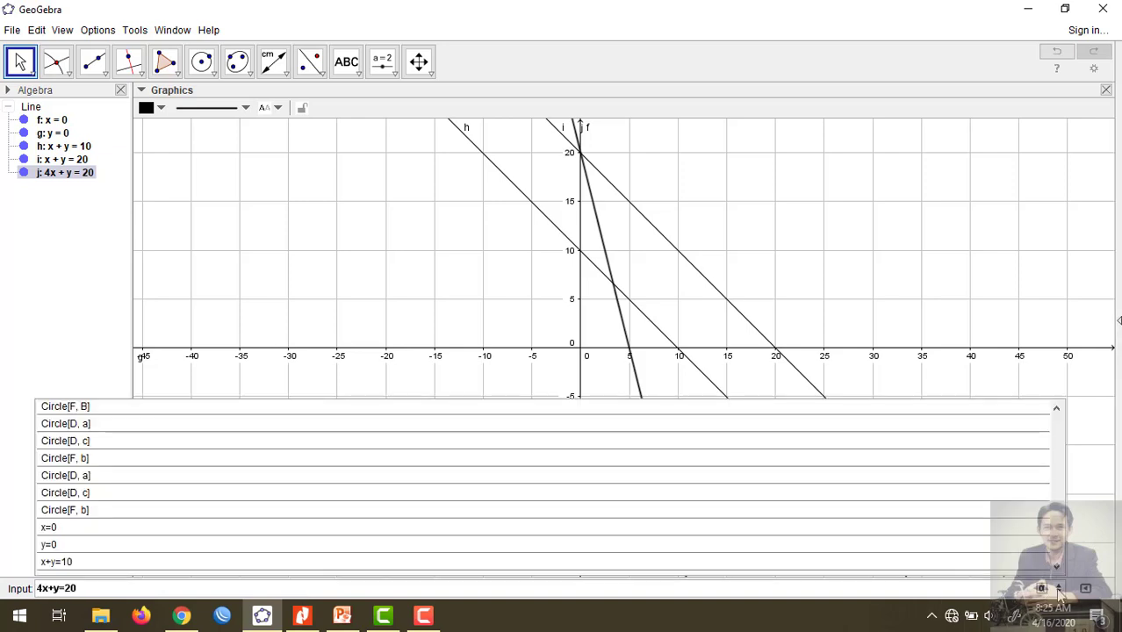
left_click(1043, 591)
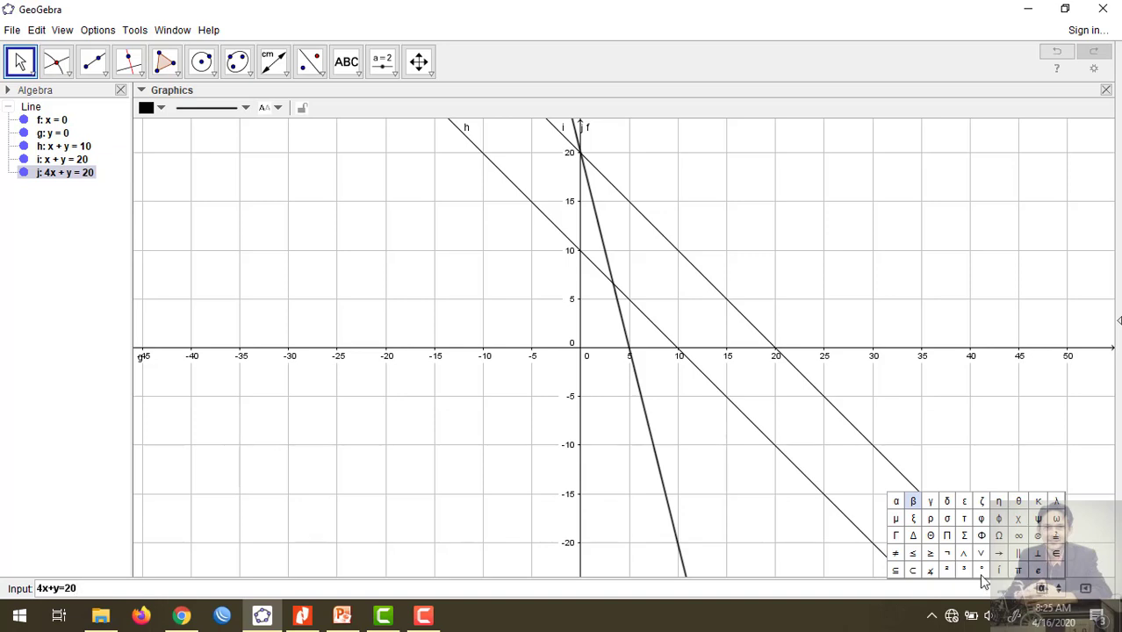
left_click(914, 553)
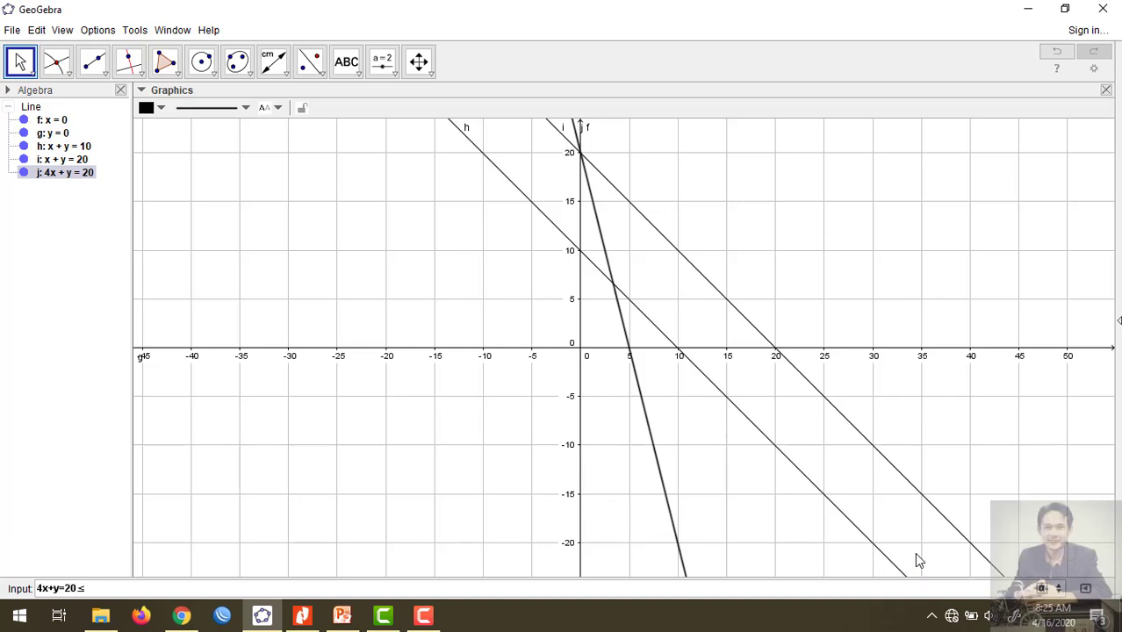
key("BackSpace")
key("Return")
Add the inequality x ≤ 0 to shade the half-plane beside the vertical axis.
type("x")
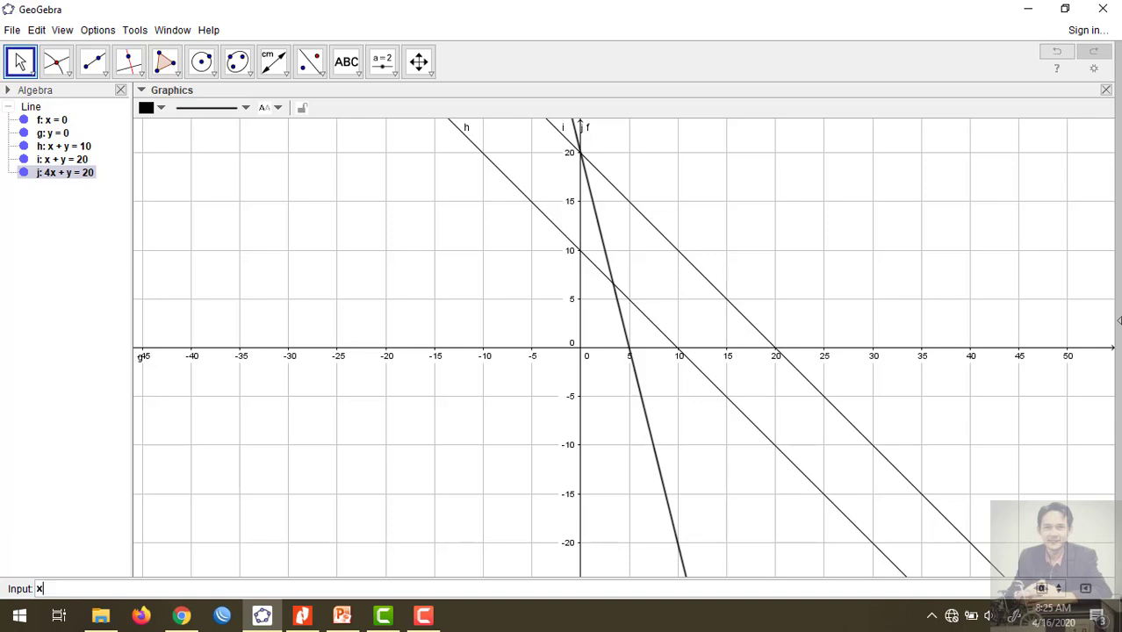
left_click(1042, 589)
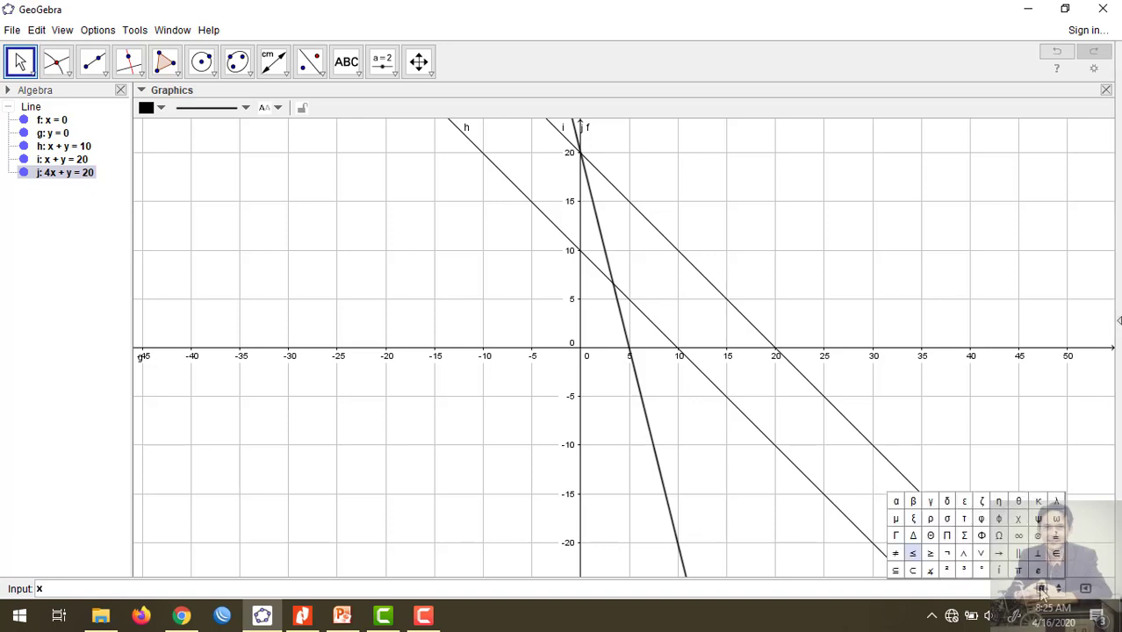
left_click(913, 553)
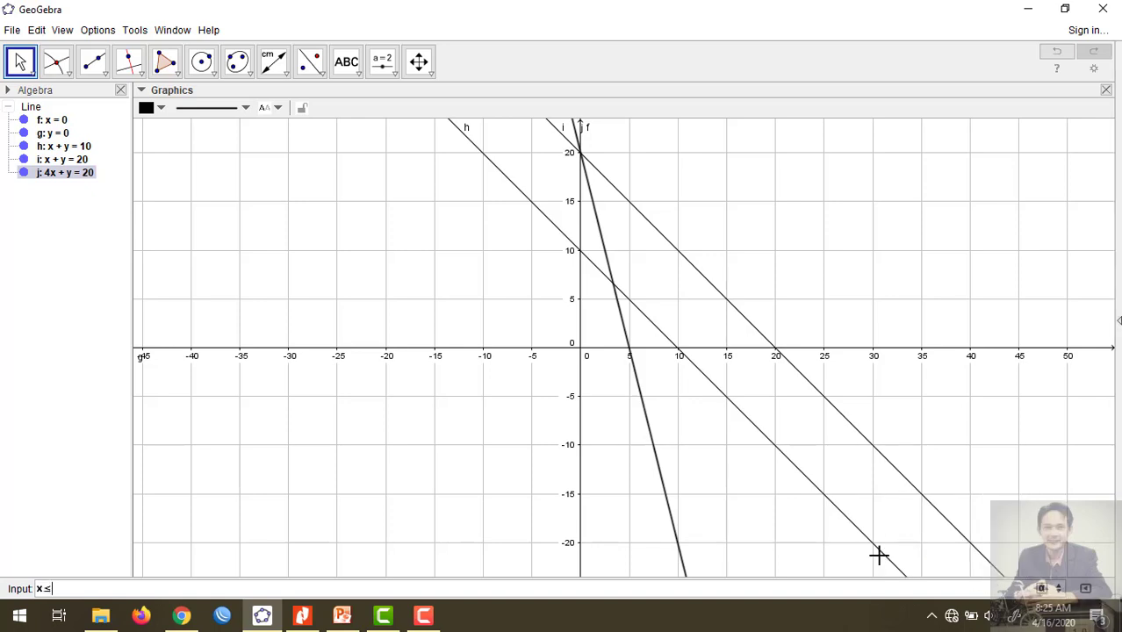
type("0")
key("Return")
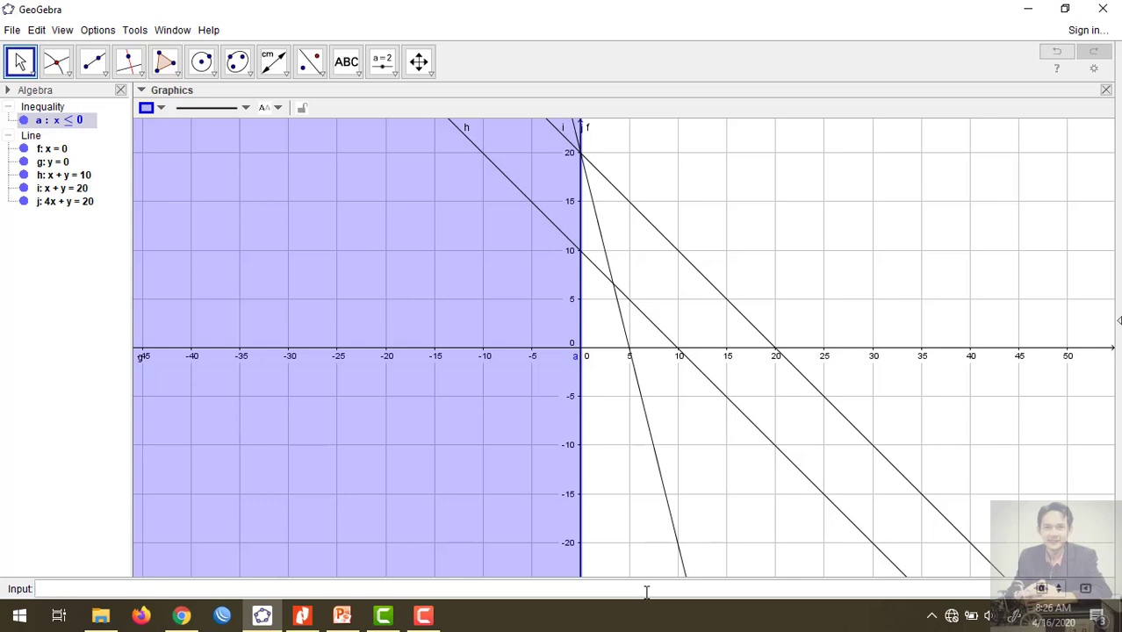
Add the inequality y ≤ 0 to shade the half-plane below the horizontal axis.
type("y")
left_click(1041, 588)
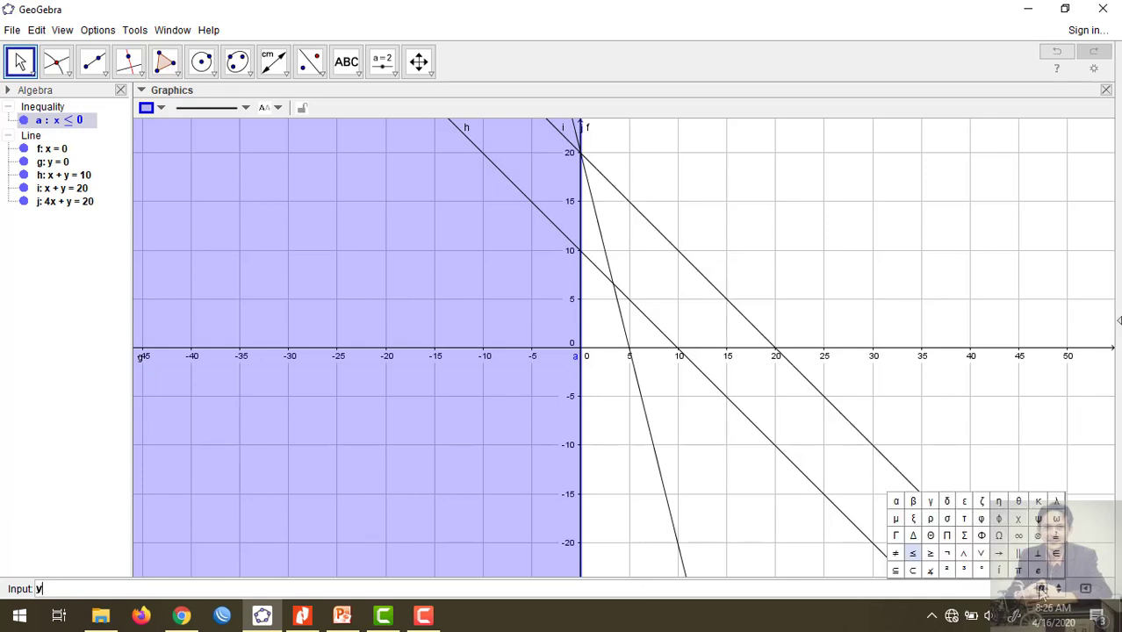
left_click(913, 554)
type("0")
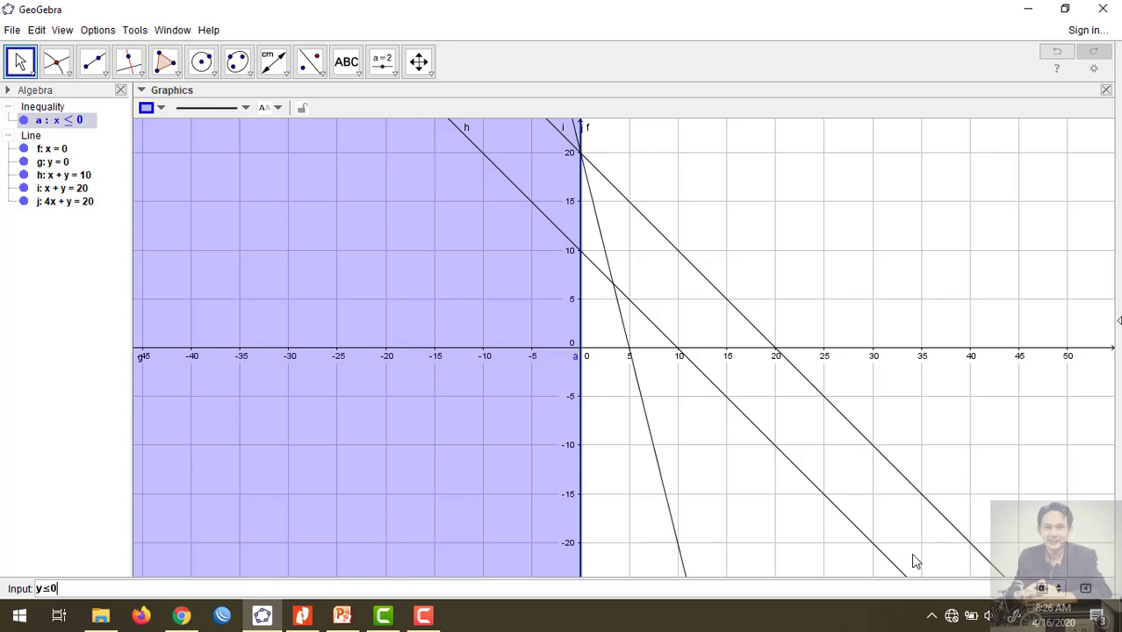
key("Return")
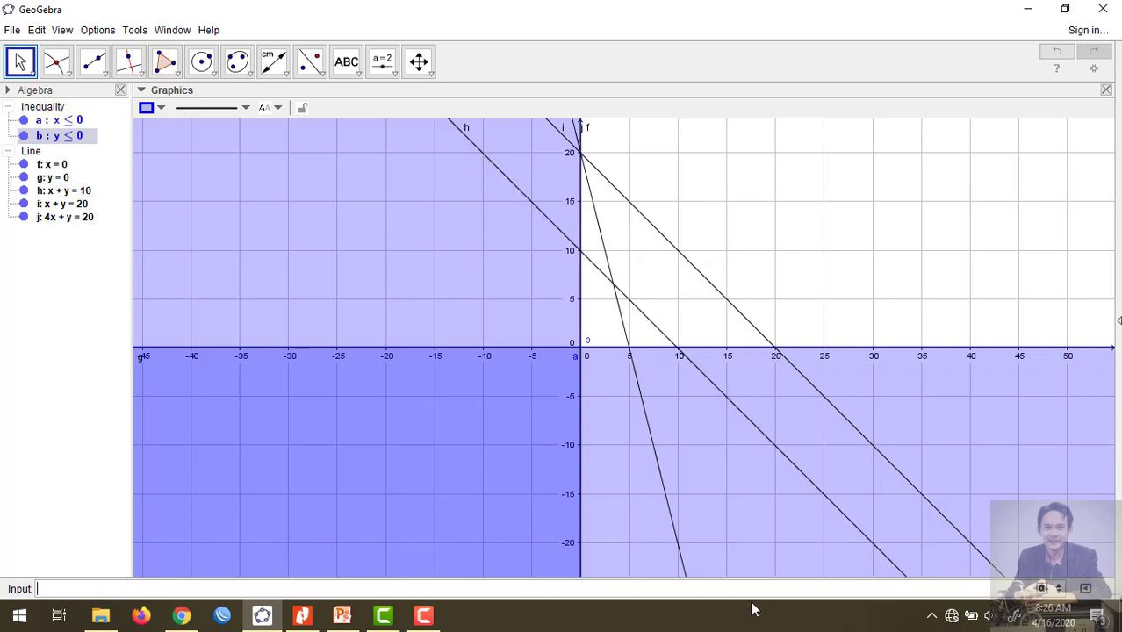
Add the inequality x + y ≤ 10 to shade the region below that line.
type("x+y")
left_click(1042, 589)
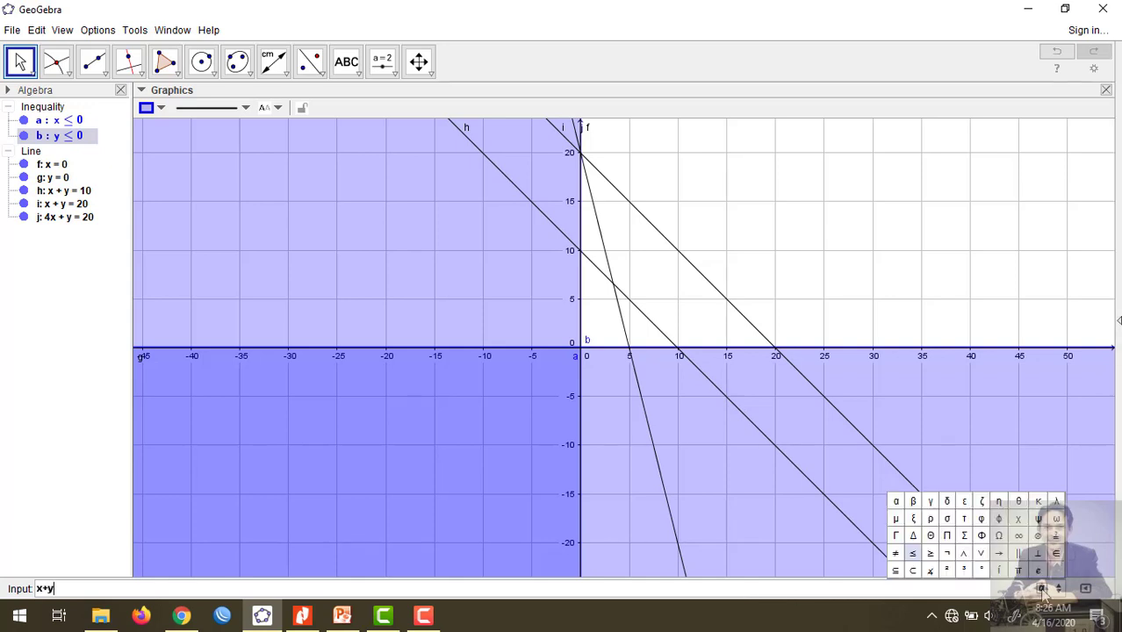
left_click(913, 559)
type("10")
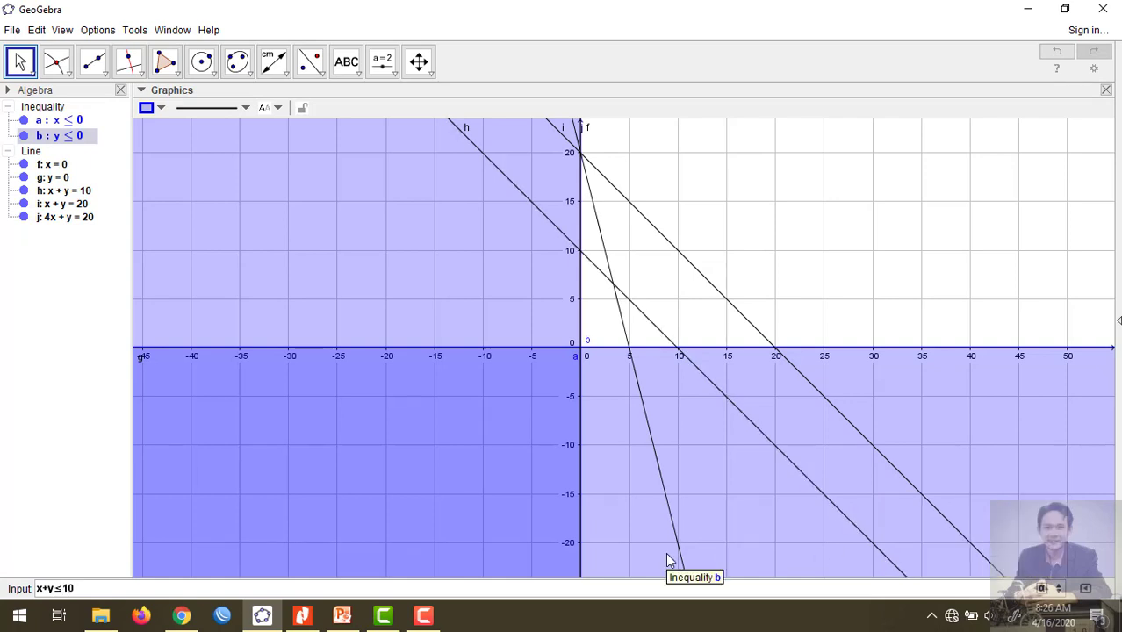
key("Return")
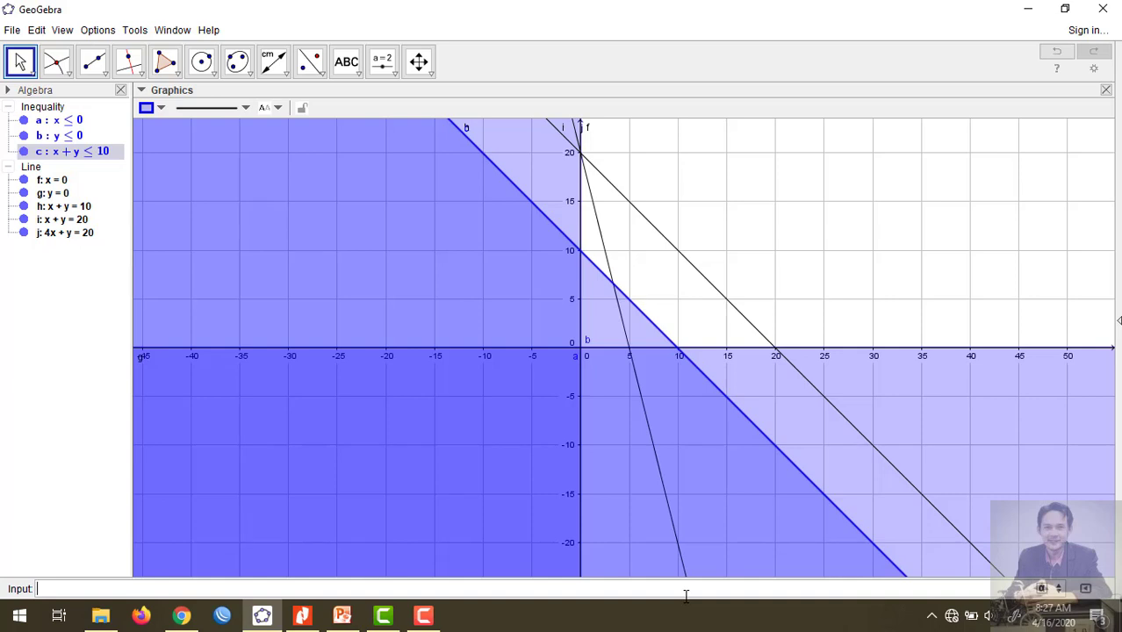
Add the inequality x + y ≥ 20 to shade the region above that line.
type("x+y")
left_click(1041, 589)
left_click(930, 553)
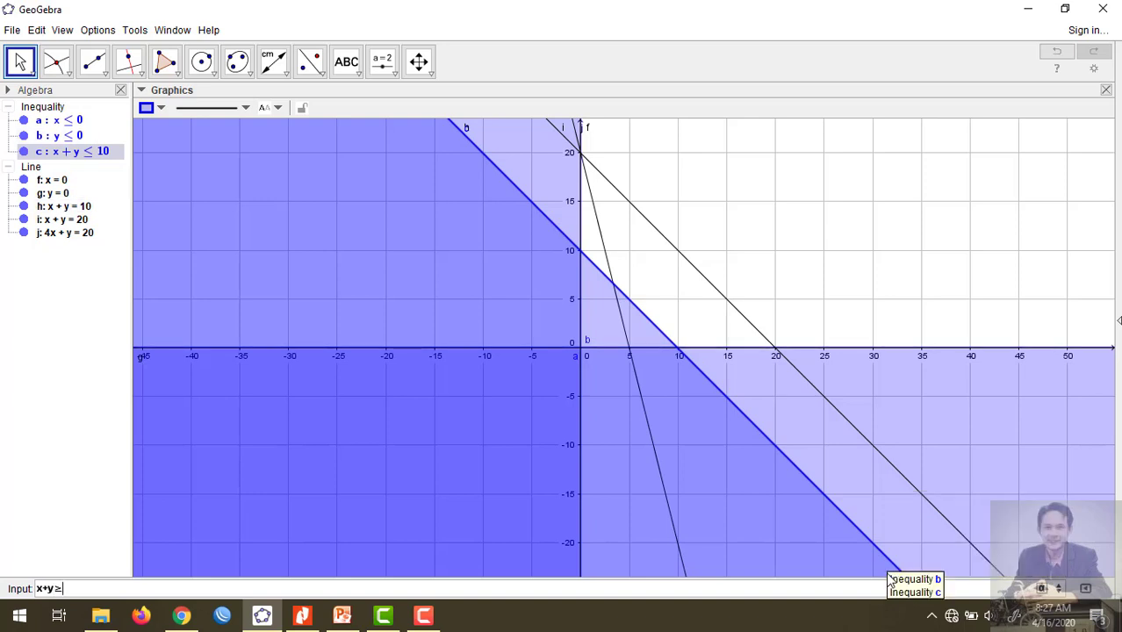
type("20")
key("Return")
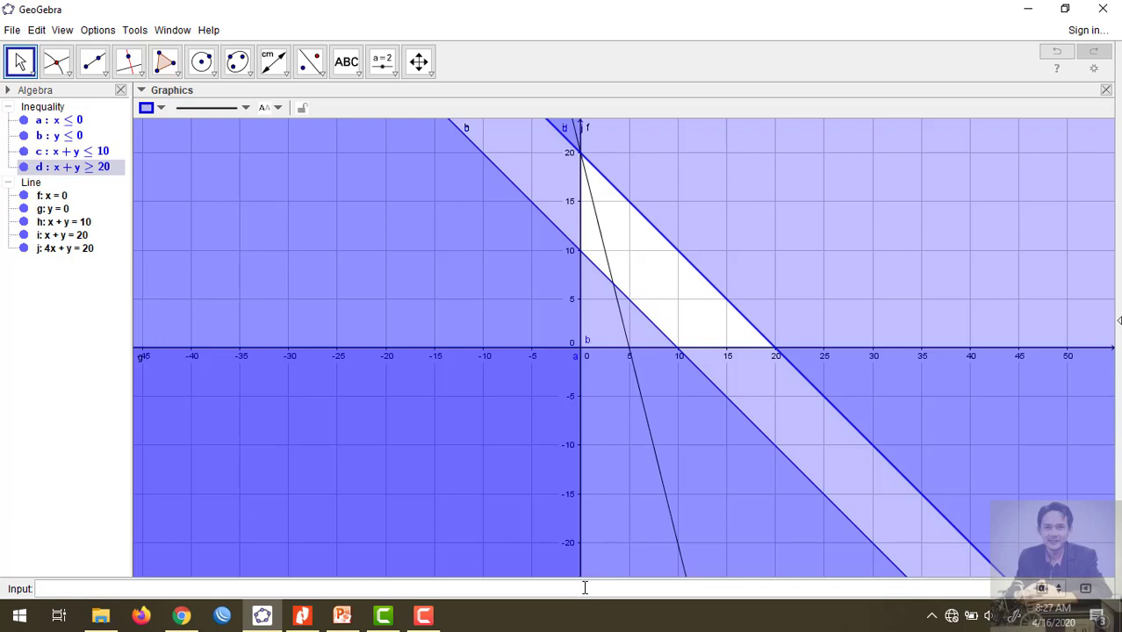
Add the inequality 4x + y ≤ 20 to shade the region on the origin side of that line.
type("4x+y")
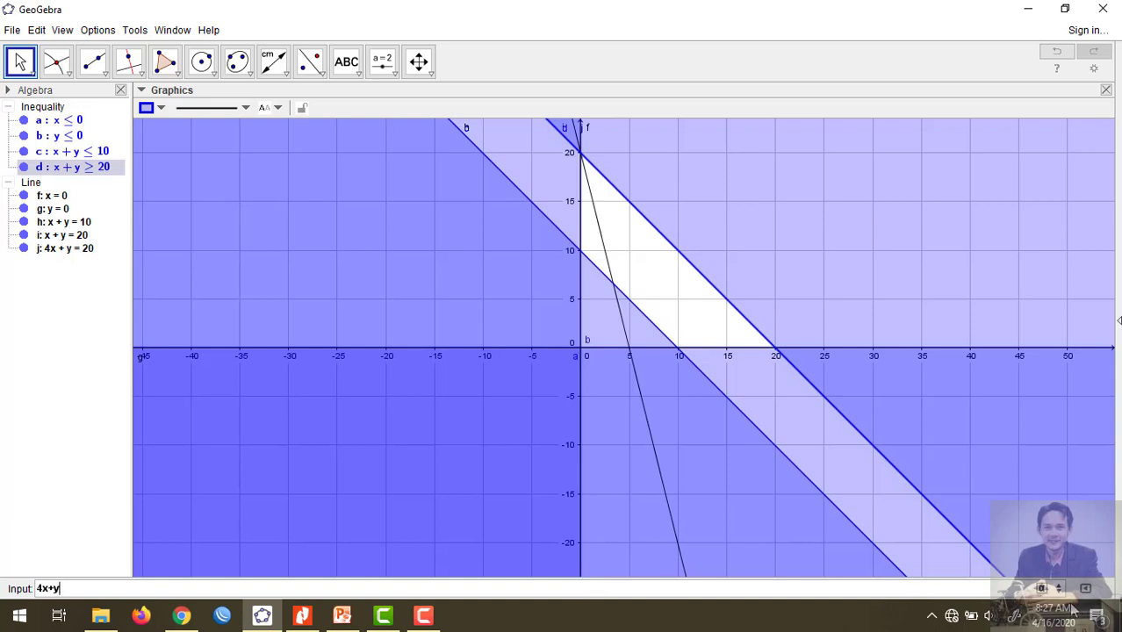
left_click(1044, 589)
left_click(913, 553)
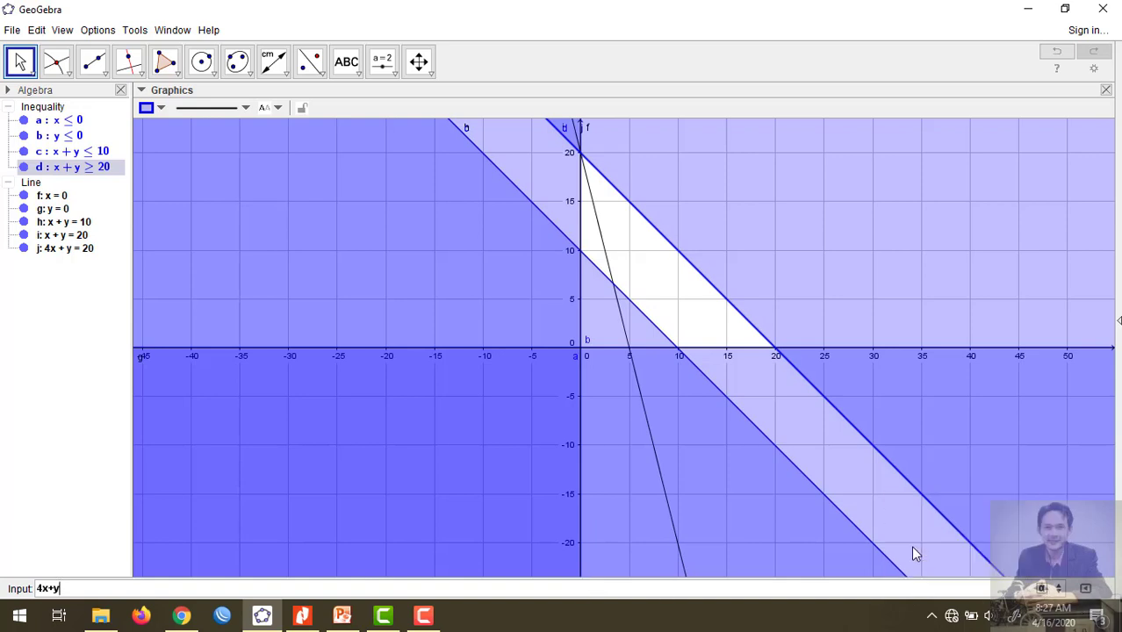
type("20")
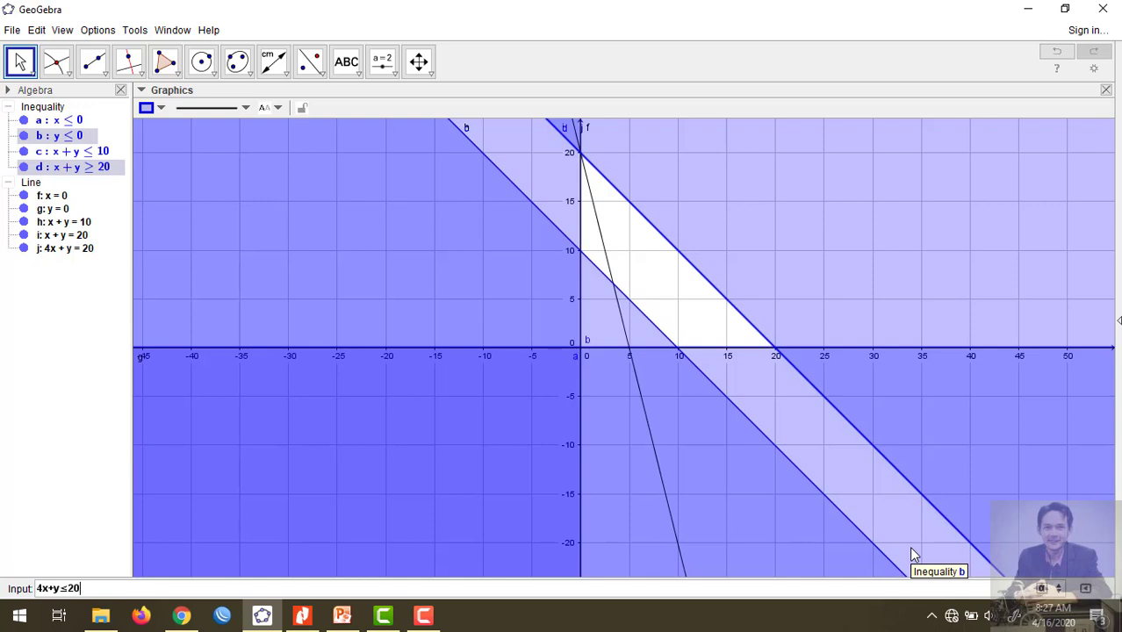
key("Return")
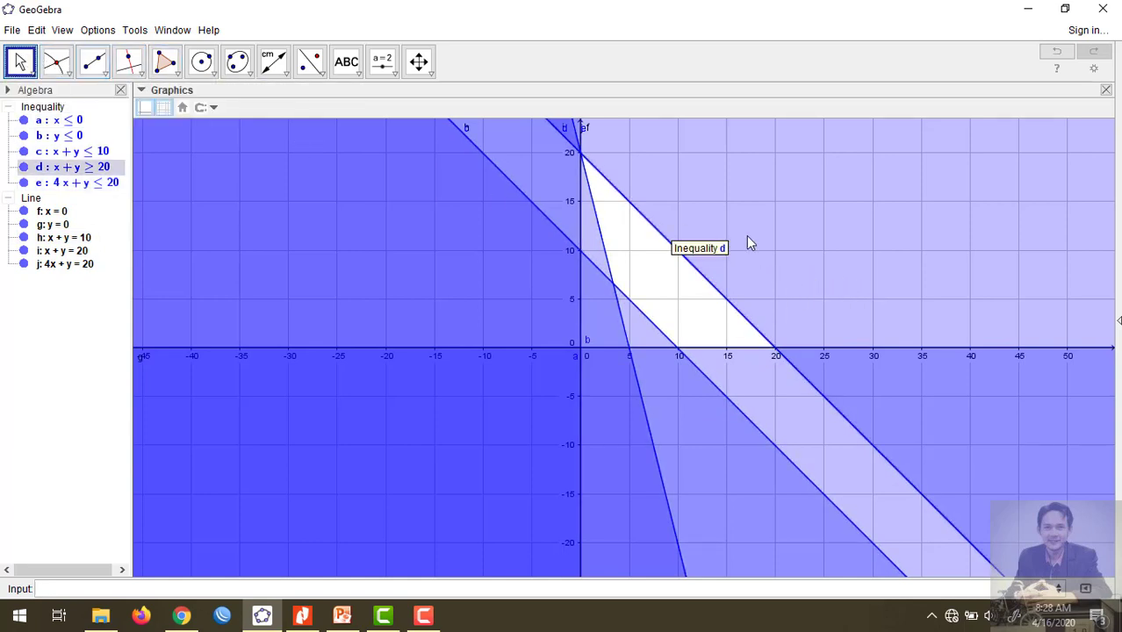
Place the text label "HP" inside the unshaded region between the lines, at about (7, 8).
left_click_drag(689, 305, 524, 375)
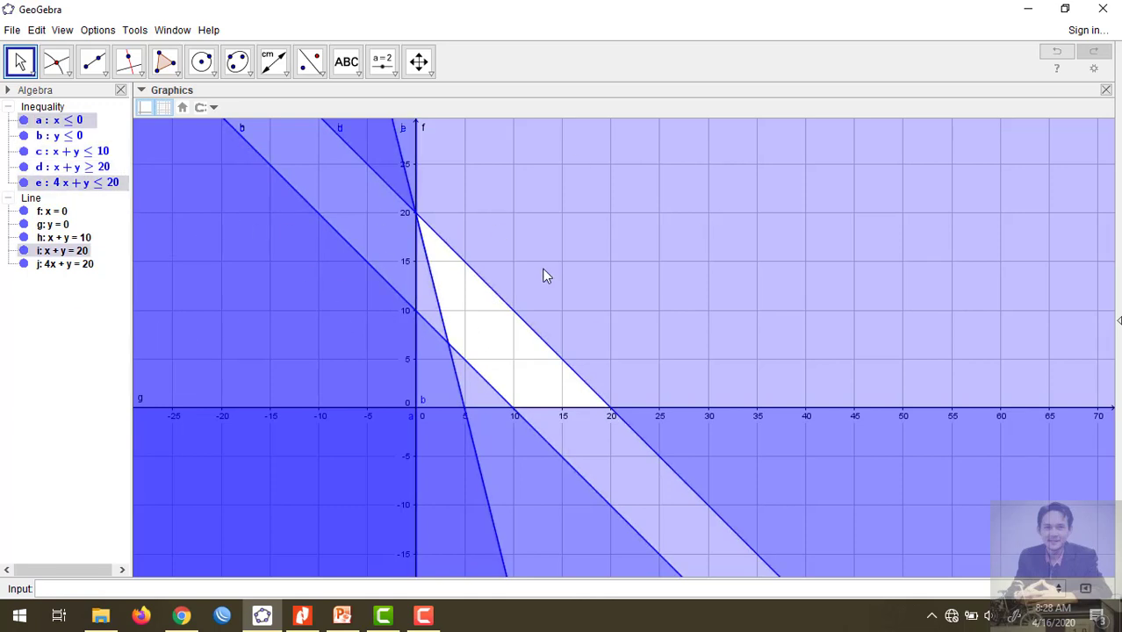
left_click(513, 208)
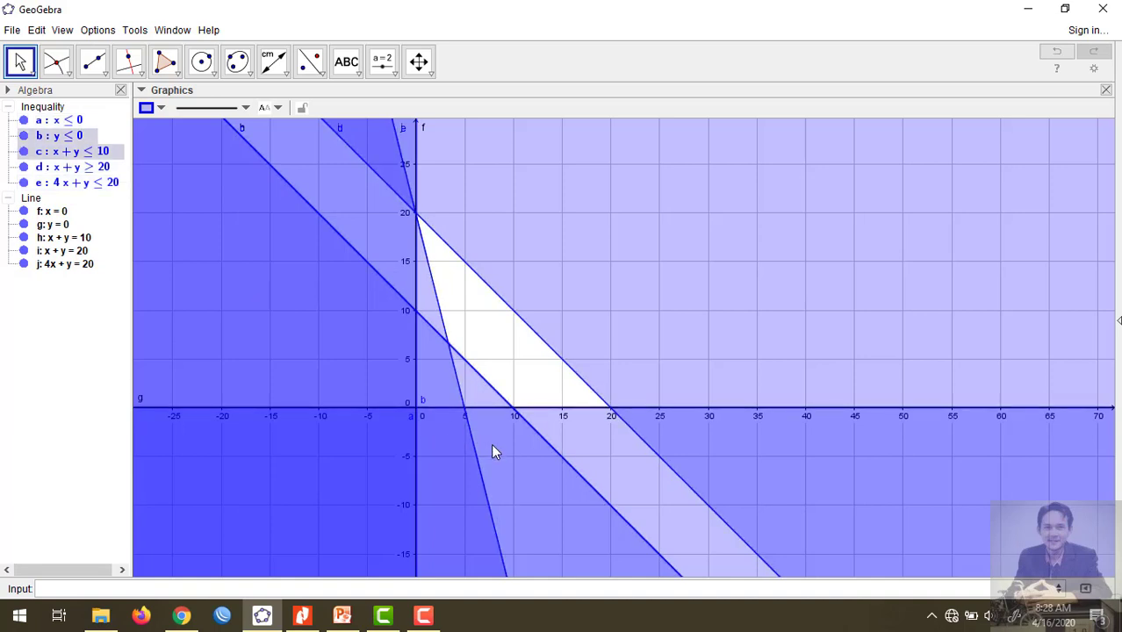
left_click(56, 366)
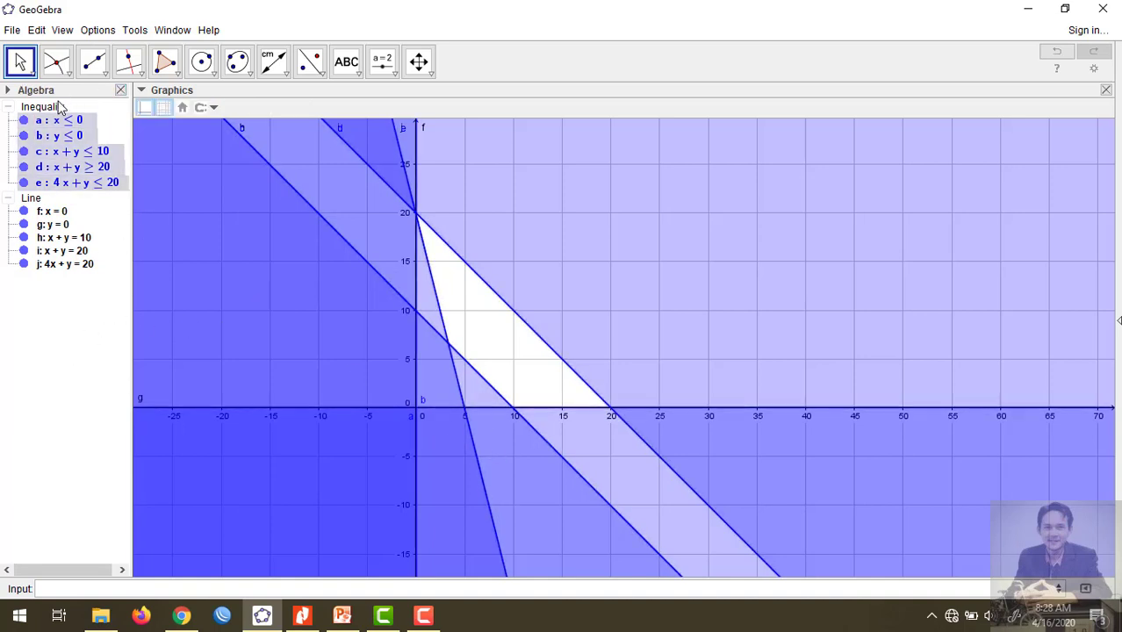
left_click(346, 59)
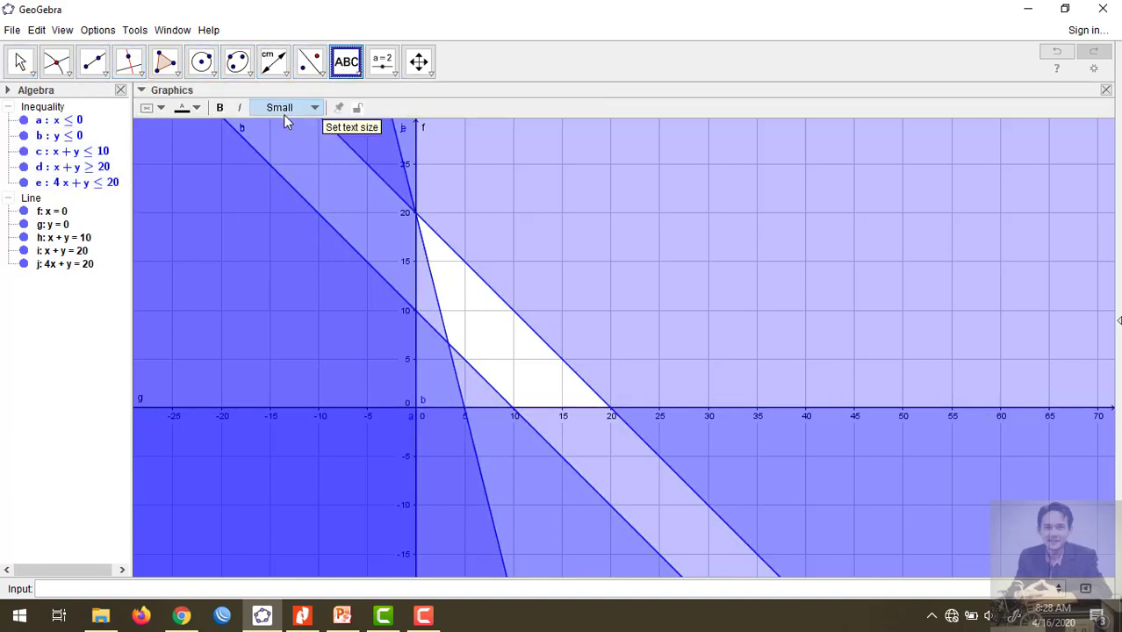
left_click(485, 333)
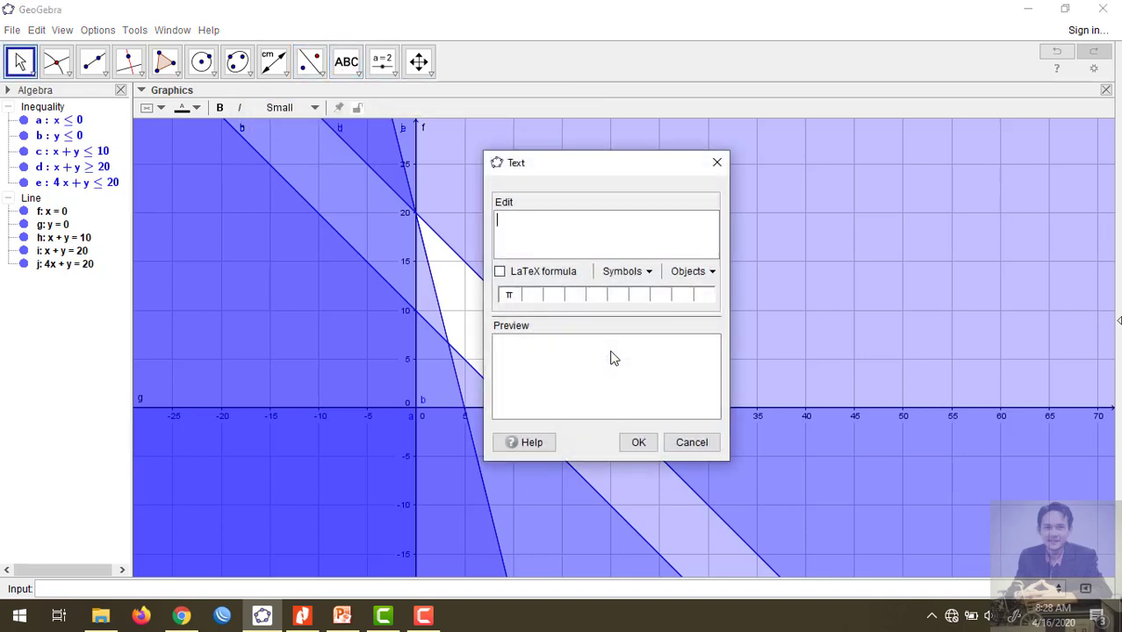
type("HP")
left_click(638, 442)
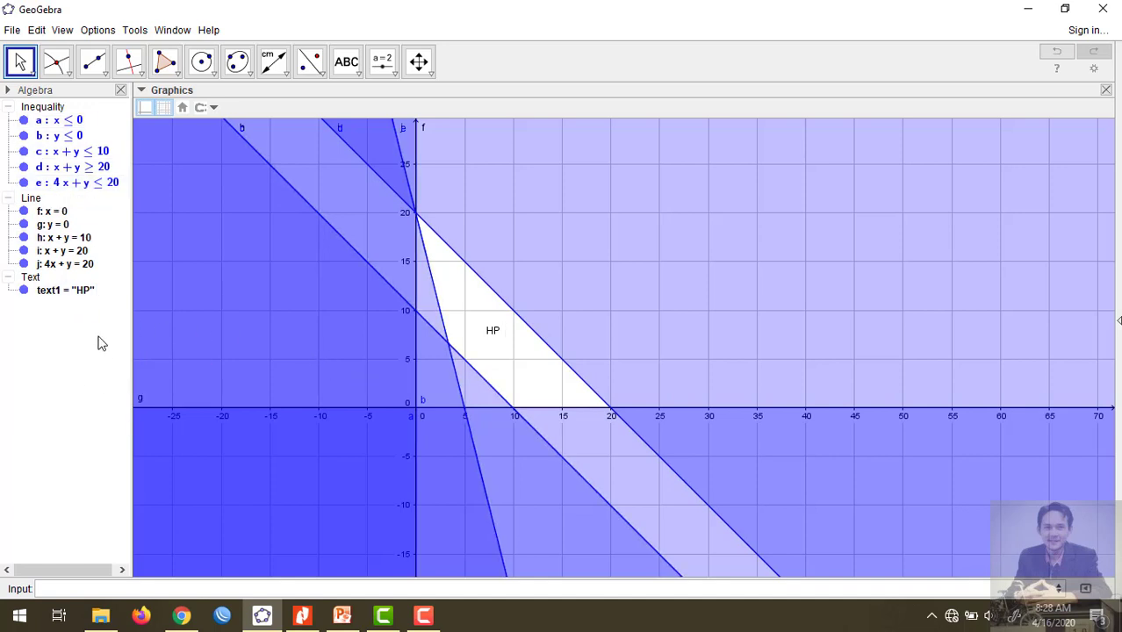
Try to create the intersection of inequalities c and e with the command Intersect[c, e].
left_click(239, 585)
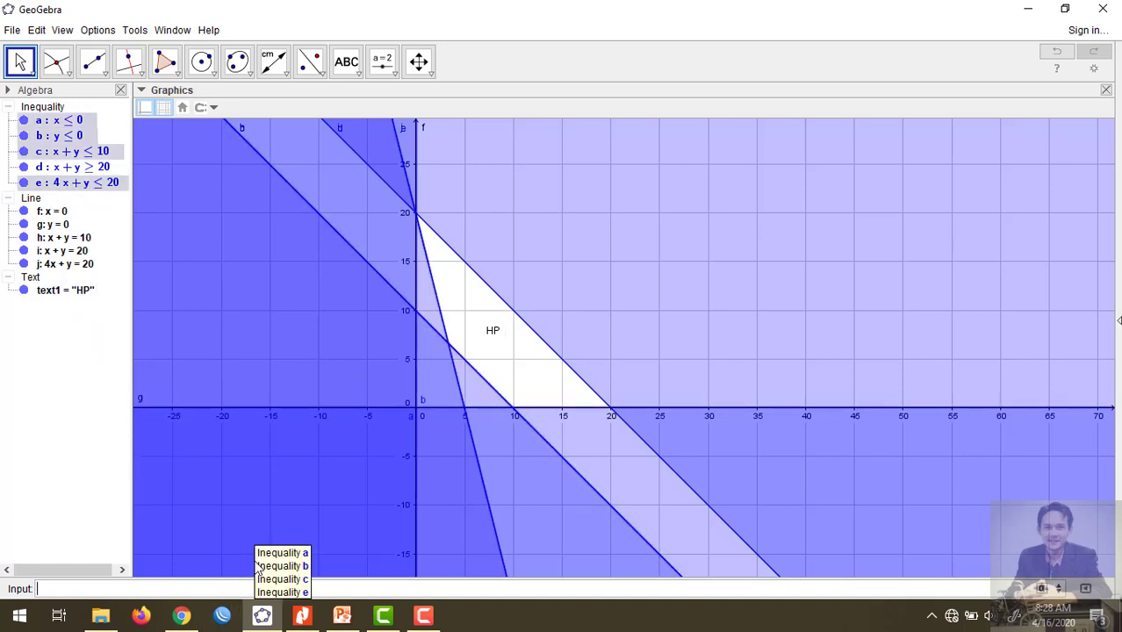
type("IN")
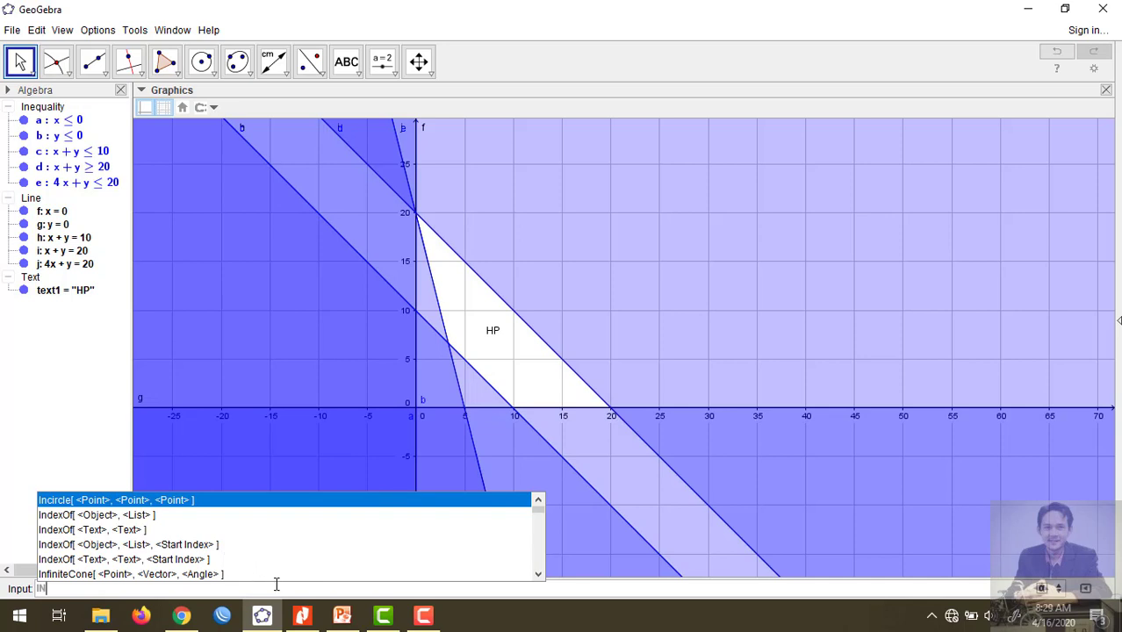
key("BackSpace")
key("BackSpace")
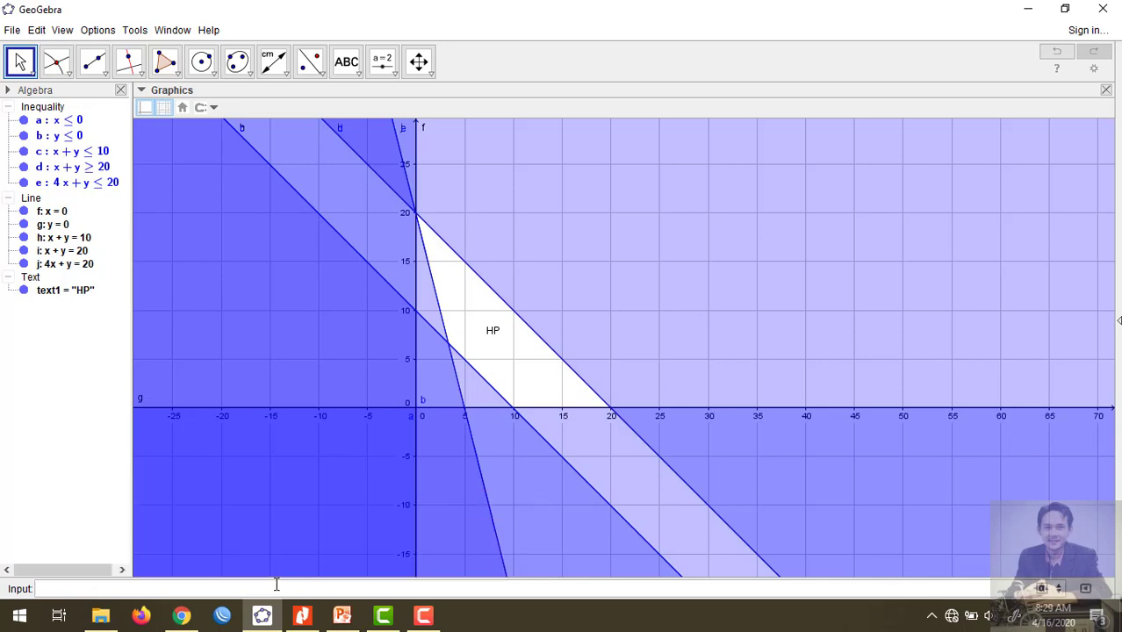
type("inter")
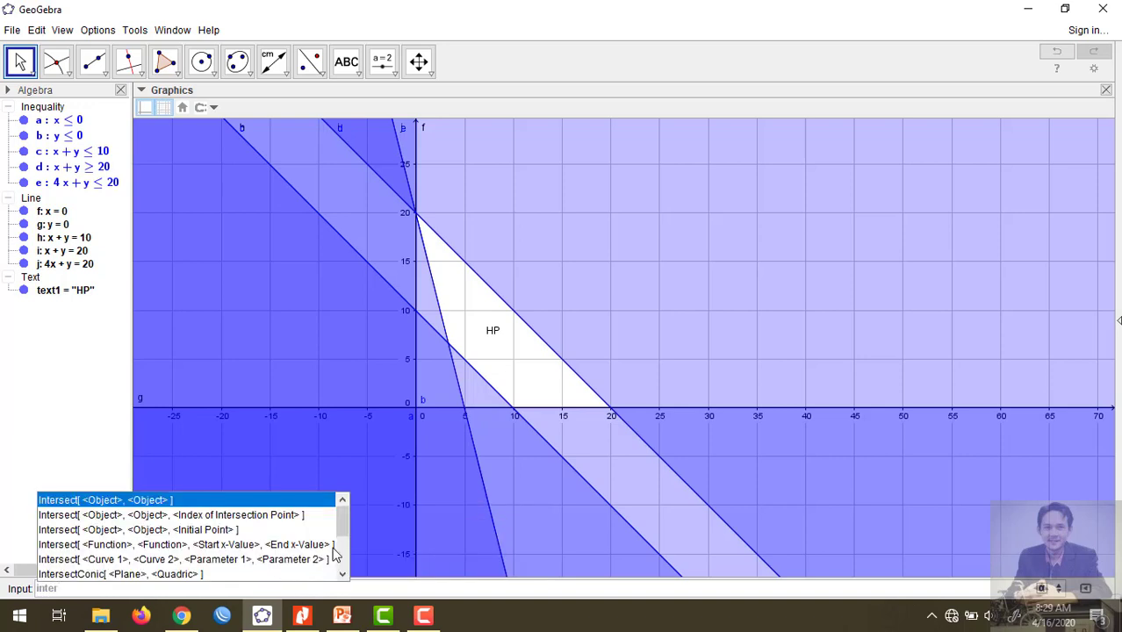
left_click(196, 499)
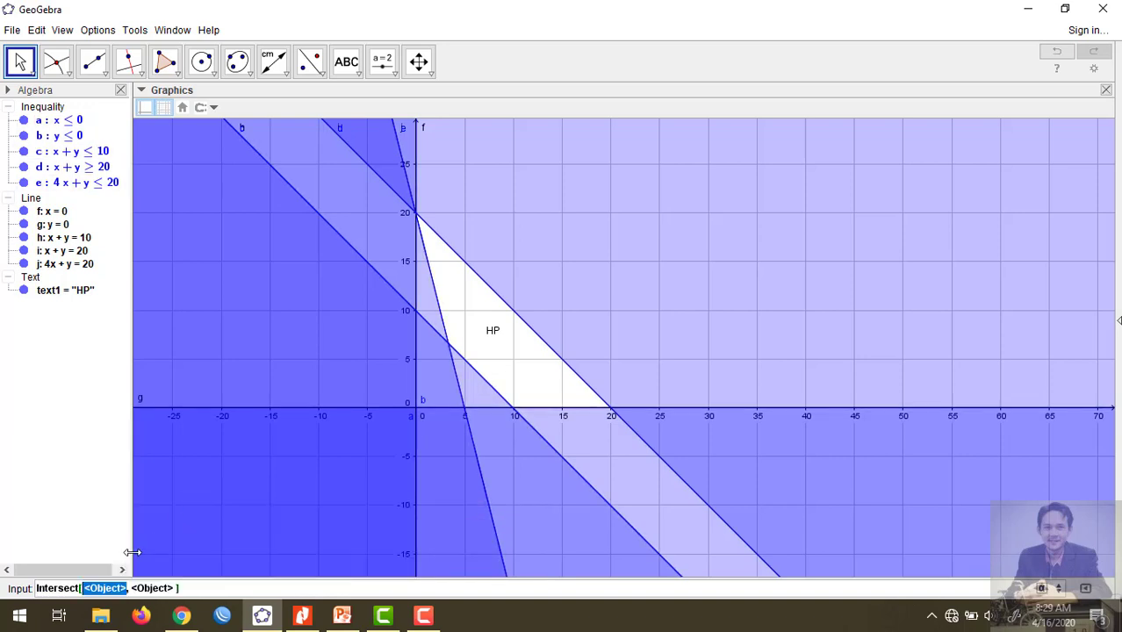
type("c")
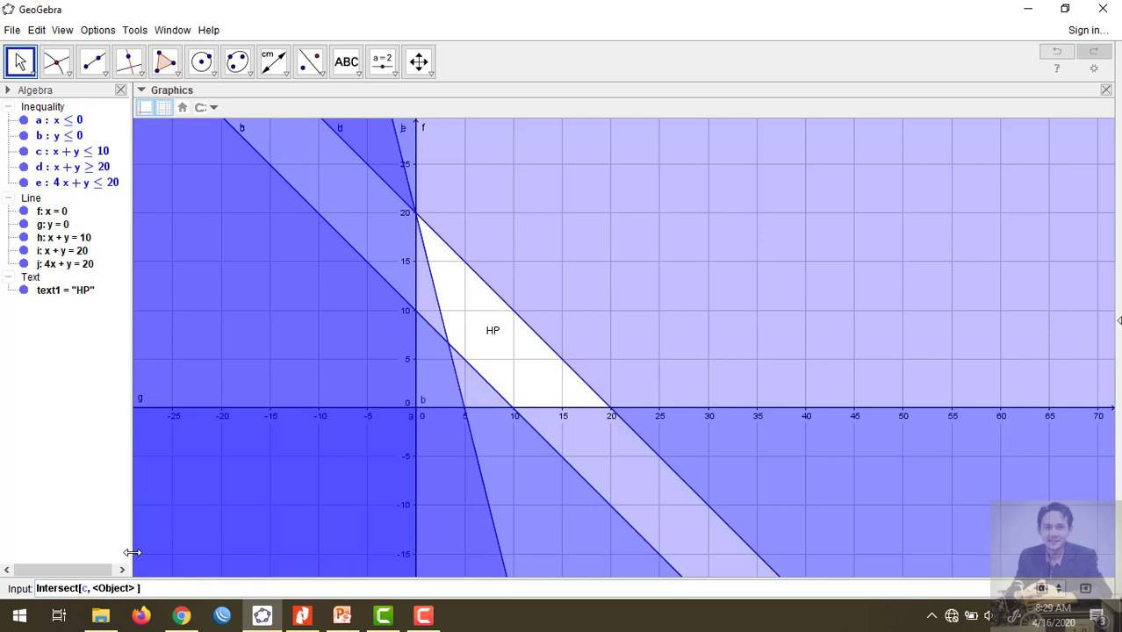
key("Tab")
type("e")
key("Return")
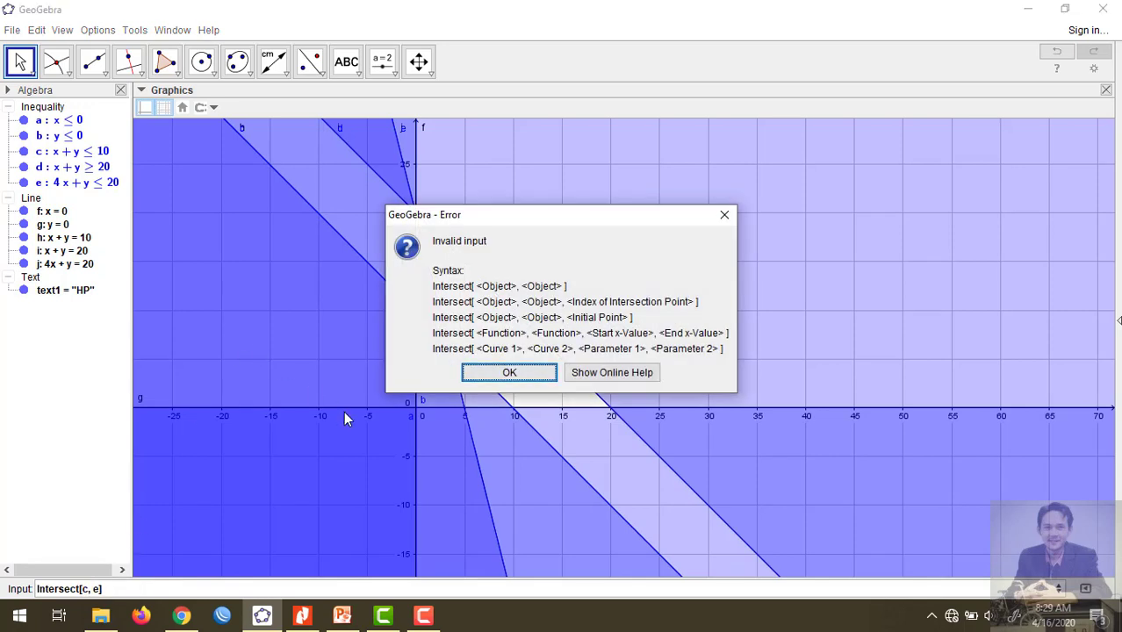
left_click(508, 377)
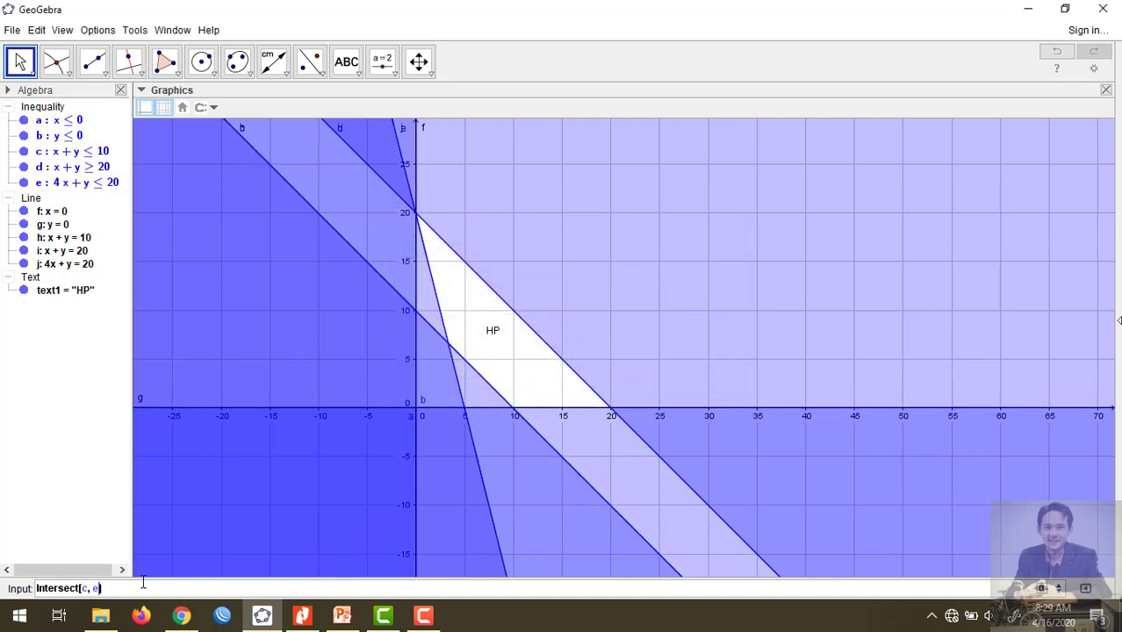
Hide and show again the inequalities x + y ≤ 10 and x + y ≥ 20 in turn to examine their shaded regions.
left_click(26, 155)
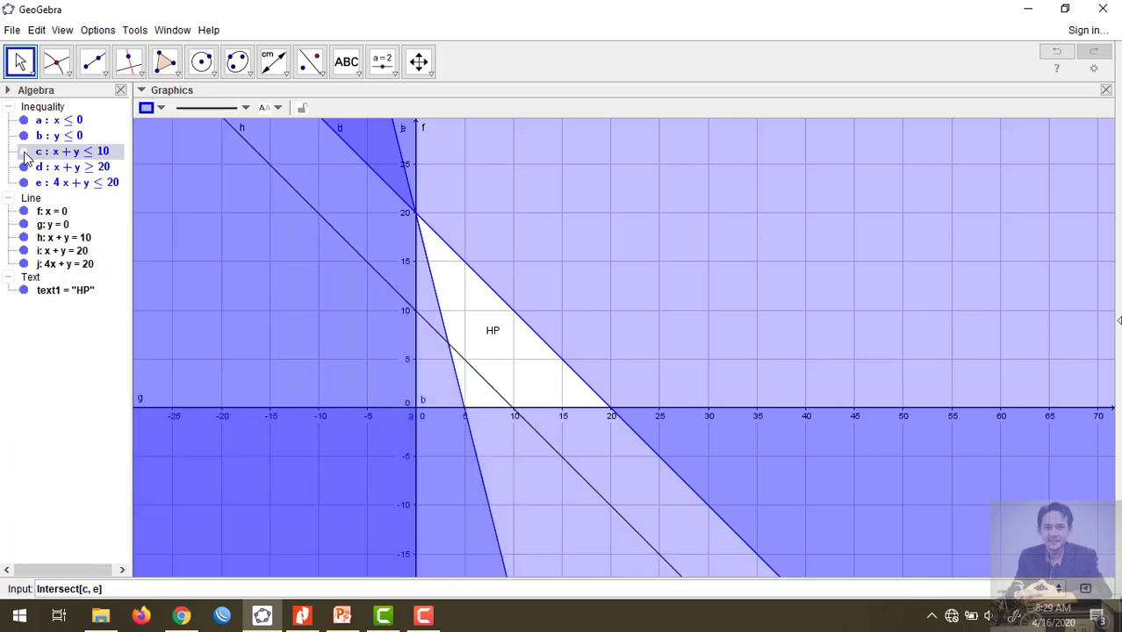
left_click(24, 154)
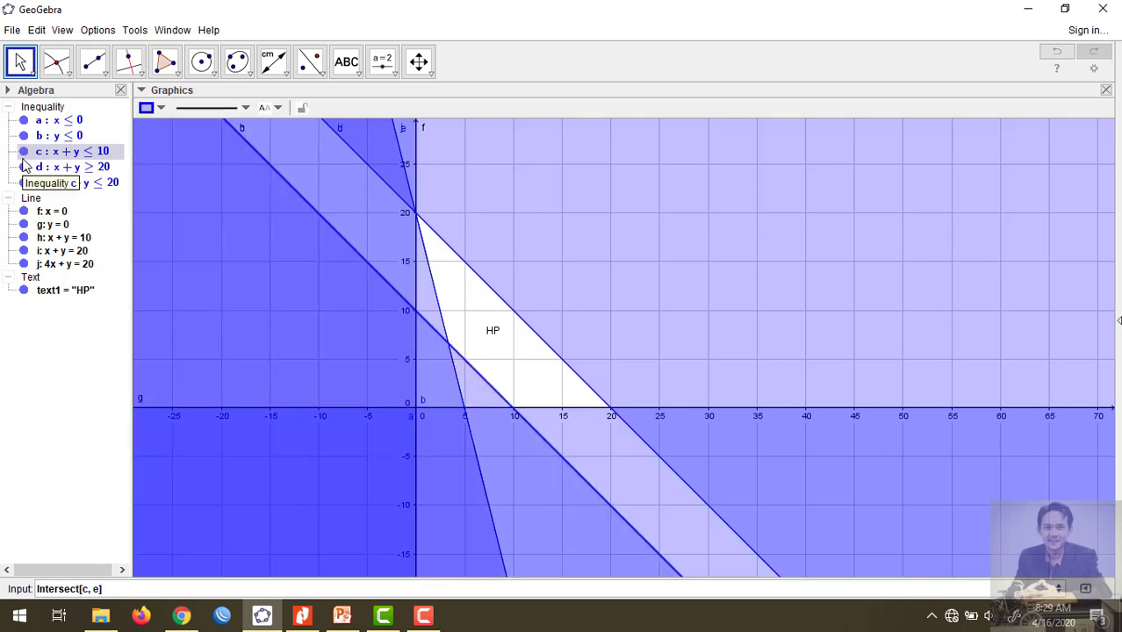
left_click(24, 168)
left_click(25, 169)
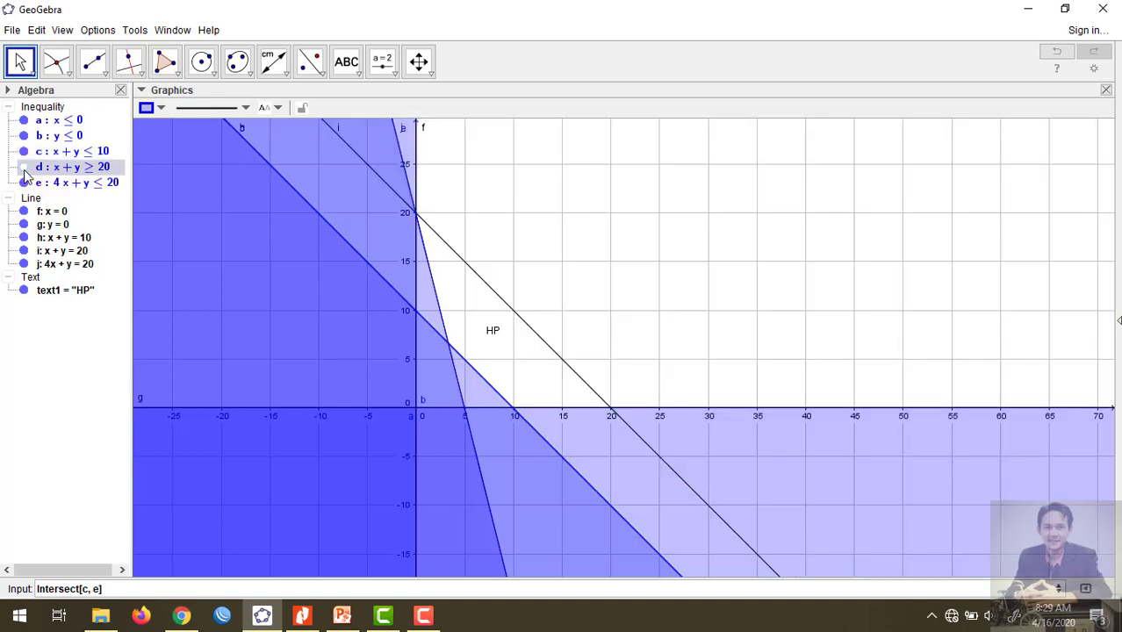
left_click(25, 168)
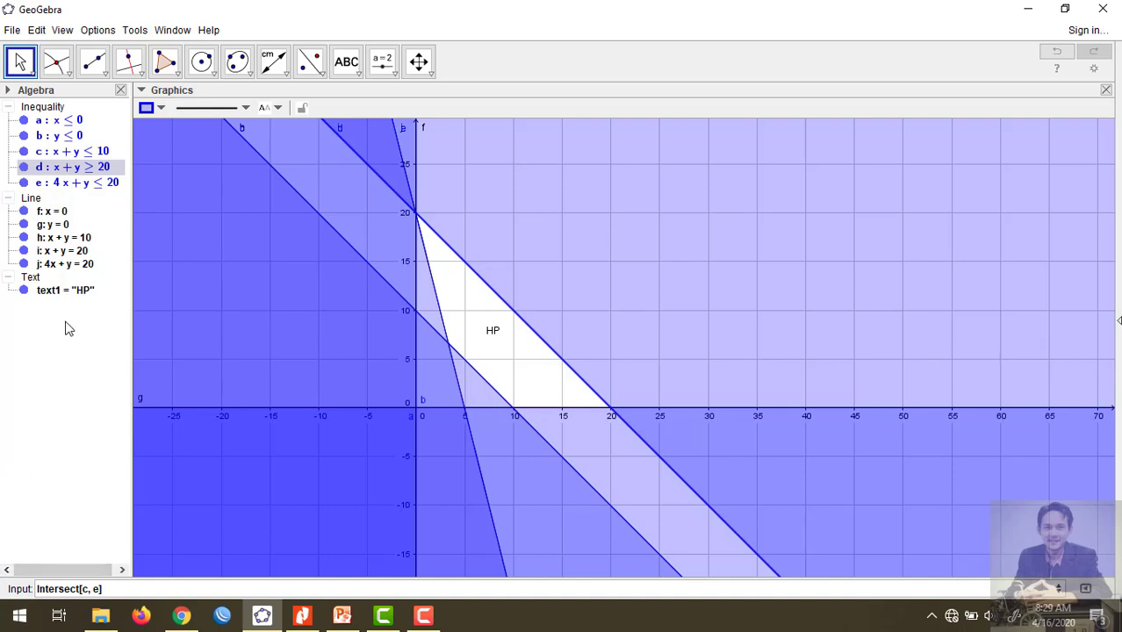
left_click(66, 377)
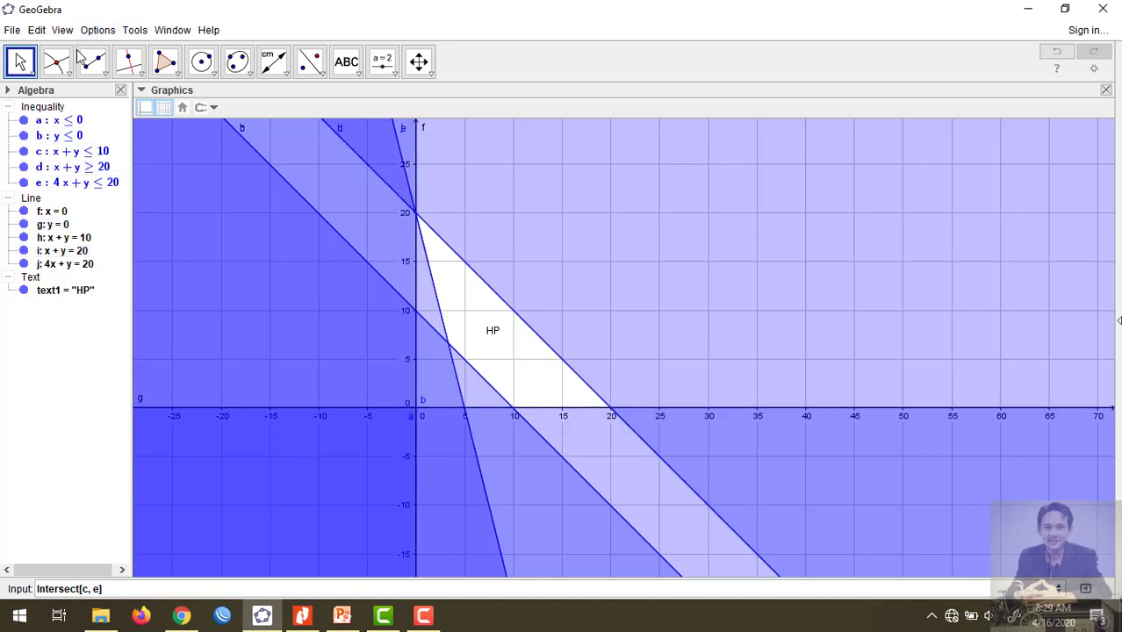
Mark intersection points at the four corners of the HP region and where 4x + y = 20 crosses the x-axis.
left_click(58, 69)
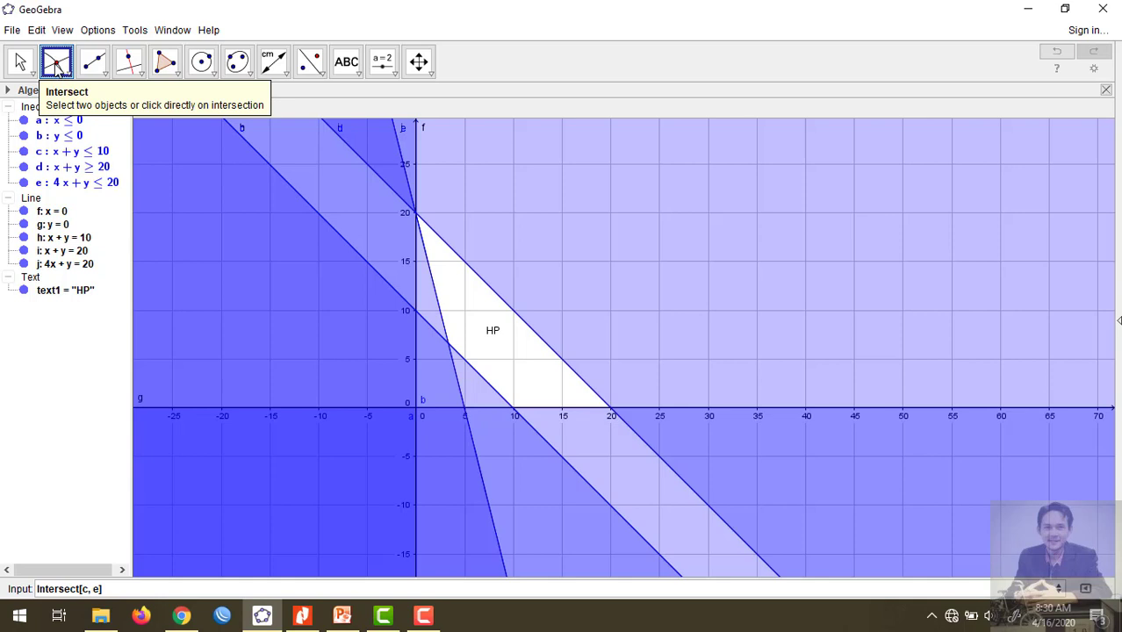
left_click(479, 377)
left_click(446, 328)
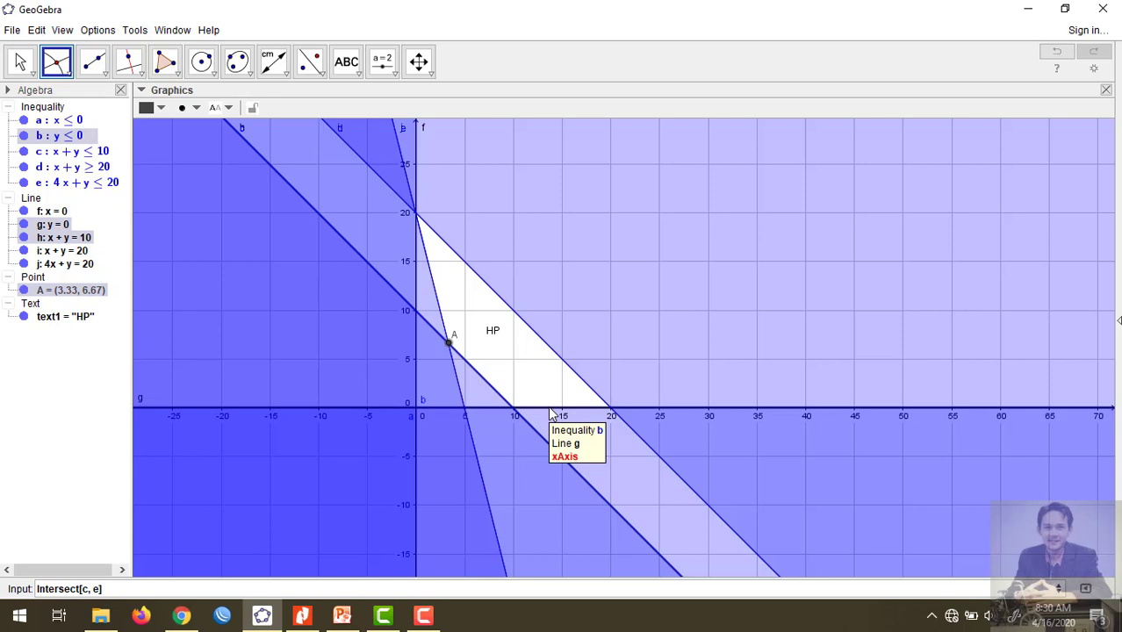
left_click(515, 410)
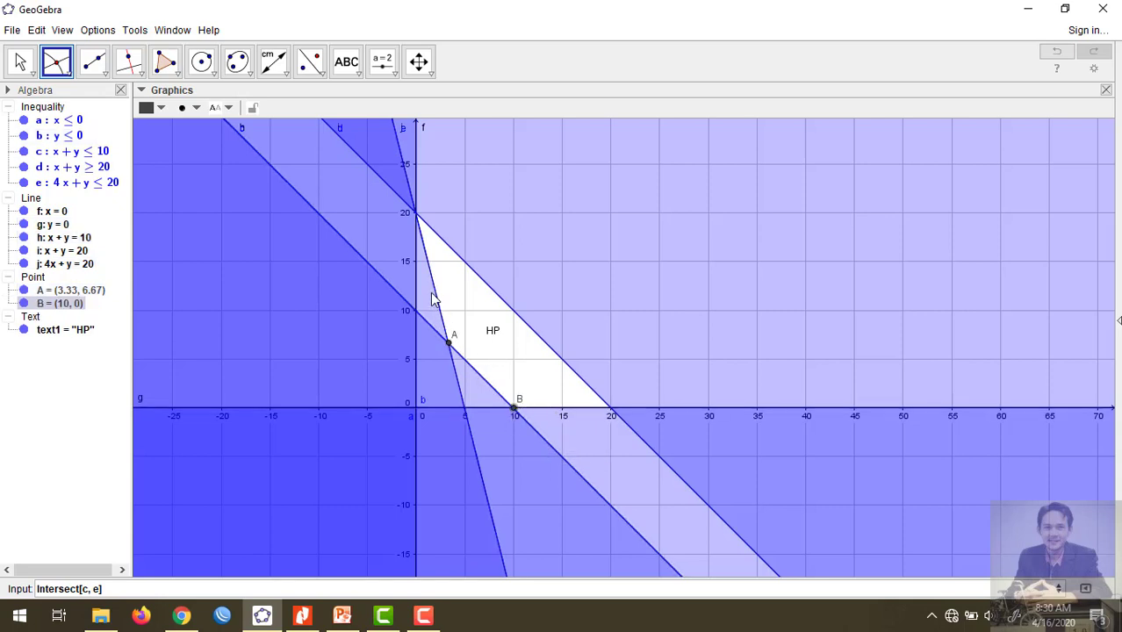
left_click(450, 248)
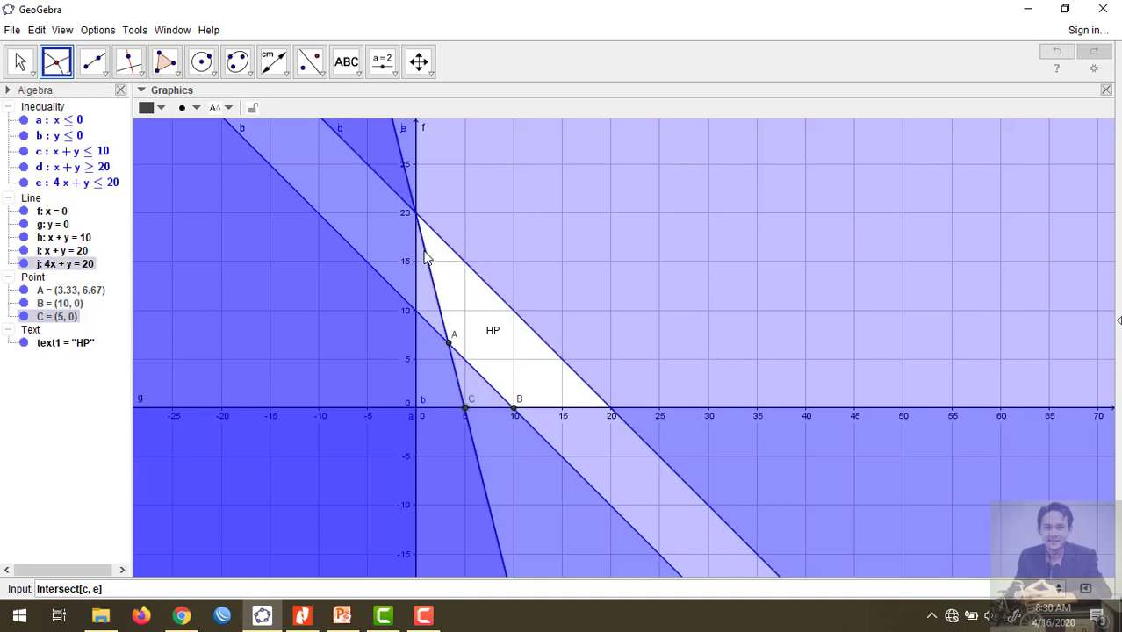
left_click(426, 252)
left_click(445, 248)
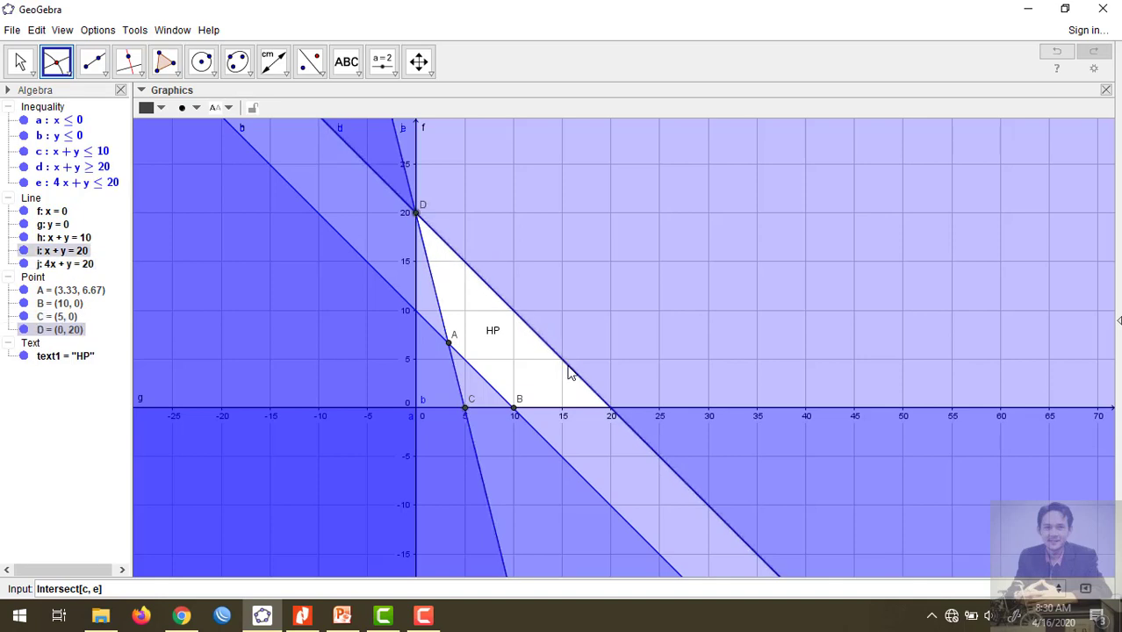
left_click(604, 408)
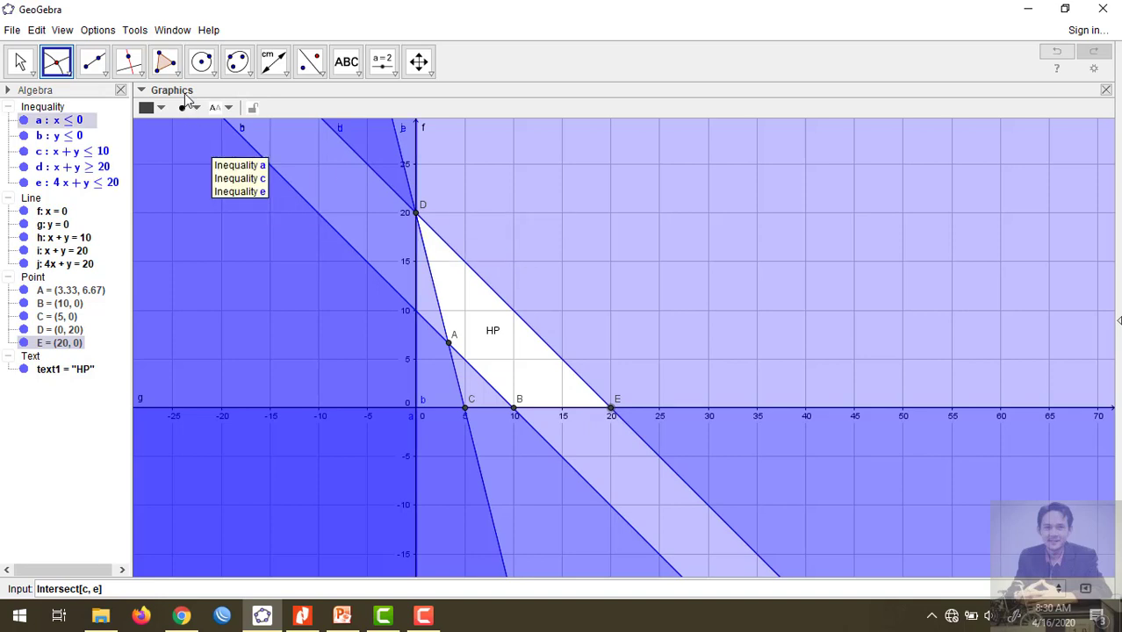
Draw a polygon over the HP region through the vertices B, A, D and E, closing it at B.
left_click(165, 61)
left_click(166, 62)
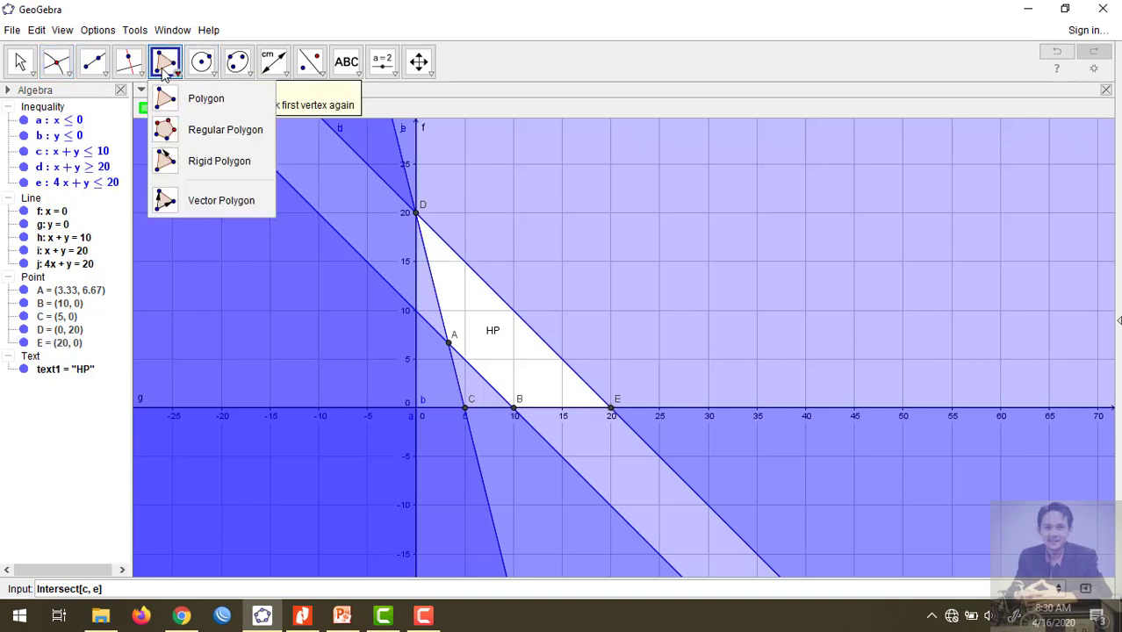
left_click(515, 410)
left_click(448, 342)
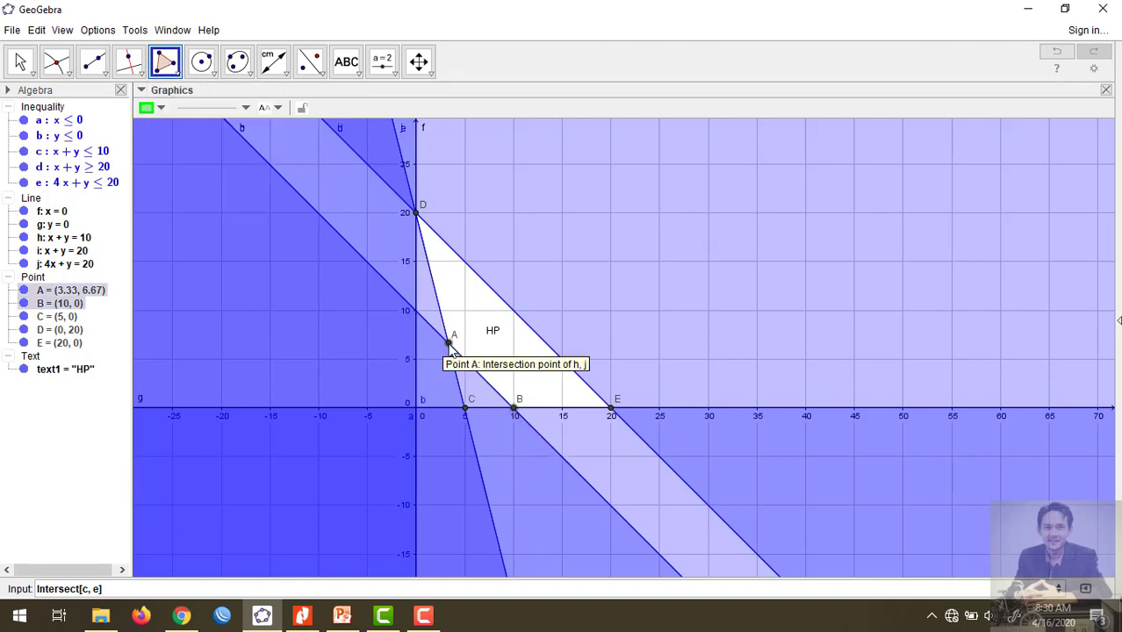
left_click(416, 213)
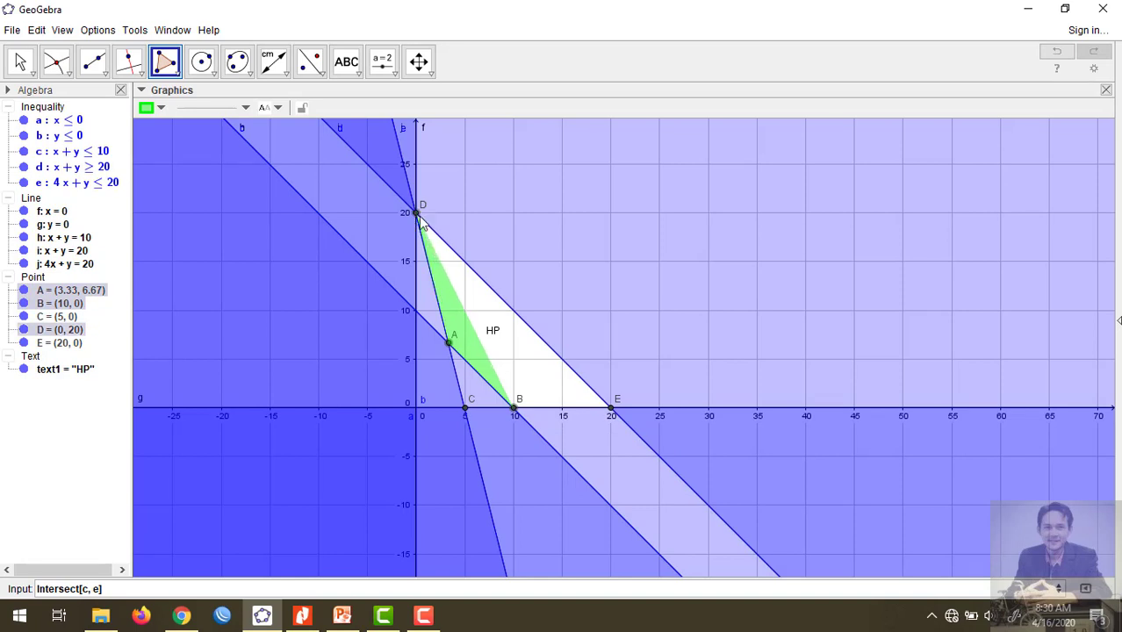
left_click(610, 408)
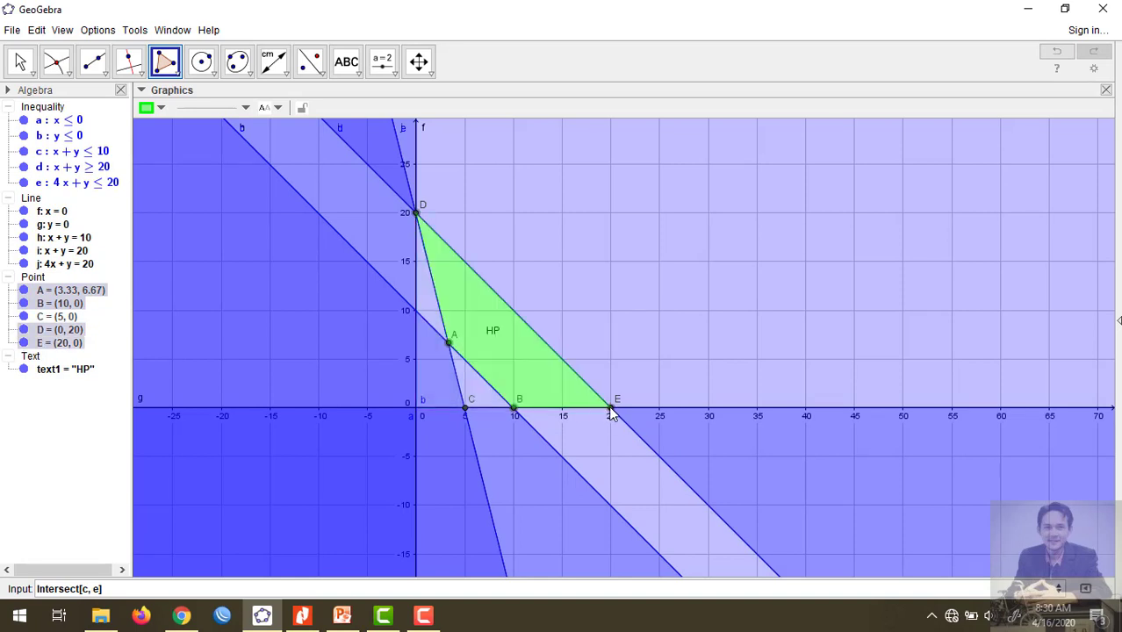
left_click(514, 409)
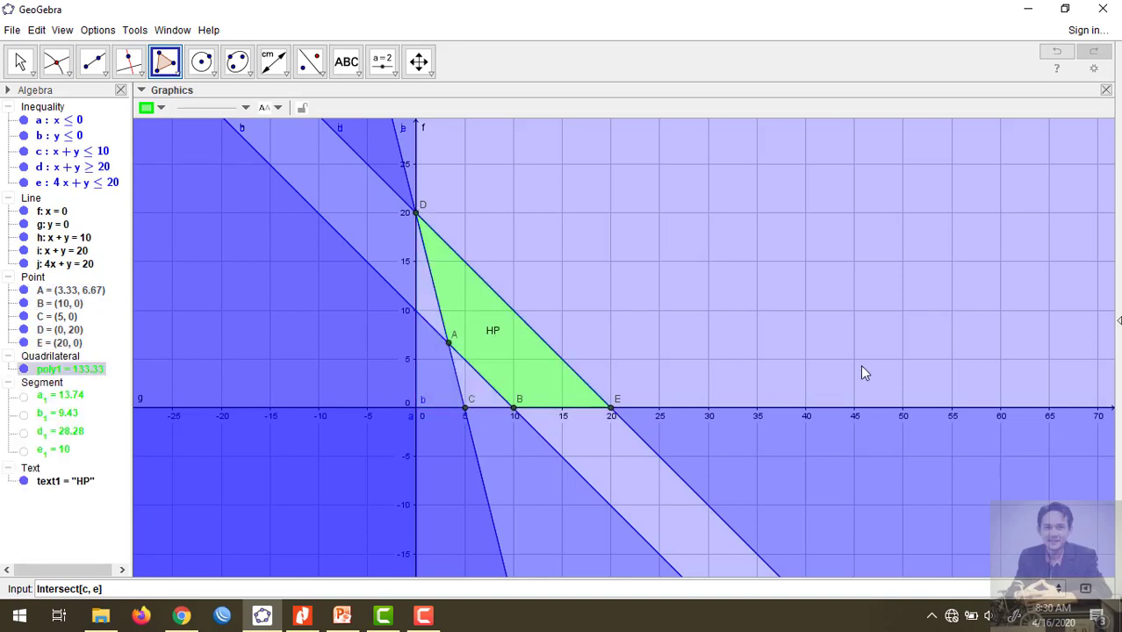